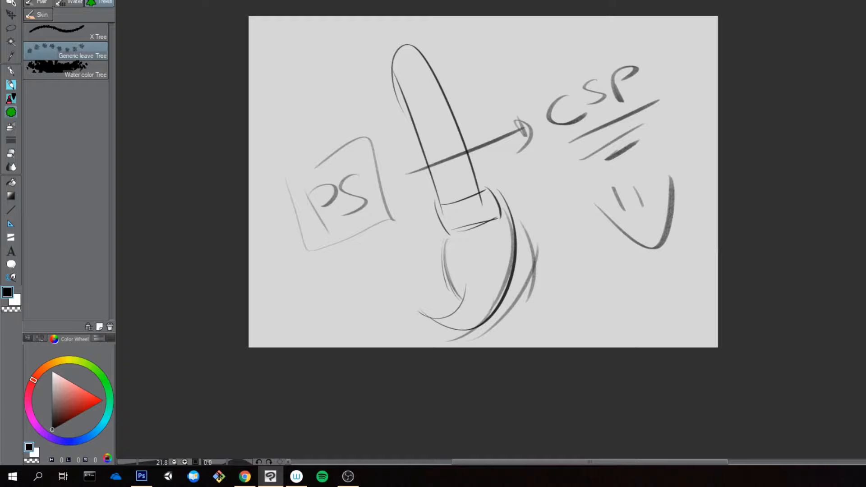
Step: Undo the test strokes on the canvas and delete the Generic leave Tree brush from the Trees group
mouse_move(356, 90)
left_mouse_down()
mouse_move(343, 103)
mouse_move(351, 126)
mouse_move(401, 131)
mouse_move(383, 127)
mouse_move(386, 173)
left_mouse_up()
key("ctrl+z")
key("ctrl+z")
key("ctrl+z")
left_click(109, 327)
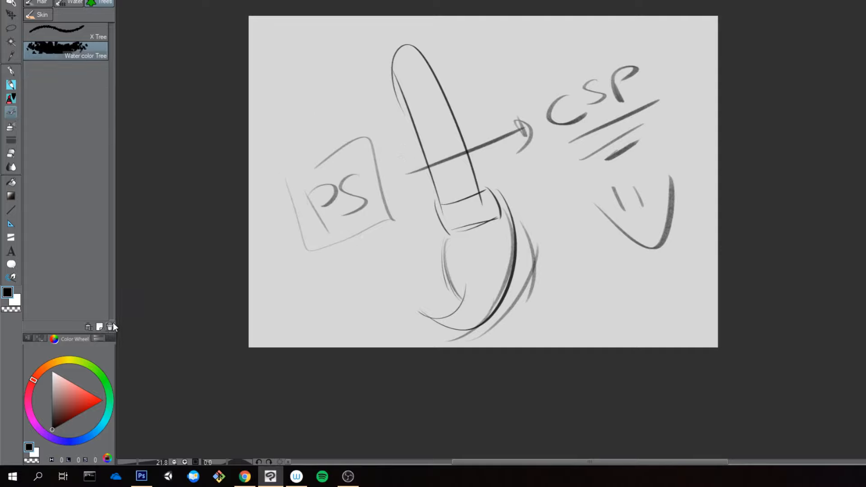
Step: Test the Water color Tree brush above the PS sketch, reduce its size for another try, and undo the strokes
left_click_drag(307, 81, 334, 149)
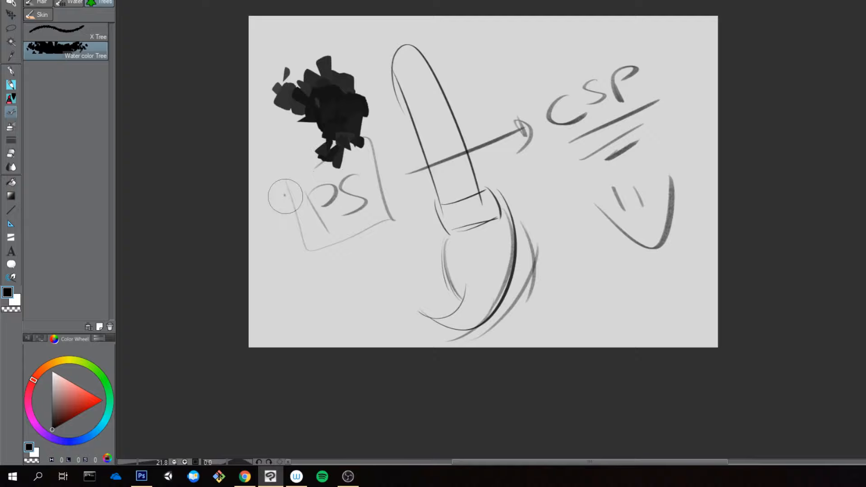
key("ctrl+z")
key("[")
key("[")
key("[")
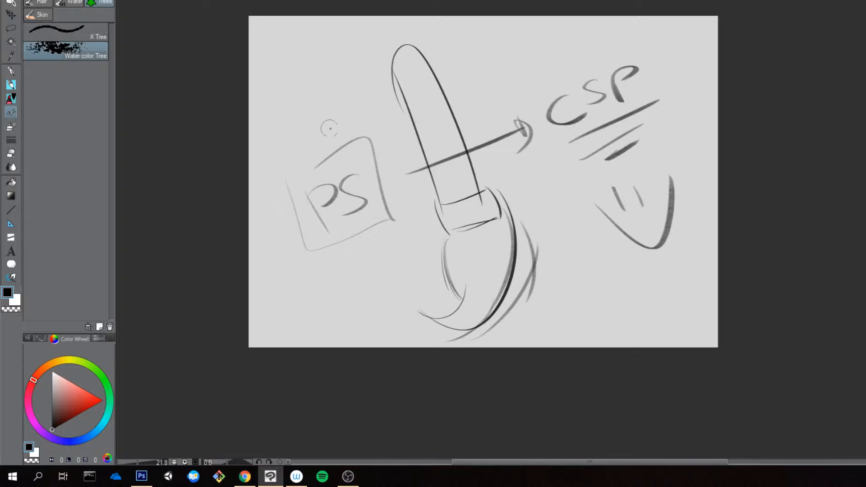
mouse_move(364, 131)
left_mouse_down()
mouse_move(380, 123)
mouse_move(367, 90)
mouse_move(320, 149)
mouse_move(365, 110)
mouse_move(349, 113)
mouse_move(365, 164)
left_mouse_up()
key("ctrl+z")
Step: Look up the installed abrMate program among the Windows applications
left_click(13, 477)
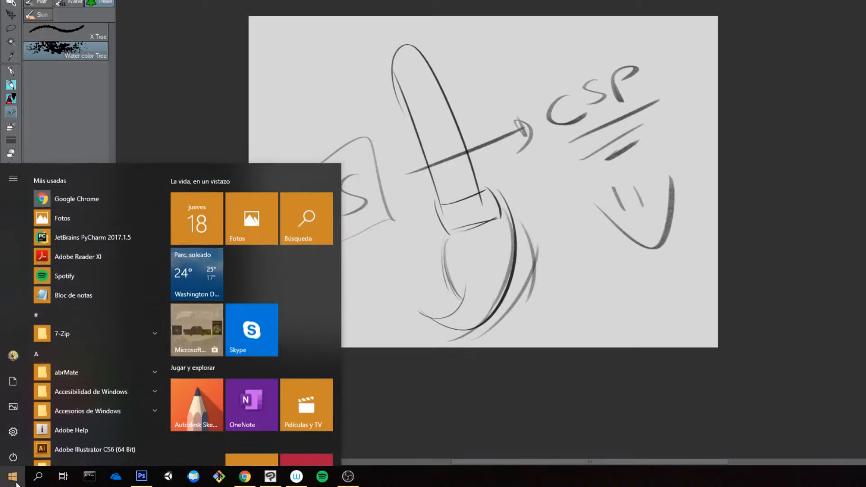
left_click(80, 361)
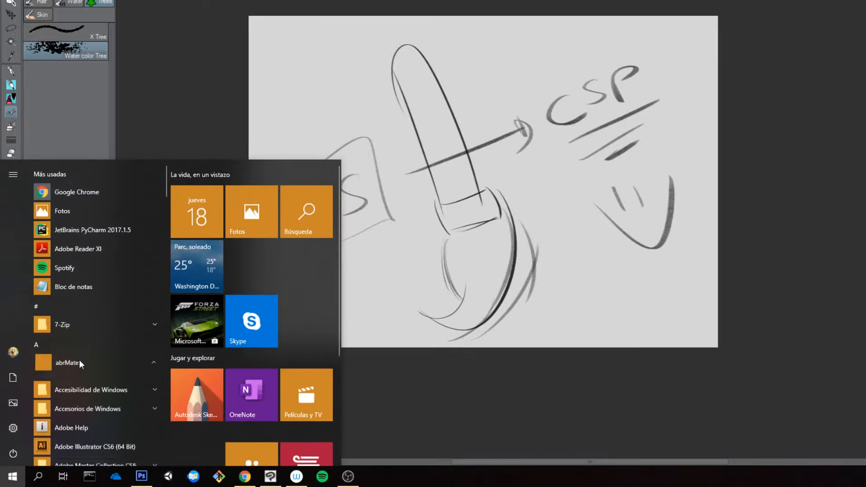
left_click(64, 400)
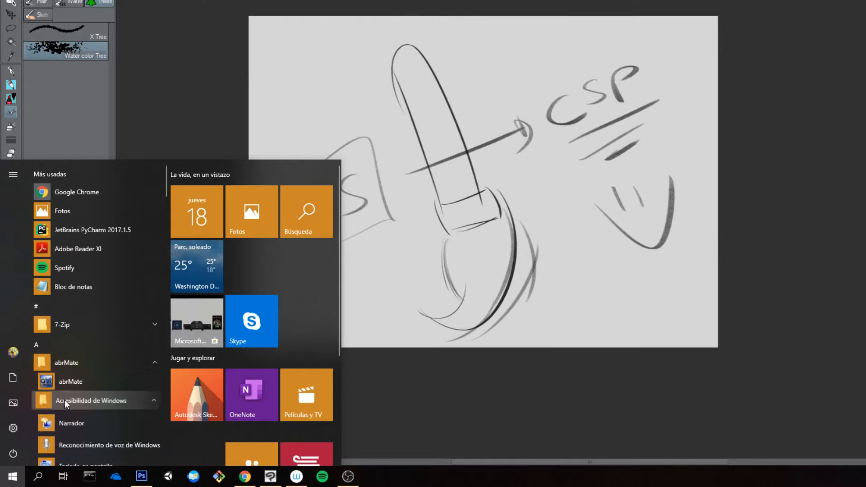
scroll(86, 359, "down", 1)
scroll(88, 354, "up", 1)
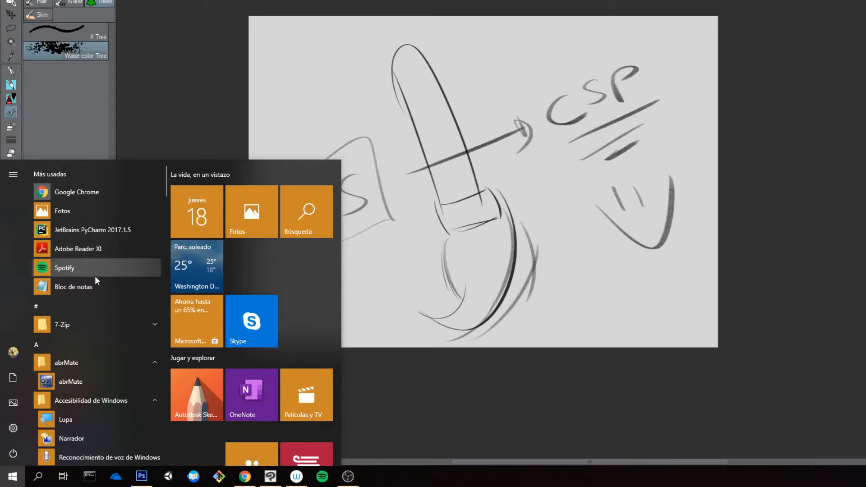
Step: Search Windows for "FOL" and open Remote Debugger Folder to get a File Explorer window
type("DES")
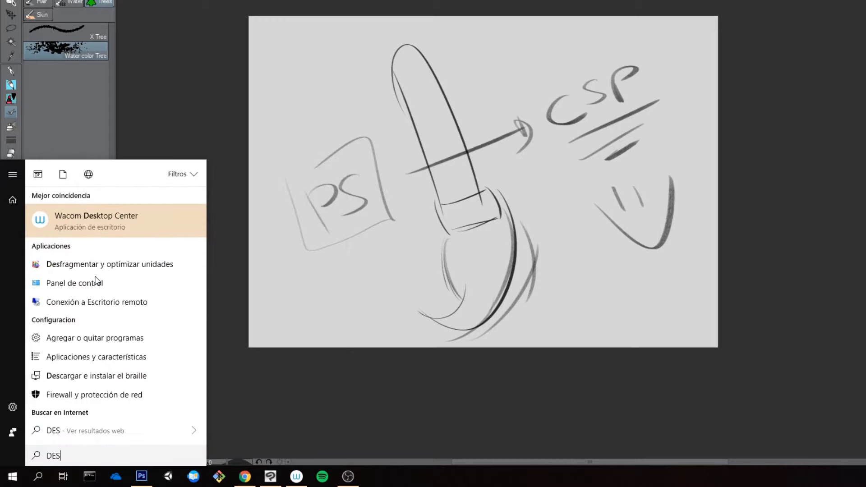
key("BackSpace")
key("BackSpace")
key("BackSpace")
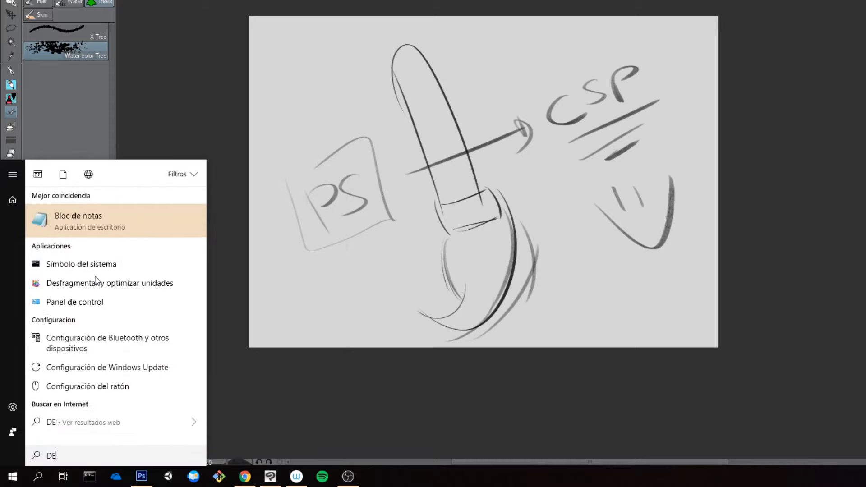
type("FOL")
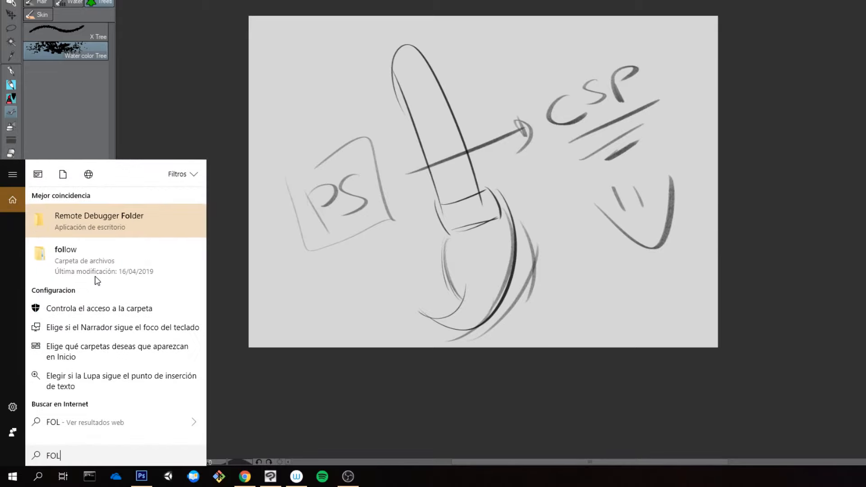
key("Down")
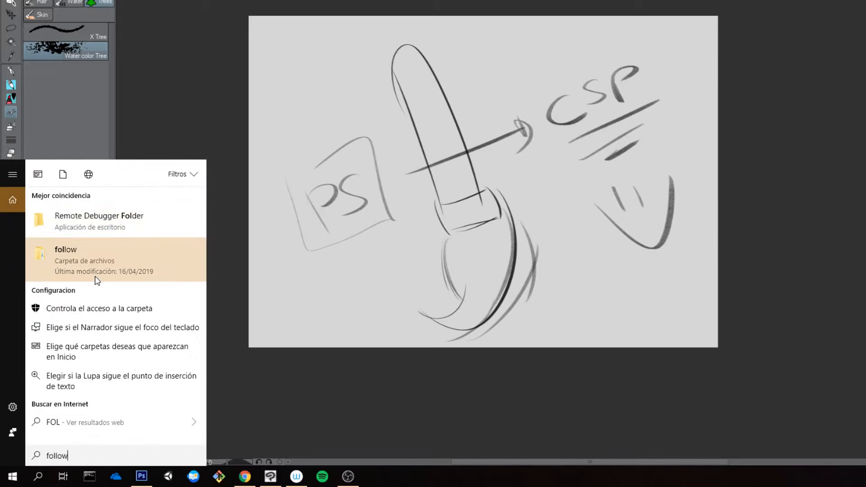
key("Up")
key("Return")
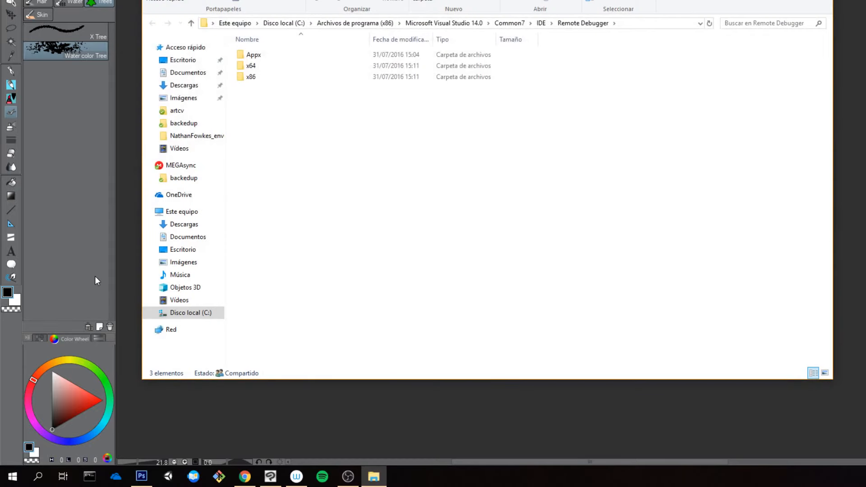
Step: Browse from Escritorio through AaronBlaise and Brushes to the Environment folder
left_click(193, 64)
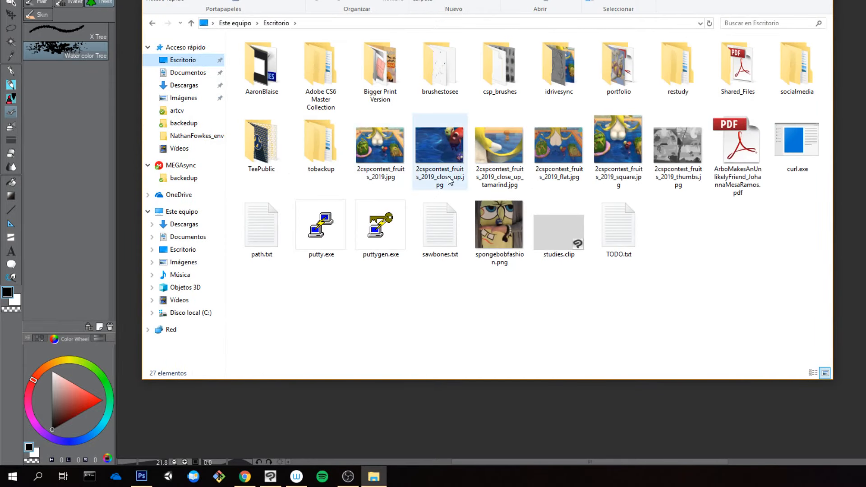
double_click(616, 155)
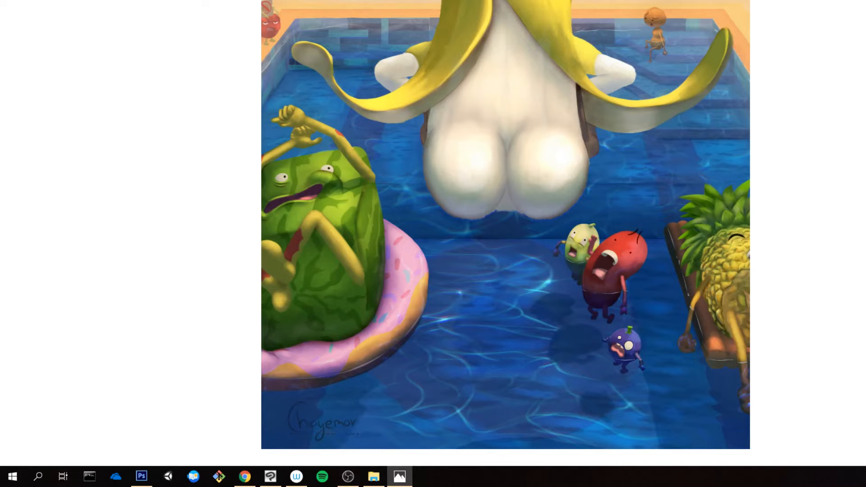
key("alt+F4")
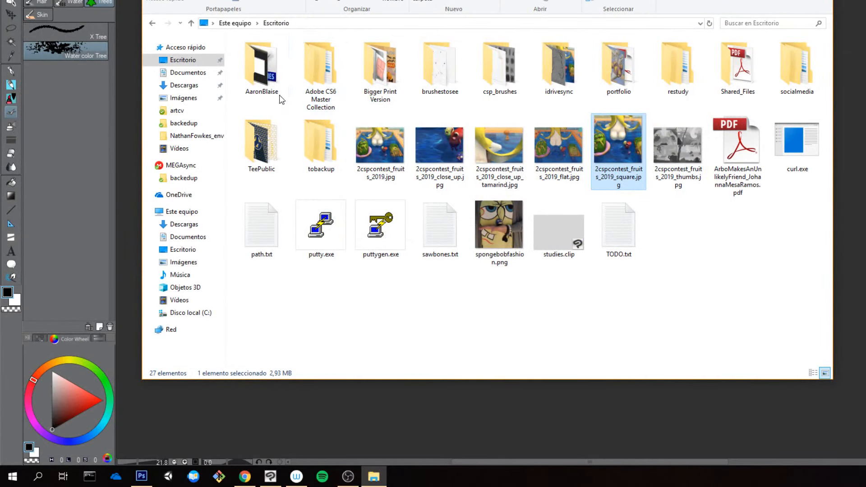
double_click(255, 88)
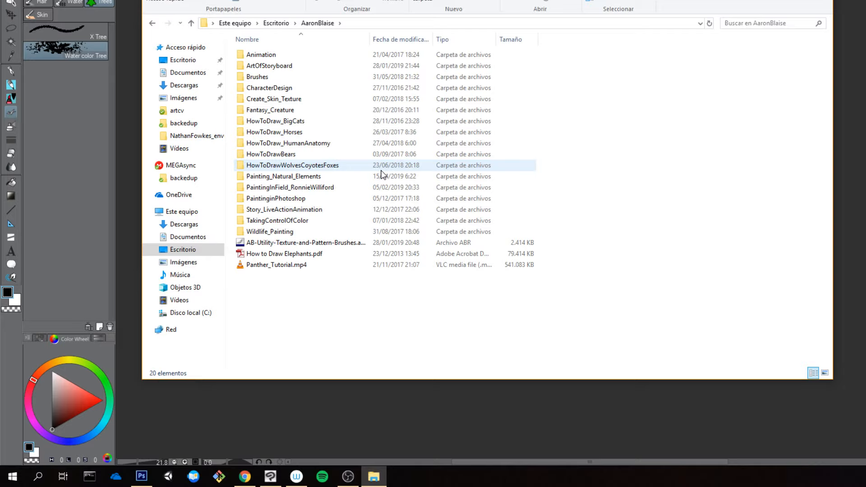
left_click(309, 135)
double_click(309, 135)
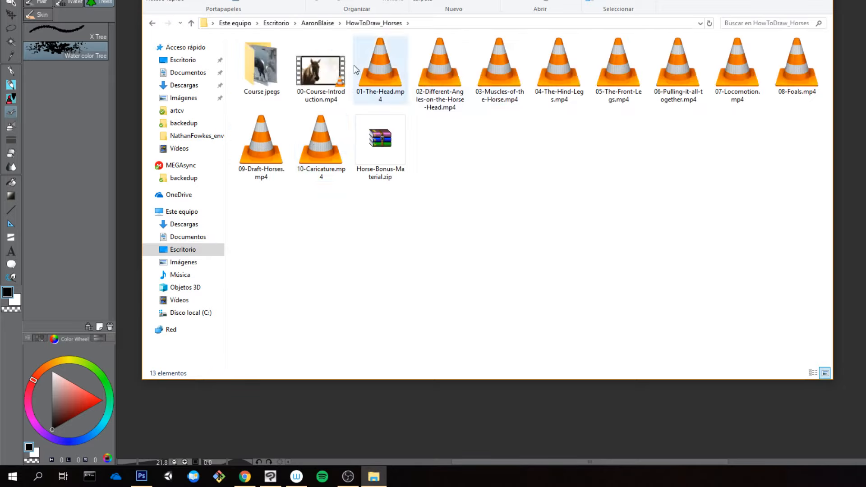
left_click(155, 24)
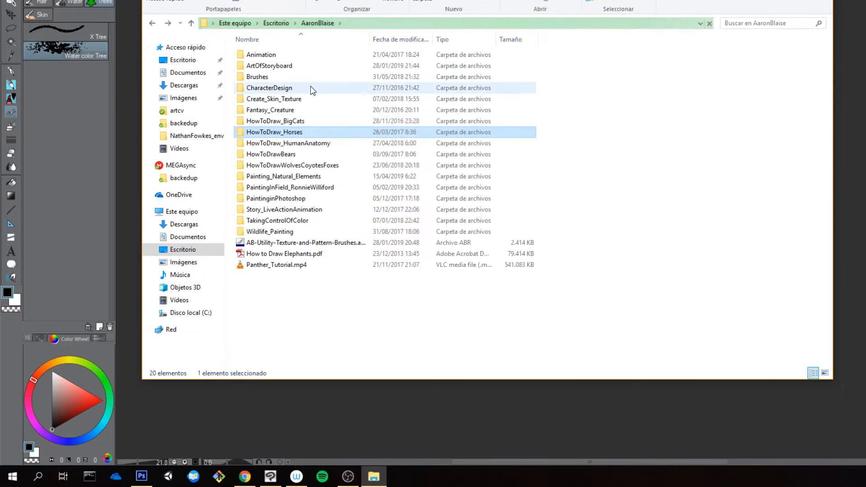
double_click(262, 77)
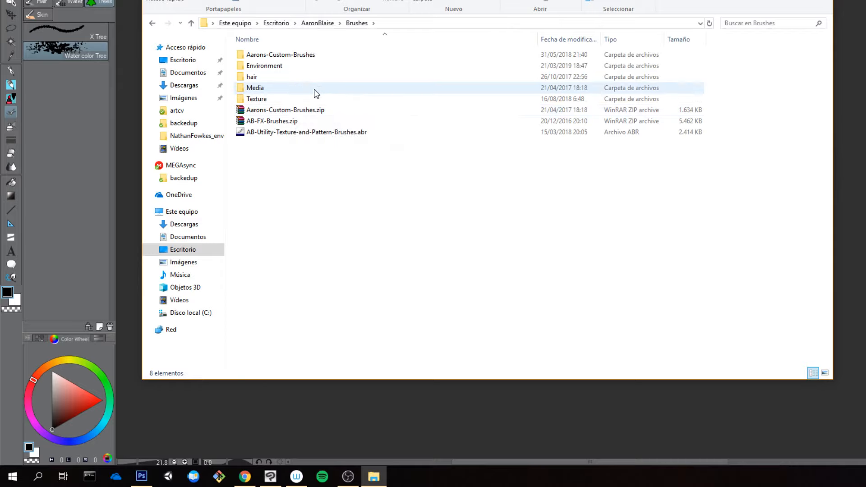
double_click(323, 67)
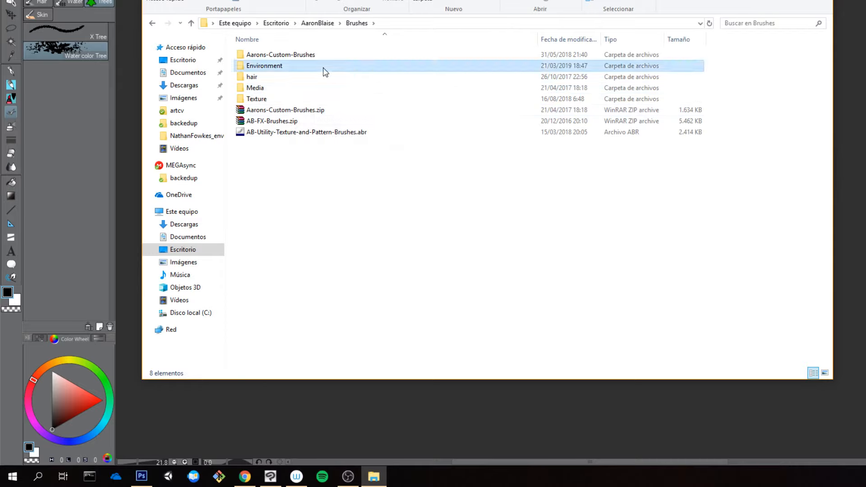
left_click(324, 69)
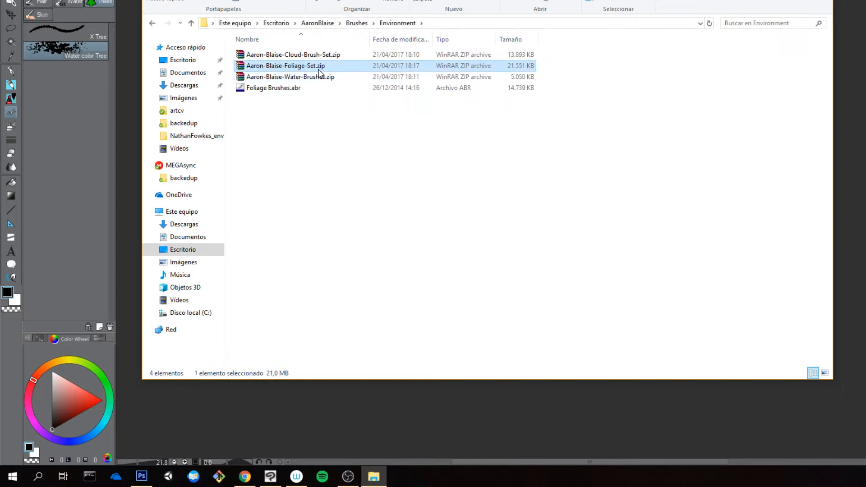
Step: Inspect the CS6 and UP folder inside Aaron-Blaise-Foliage-Set.zip, then close the archive and delete the zip file
right_click(319, 70)
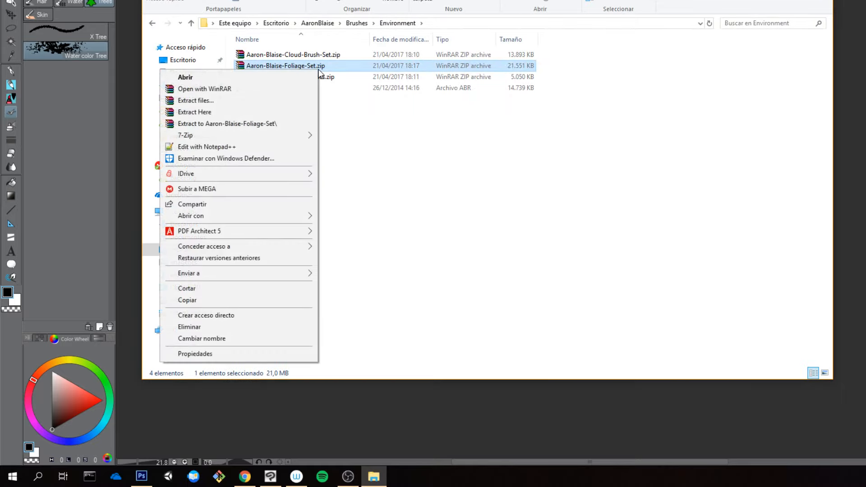
left_click(443, 140)
left_click(320, 68)
double_click(320, 67)
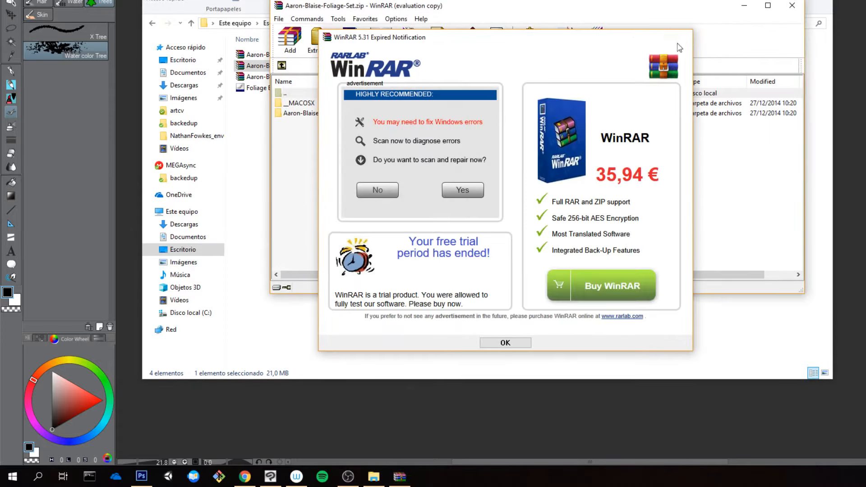
left_click(679, 40)
double_click(337, 114)
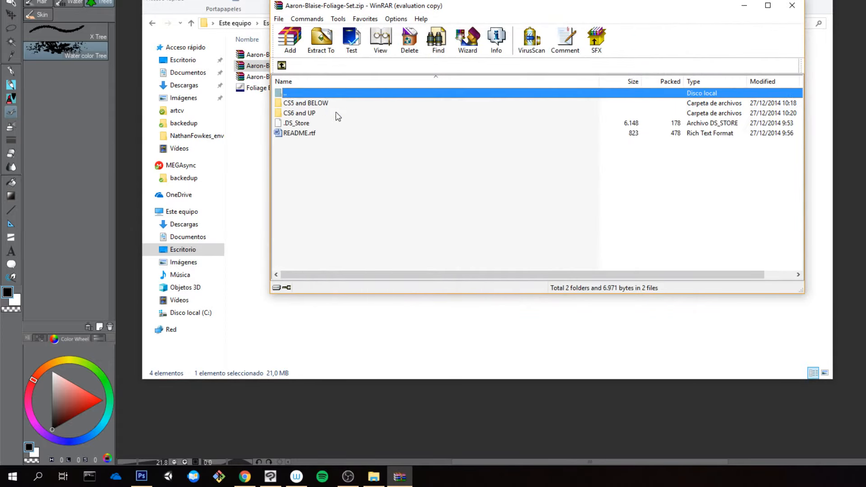
double_click(319, 113)
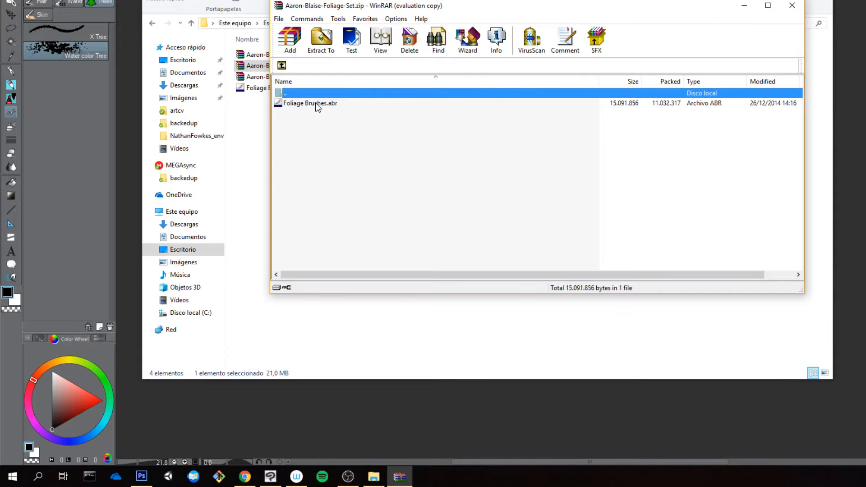
left_click(793, 6)
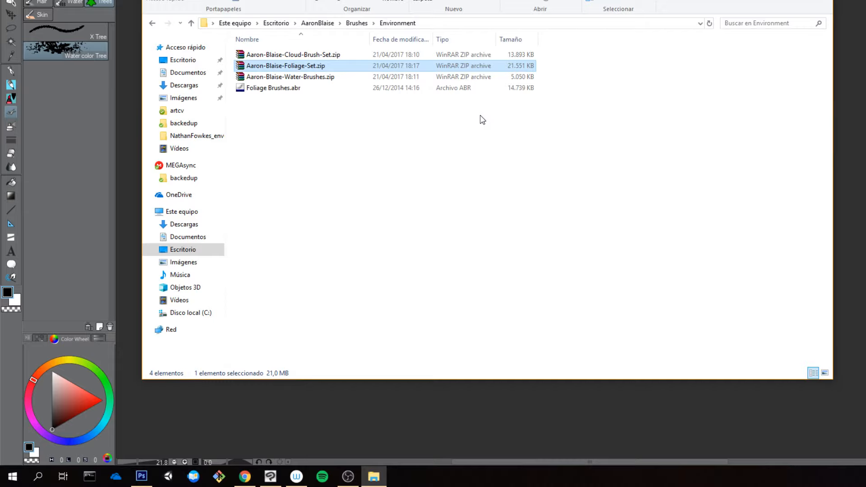
key("Delete")
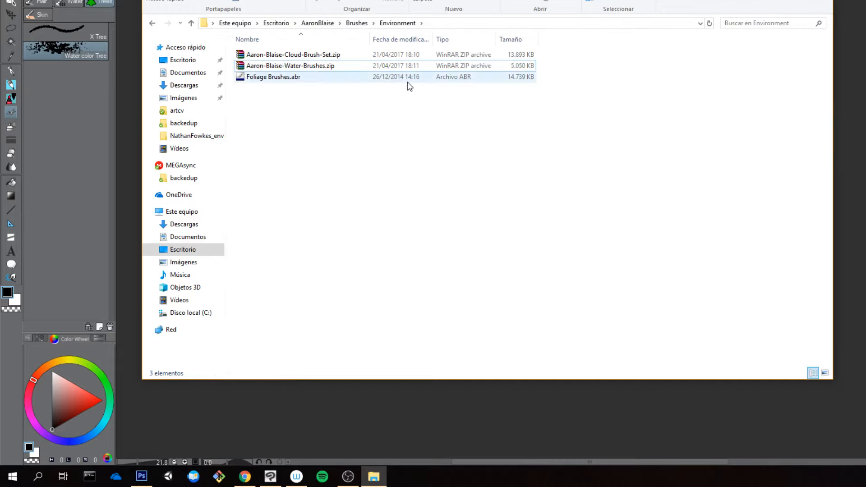
Step: Search Windows for "ABR", launch abrMate, and move its window clear of the Environment folder's file names
key("super")
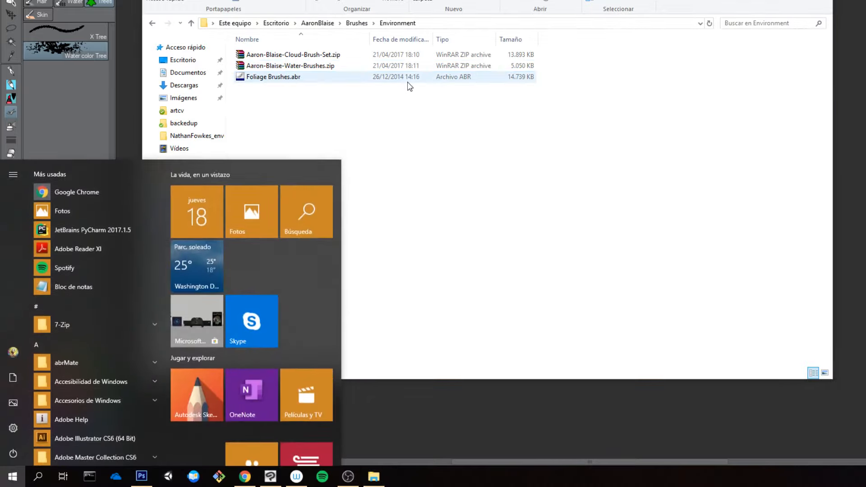
type("ABR")
key("Return")
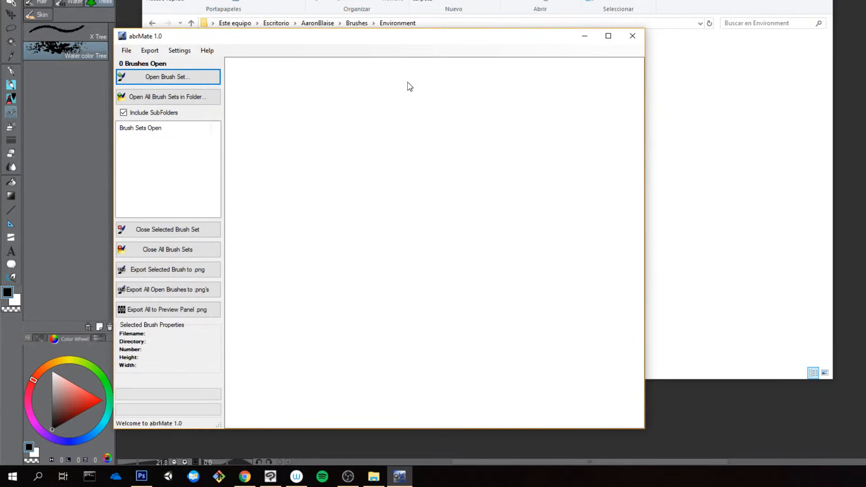
left_click_drag(394, 36, 571, 28)
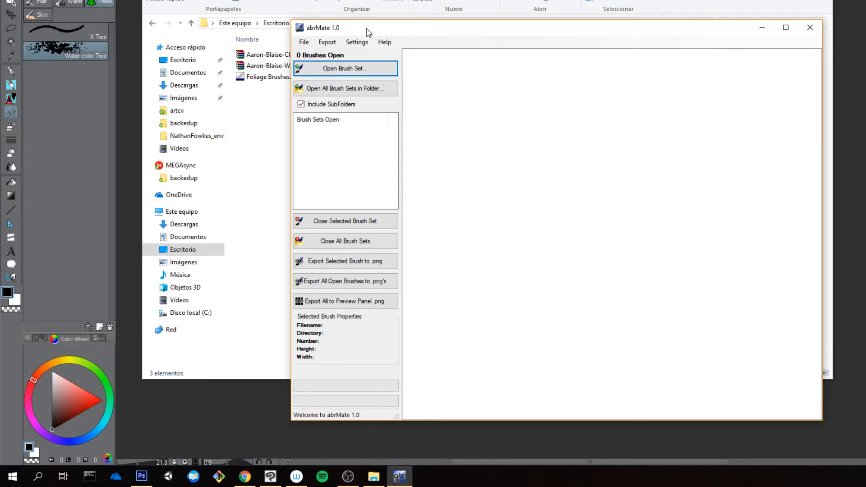
left_click_drag(368, 30, 433, 33)
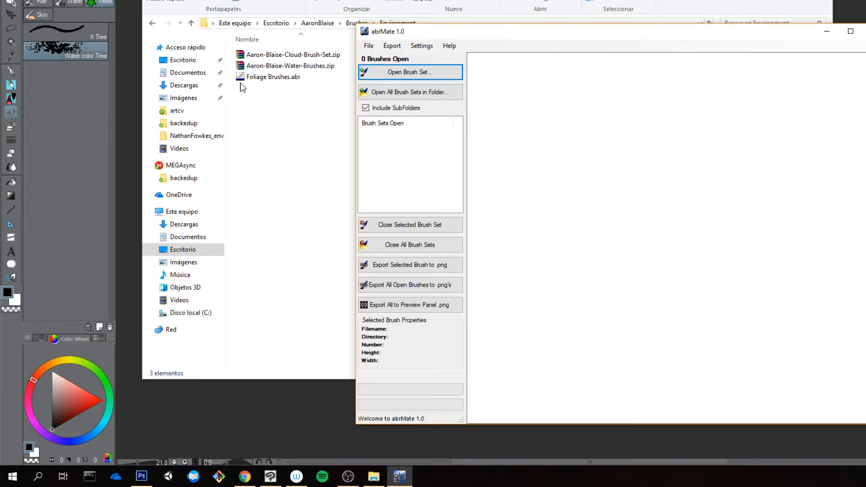
Step: Select Foliage Brushes.abr in the Environment folder and bring the abrMate window back to the front
left_click(267, 84)
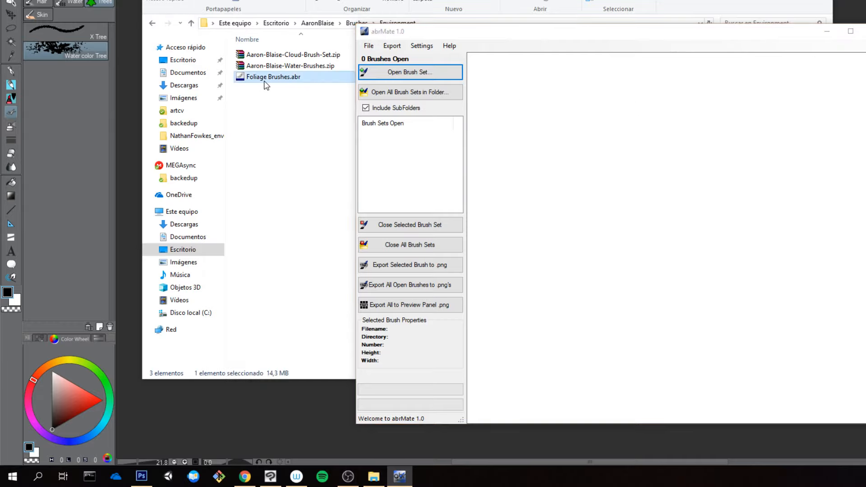
left_click(266, 84)
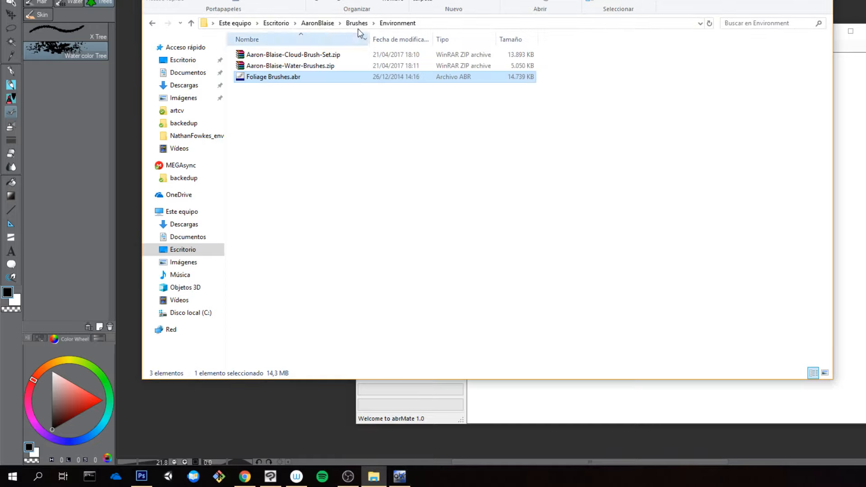
left_click(854, 88)
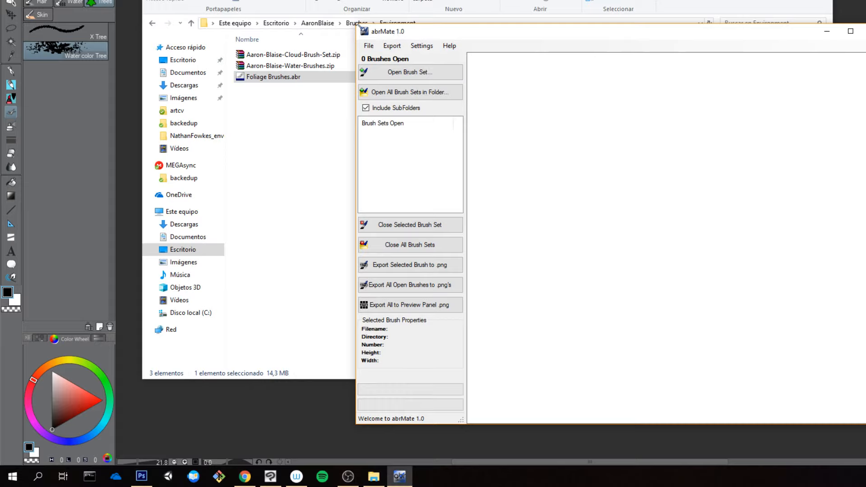
left_click_drag(356, 24, 514, 153)
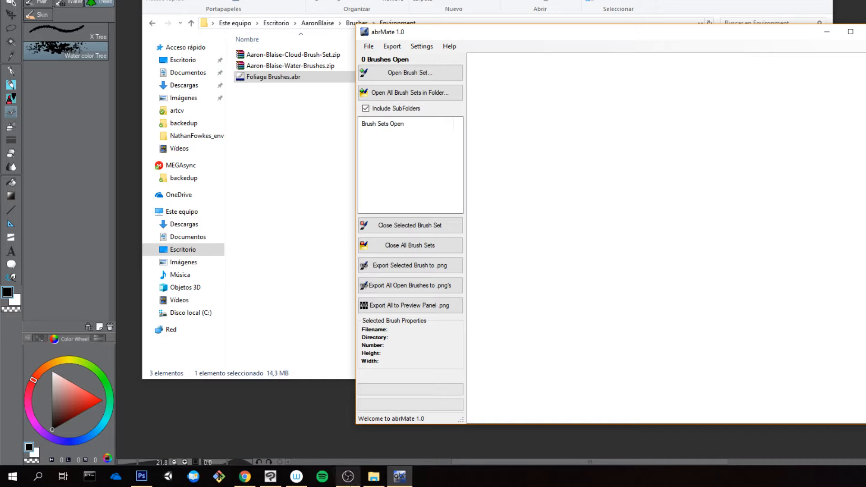
Step: Try to load Foliage Brushes.abr by moving it from the Environment folder straight into the abrMate window
left_click(374, 477)
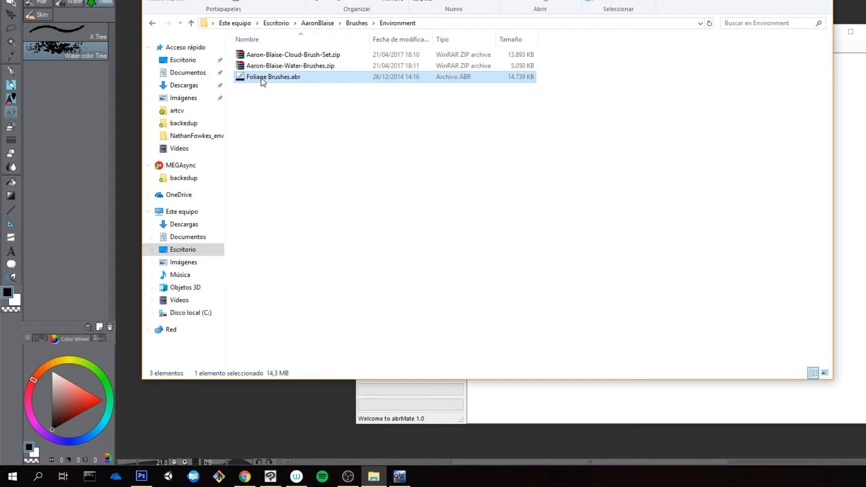
left_click(844, 87)
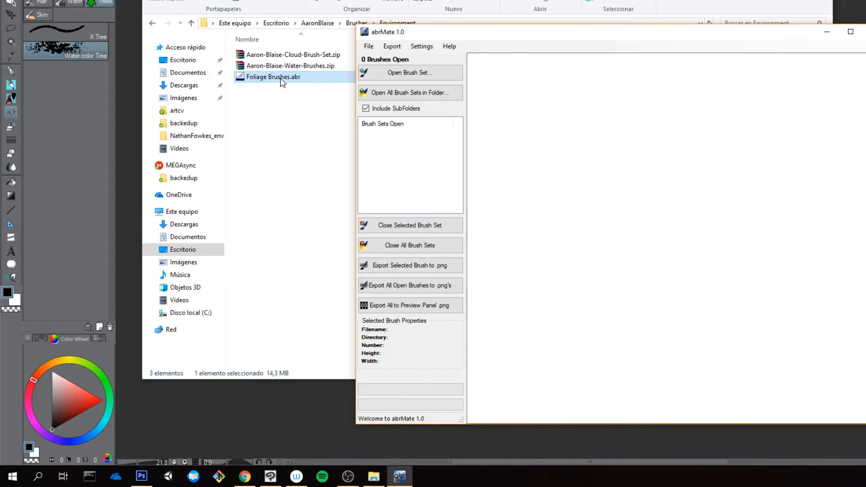
left_click_drag(280, 79, 604, 123)
mouse_move(285, 77)
left_mouse_down()
mouse_move(553, 171)
mouse_move(496, 121)
mouse_move(431, 89)
mouse_move(586, 156)
left_mouse_up()
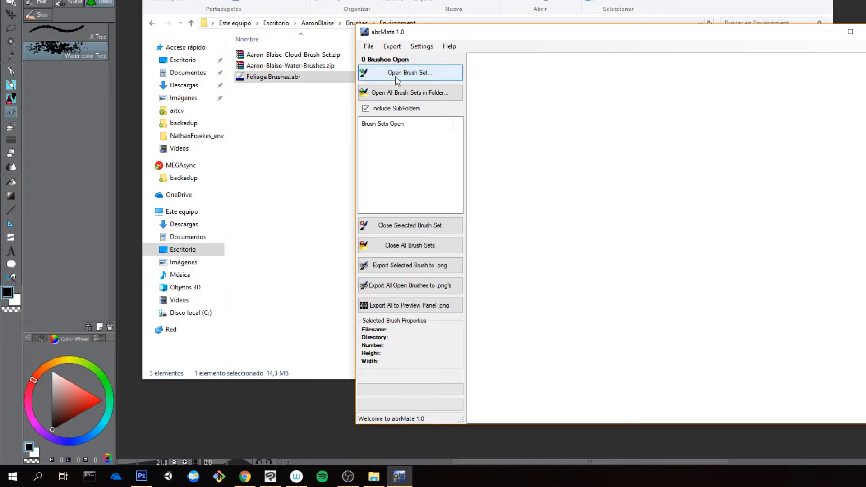
Step: In the brushestosee folder on Escritorio, create a folder named OLD and move the existing Evenant PNG files into it
left_click(182, 60)
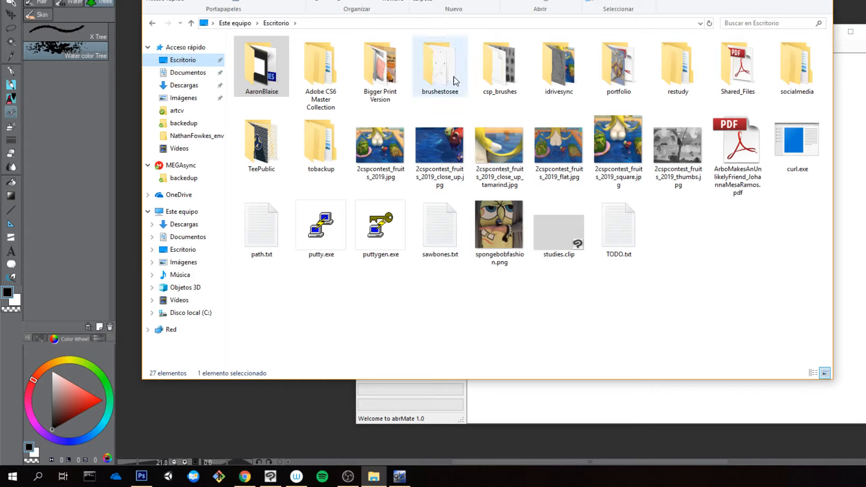
double_click(456, 82)
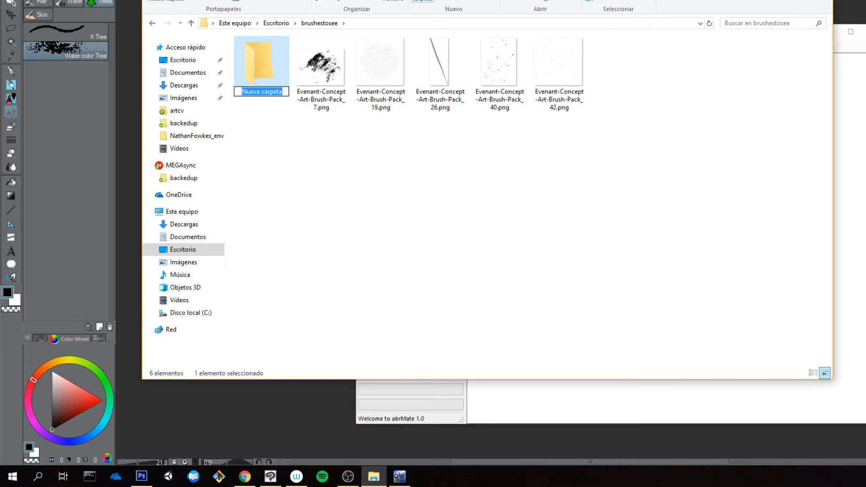
type("OLD")
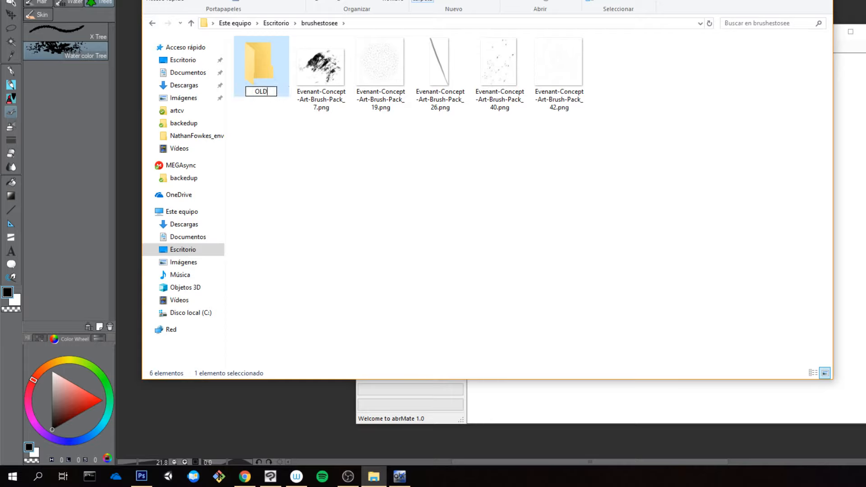
key("Return")
left_click_drag(638, 123, 259, 73)
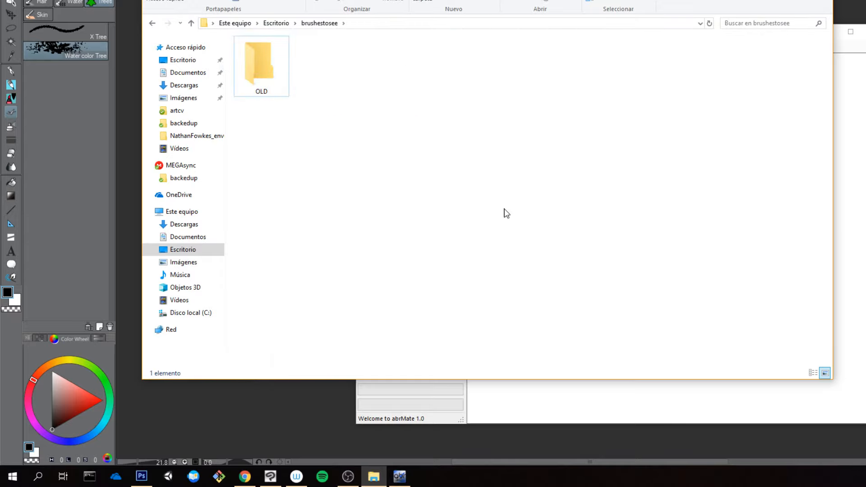
Step: Open the brush set Foliage Brushes.abr in abrMate from Escritorio > AaronBlaise > Brushes > Environment
left_click(841, 134)
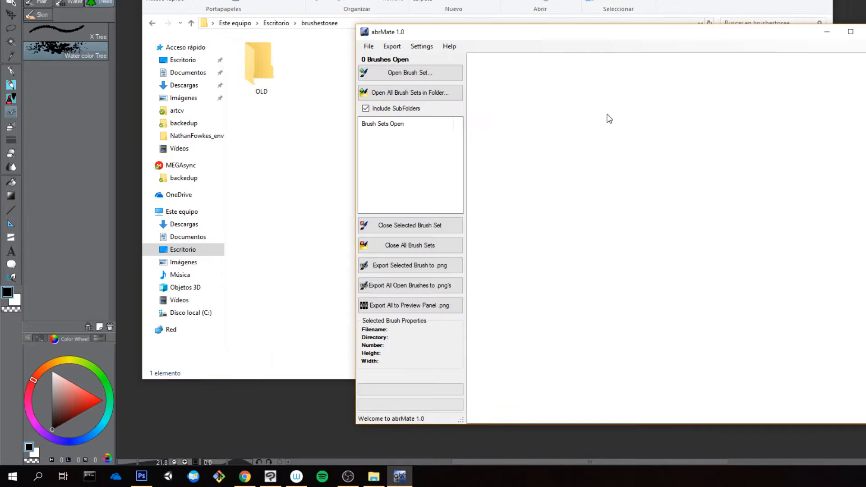
left_click(442, 78)
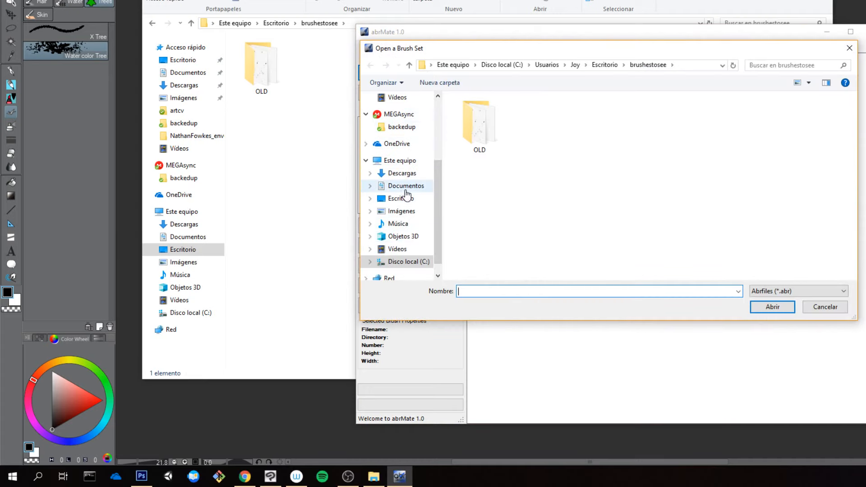
scroll(408, 191, "down", 1)
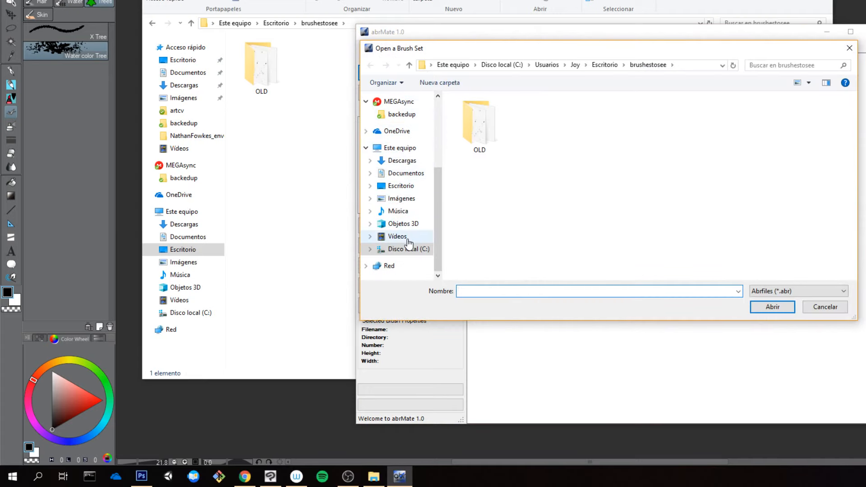
left_click(400, 148)
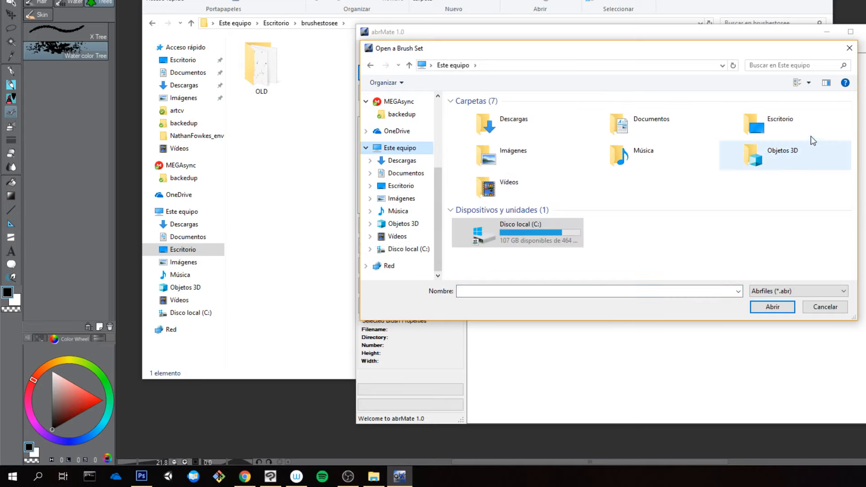
double_click(761, 124)
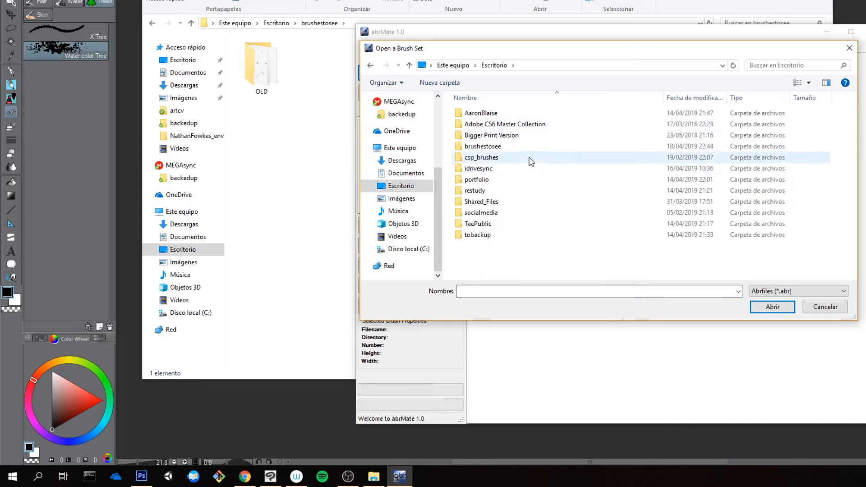
double_click(502, 117)
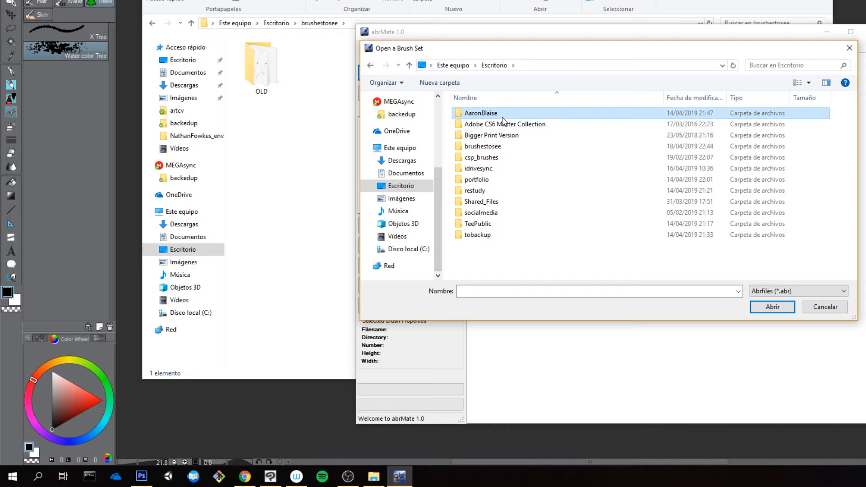
double_click(503, 135)
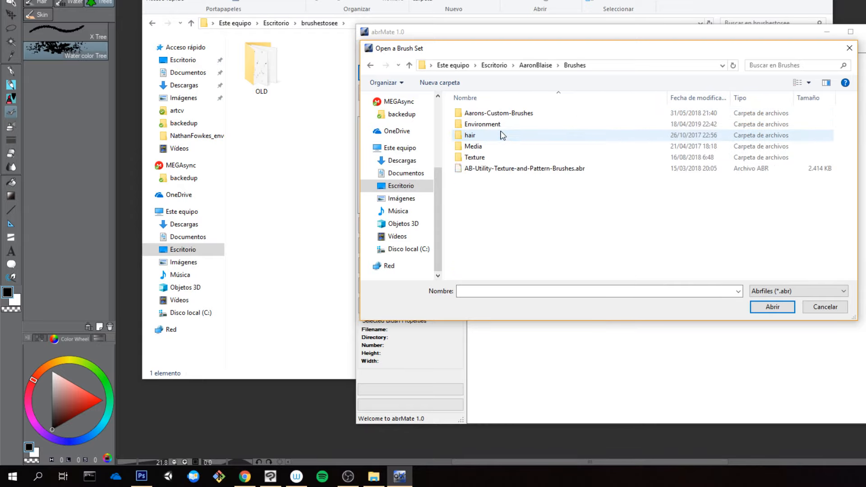
double_click(500, 124)
left_click(508, 116)
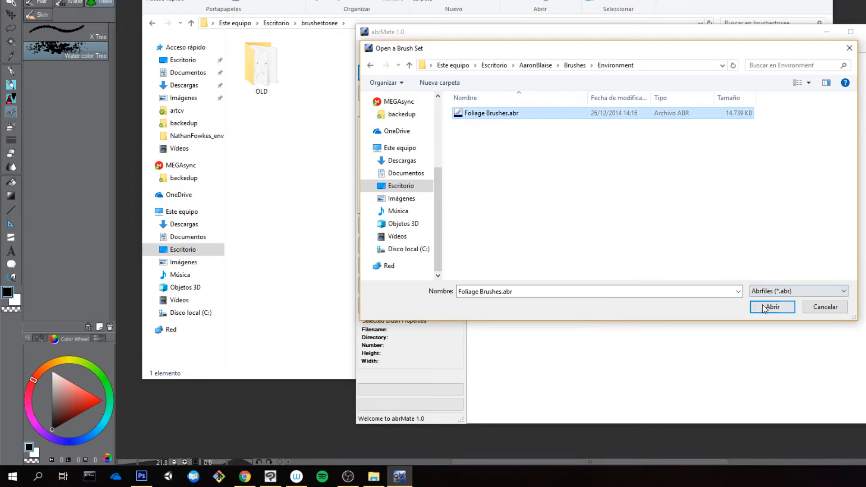
left_click(772, 307)
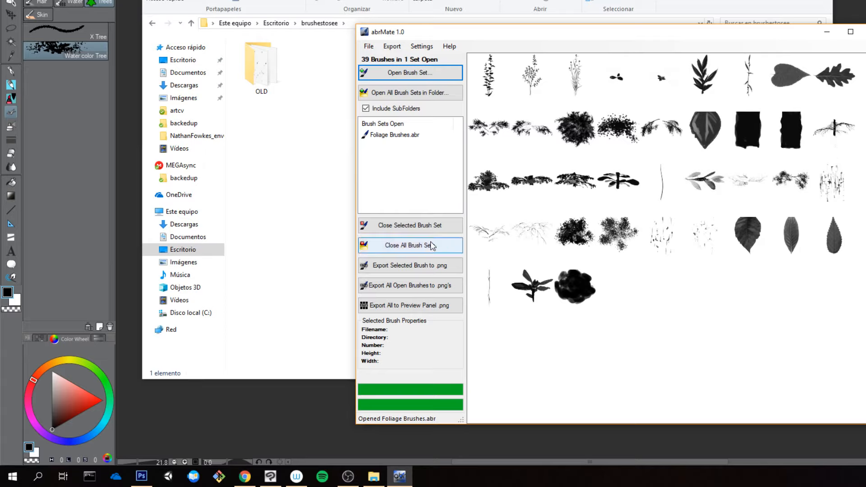
Step: Export all open foliage brushes as PNG files to the brushestosee folder on Escritorio
left_click(427, 285)
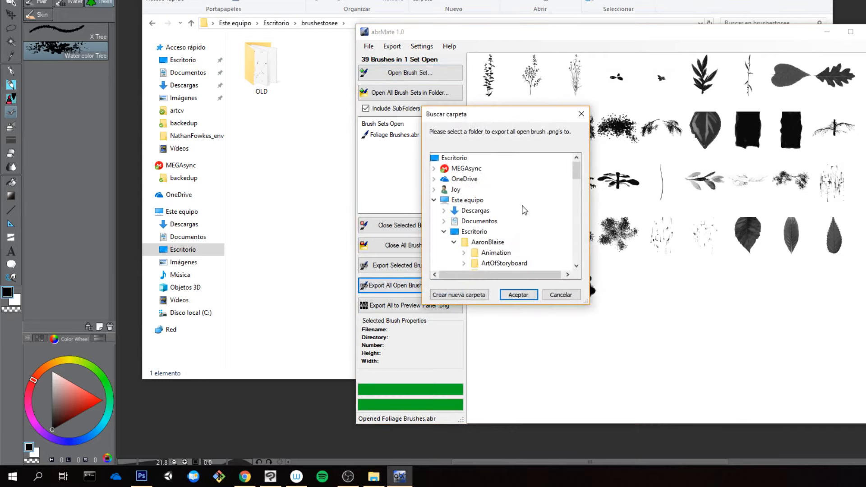
scroll(523, 211, "down", 2)
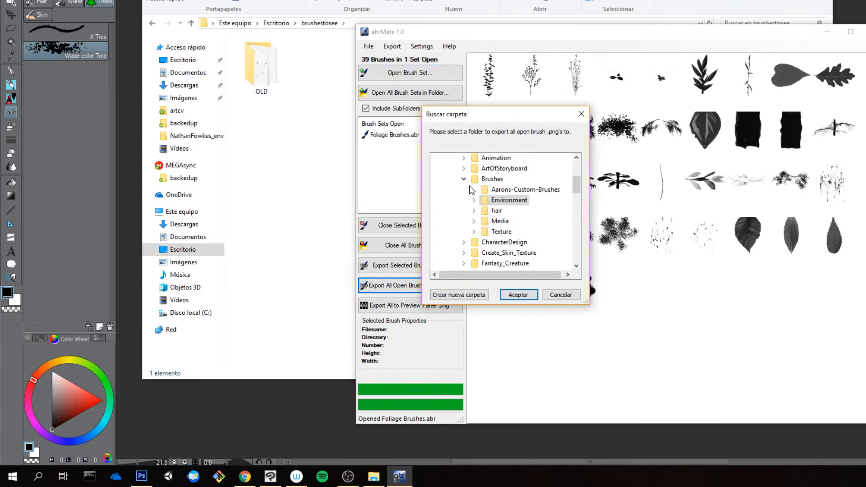
scroll(470, 190, "up", 2)
left_click(464, 242)
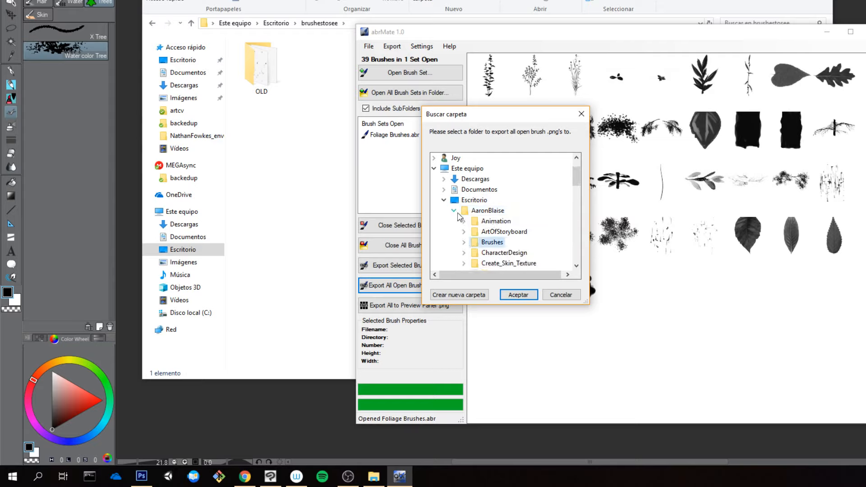
left_click(454, 211)
scroll(474, 217, "down", 1)
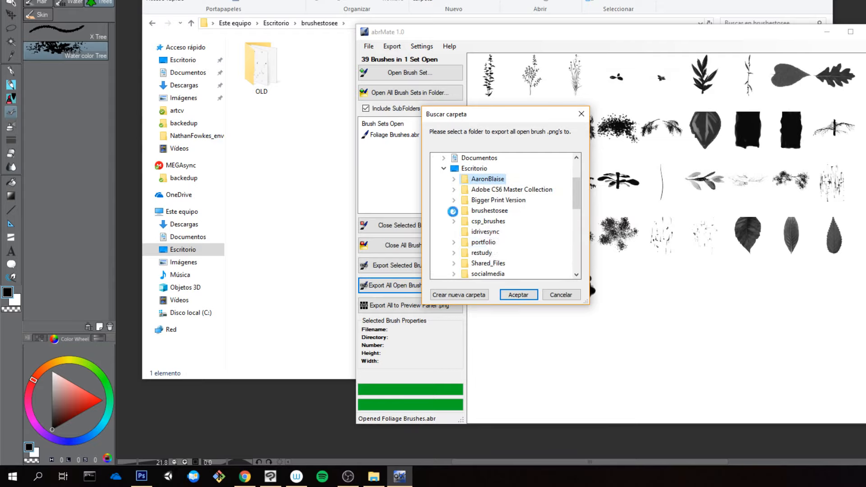
left_click(473, 212)
left_click(511, 296)
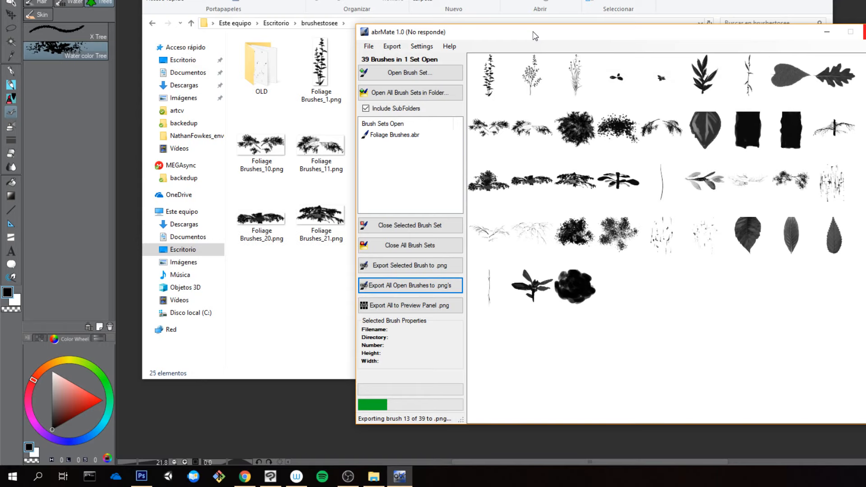
Step: Move the abrMate window aside and check the properties of the brushestosee folder
left_click_drag(535, 36, 725, 246)
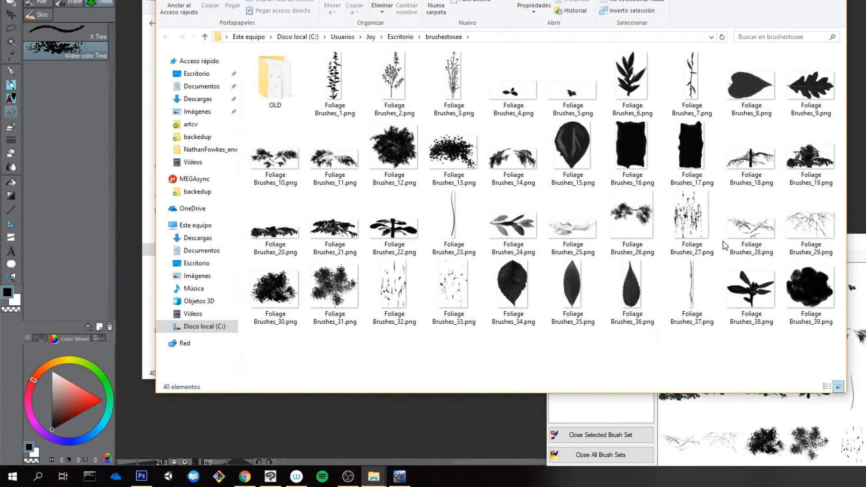
key("alt+Return")
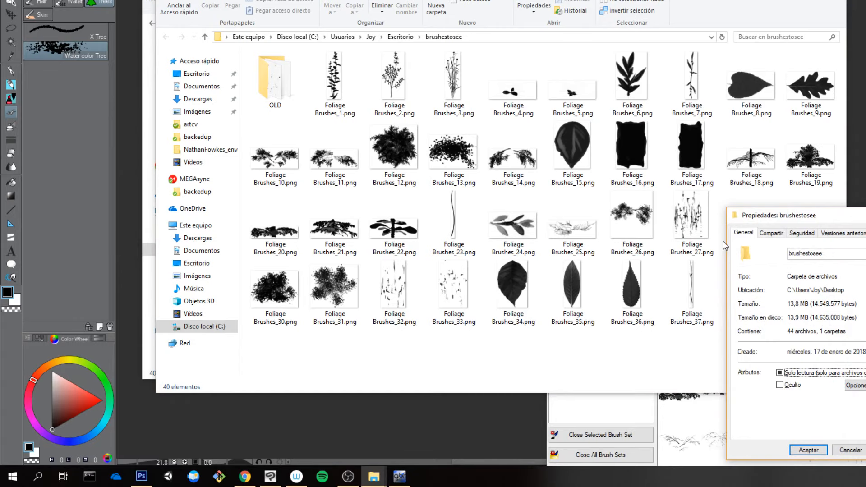
left_click(851, 450)
Step: Switch to OBS, unmute the two muted audio sources in the mixer, including Mic/Aux, and minimize its window
left_click(348, 477)
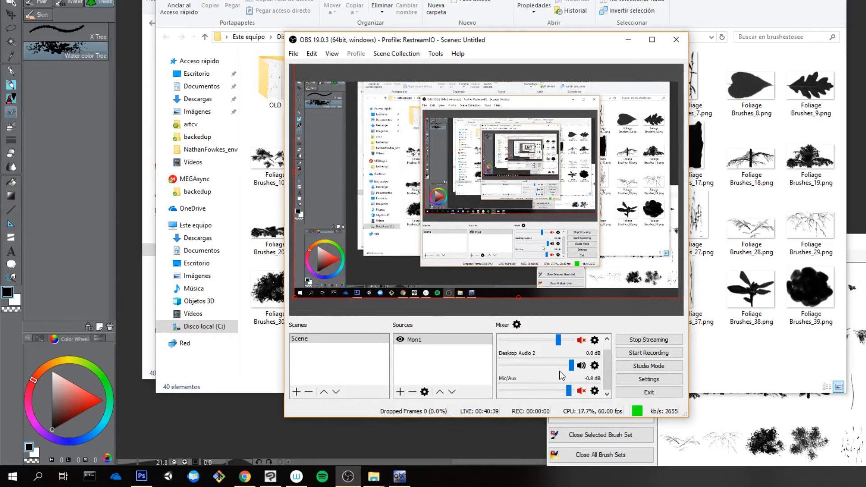
left_click(581, 340)
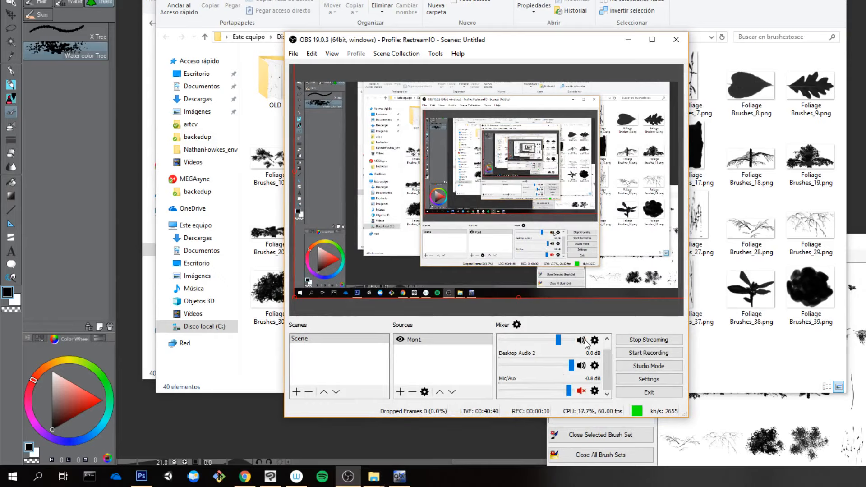
left_click(583, 391)
left_click(627, 40)
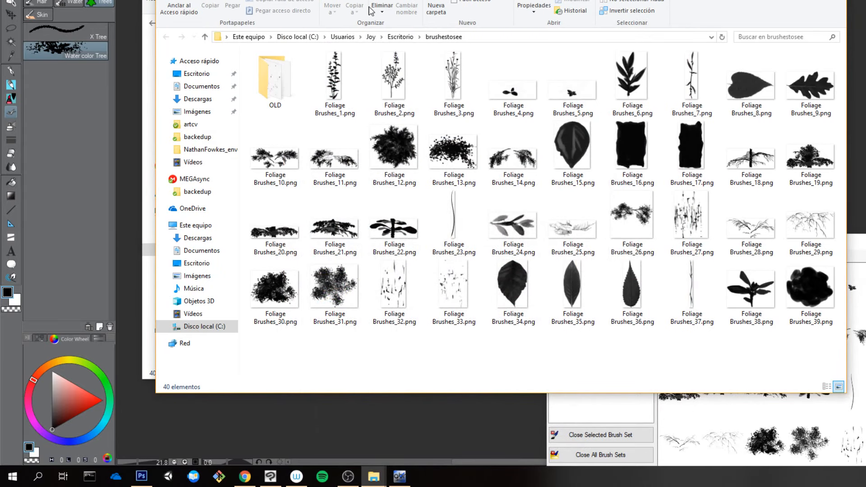
Step: Close both brushestosee folder windows and abrMate to return to the Clip Studio Paint canvas
left_click(836, 0)
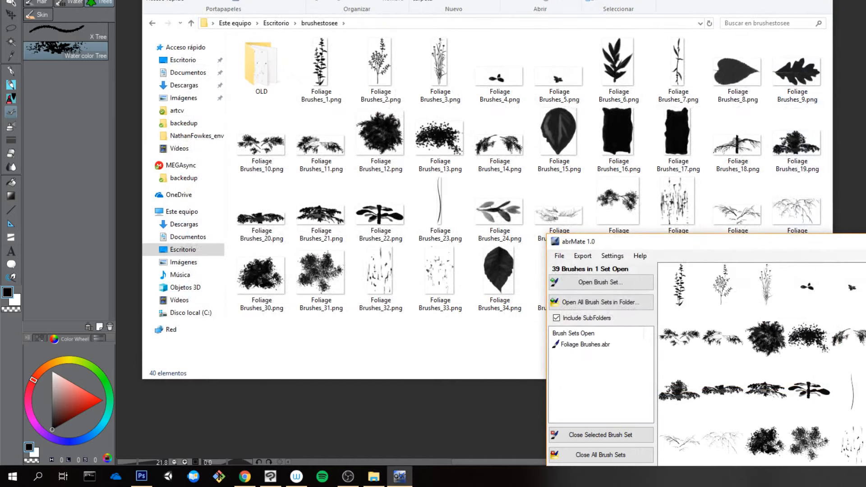
left_click(823, 0)
left_click_drag(796, 240, 615, 66)
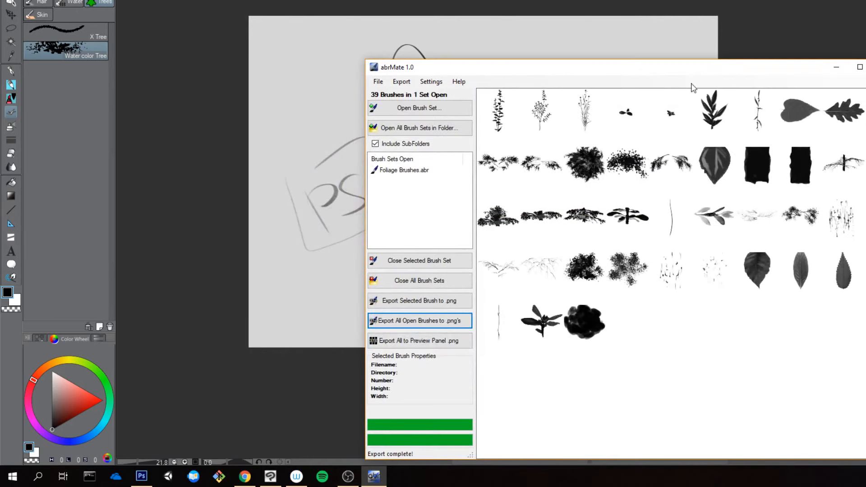
left_click(865, 67)
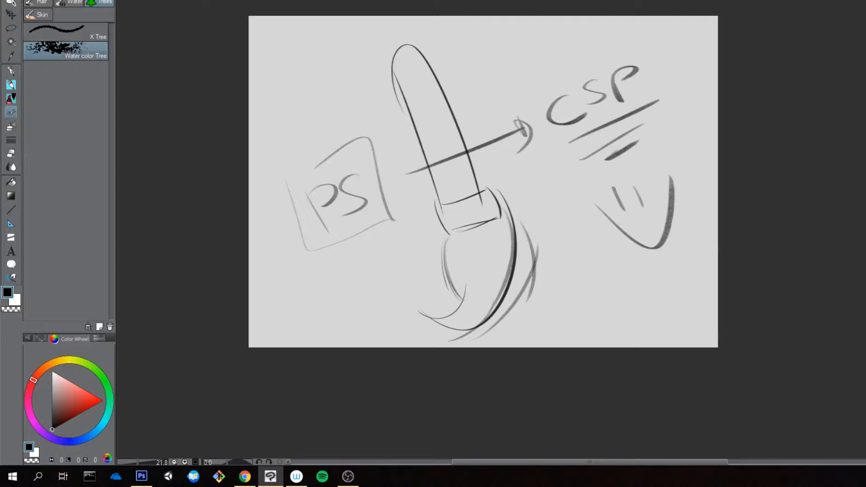
Step: Try to rename the Trees sub tool group as Foliage
right_click(103, 4)
left_click(185, 10)
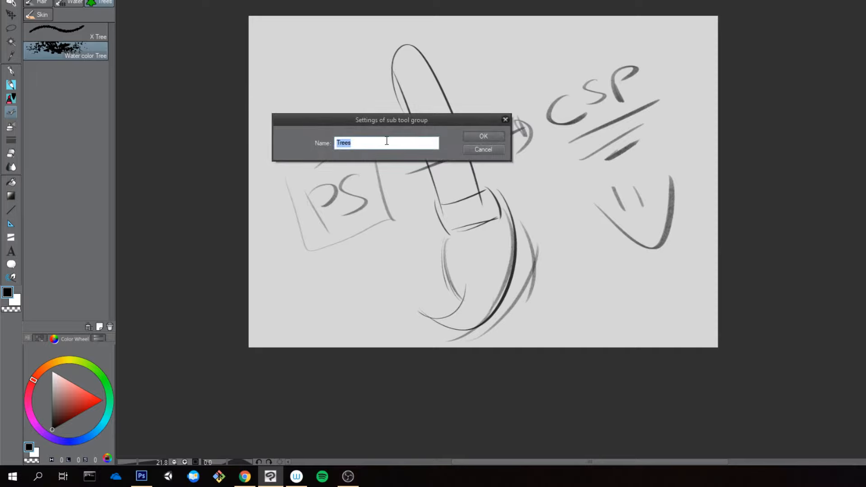
type("Fopl")
key("BackSpace")
key("BackSpace")
key("BackSpace")
key("BackSpace")
type("iage")
key("Return")
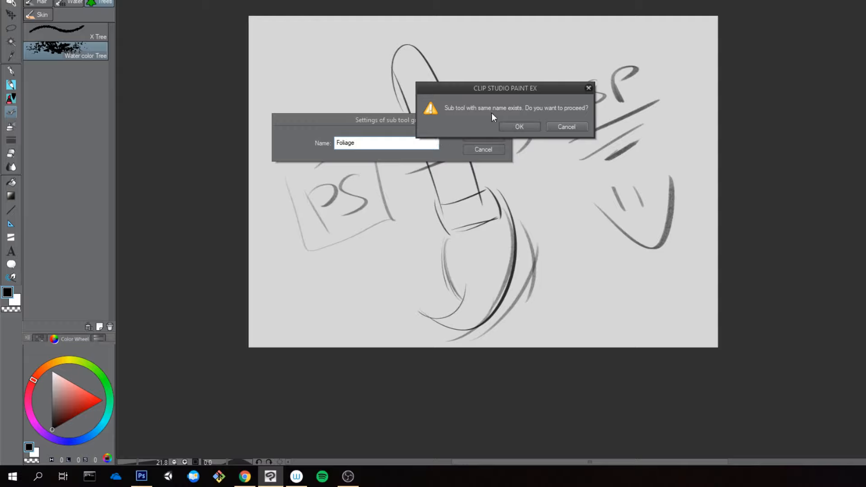
left_click(575, 126)
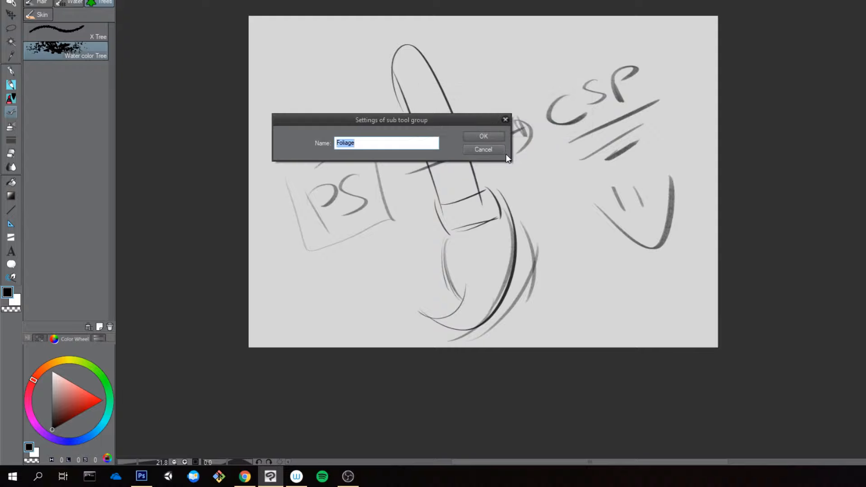
left_click(483, 148)
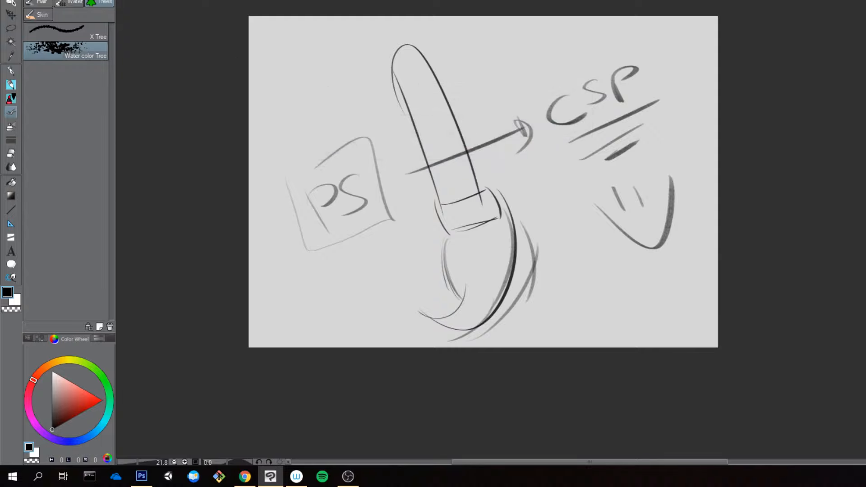
Step: Look through the Skin and Hair sub tool groups and return to the Trees group
left_click(39, 15)
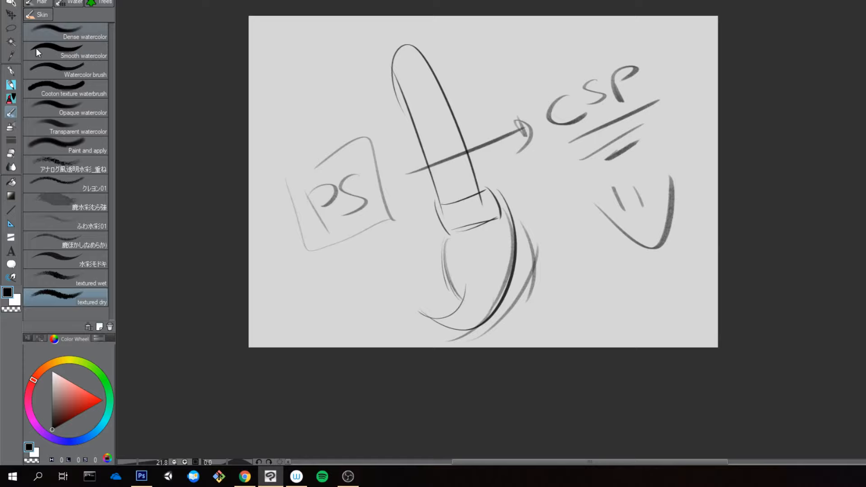
left_click(46, 3)
left_click(97, 1)
left_click(99, 2)
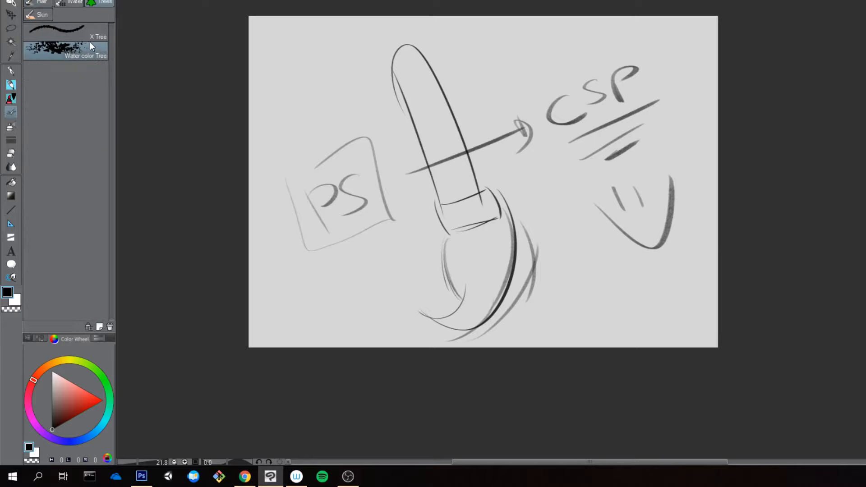
Step: Look through the tools and their sub tool groups for existing foliage brushes, including the decoration tool's plant brushes
left_click(94, 56)
left_click(11, 127)
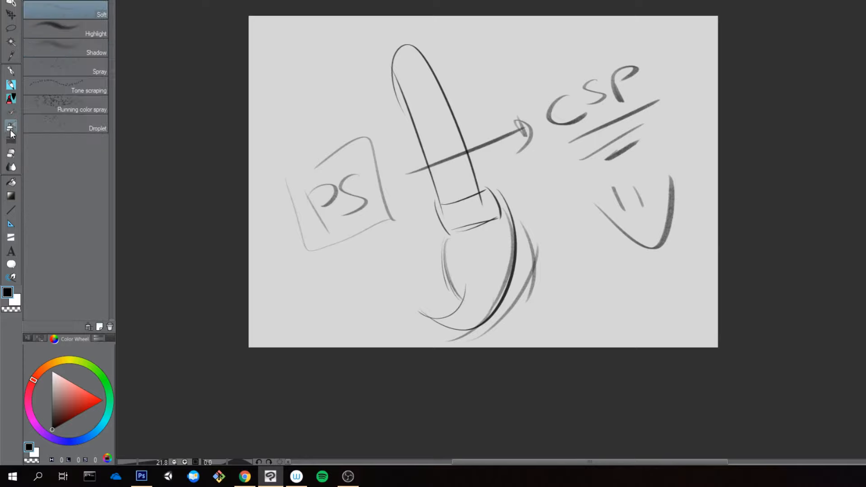
left_click(13, 252)
left_click(13, 239)
left_click(11, 224)
left_click(12, 210)
left_click(11, 197)
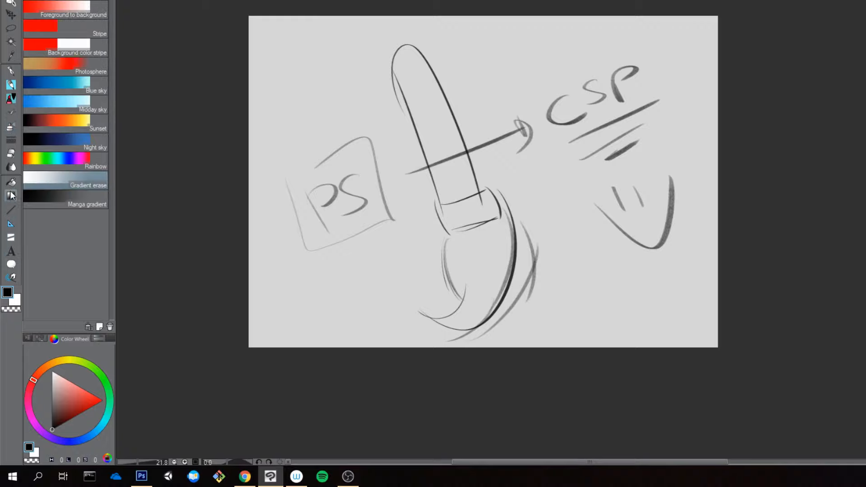
left_click(12, 183)
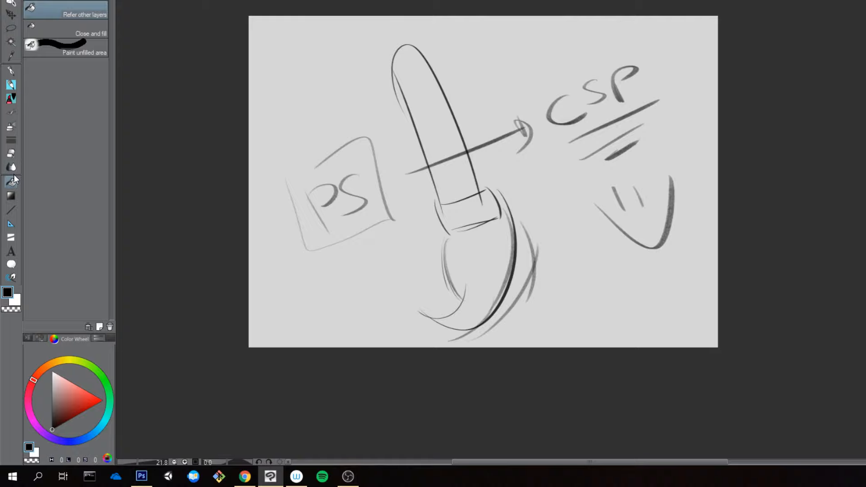
left_click(12, 168)
left_click(12, 154)
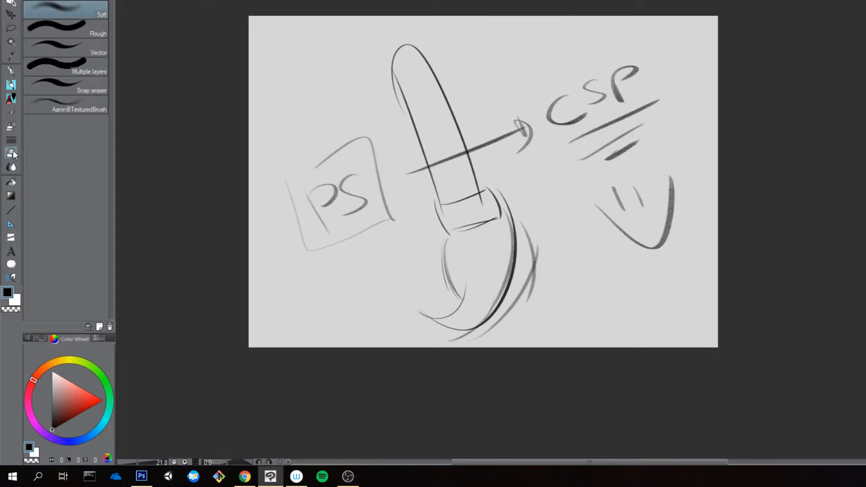
left_click(11, 140)
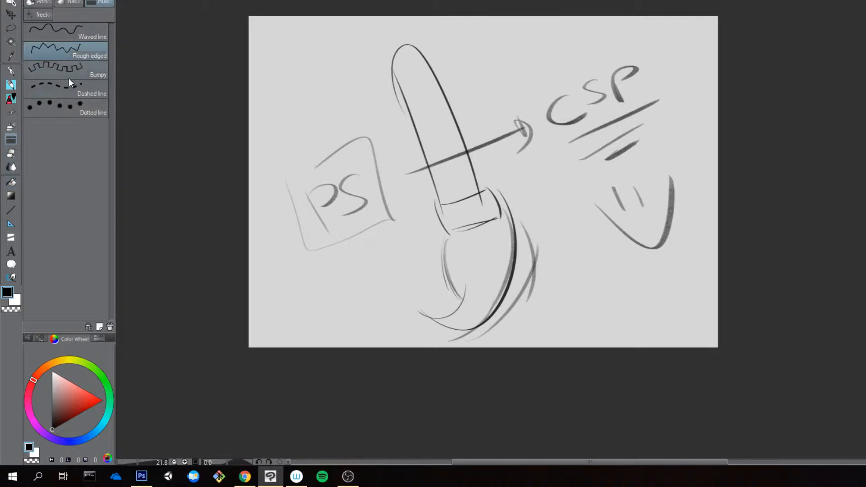
left_click(68, 2)
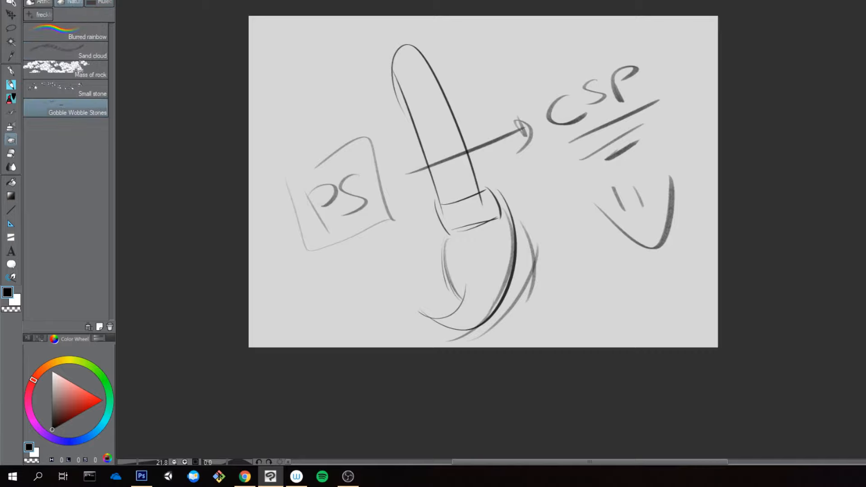
left_click(99, 0)
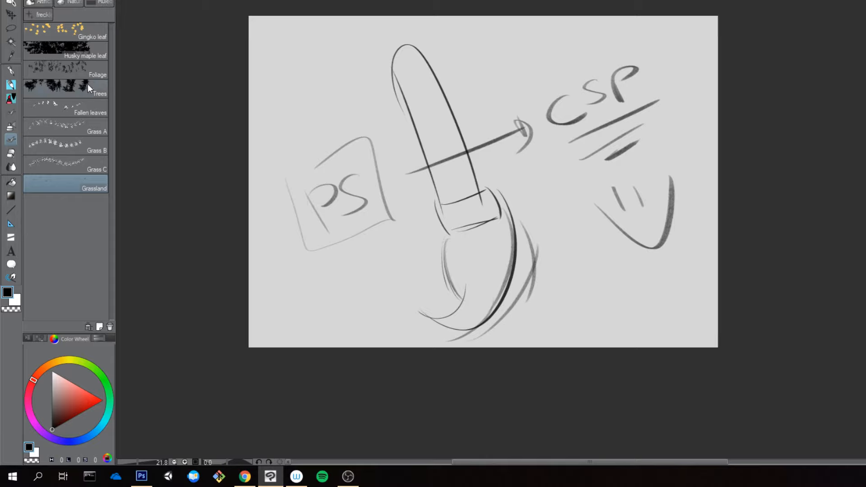
Step: Test the Foliage brush with strokes beside the paintbrush sketch, undoing each stroke
left_click(88, 69)
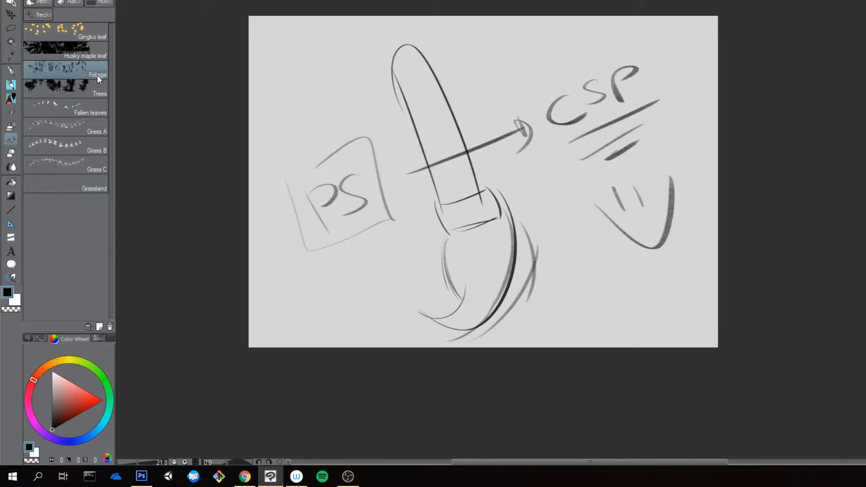
mouse_move(319, 66)
left_mouse_down()
mouse_move(339, 72)
mouse_move(388, 140)
left_mouse_up()
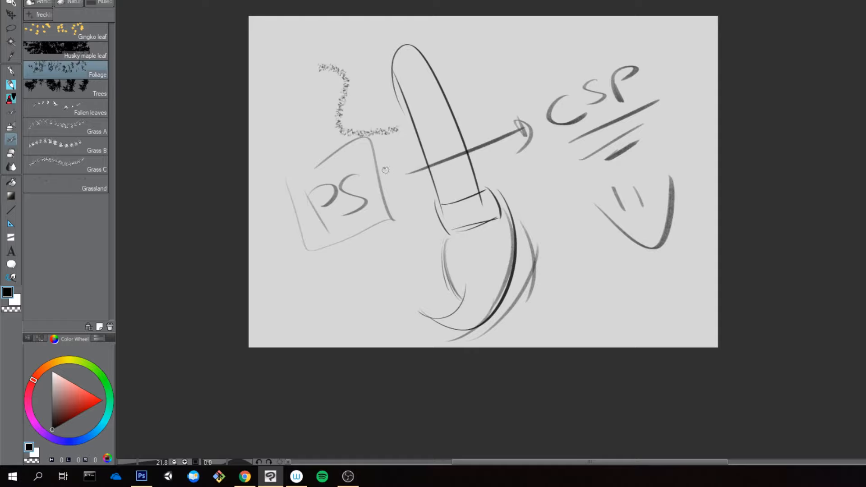
key("ctrl+z")
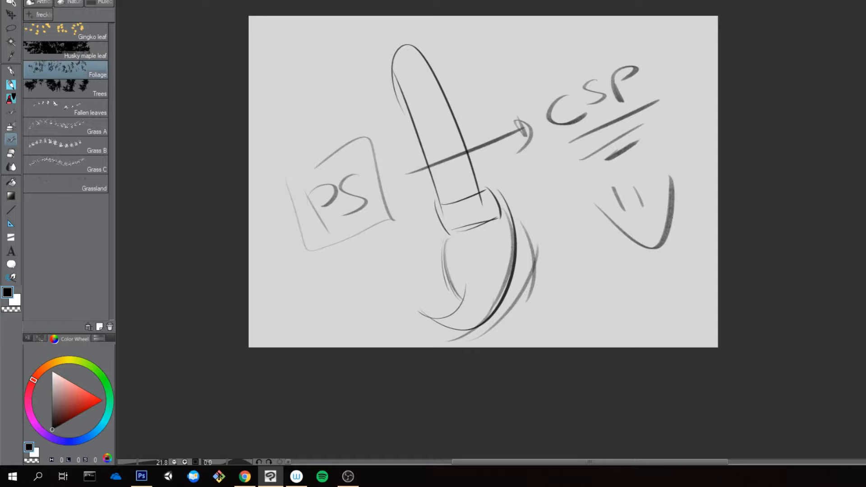
left_click_drag(347, 52, 374, 121)
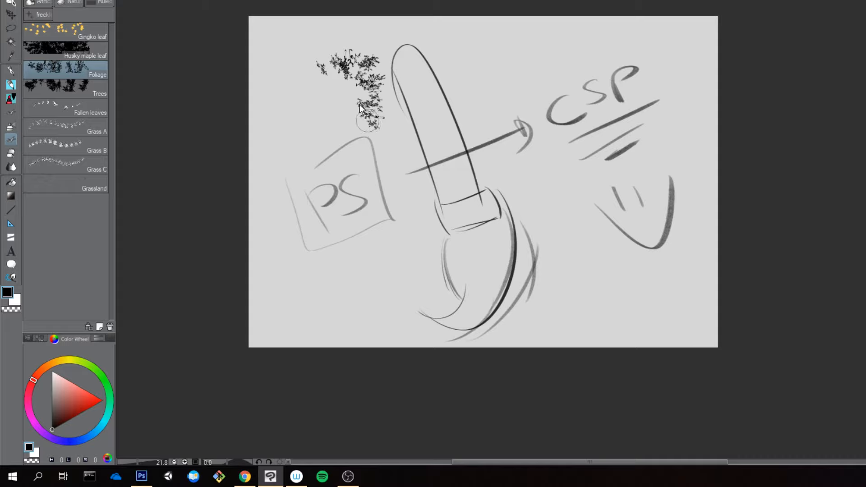
key("ctrl+z")
left_click_drag(327, 68, 363, 156)
key("ctrl+z")
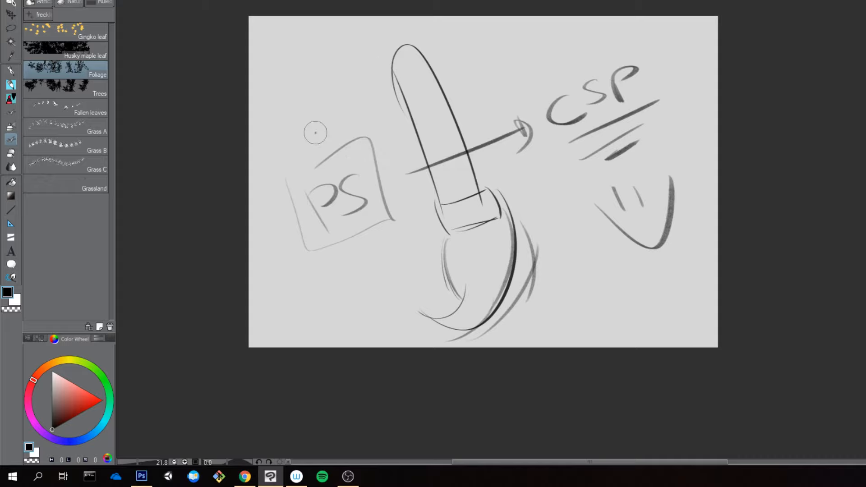
Step: Enlarge the Foliage brush, try bigger strokes across the sketch, and undo them all
key("]")
key("]")
key("]")
key("]")
key("]")
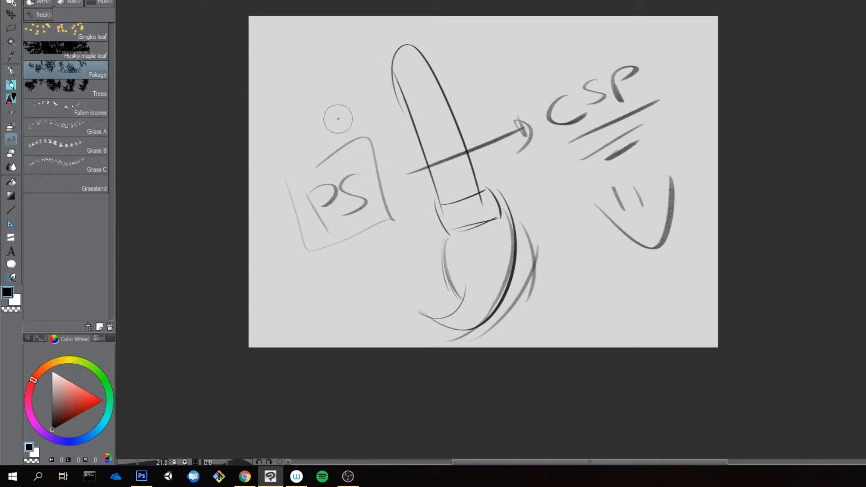
mouse_move(319, 87)
left_mouse_down()
mouse_move(355, 158)
mouse_move(384, 239)
left_mouse_up()
key("ctrl+z")
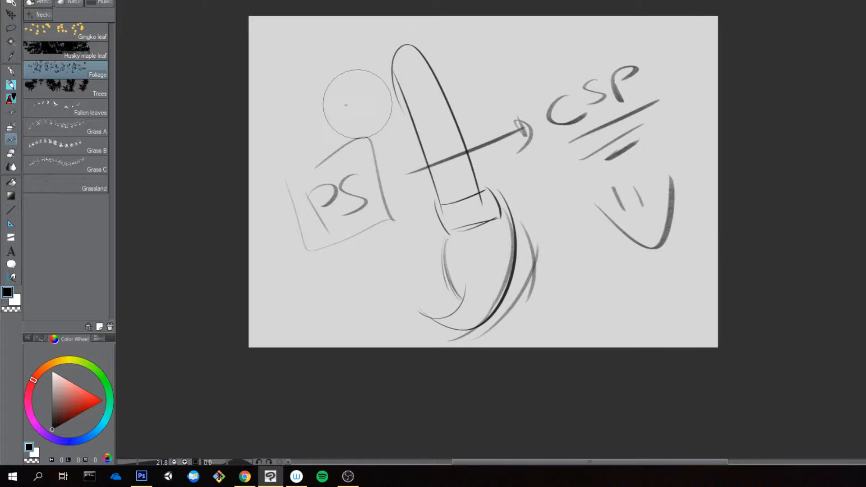
mouse_move(349, 99)
left_mouse_down()
mouse_move(356, 153)
mouse_move(406, 201)
mouse_move(481, 185)
mouse_move(507, 166)
left_mouse_up()
key("ctrl+z")
mouse_move(447, 104)
left_mouse_down()
mouse_move(387, 153)
mouse_move(366, 146)
mouse_move(349, 113)
mouse_move(353, 97)
mouse_move(422, 65)
mouse_move(468, 101)
mouse_move(372, 169)
mouse_move(406, 195)
mouse_move(485, 173)
mouse_move(444, 155)
mouse_move(413, 269)
mouse_move(392, 267)
left_mouse_up()
key("ctrl+z")
key("ctrl+z")
Step: Delete the Foliage sub tool from the plant brushes and rename the Trees sub tool group as Foliage
left_click(109, 327)
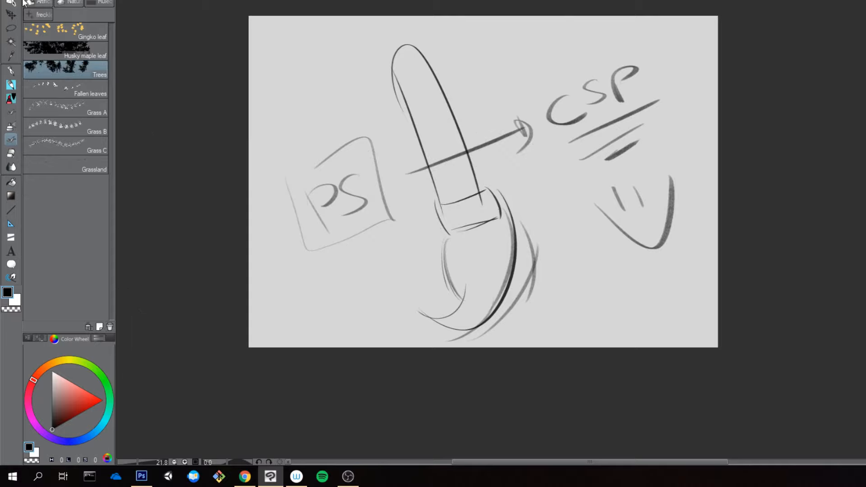
left_click(11, 112)
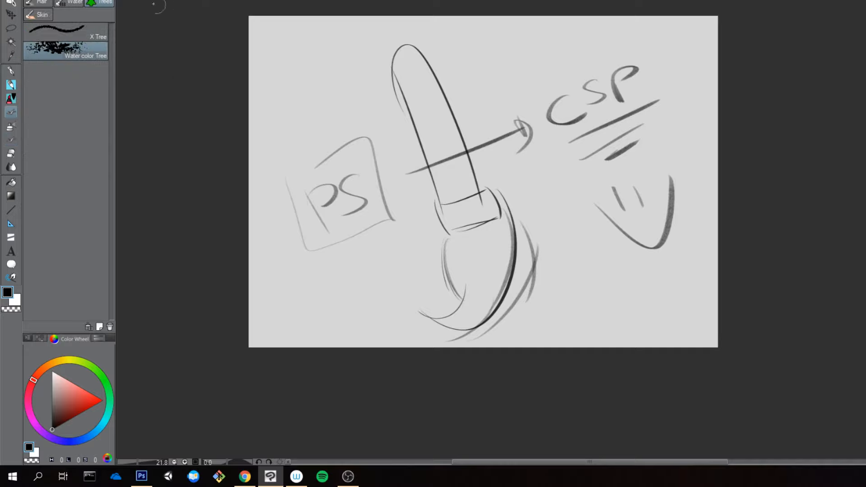
right_click(101, 2)
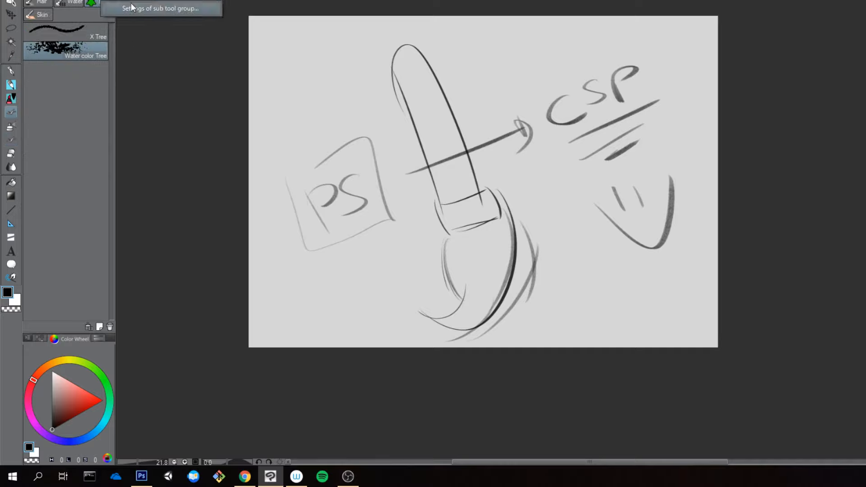
left_click(131, 7)
type("Foliage")
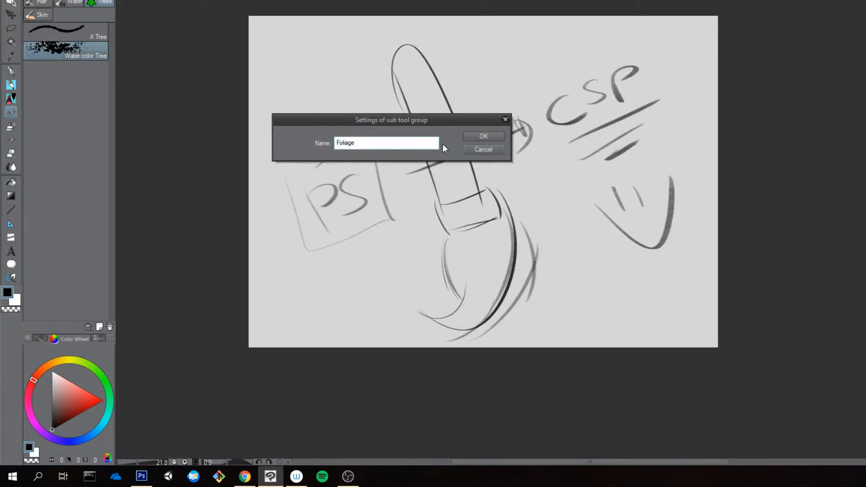
key("Return")
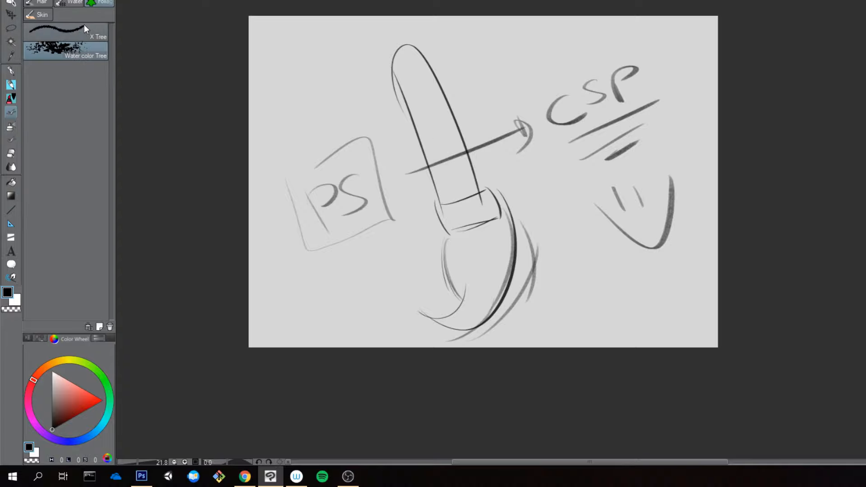
Step: Open Foliage Brushes_1.png from the brushestosee folder on the desktop
left_click(9, 0)
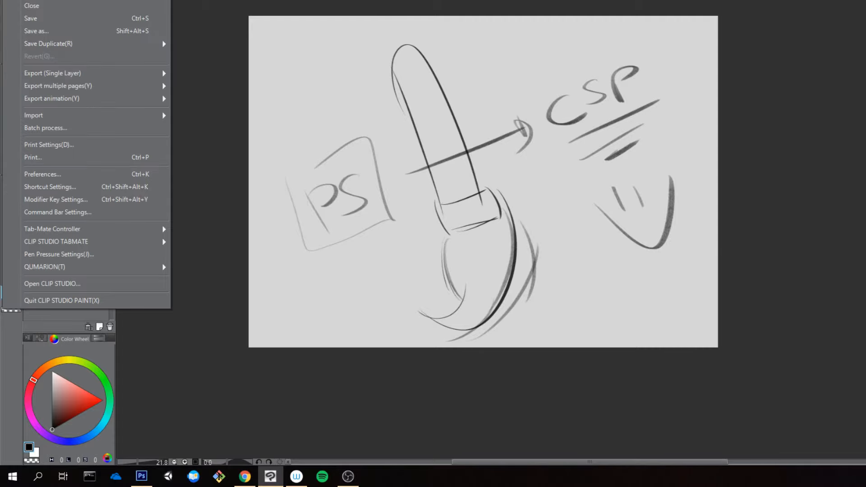
left_click(36, 0)
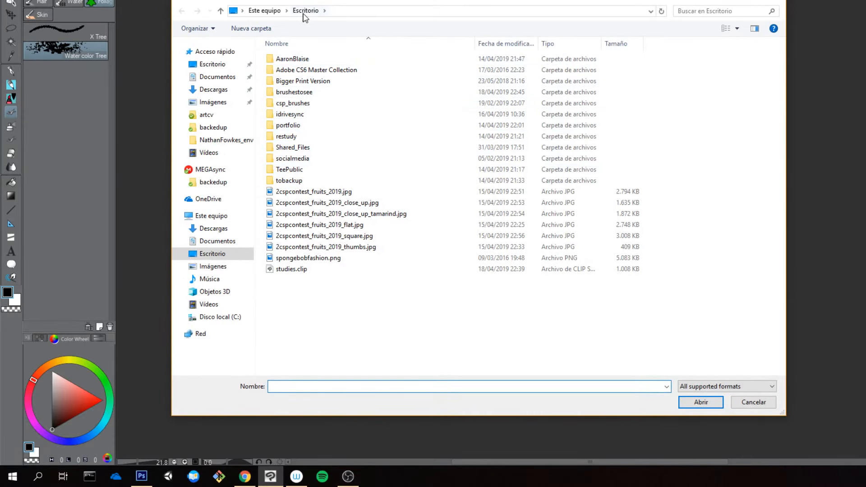
left_click(297, 158)
key("b")
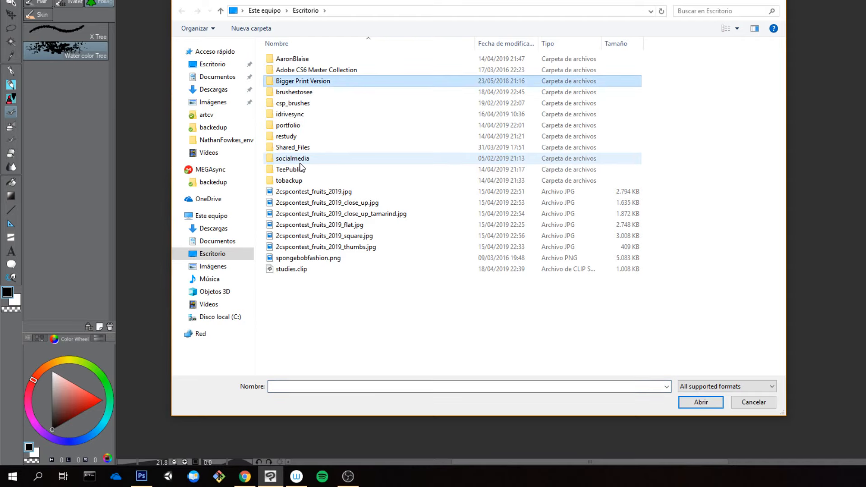
double_click(296, 92)
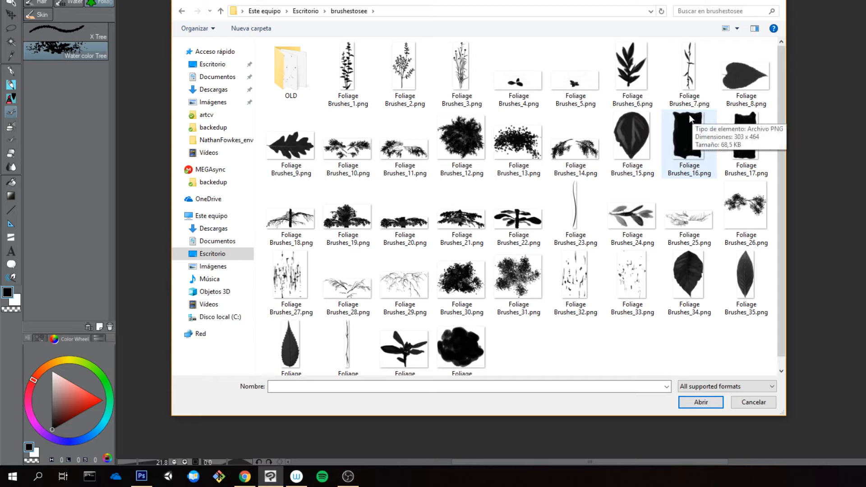
left_click(354, 86)
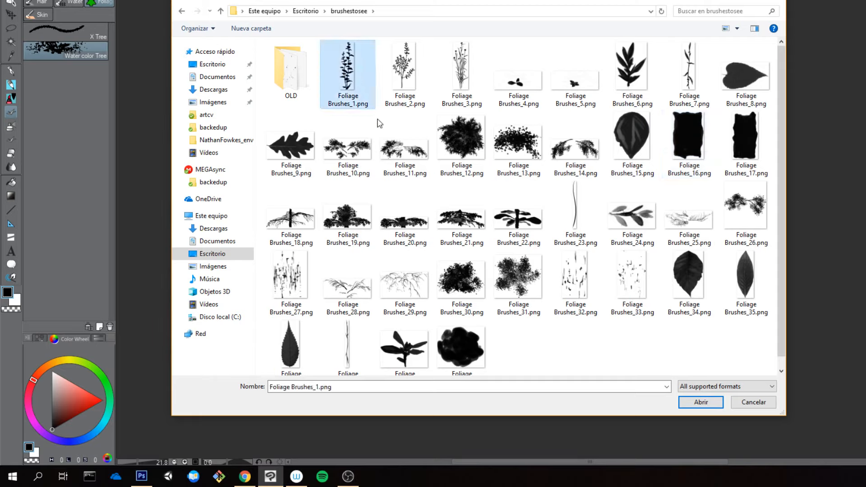
left_click(700, 401)
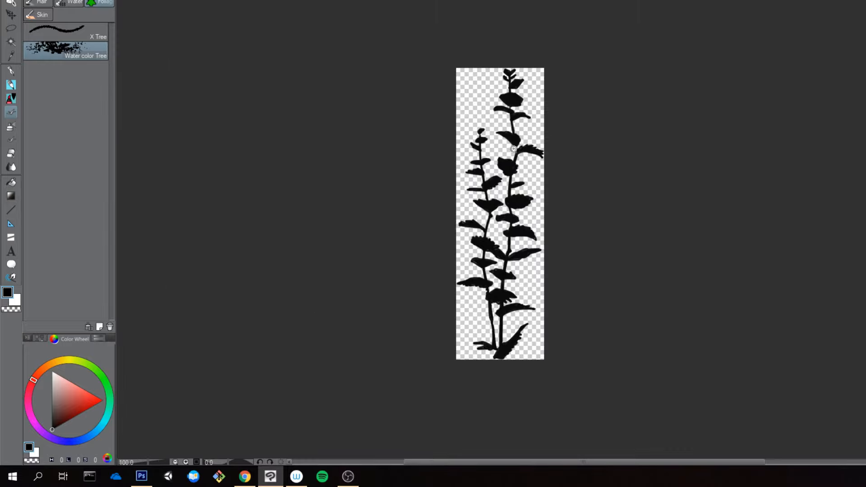
Step: Convert the plant image's layer to a raster layer with Gray expression color
scroll(514, 149, "down", 5)
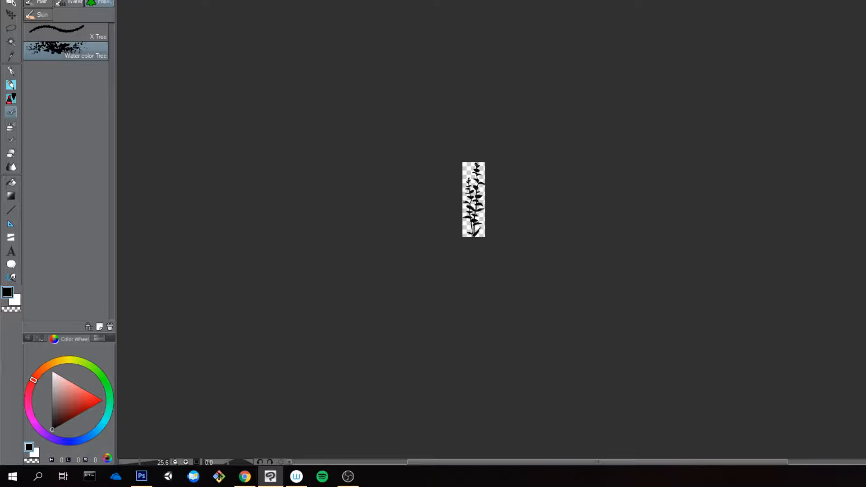
right_click(865, 231)
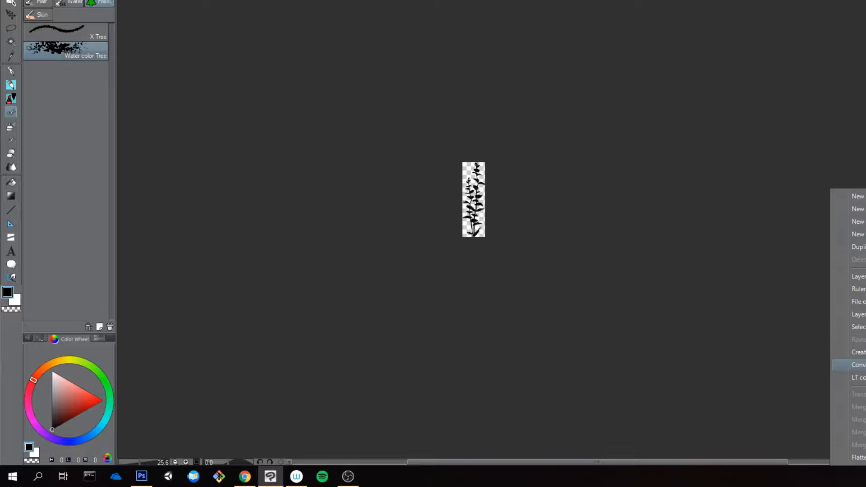
left_click(858, 364)
left_click(498, 197)
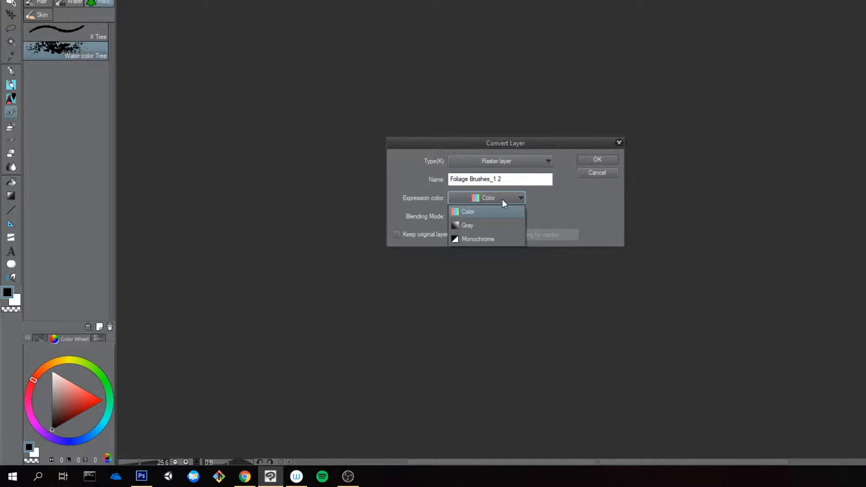
left_click(481, 227)
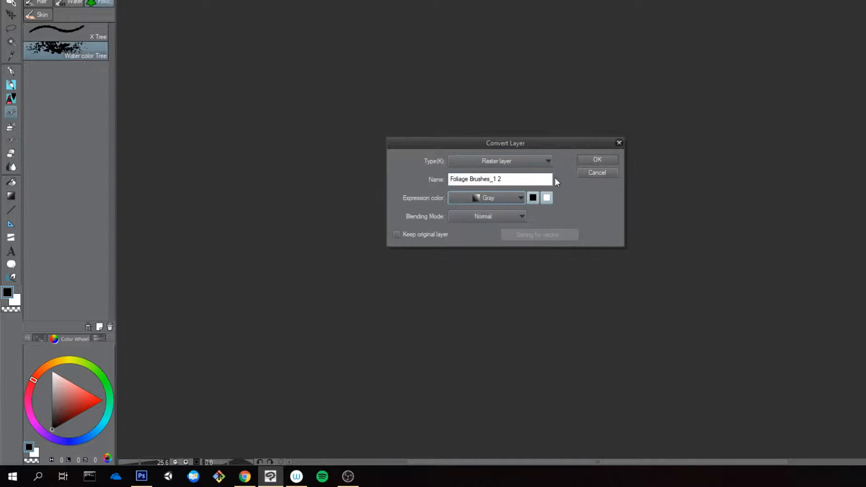
left_click(597, 160)
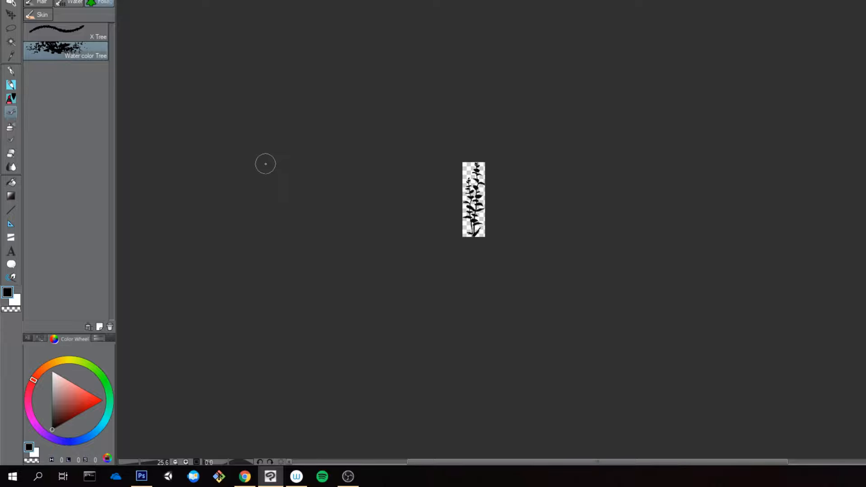
Step: Register the plant image as an image material and enable its use as a brush tip shape
left_click(31, 1)
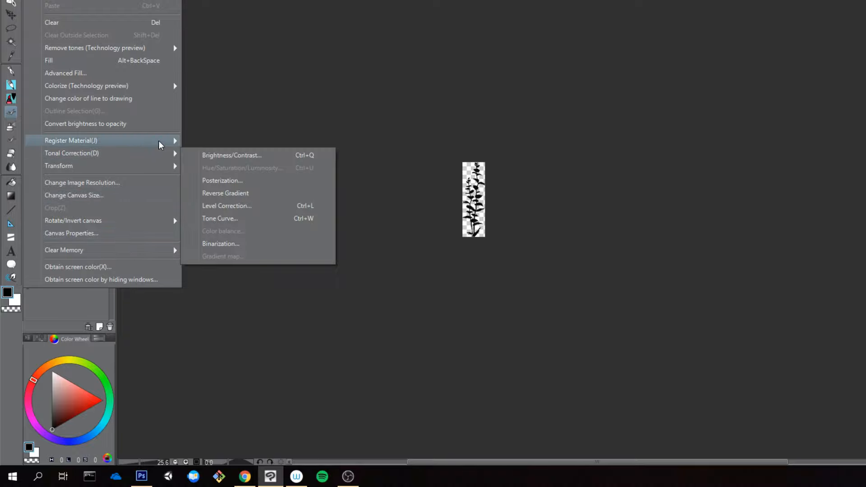
mouse_move(161, 141)
left_click(223, 142)
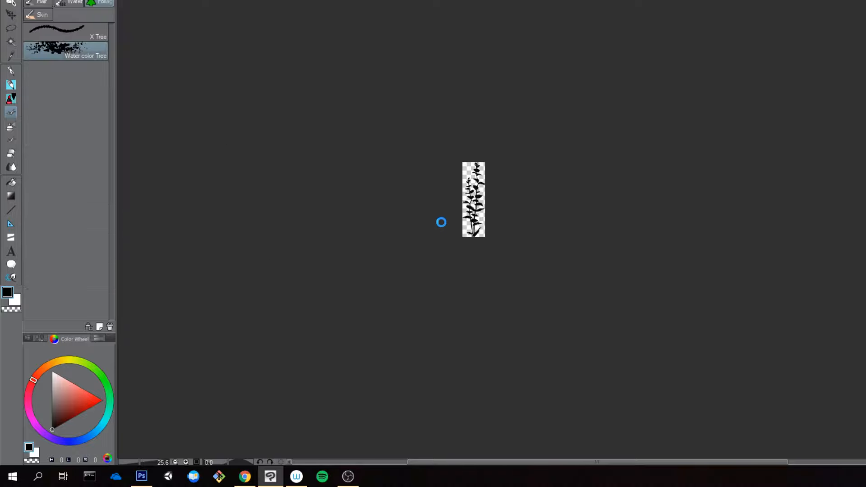
left_click(317, 268)
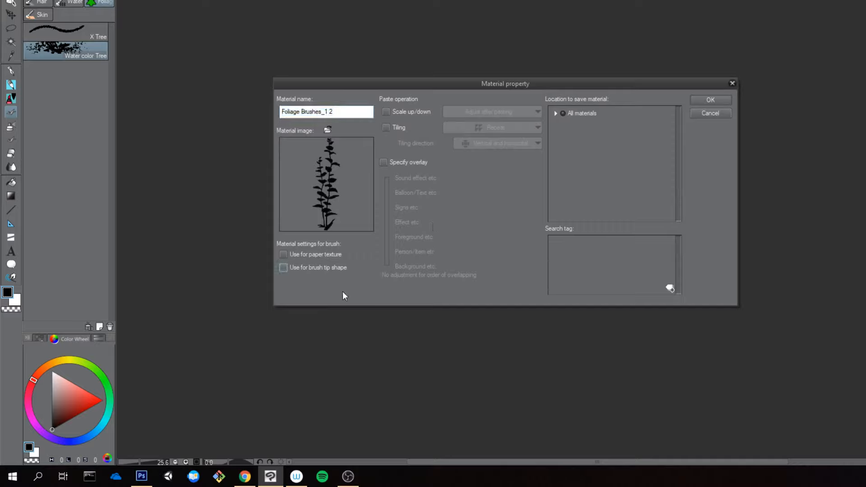
left_click(326, 268)
Step: Save the new material in the Brushes > Nature > Trees folder, and close the plant image without saving it
left_click(556, 113)
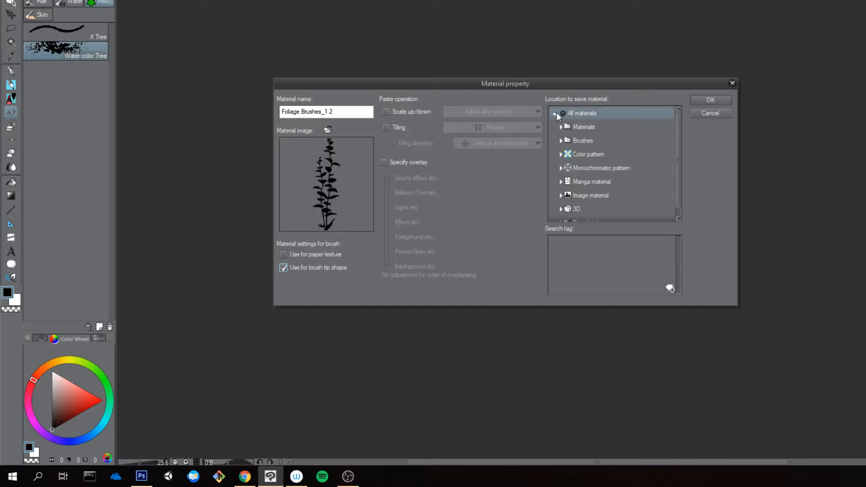
left_click(560, 140)
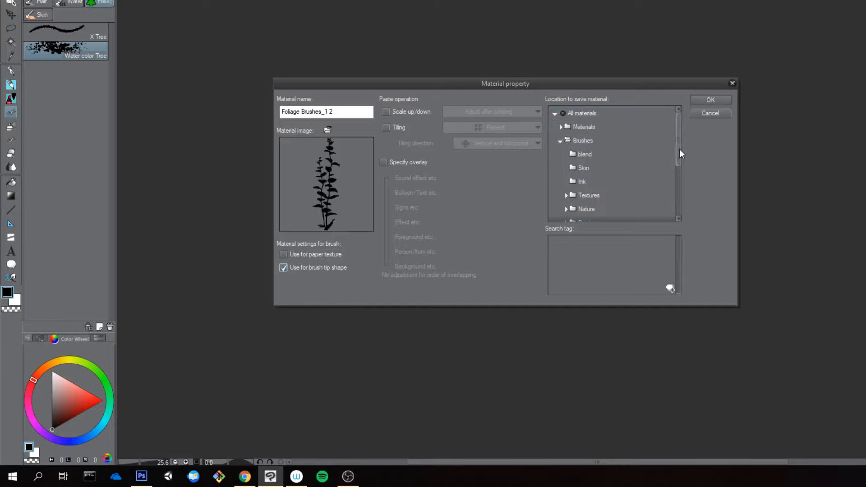
left_click_drag(679, 149, 677, 174)
left_click(566, 185)
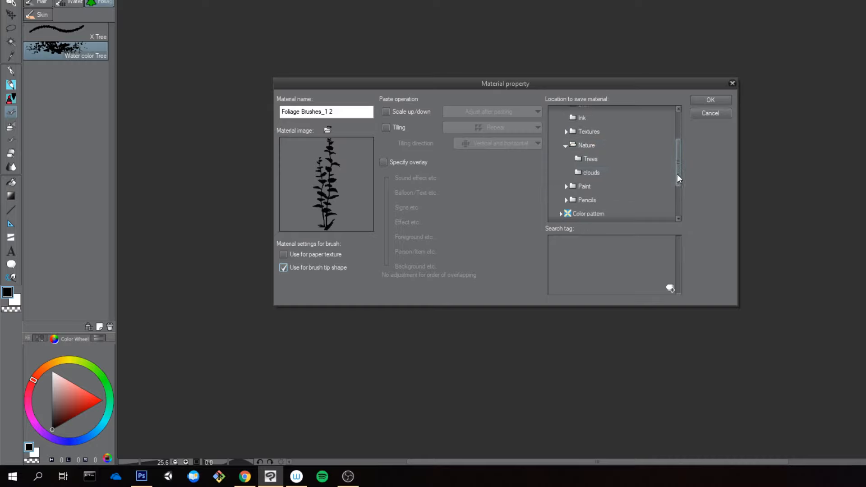
left_click(591, 159)
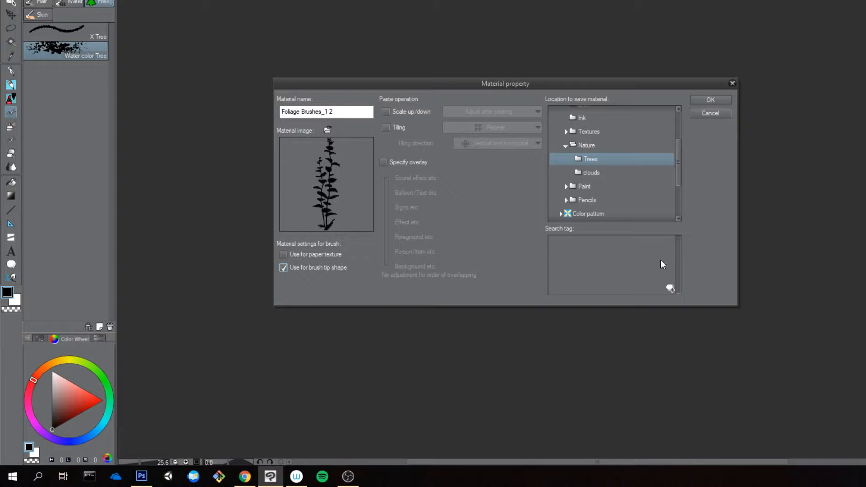
left_click(712, 101)
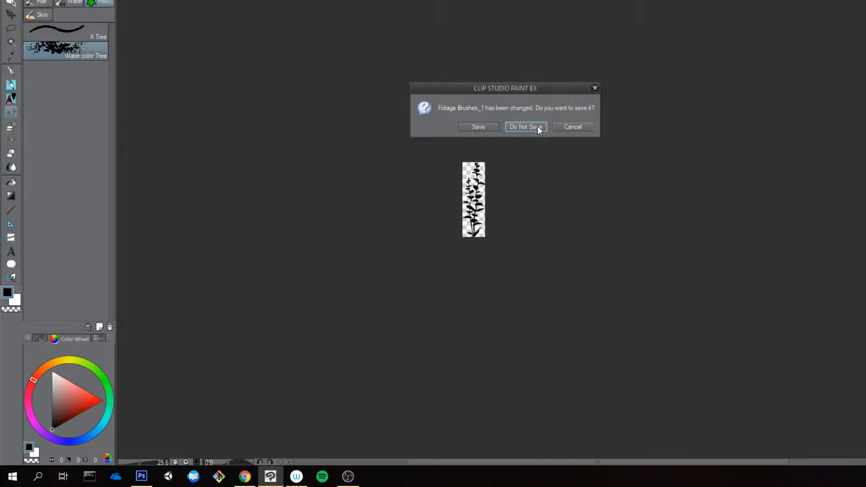
left_click(538, 127)
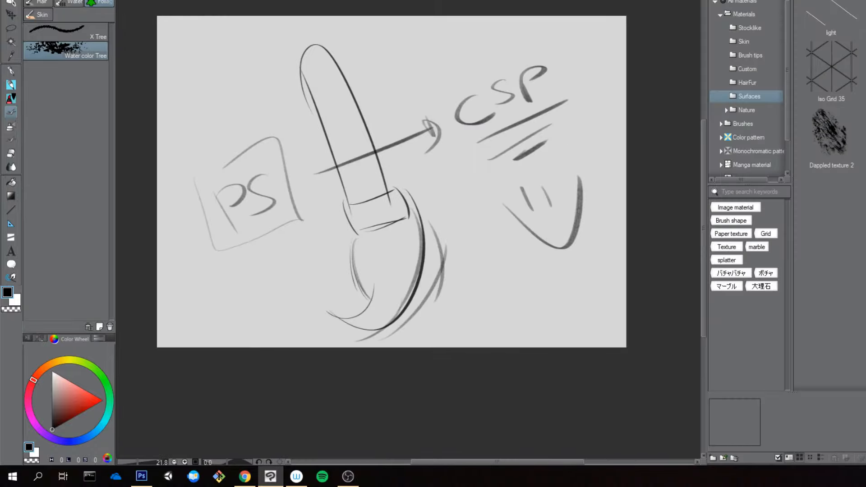
Step: Check which material palette is enabled and display the contents of the Brushes > Nature > Trees material folder
left_click(857, 77)
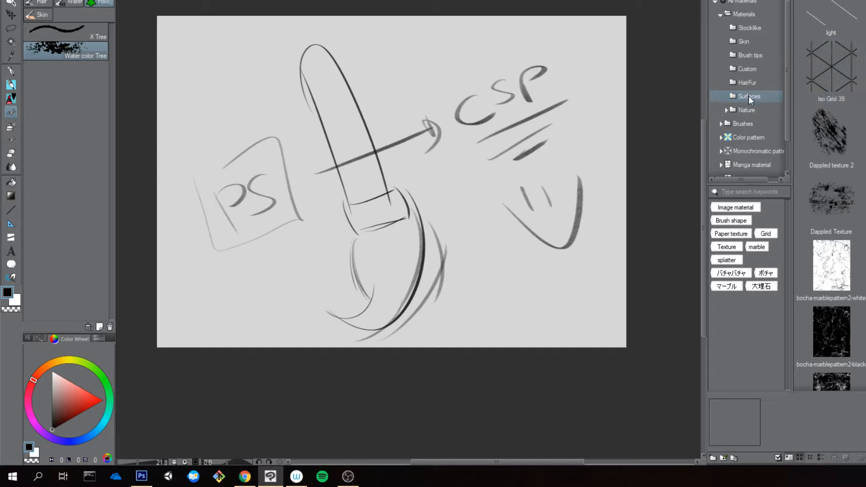
double_click(727, 14)
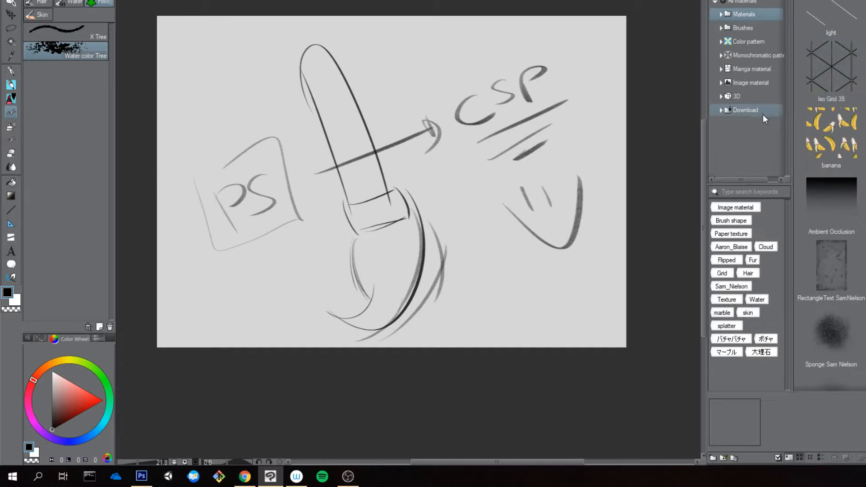
left_click(244, 1)
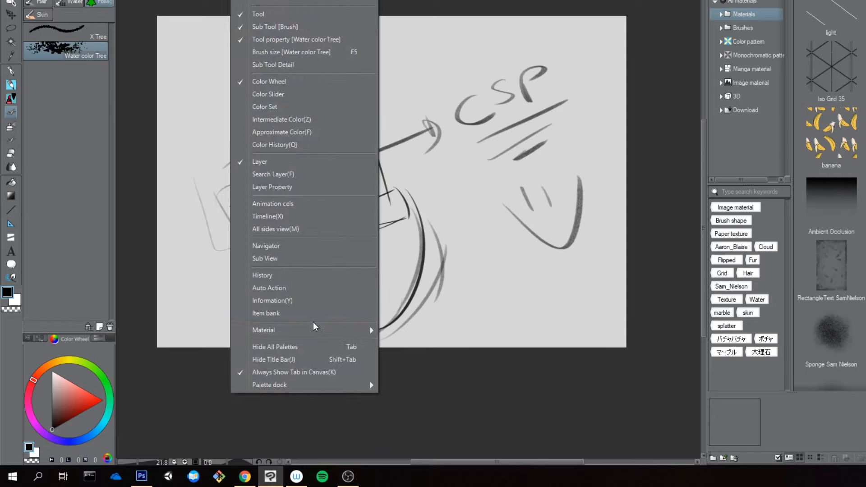
mouse_move(316, 330)
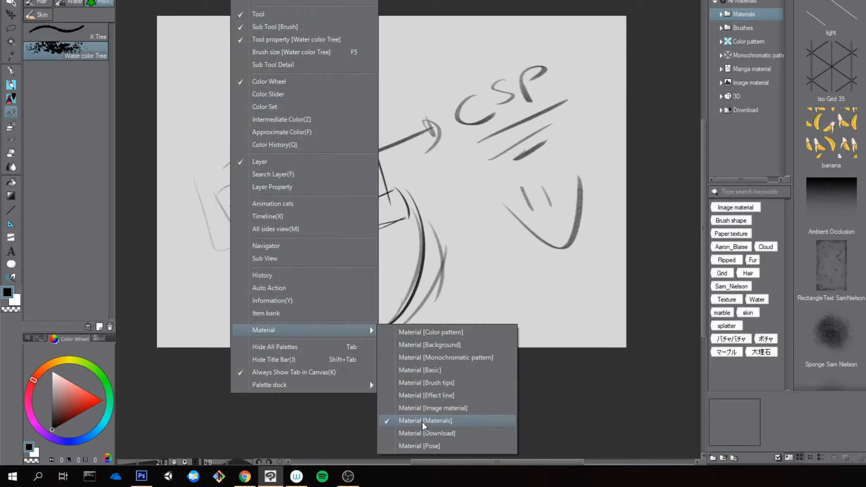
left_click(677, 71)
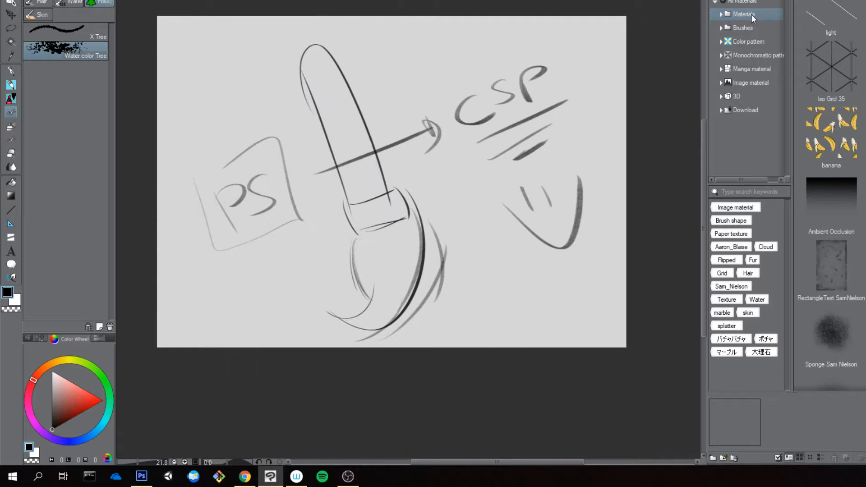
left_click(721, 14)
left_click(721, 14)
left_click(721, 29)
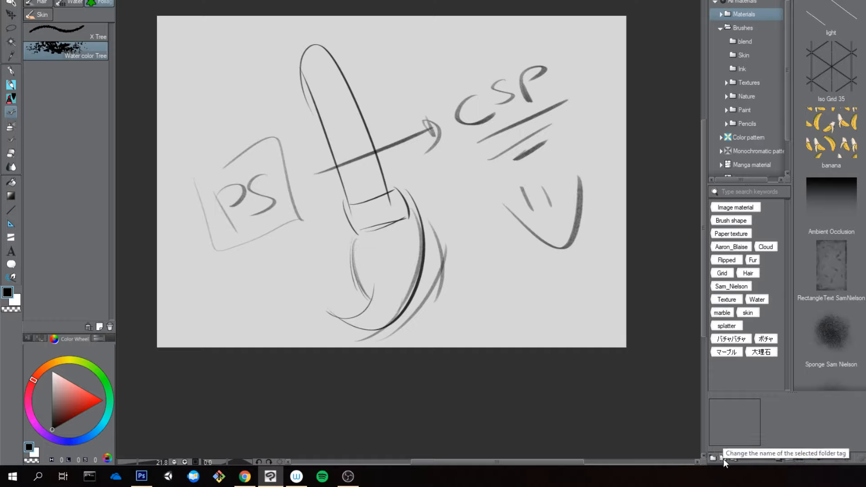
left_click(725, 97)
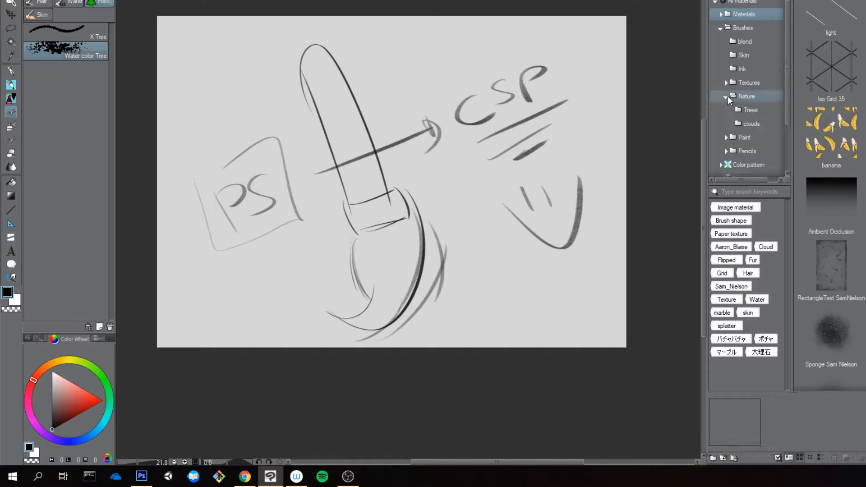
left_click(757, 110)
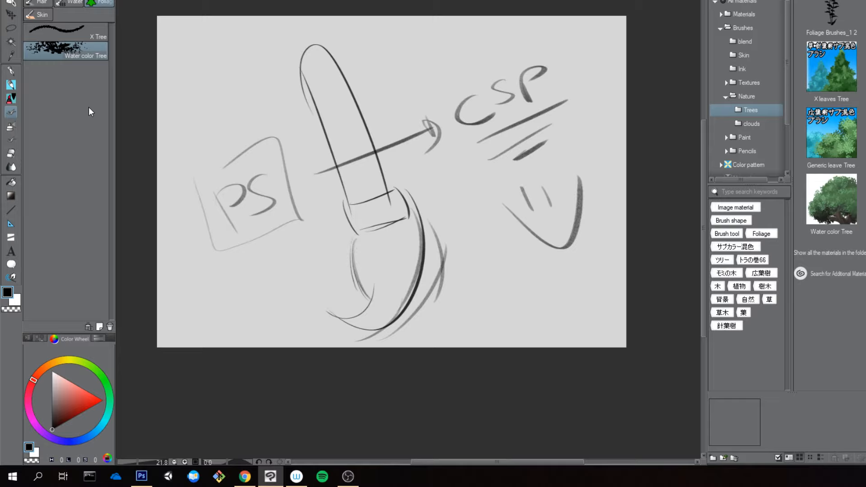
Step: Delete the X Tree sub tool from the Foliage brush group
left_click(94, 35)
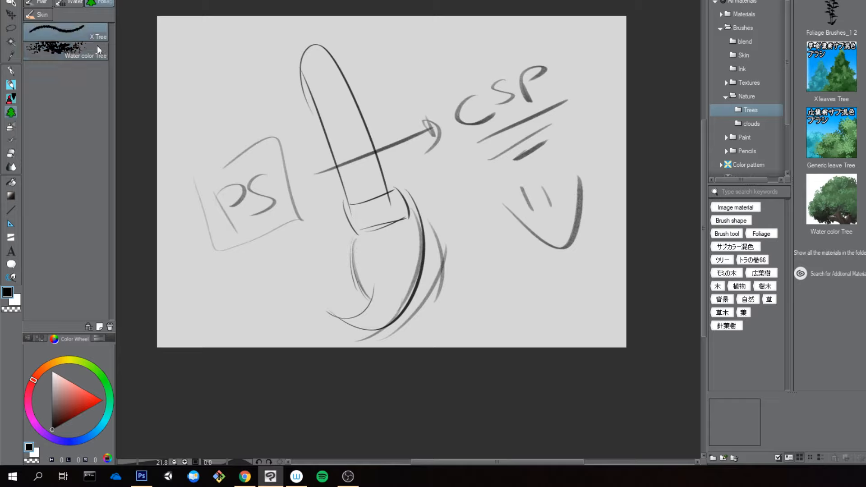
left_click(110, 327)
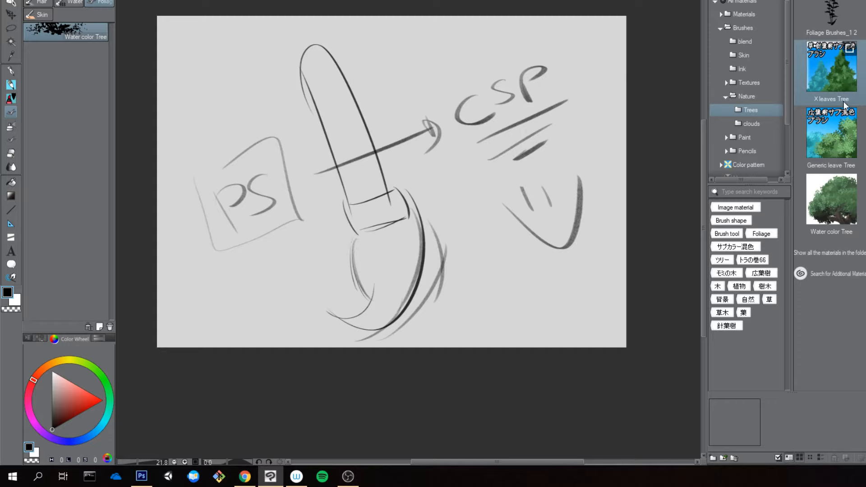
Step: Rename the registered plant brush tip material in the Trees folder as Foliage Brushes_1
left_click(850, 9)
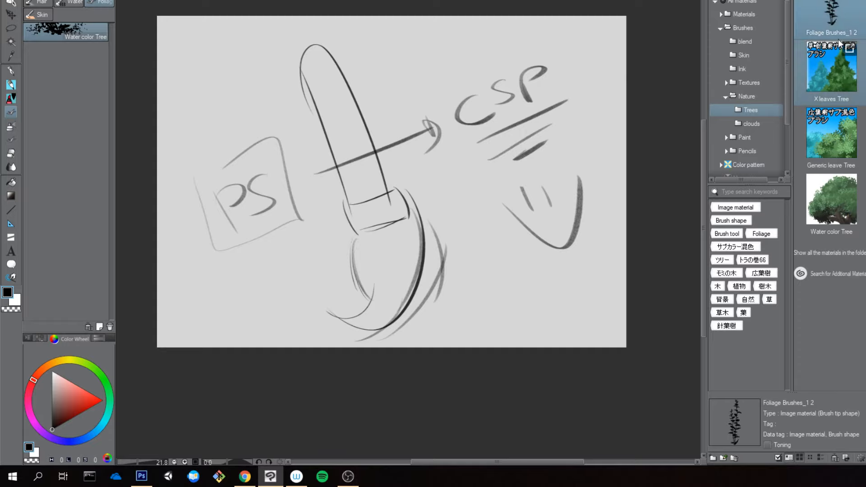
double_click(837, 12)
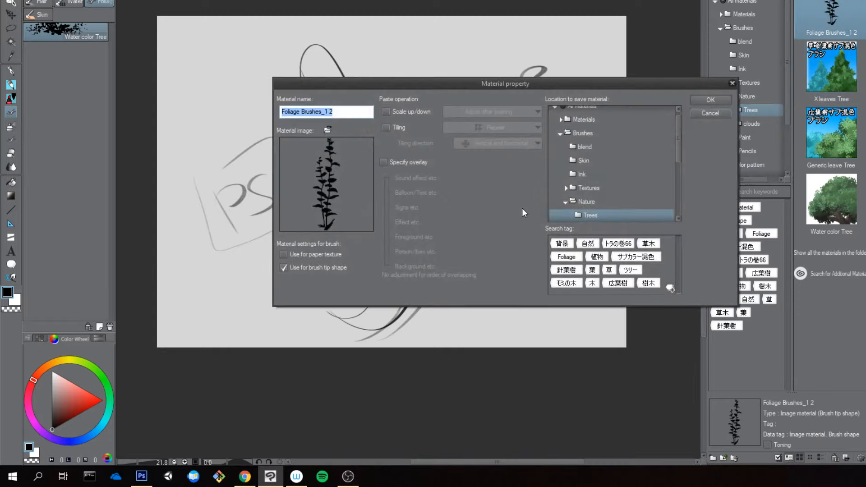
left_click(346, 111)
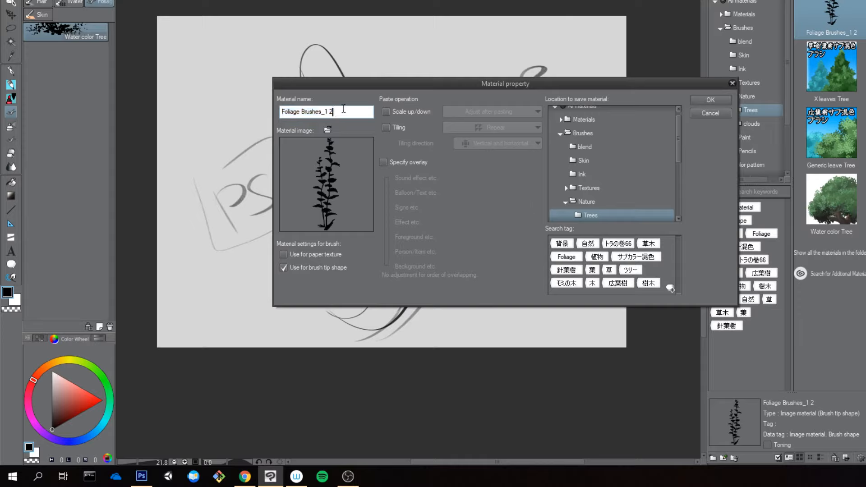
key("BackSpace")
left_click_drag(676, 79, 608, 53)
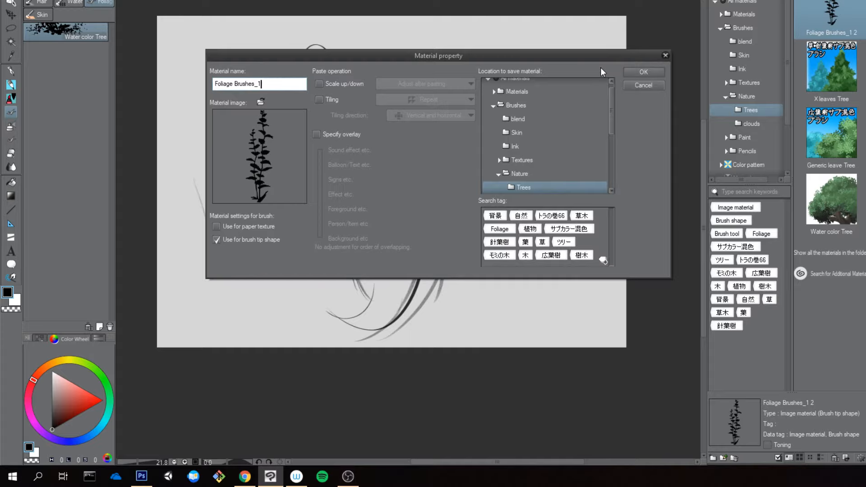
left_click(650, 72)
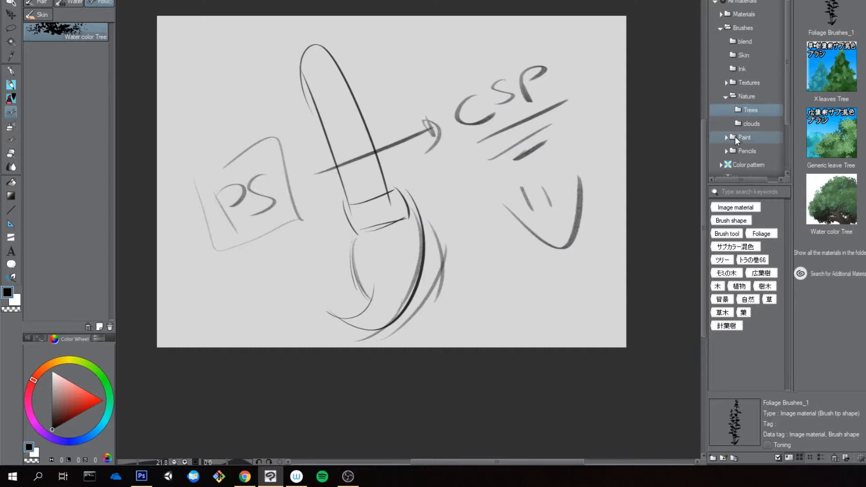
Step: Look through the clouds, Skin and blend brush folders and the Stocklike, Skin and Brush tips material folders, examining sample materials
left_click(747, 125)
left_click(828, 72)
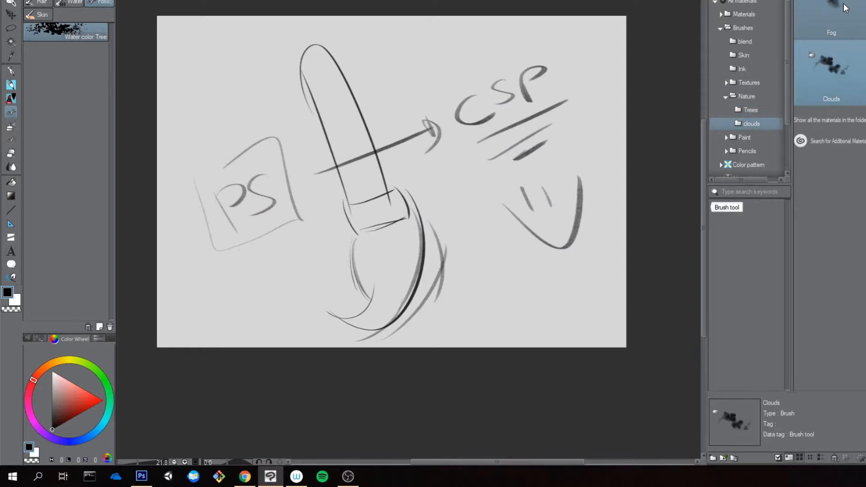
mouse_move(841, 5)
left_mouse_down()
mouse_move(735, 82)
mouse_move(741, 68)
left_mouse_up()
left_click(744, 55)
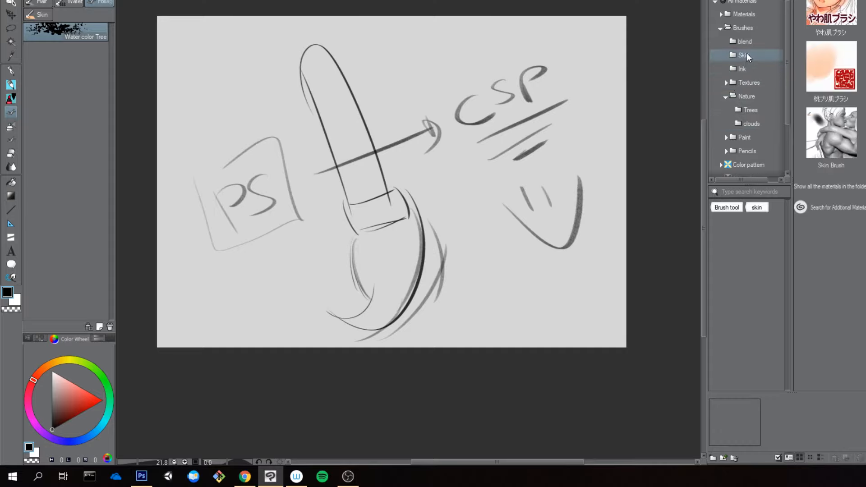
left_click(747, 43)
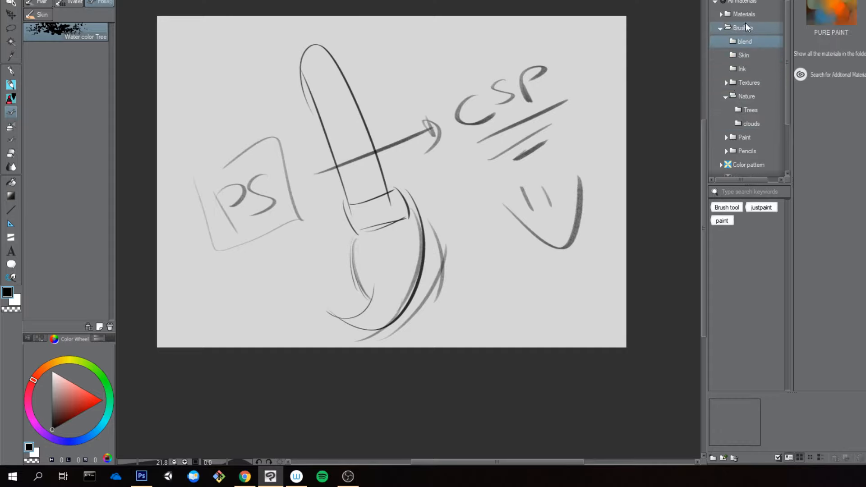
left_click(818, 10)
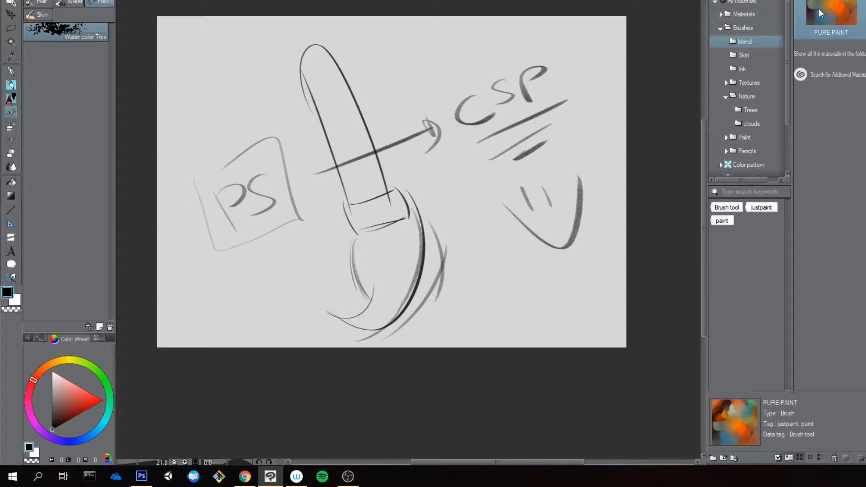
left_click(720, 14)
left_click(744, 27)
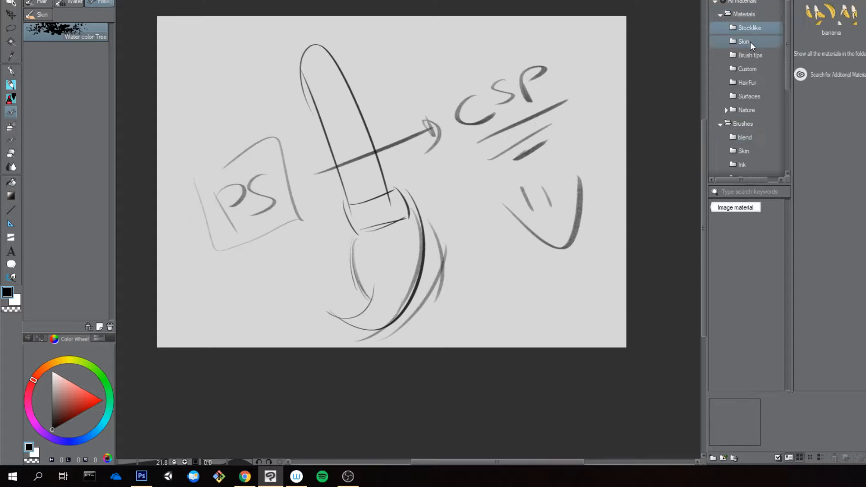
left_click(750, 41)
left_click(817, 13)
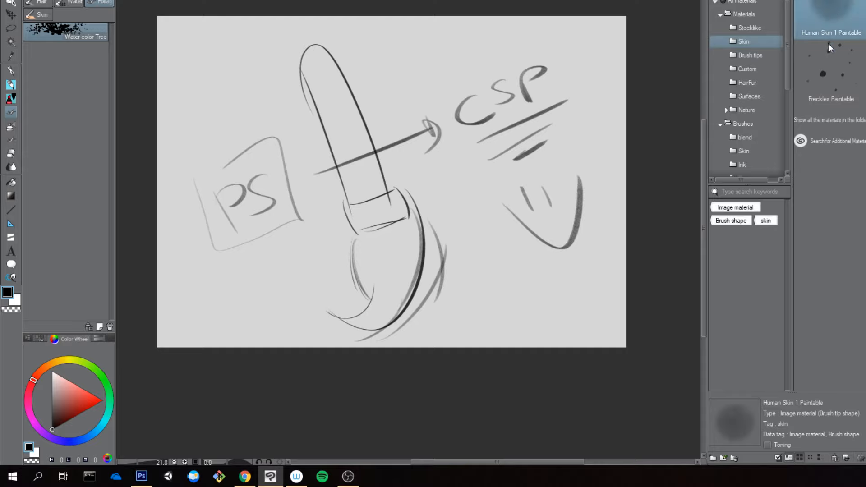
left_click(824, 63)
left_click(742, 55)
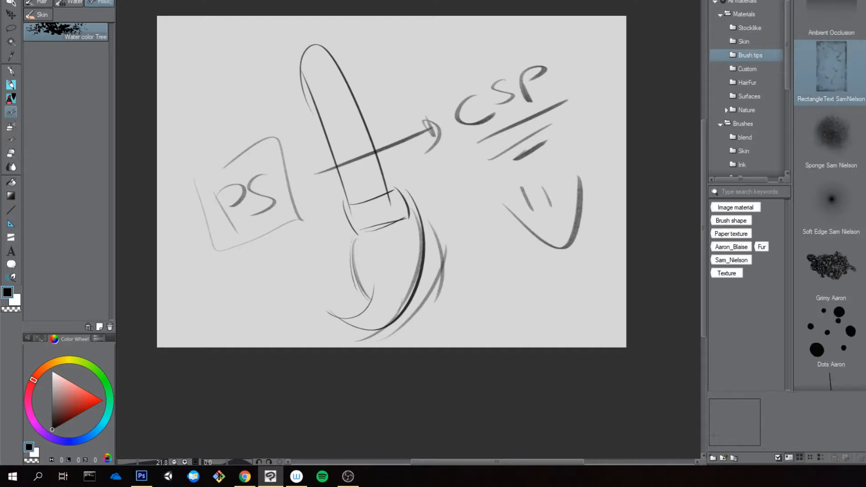
left_click(833, 148)
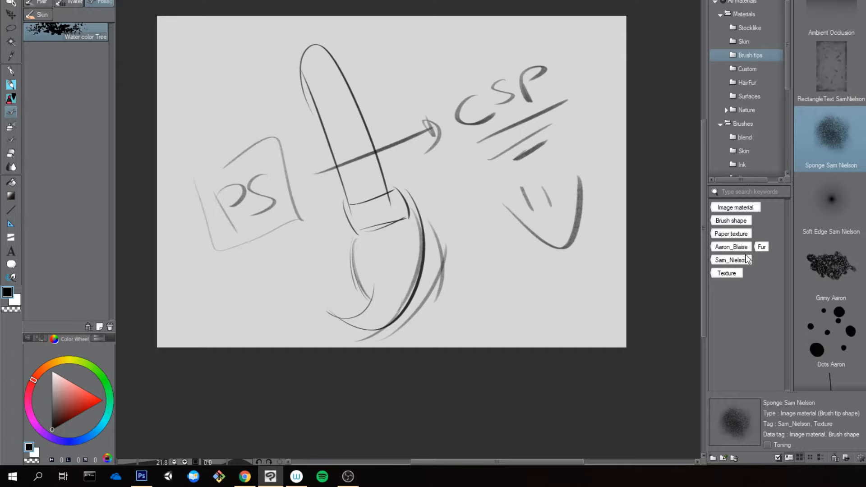
Step: Open the properties of the Foliage Brushes_1 material in the Trees folder and add the search tag Aaron_Blaise
left_click_drag(787, 81, 786, 137)
left_click(751, 89)
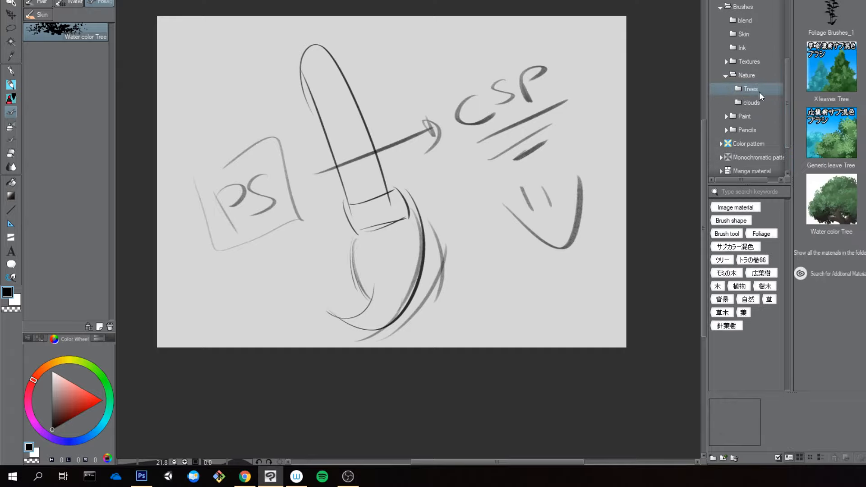
left_click(832, 20)
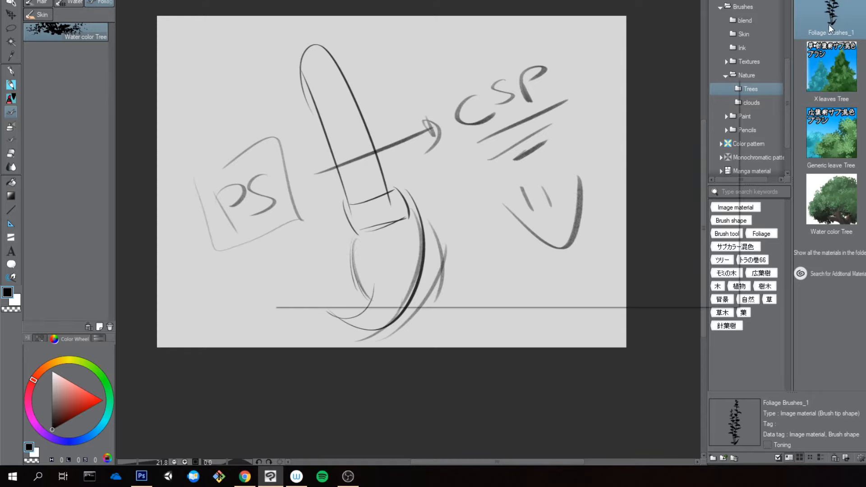
double_click(830, 23)
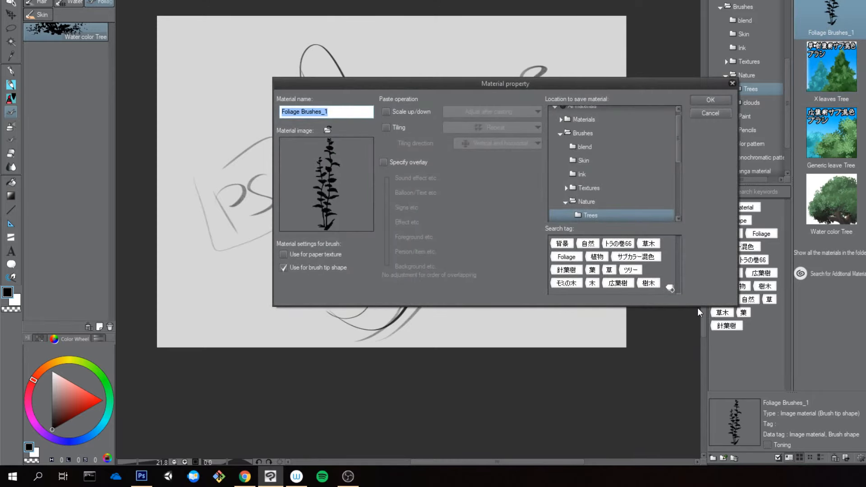
left_click(671, 287)
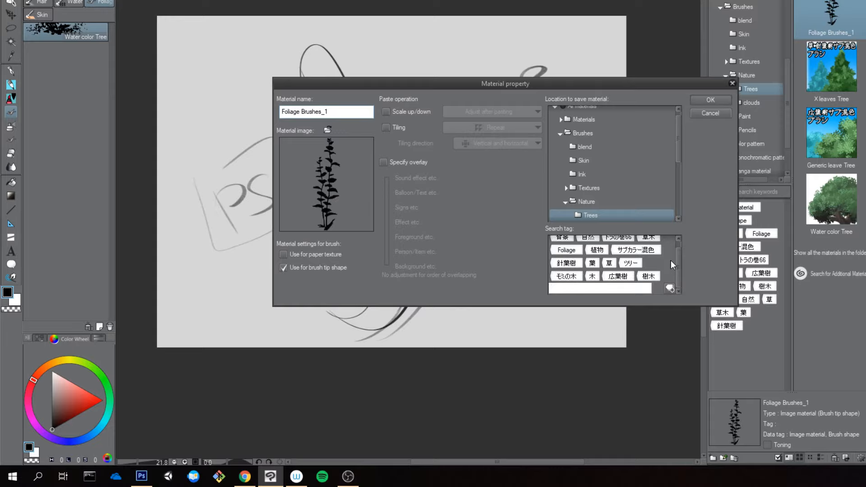
type("Aaron_Blaise")
key("Return")
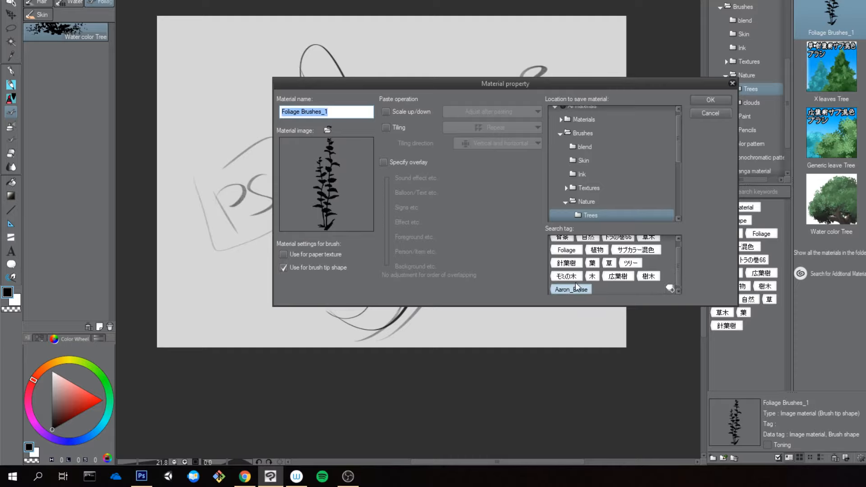
Step: Assign the existing Foliage tag to the material, save its properties and filter the Trees folder by the Aaron_Blaise tag
left_click(567, 250)
scroll(678, 264, "down", 2)
left_click(718, 99)
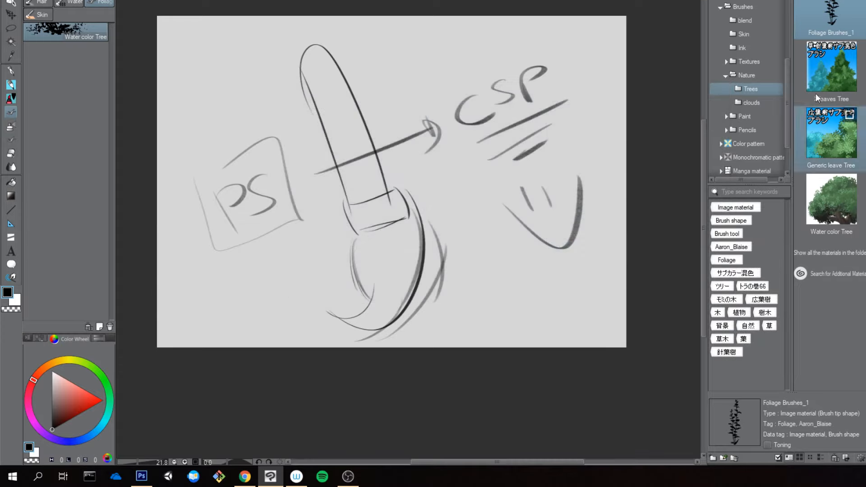
left_click(733, 248)
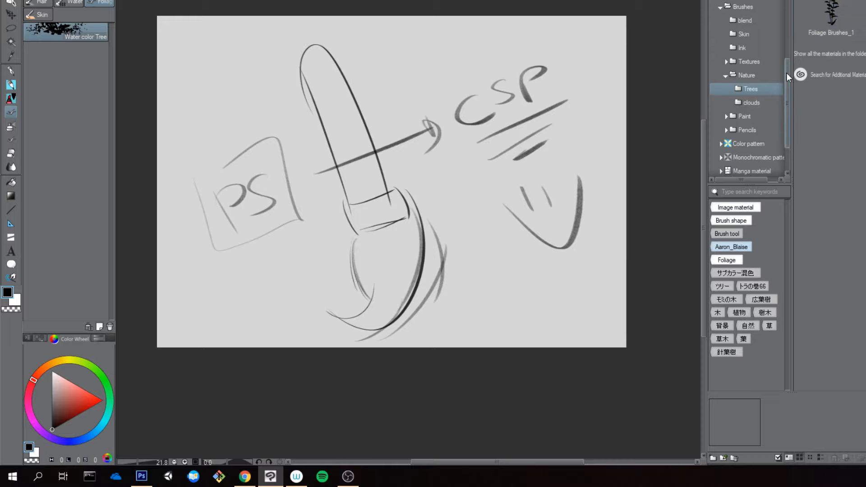
left_click_drag(786, 72, 784, 5)
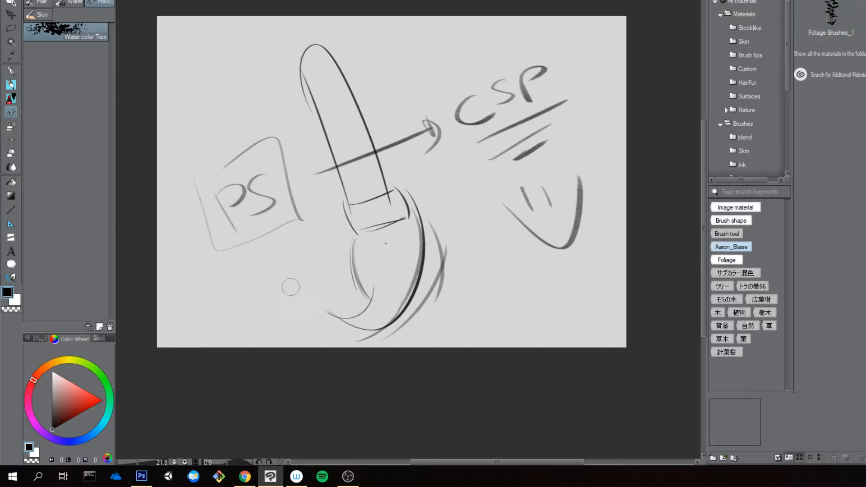
Step: Rename the Water color Tree sub tool as Foliage AB 1
right_click(80, 32)
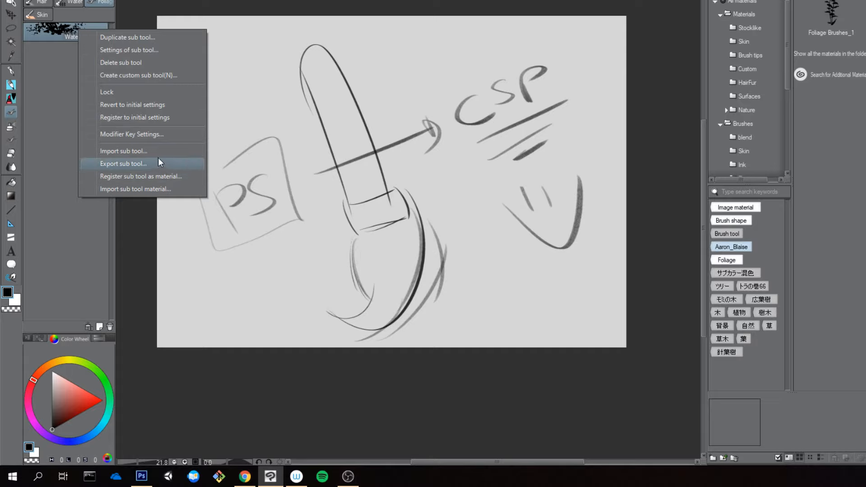
left_click(166, 50)
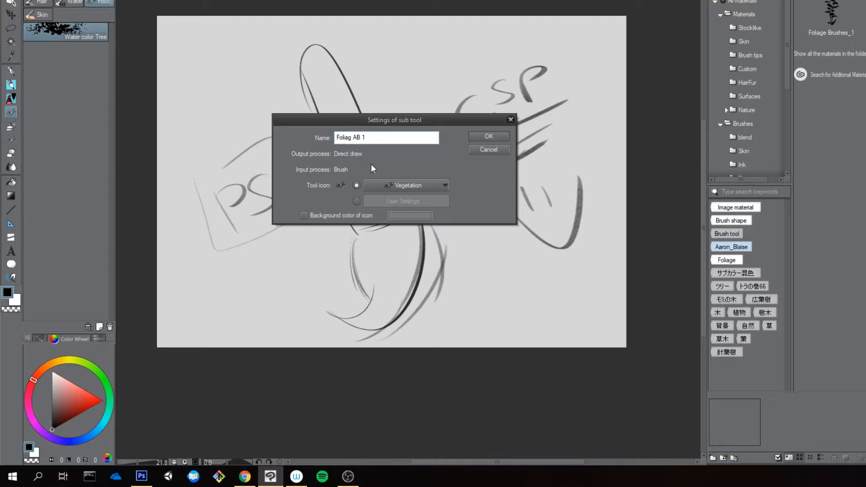
type("e")
left_click(488, 137)
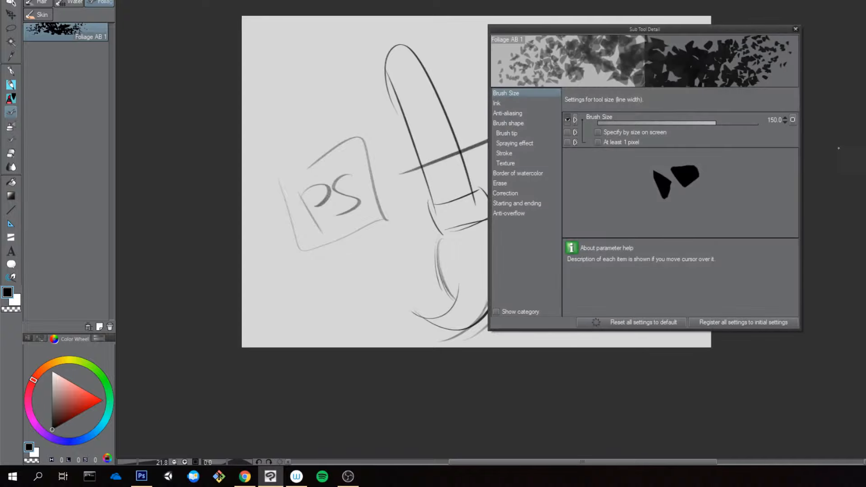
Step: Remove all the existing leaf-shaped brush tip materials from the Foliage AB 1 sub tool
left_click_drag(619, 28, 555, 24)
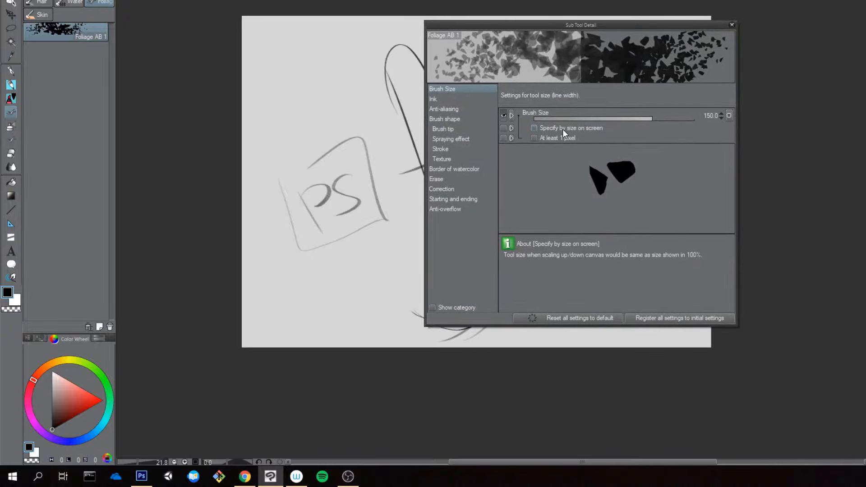
left_click(440, 128)
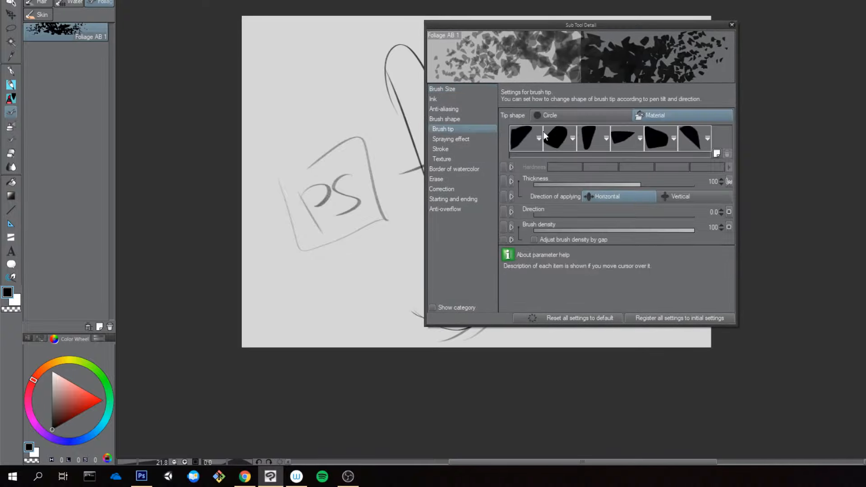
double_click(703, 137)
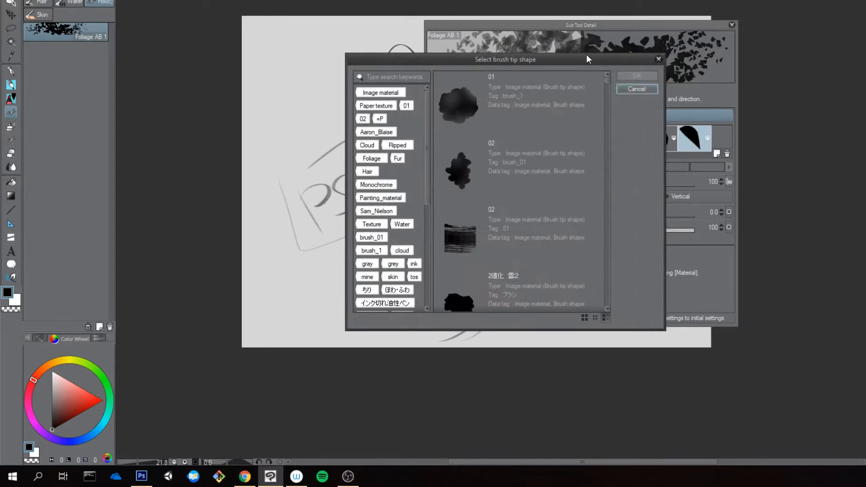
left_click(636, 90)
left_click(555, 146, "shift")
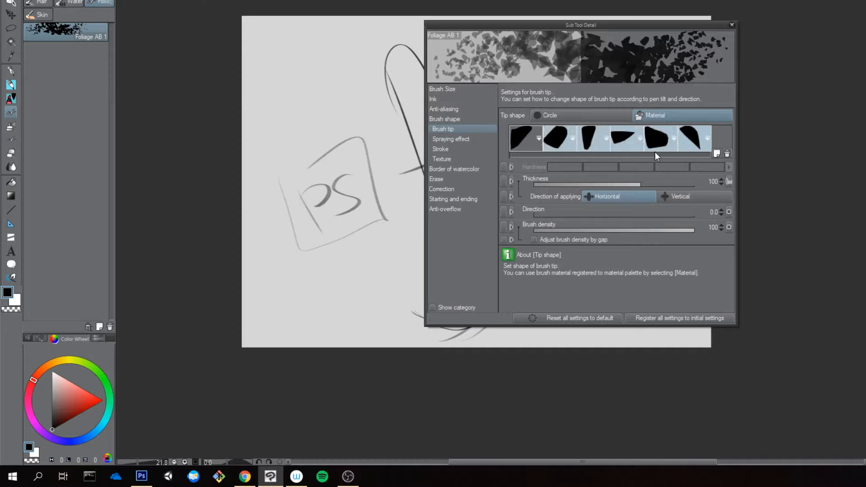
left_click(728, 153)
left_click(530, 144)
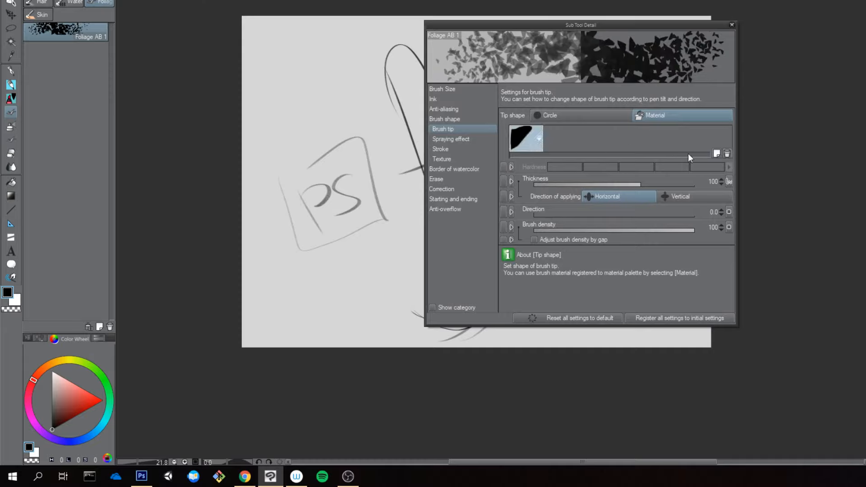
left_click(727, 154)
Step: Add Foliage Brushes_1 as the brush tip material, filtering the available shapes by the Aaron_Blaise and Foliage tags
left_click(716, 153)
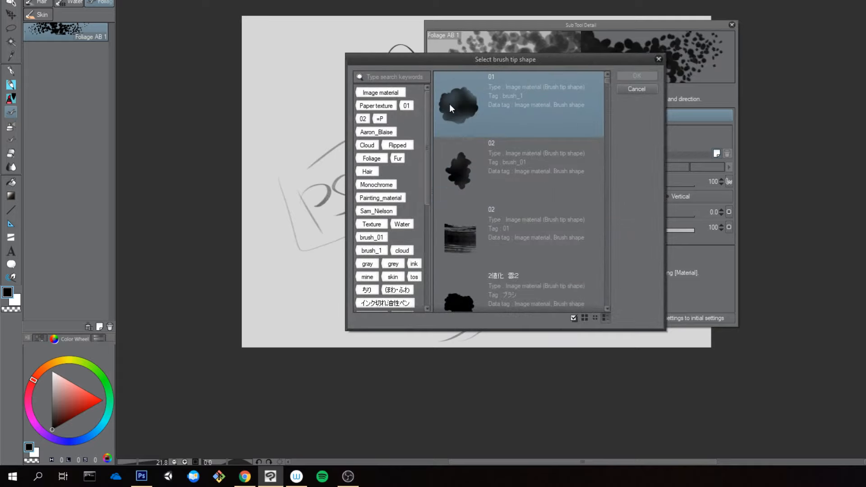
left_click(377, 131)
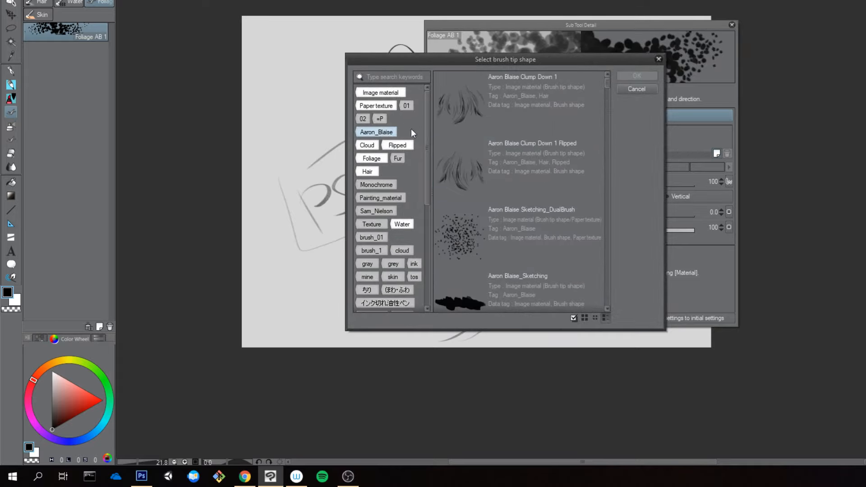
left_click(375, 159)
left_click(492, 114)
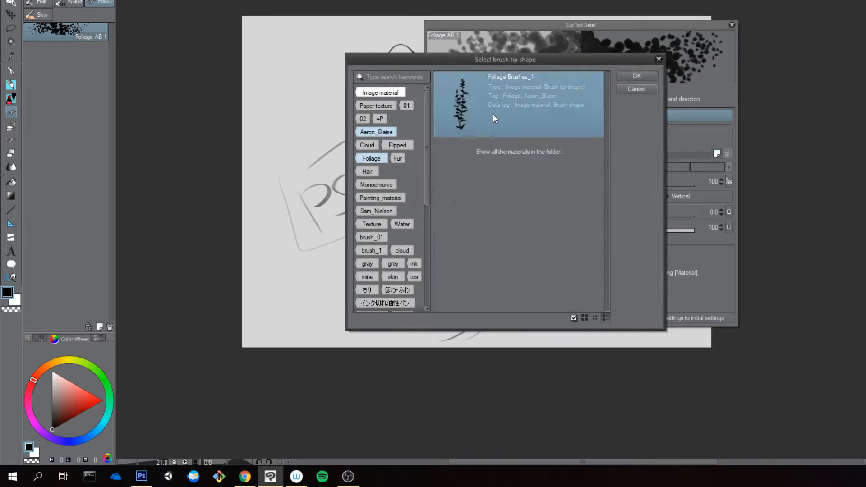
left_click(622, 76)
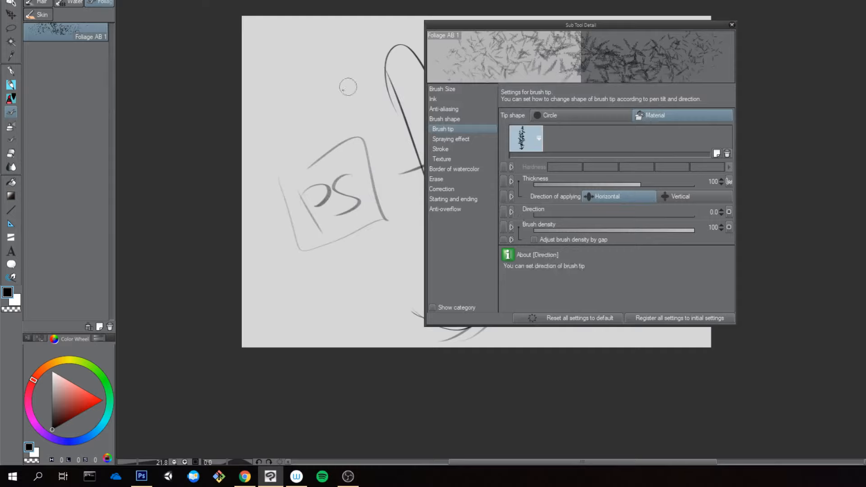
Step: Test the Foliage AB 1 brush with strokes on the canvas, increasing its size to 700, and undo each test stroke
mouse_move(345, 86)
left_mouse_down()
mouse_move(328, 99)
mouse_move(368, 158)
mouse_move(350, 273)
left_mouse_up()
key("ctrl+z")
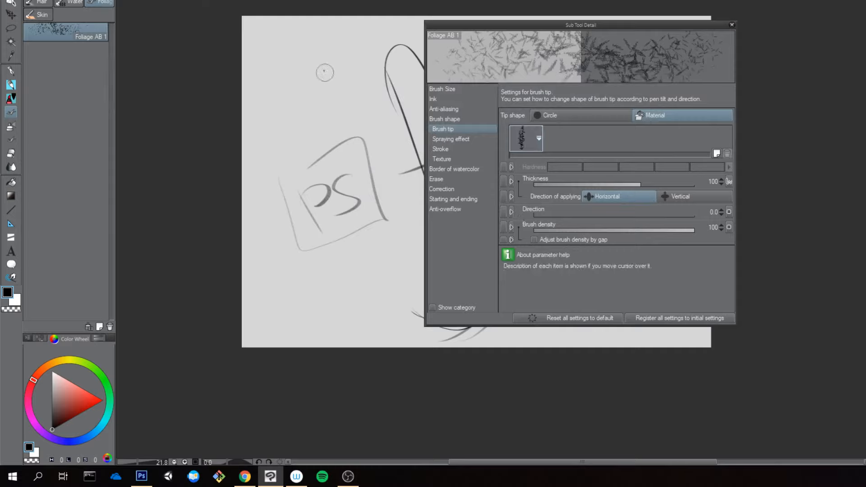
key("]")
key("]")
key("]")
key("]")
key("]")
key("]")
key("]")
mouse_move(329, 117)
left_mouse_down()
mouse_move(324, 157)
mouse_move(361, 239)
left_mouse_up()
key("ctrl+z")
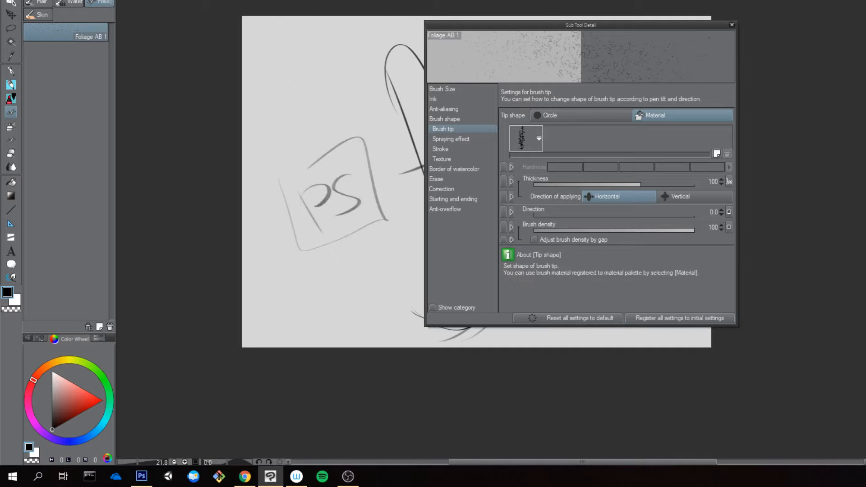
Step: Reduce the Clip Studio Paint window to part of the desktop and move the Sub Tool Detail window within its area
key("super+Right")
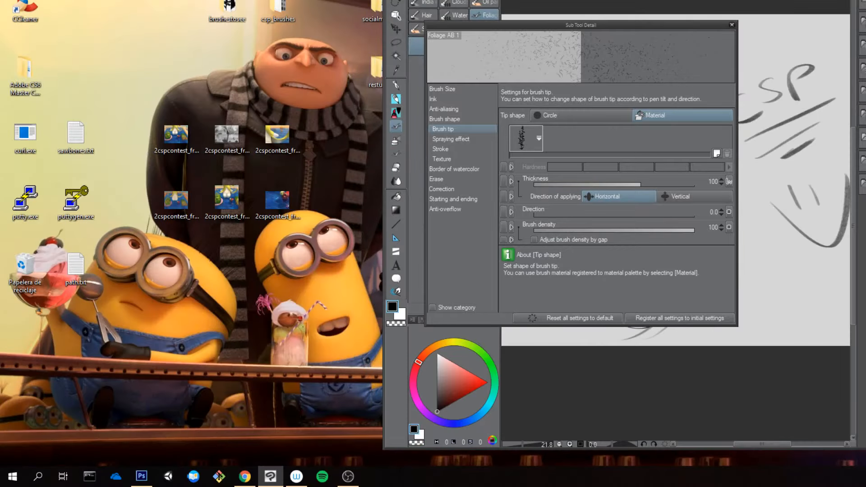
key("super+Left")
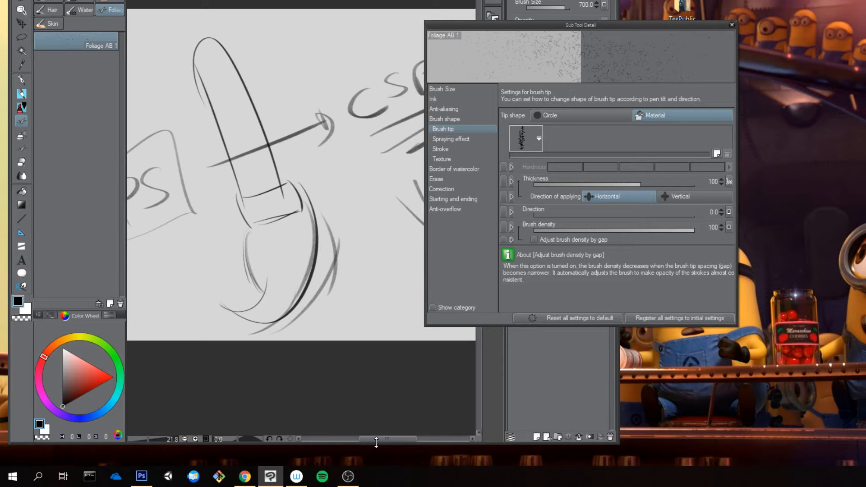
left_click_drag(377, 442, 376, 460)
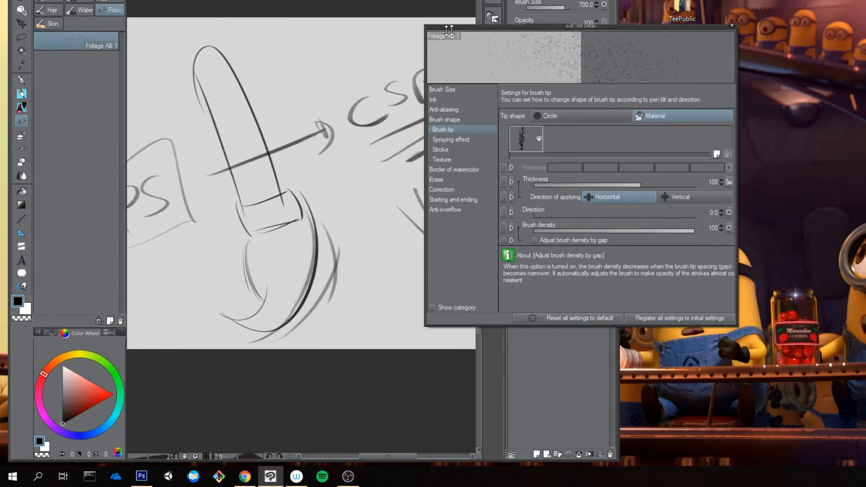
left_click_drag(449, 30, 318, 62)
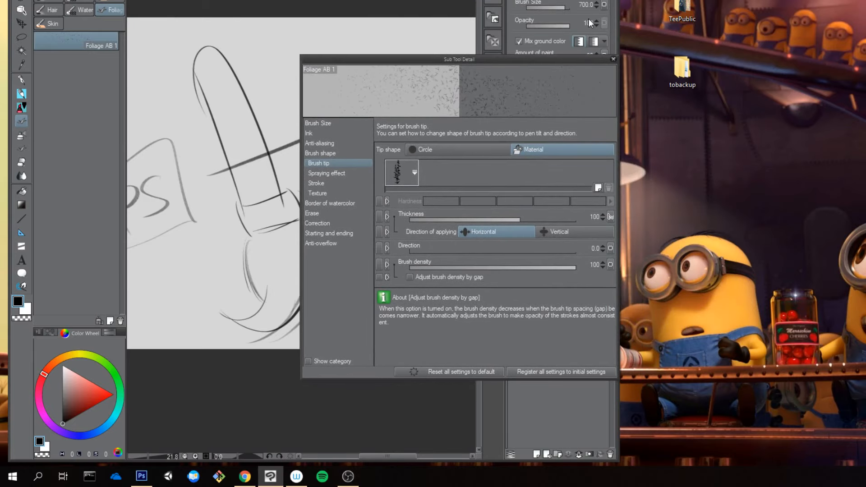
left_click_drag(485, 58, 401, 42)
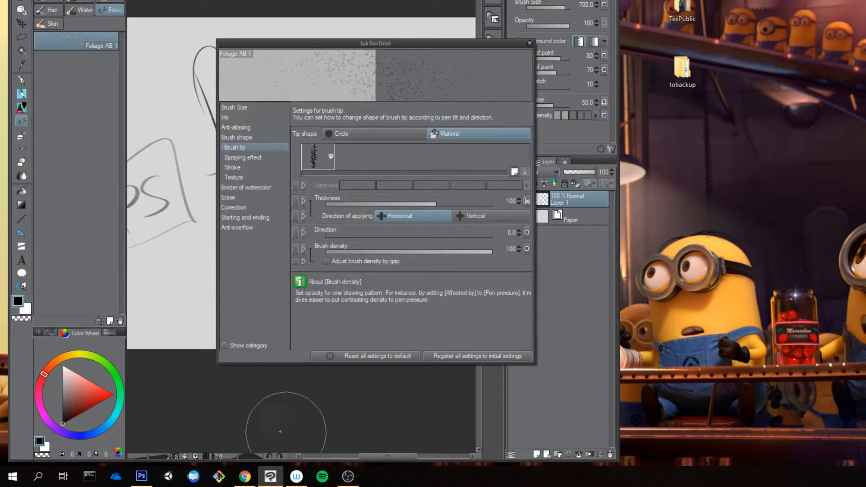
Step: Switch to Photoshop and resize its window so it sits beside Clip Studio Paint with the Sub Tool Detail settings uncovered
left_click(143, 477)
key("super+Left")
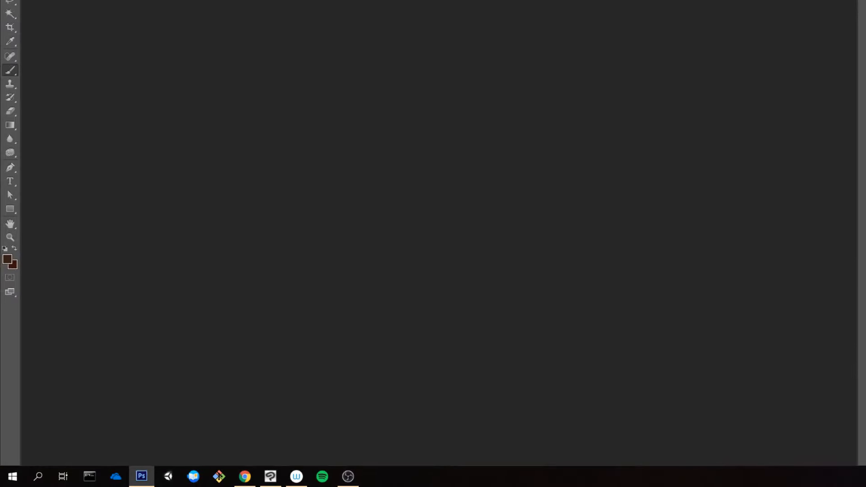
key("super+Left")
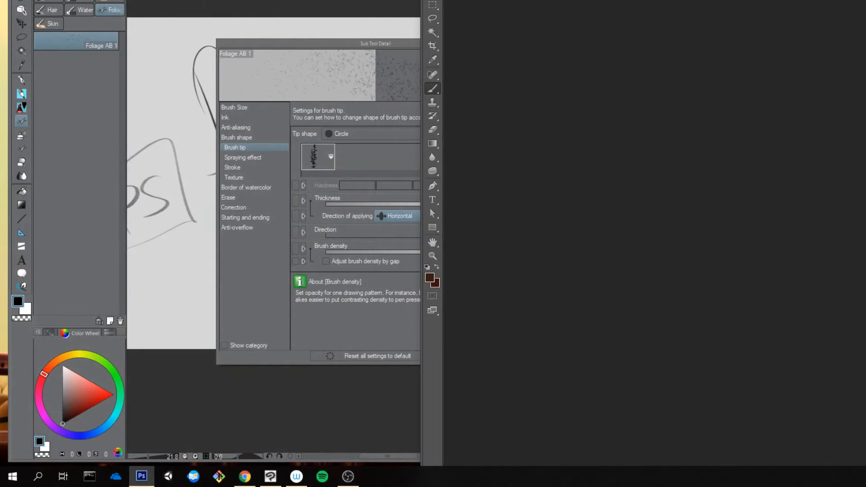
left_click_drag(581, 0, 668, 21)
left_click_drag(789, 24, 755, 0)
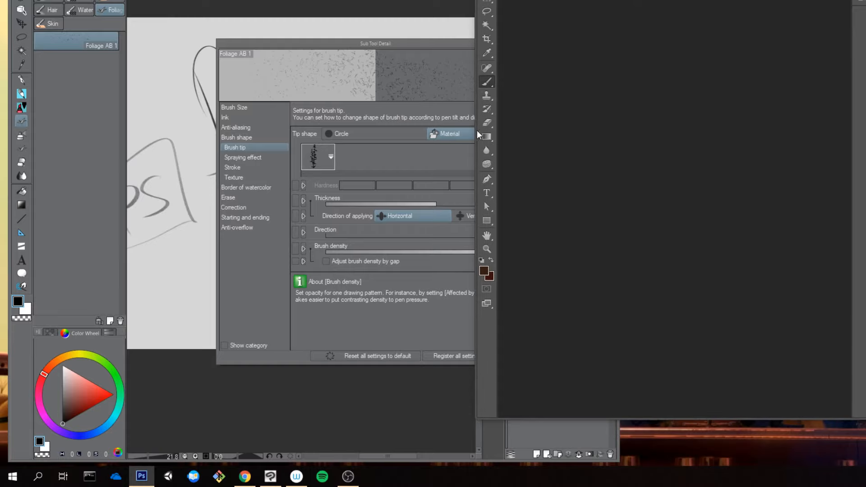
left_click_drag(478, 131, 590, 131)
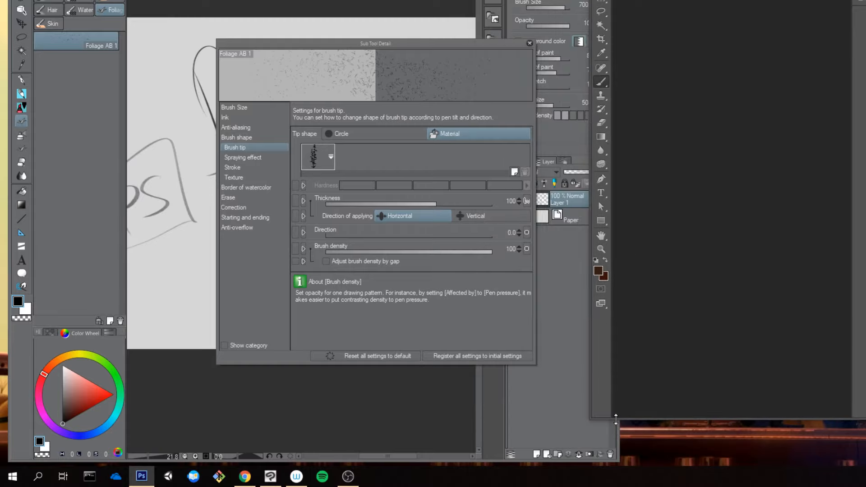
left_click_drag(617, 418, 619, 465)
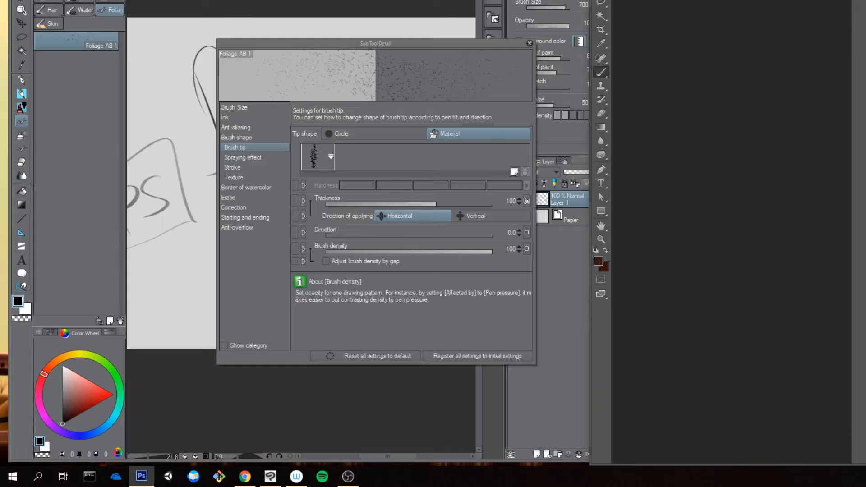
Step: Create a new 1920 × 1080 pixel RGB document with a white background at a resolution of 300 pixels/inch
key("alt+f")
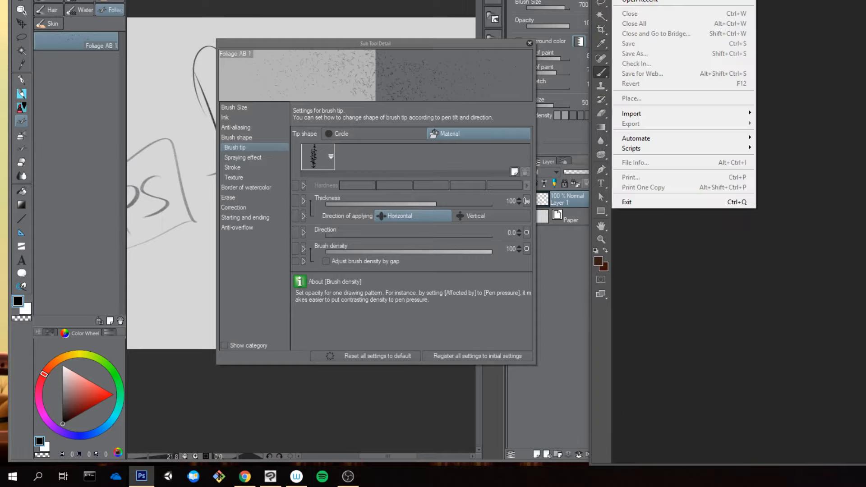
key("ctrl+n")
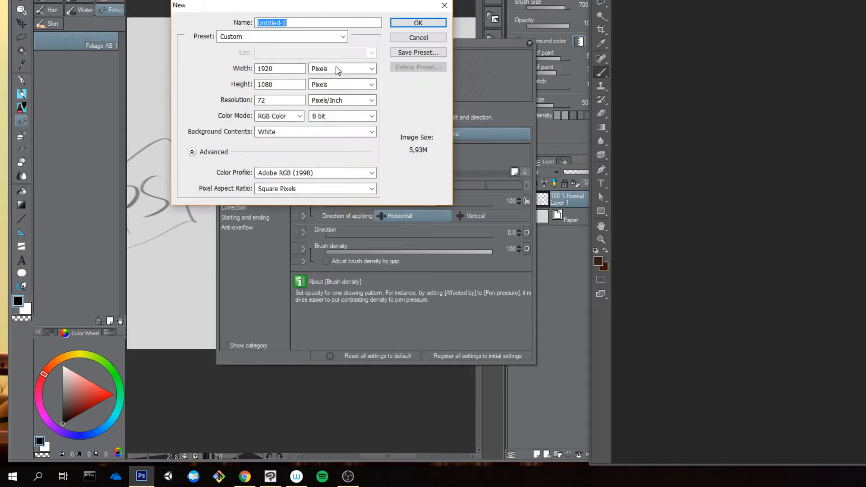
double_click(274, 100)
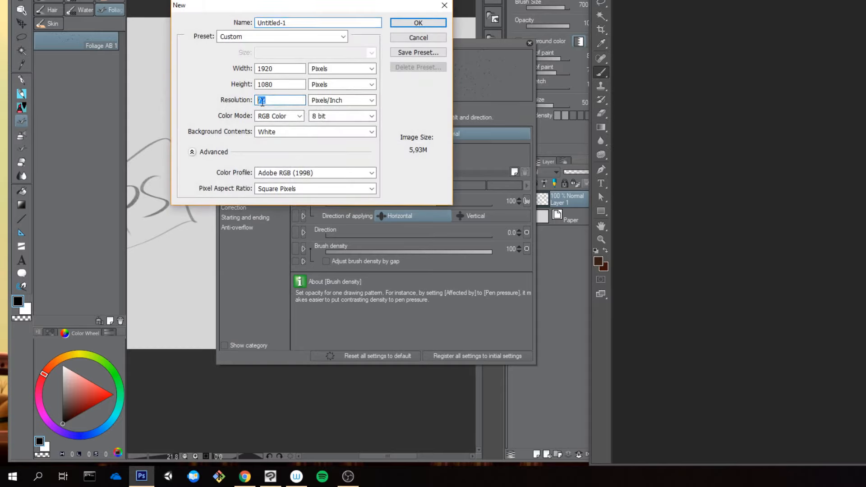
type("300")
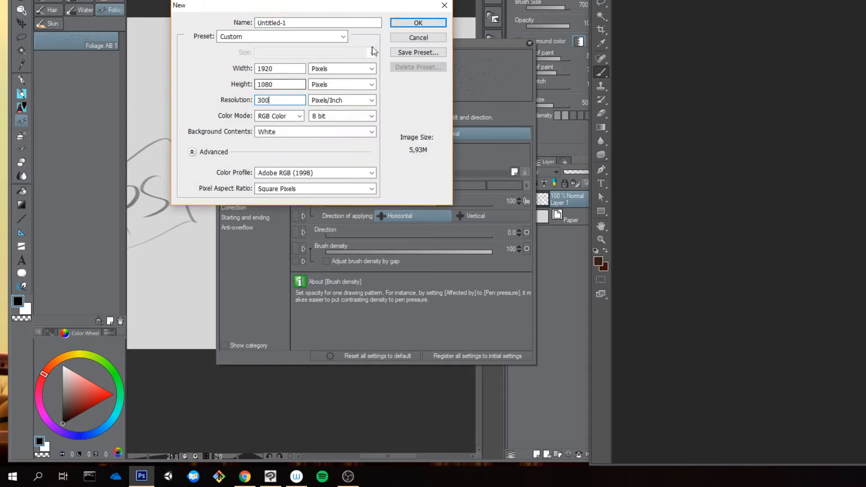
left_click(418, 22)
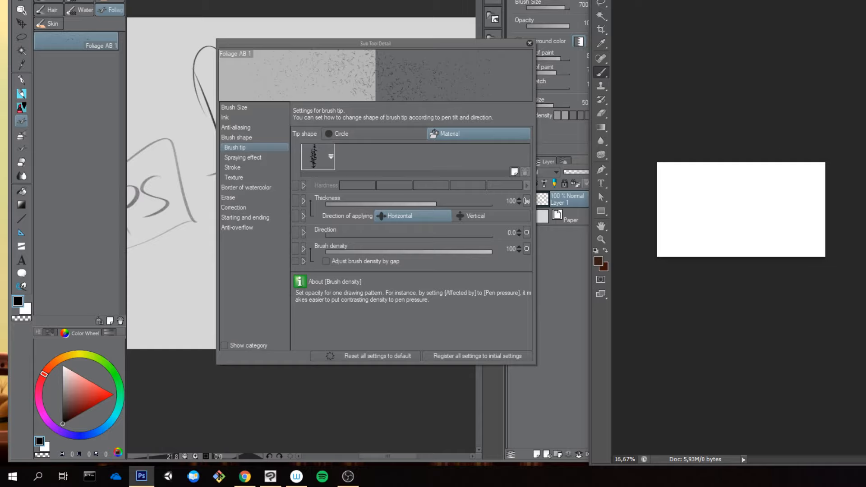
Step: Show the layer list, narrow it to uncover the canvas, and convert the locked Background into the editable Layer 0
key("F7")
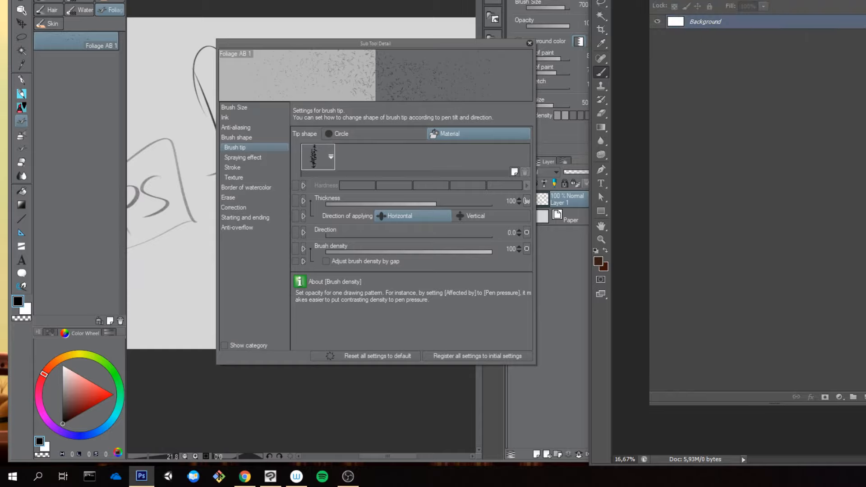
left_click_drag(670, 0, 721, 11)
left_click_drag(648, 39, 779, 40)
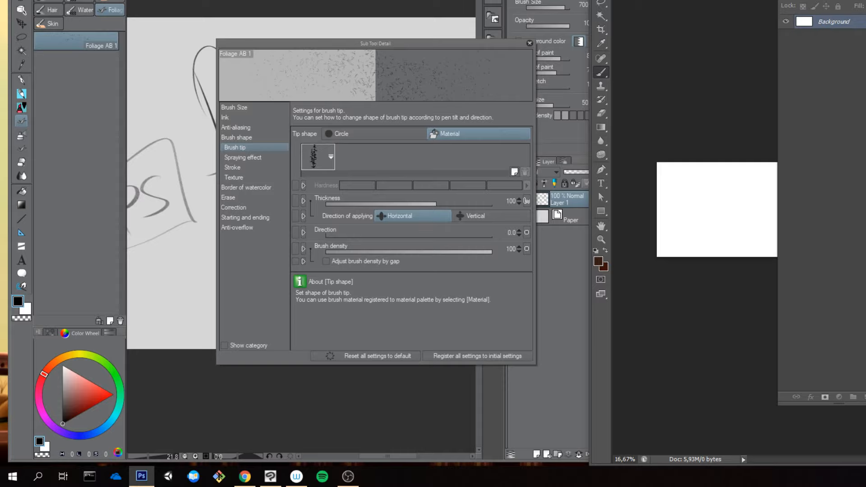
double_click(857, 27)
left_click(590, 94)
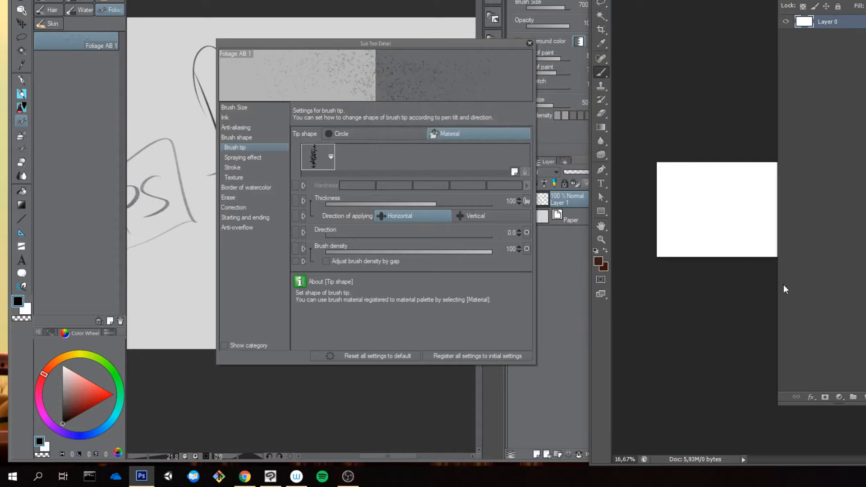
Step: Rotate the canvas view upright, set white as foreground and black as background, and clear the stray marks on Layer 0
key("r")
left_click_drag(693, 166, 750, 132)
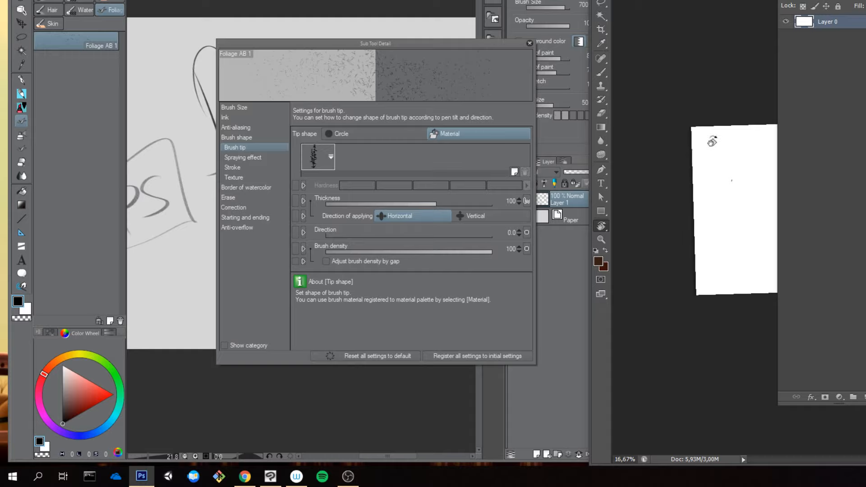
key("Escape")
key("e")
left_click_drag(733, 181, 734, 183)
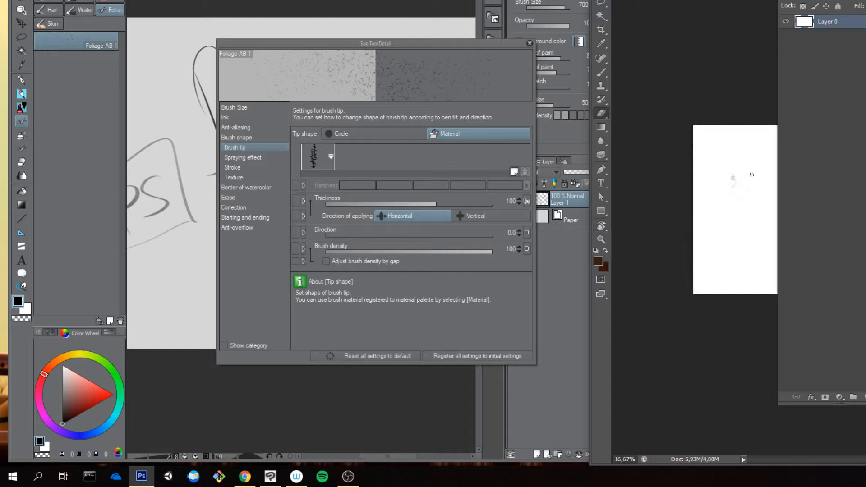
key("d")
key("x")
left_click_drag(746, 180, 748, 188)
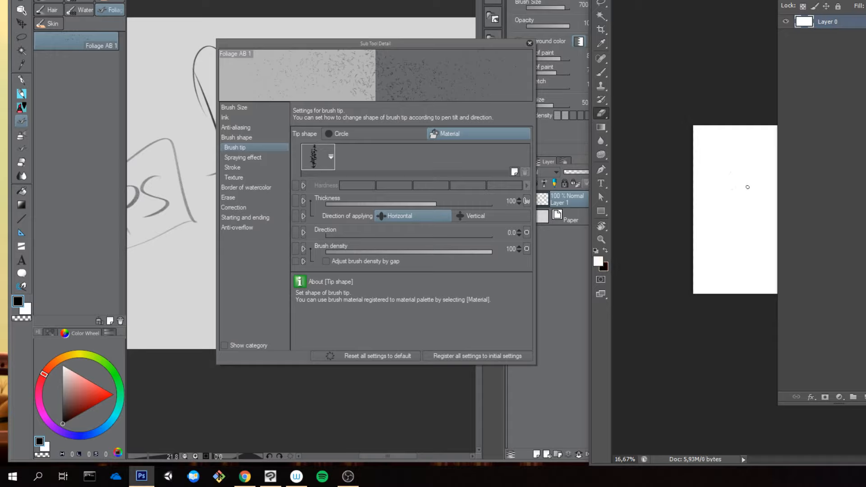
Step: Add a new empty layer above Layer 0 and widen the Photoshop window to show more of the canvas
left_click(863, 397)
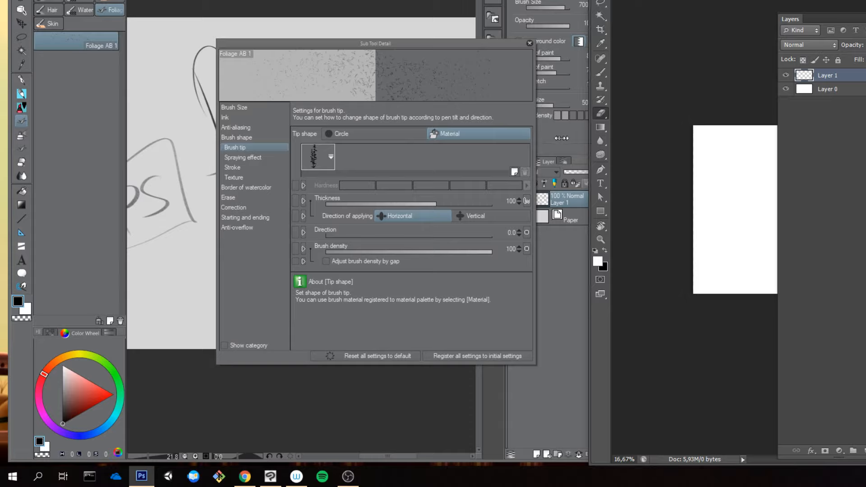
left_click_drag(561, 138, 486, 138)
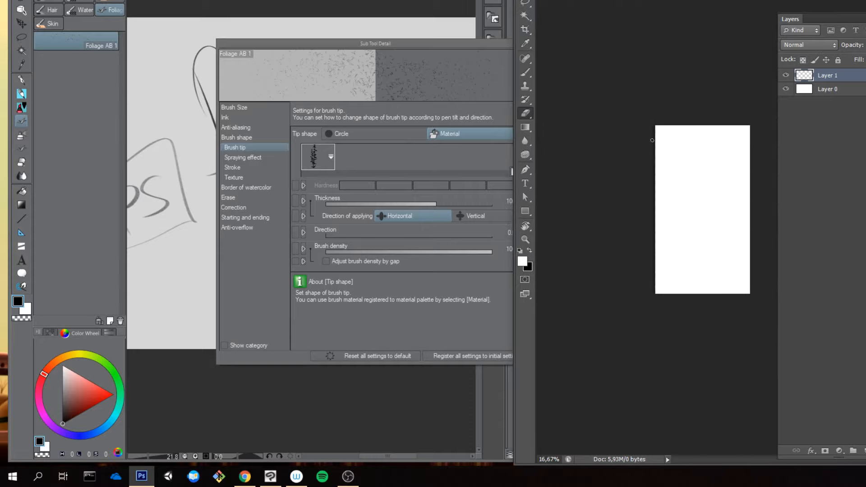
mouse_move(677, 157)
left_mouse_down()
mouse_move(692, 164)
mouse_move(681, 147)
left_mouse_up()
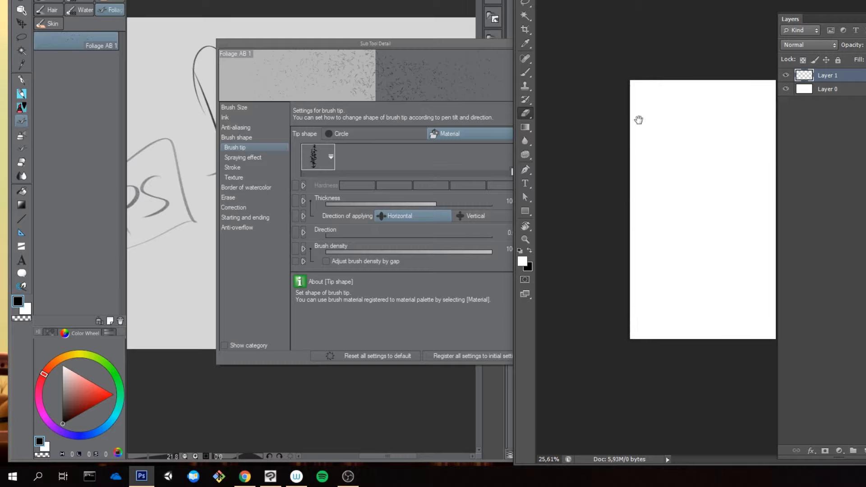
left_click_drag(639, 120, 692, 145)
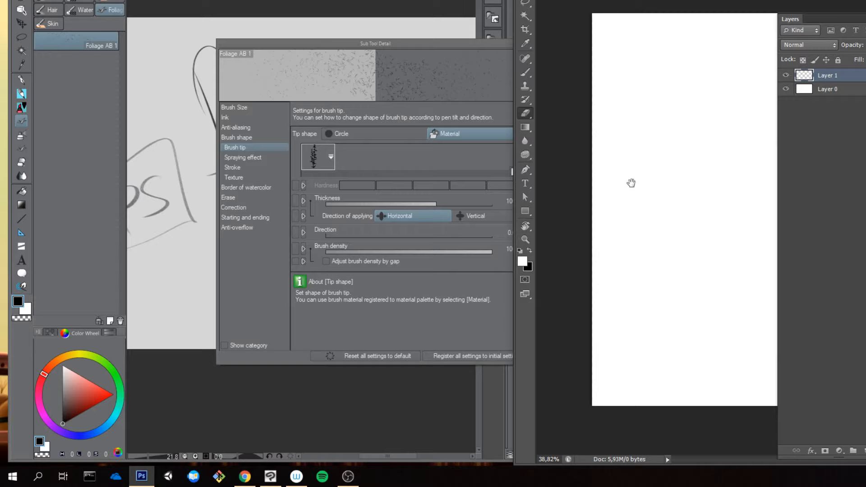
left_click(174, 125)
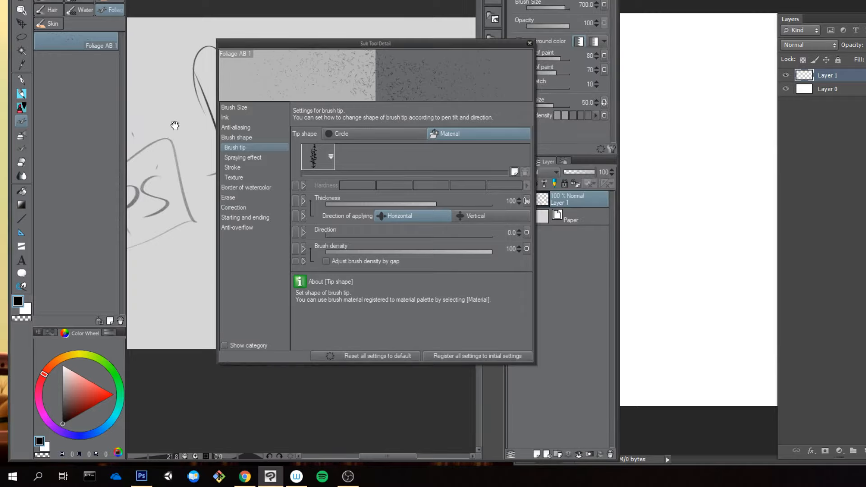
mouse_move(174, 125)
left_mouse_down()
mouse_move(194, 183)
mouse_move(158, 167)
mouse_move(221, 63)
mouse_move(198, 100)
mouse_move(192, 153)
left_mouse_up()
left_click(717, 90)
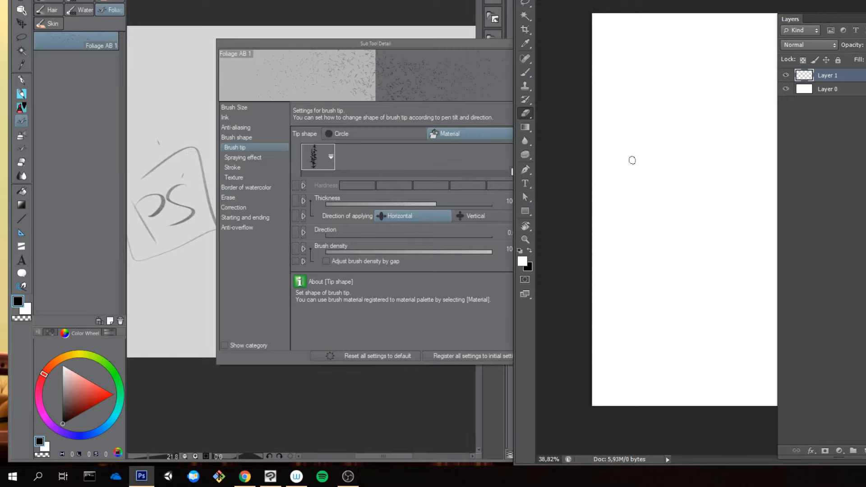
Step: Load Foliage Brushes.abr from the AaronBlaise/Brushes/Environment folder on the desktop into the Brush tool's presets
key("b")
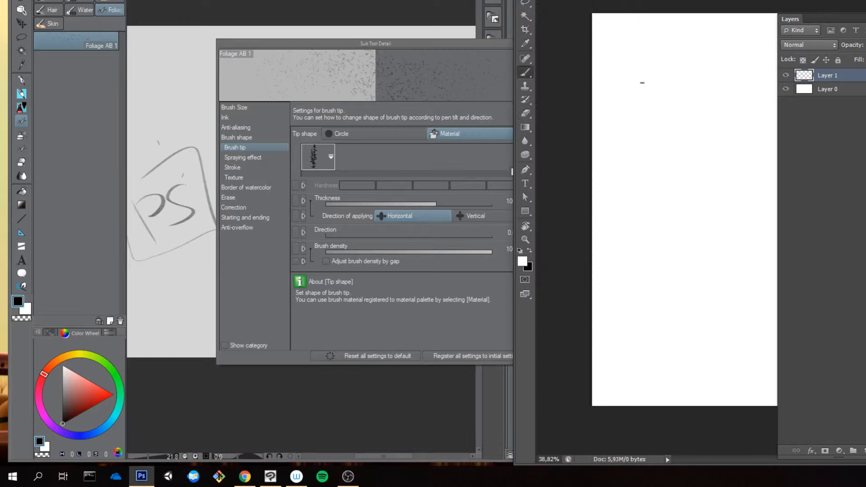
left_click(544, 0)
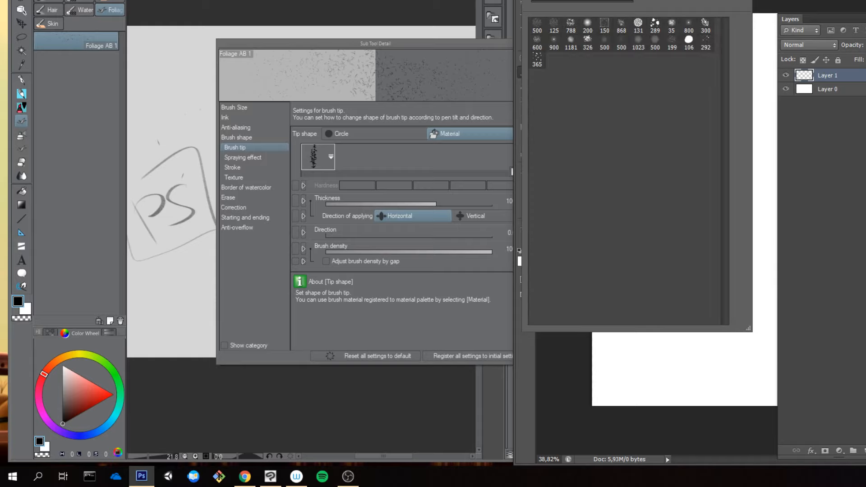
left_click(749, 1)
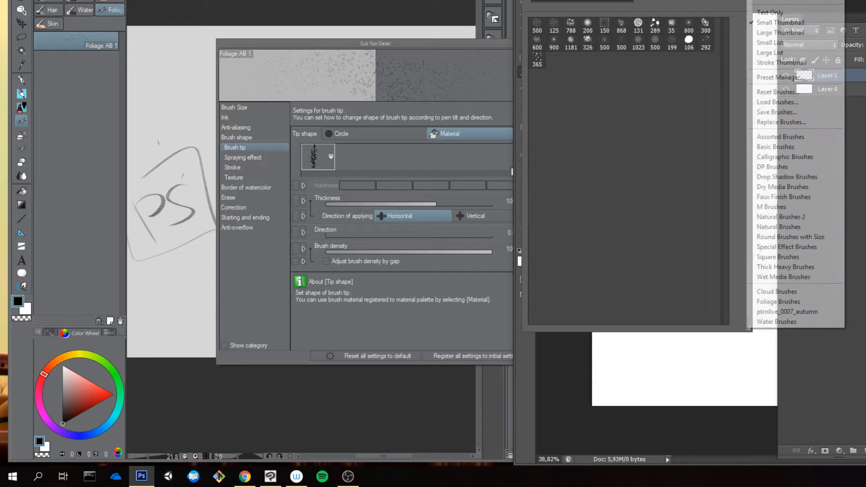
left_click(810, 104)
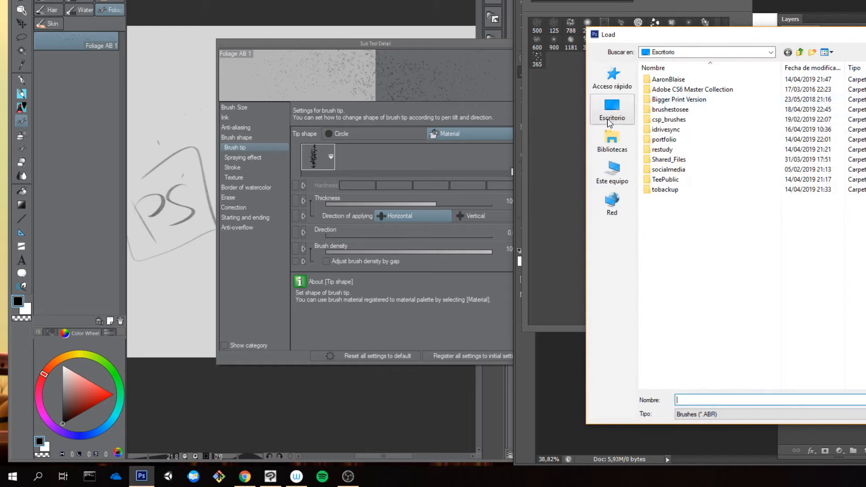
double_click(669, 80)
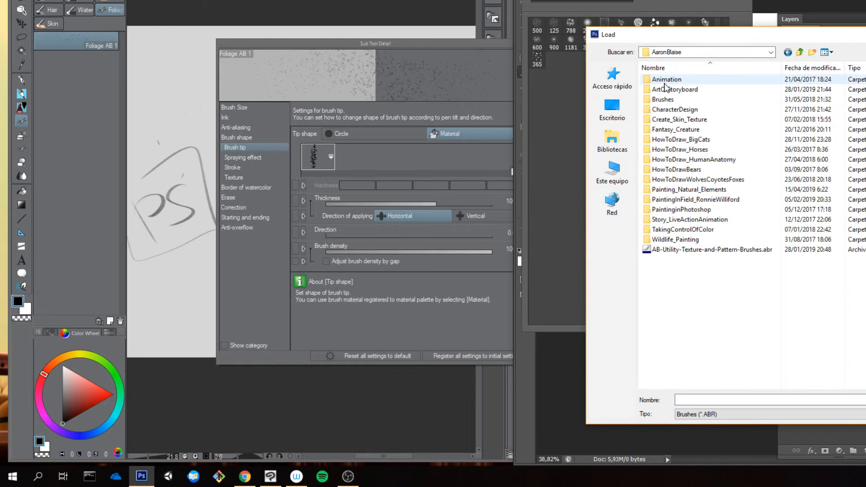
double_click(667, 99)
double_click(669, 90)
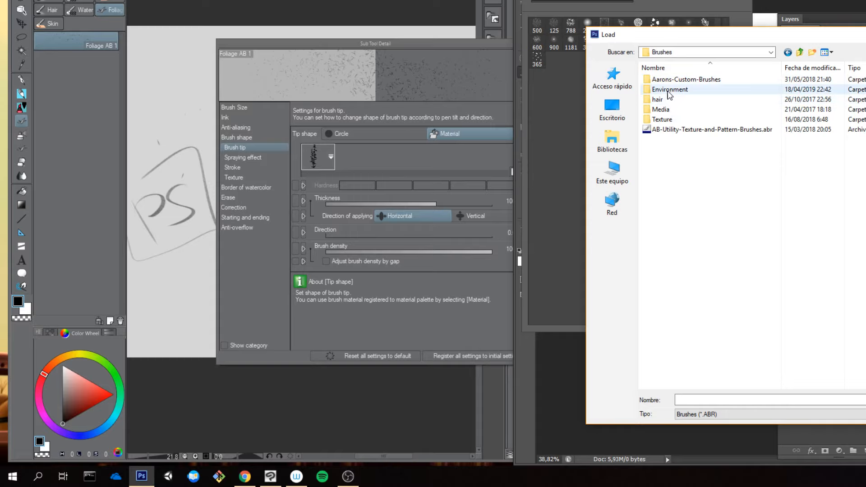
left_click(673, 80)
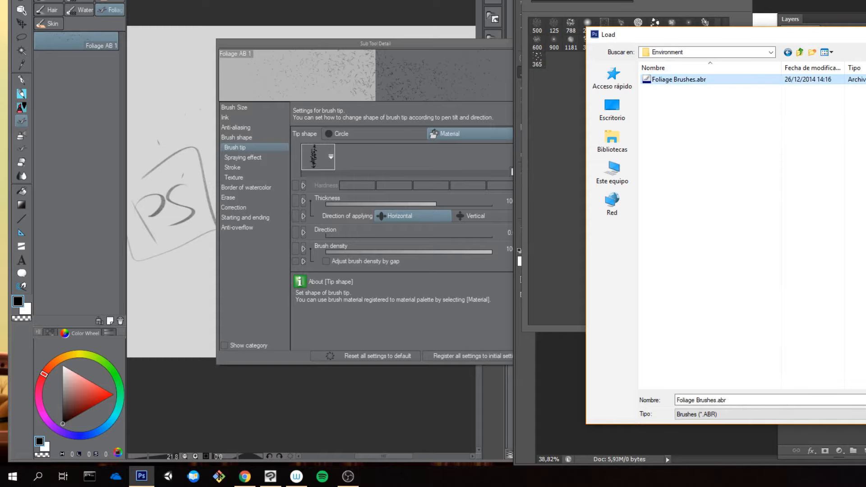
key("Return")
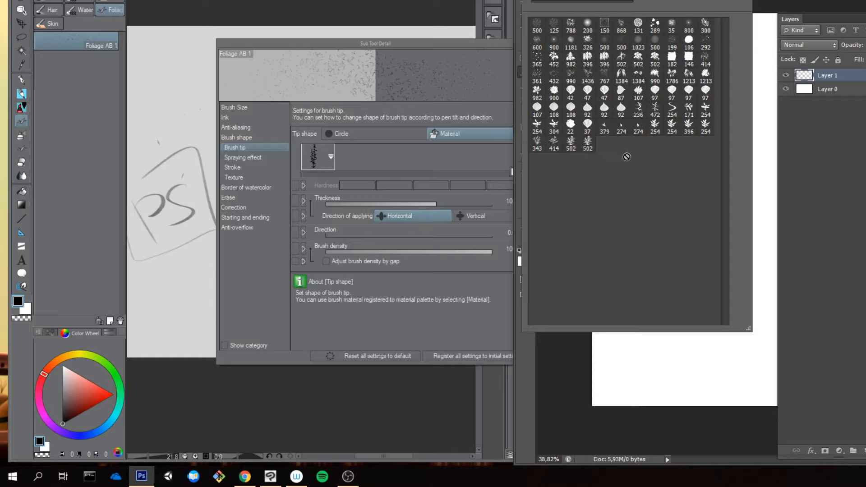
Step: Try several of the foliage presets and choose the first of the two 502 px leafy branch brushes at the list's end
left_click(655, 126)
left_click(539, 79)
left_click(622, 75)
left_click(705, 25)
left_click(587, 143)
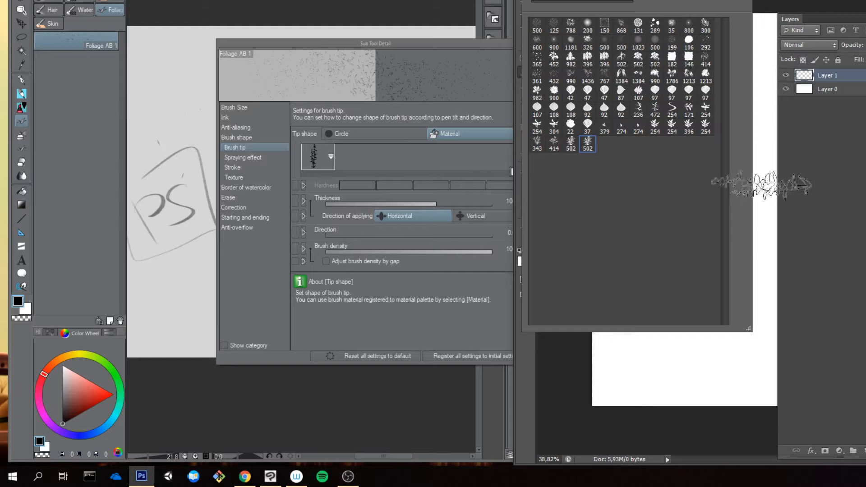
left_click(571, 144)
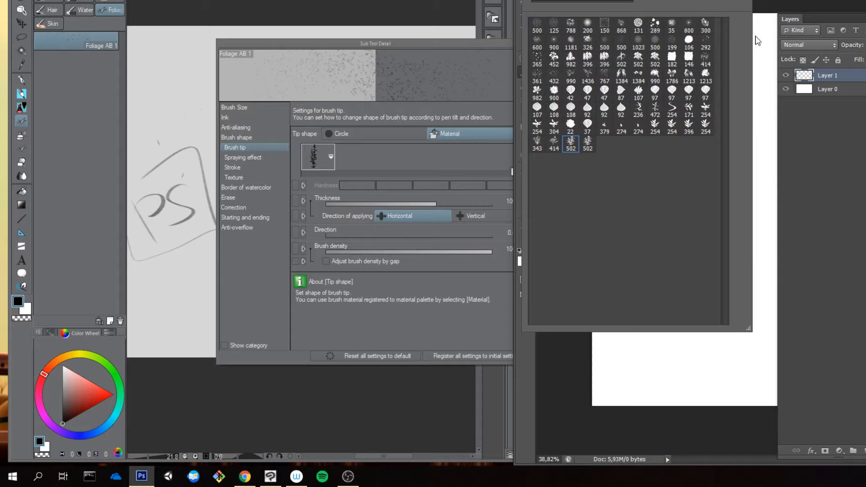
left_click(767, 53)
Step: Reduce the brush size, make black the foreground color, and paint a short test stroke on Layer 1, undoing it
key("[")
key("[")
key("[")
key("[")
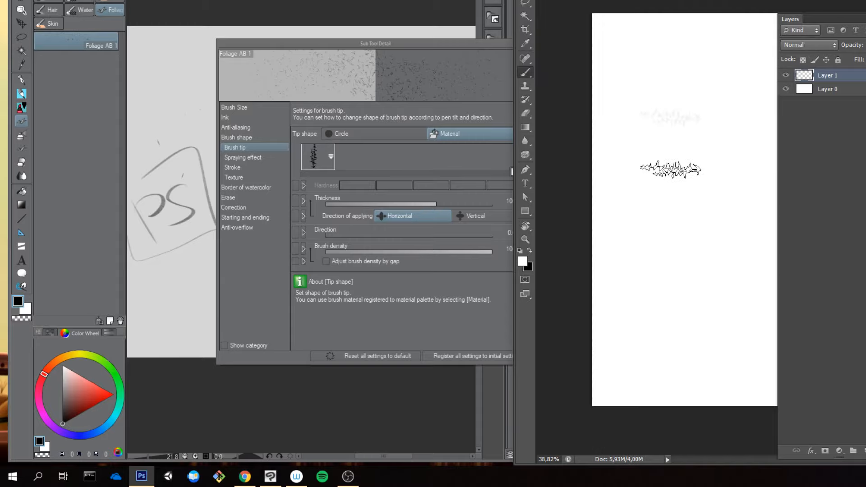
key("x")
left_click_drag(659, 95, 675, 131)
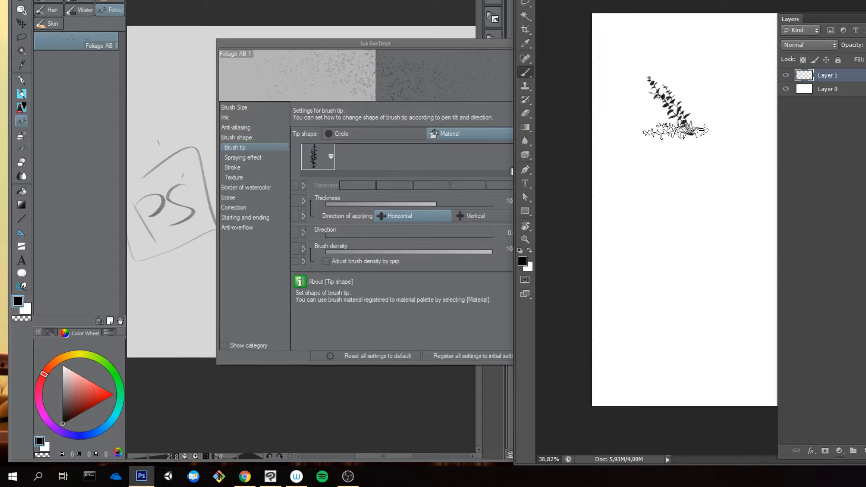
key("ctrl+z")
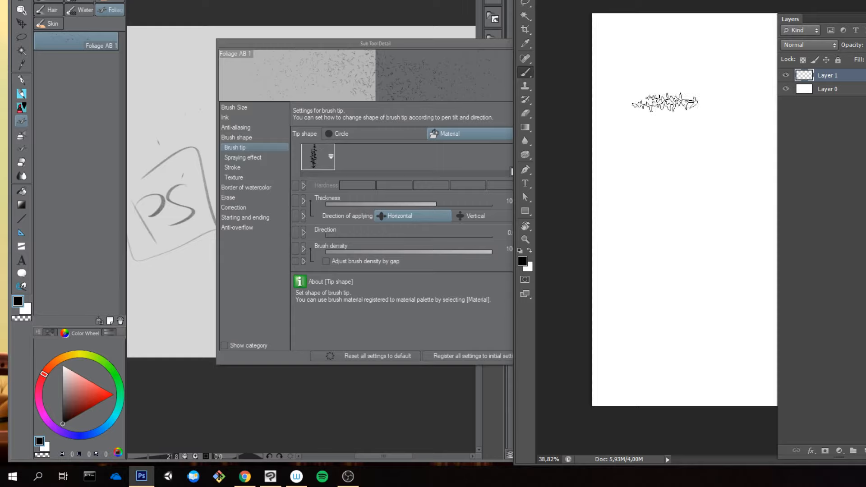
Step: Test the foliage brush with long vertical strokes down the canvas and undo each one
left_click_drag(674, 67, 678, 203)
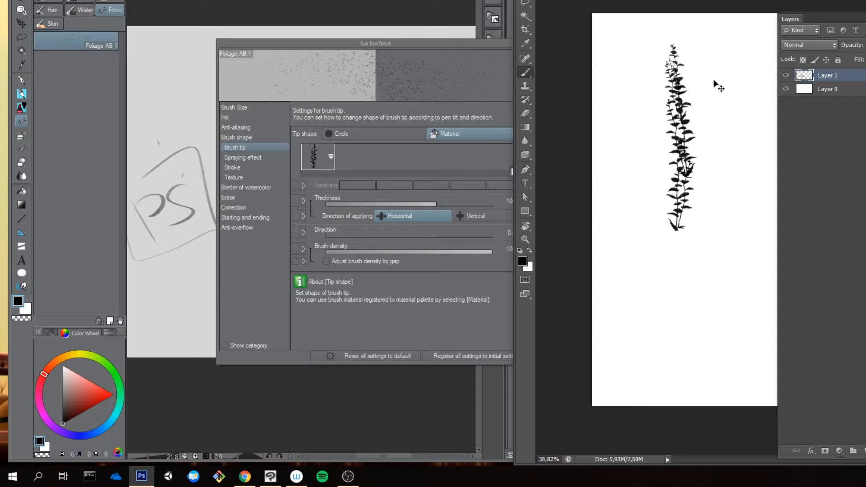
key("ctrl+z")
left_click(682, 45)
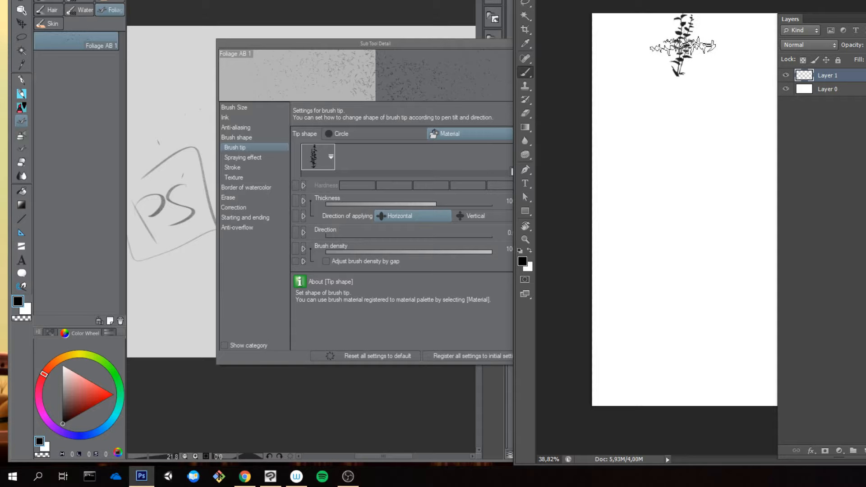
left_click_drag(682, 45, 667, 354)
key("ctrl+z")
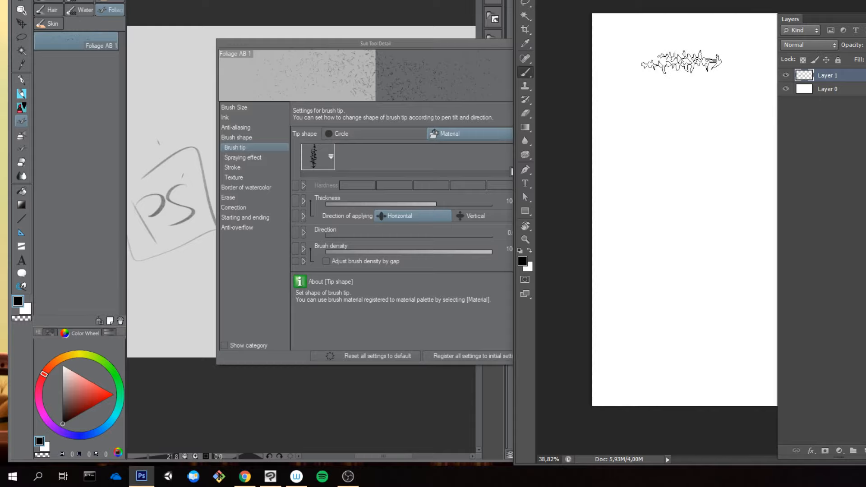
left_click_drag(681, 50, 659, 357)
key("ctrl+z")
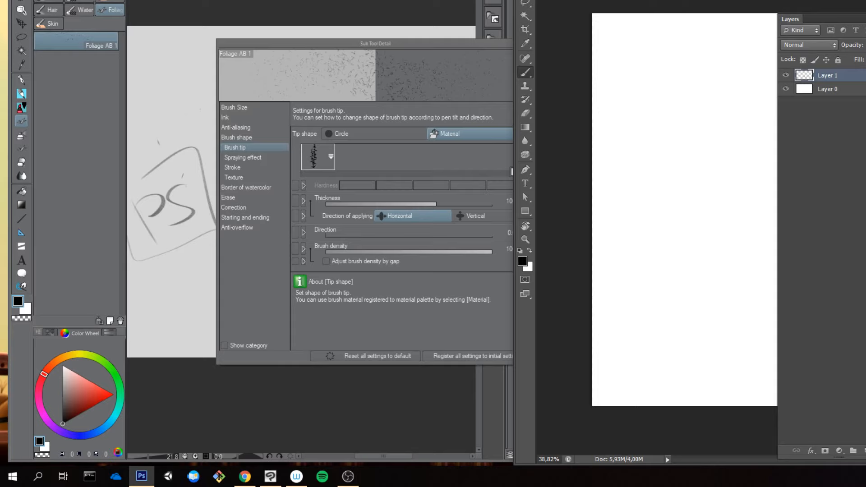
Step: Display the Shape Dynamics settings of the selected foliage brush
key("F5")
left_click(665, 49)
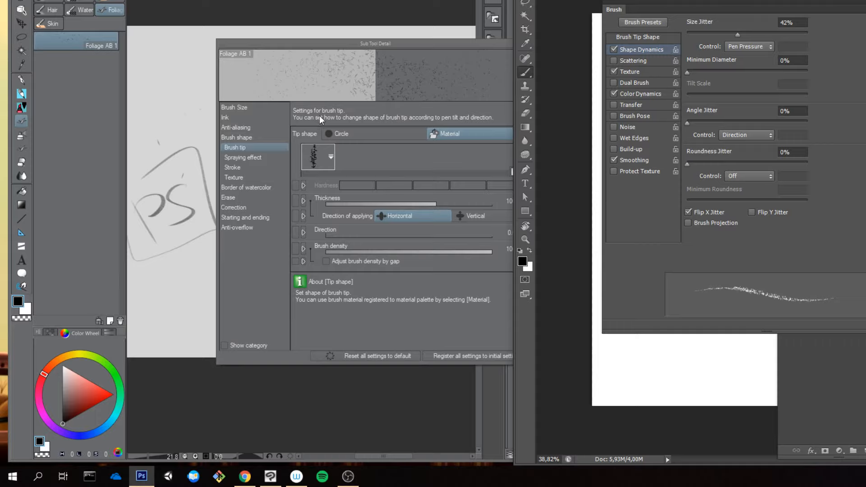
Step: Go through the detail categories of the Foliage AB 1 sub tool in Clip Studio Paint and set its stroke gap to the tightest preset
left_click(254, 228)
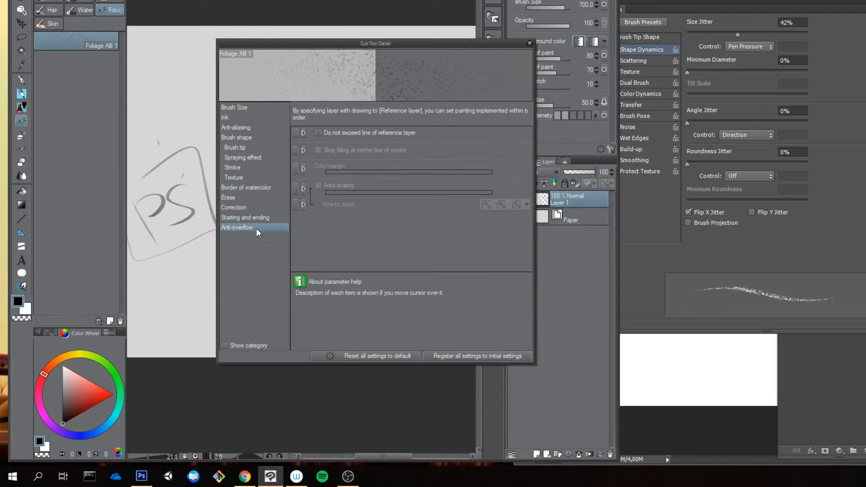
left_click(255, 215)
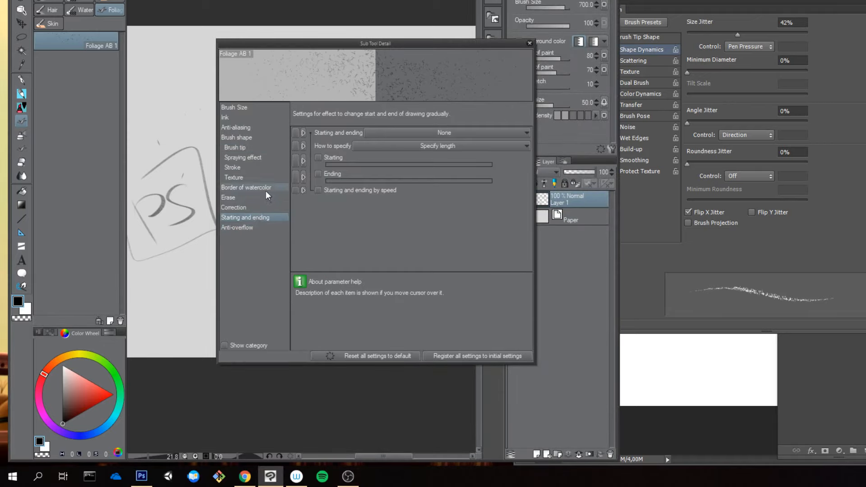
left_click(252, 207)
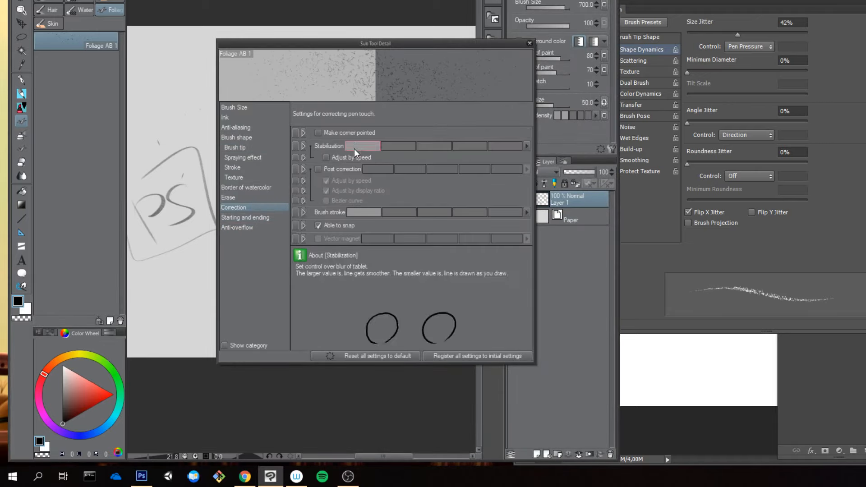
left_click(248, 186)
left_click(251, 179)
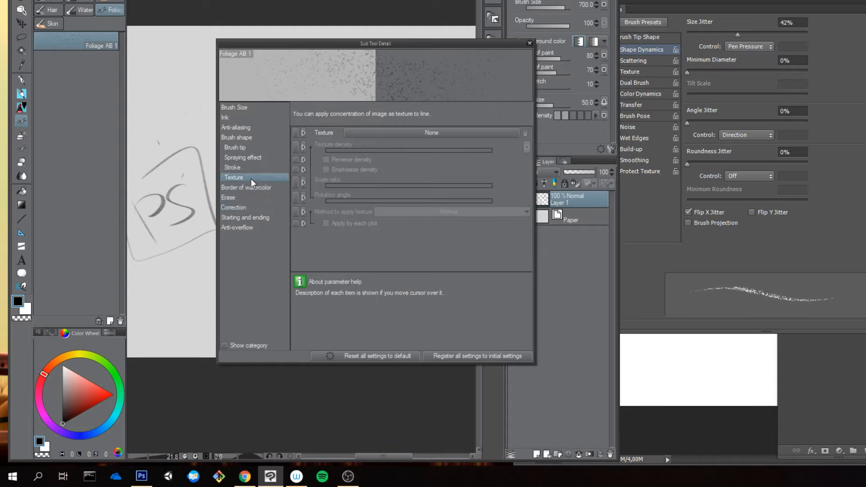
left_click(256, 169)
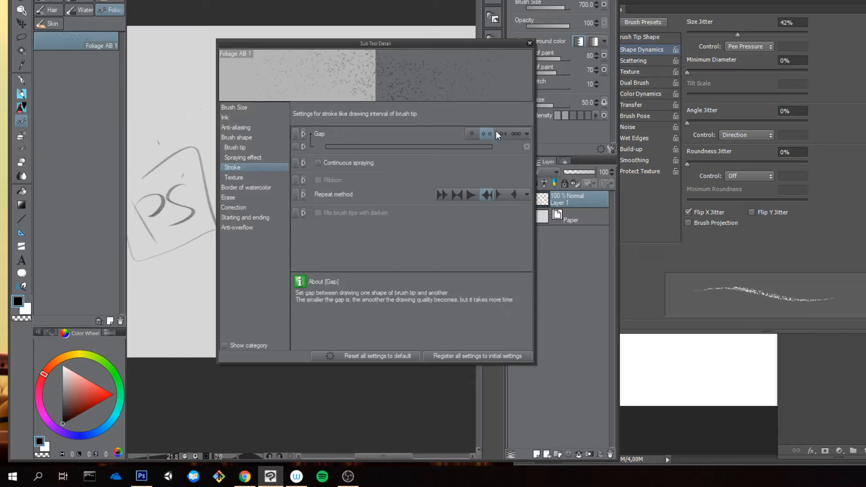
left_click(516, 133)
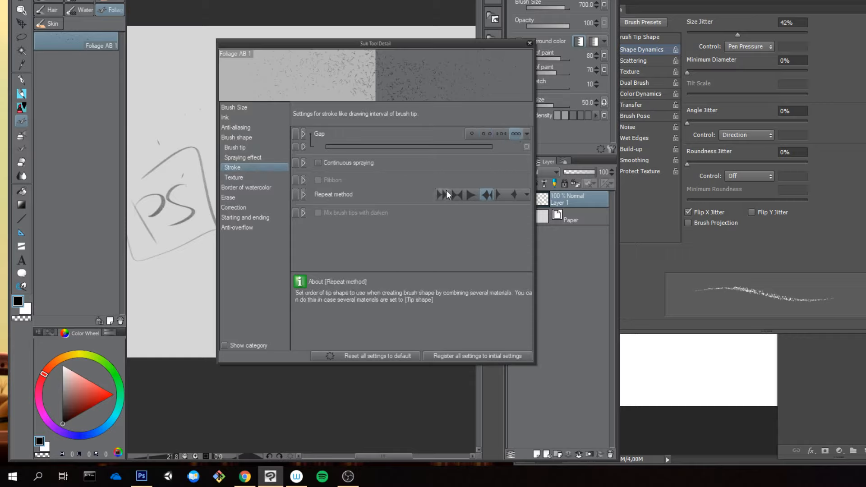
Step: Turn off the spraying effect for Foliage AB 1 and hide particle size and particle density from the tool properties
left_click(262, 158)
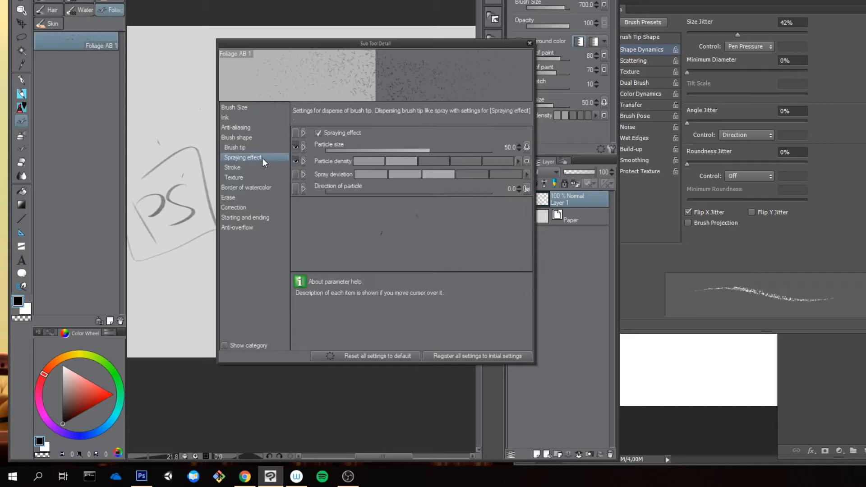
left_click(318, 133)
left_click(296, 147)
left_click(296, 161)
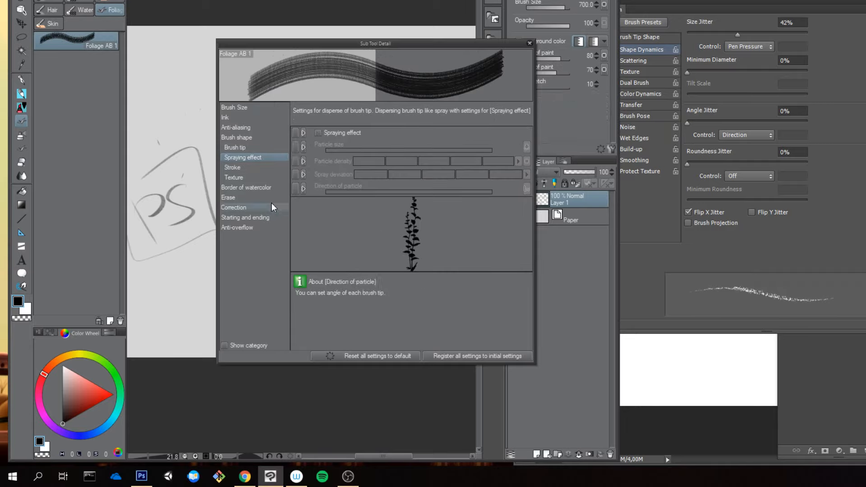
Step: Make pen pressure affect the brush size of Foliage AB 1
left_click(235, 149)
left_click(242, 108)
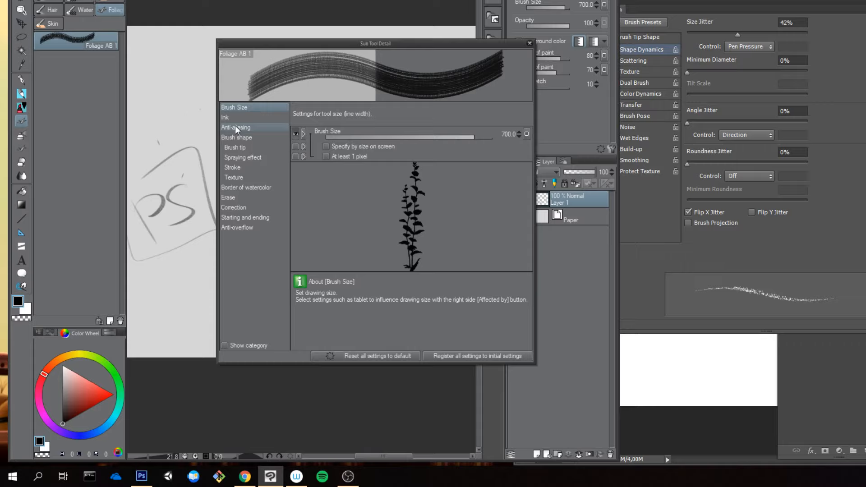
left_click(526, 134)
left_click(527, 162)
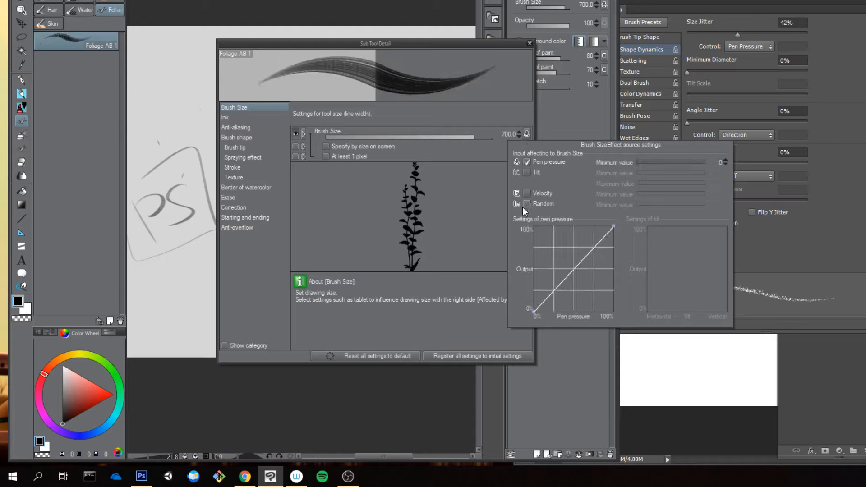
left_click(306, 73)
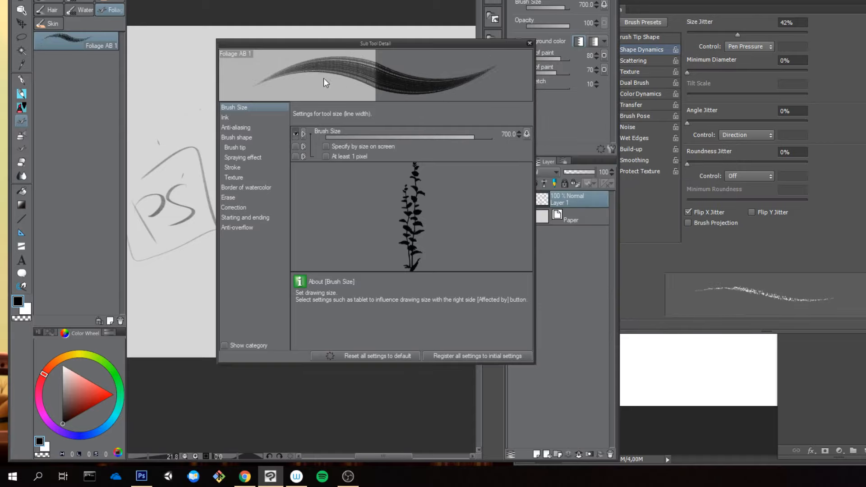
left_click(526, 134)
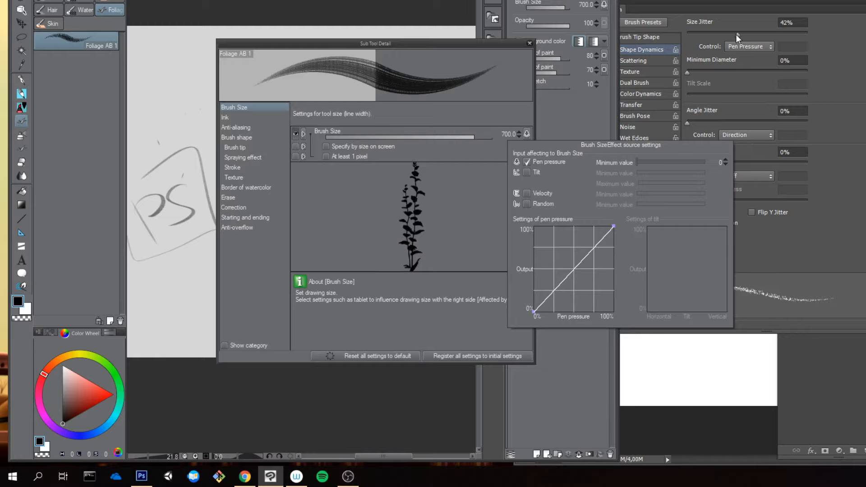
Step: Switch to Photoshop and stamp the foliage brush on the canvas, with Size Jitter reduced to 0% for comparison
left_click(664, 383)
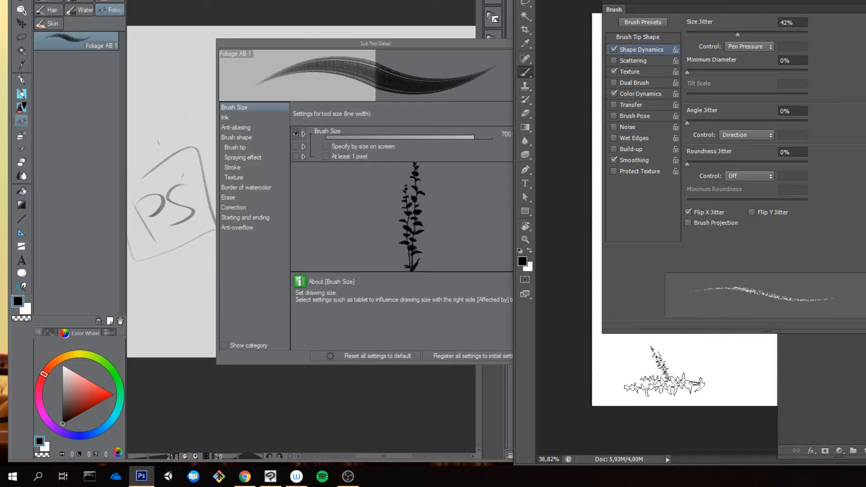
left_click_drag(722, 34, 635, 47)
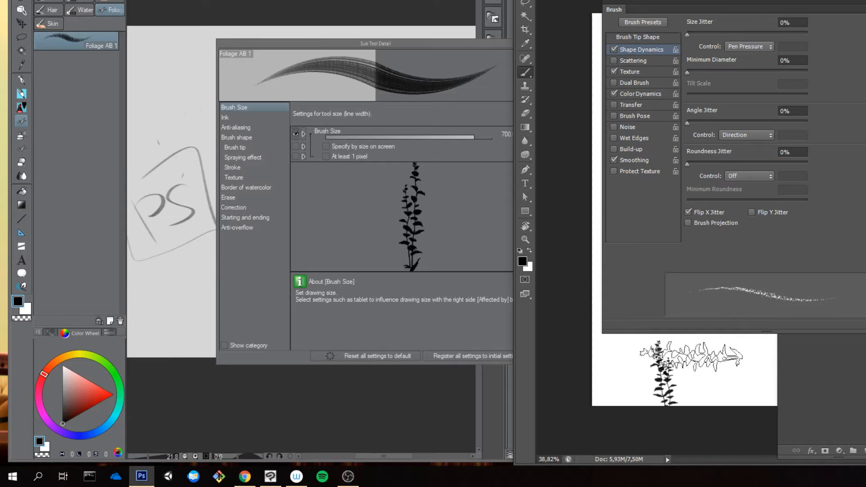
left_click(694, 362)
left_click(708, 360)
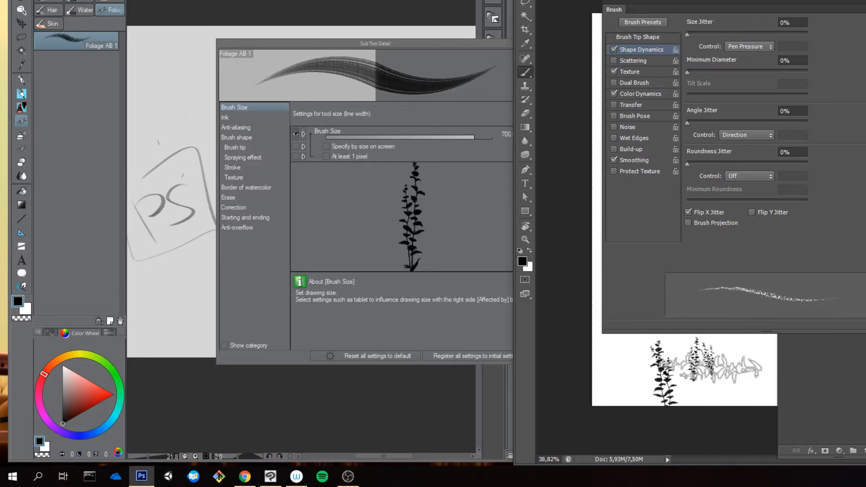
Step: Set the Photoshop brush's Size Jitter to 44% and stamp several more foliage branches across the canvas
left_click(740, 35)
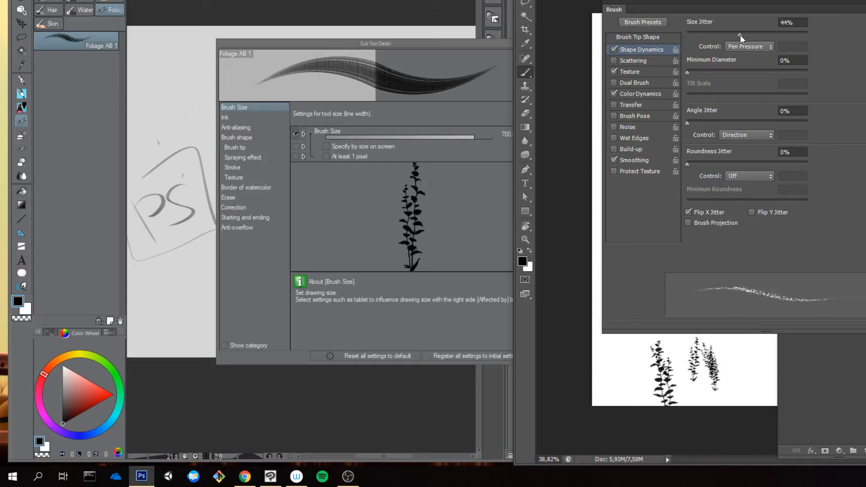
left_click(618, 367)
left_click(619, 368)
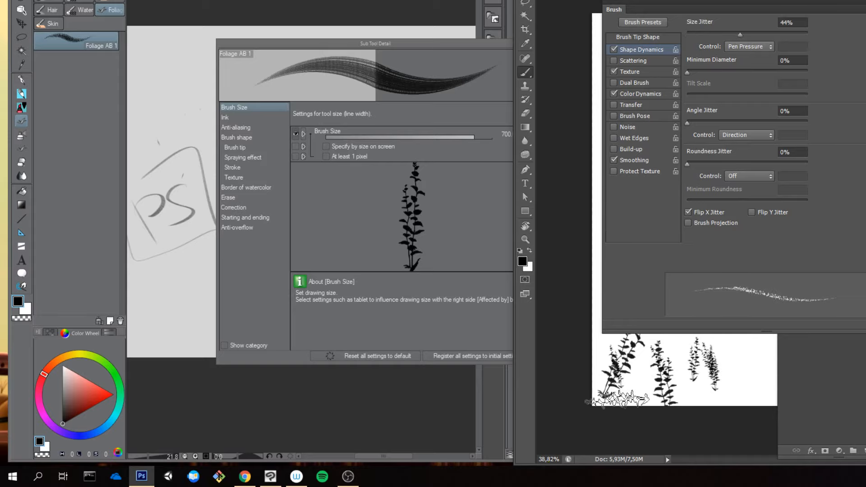
left_click(717, 363)
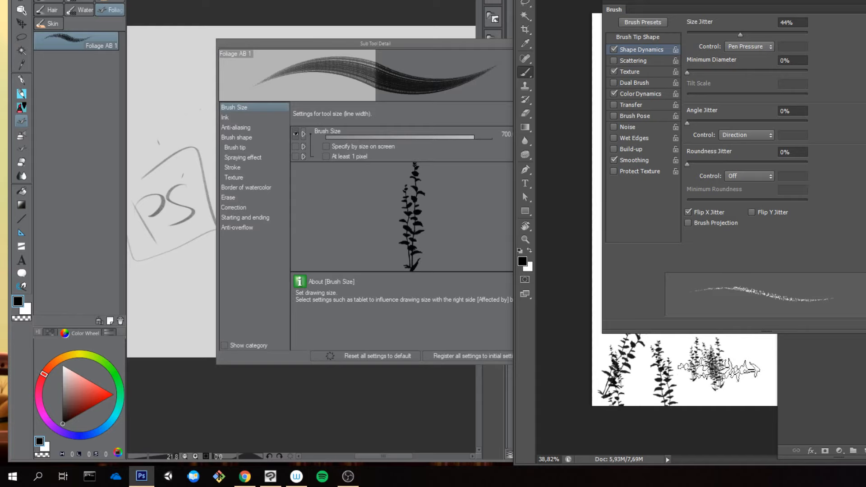
left_click(724, 382)
left_click(734, 372)
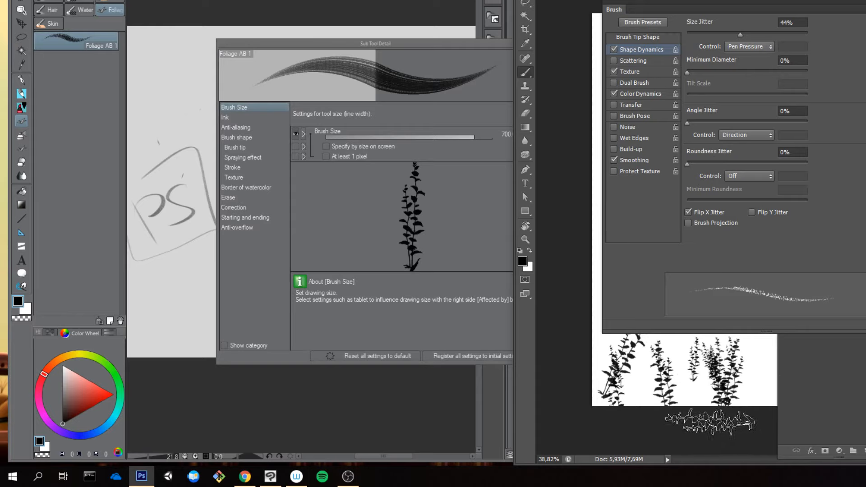
Step: Back in Clip Studio Paint, set the pen pressure minimum value for the brush size to 20
left_click(440, 218)
left_click(527, 134)
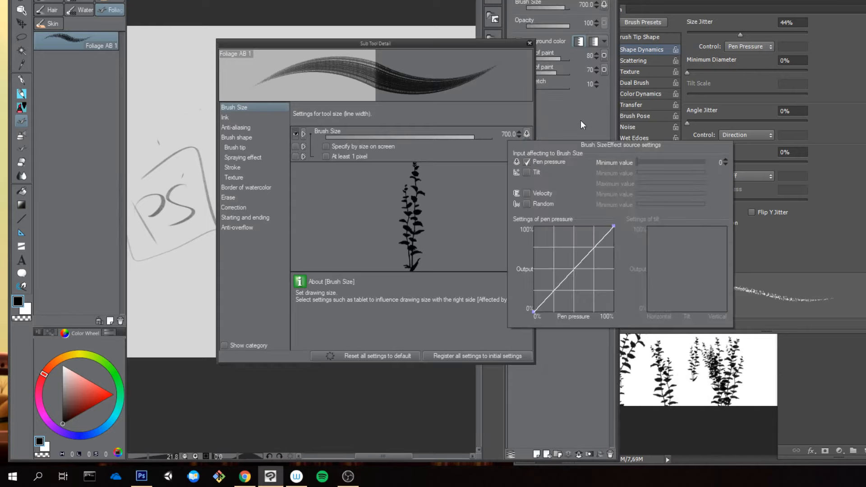
mouse_move(662, 158)
left_mouse_down()
mouse_move(640, 163)
mouse_move(650, 166)
left_mouse_up()
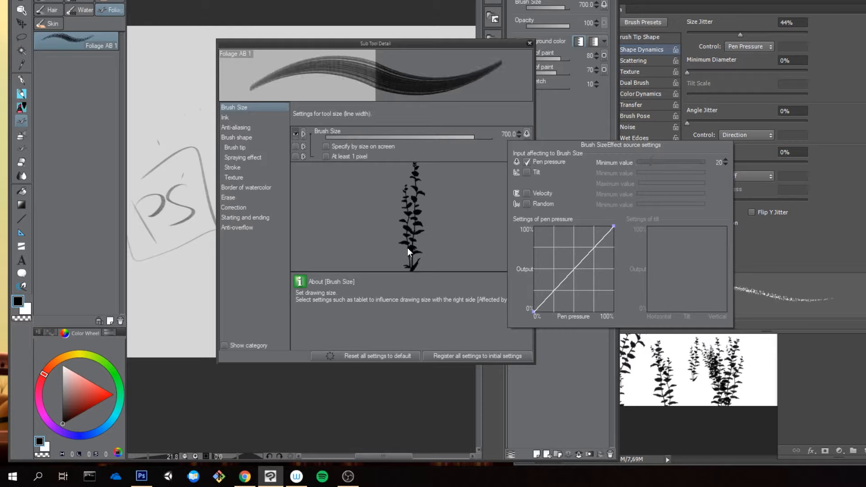
Step: Paint another foliage test stroke in Photoshop and examine the brush's texture pattern and Color Dynamics settings
left_click(768, 10)
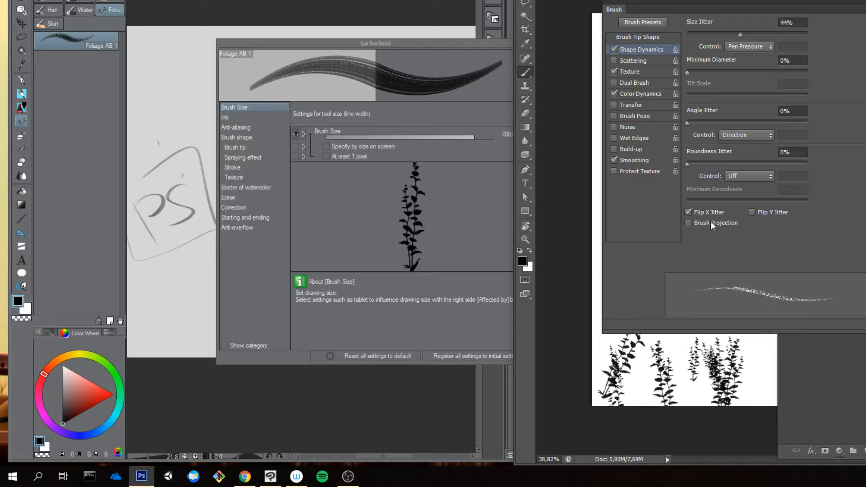
mouse_move(656, 368)
left_mouse_down()
mouse_move(743, 369)
mouse_move(702, 389)
left_mouse_up()
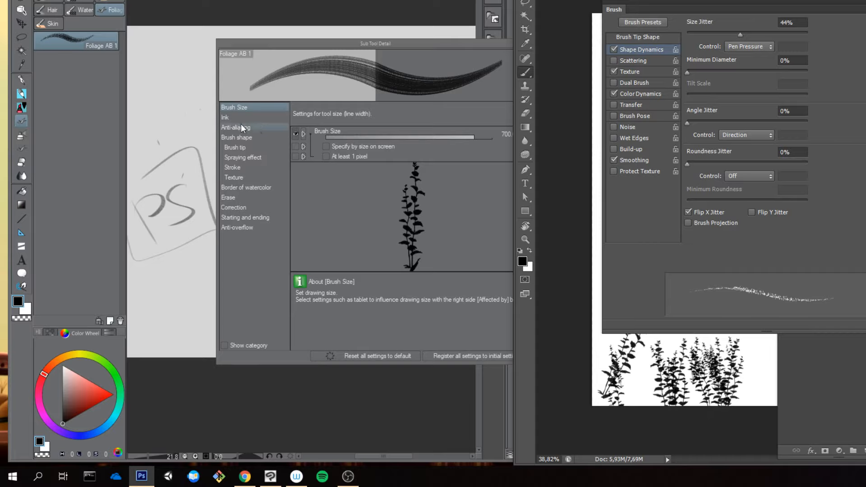
left_click(651, 69)
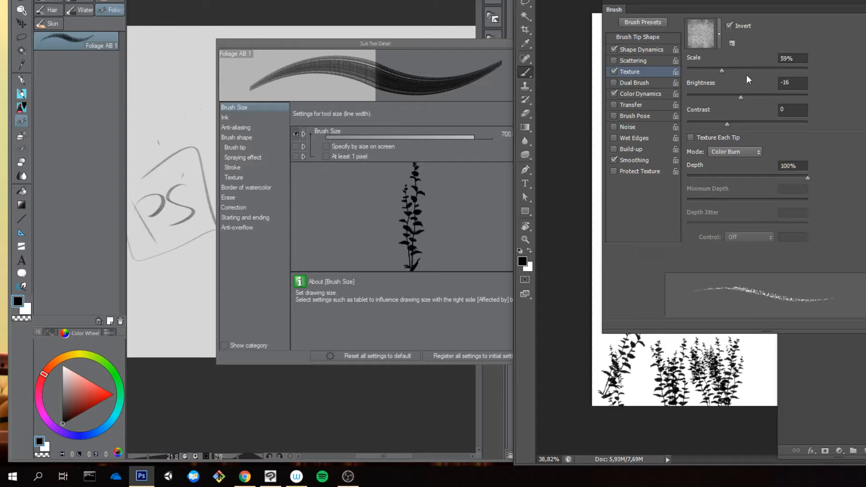
left_click(719, 34)
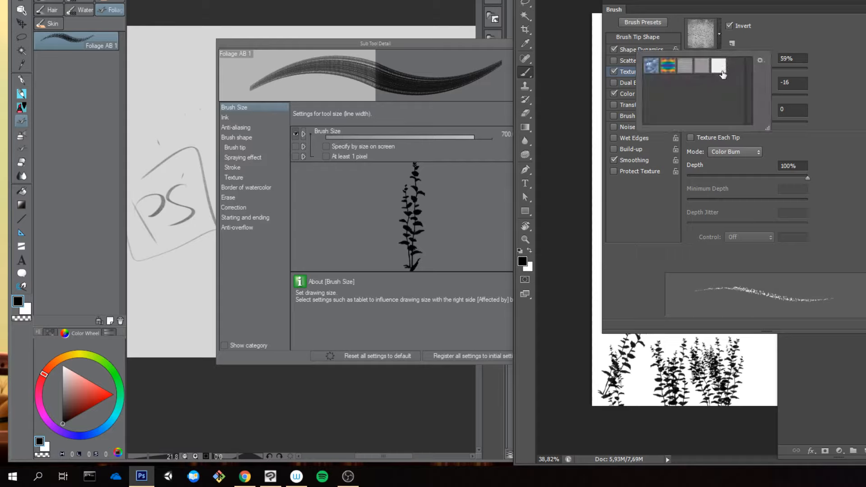
left_click(819, 38)
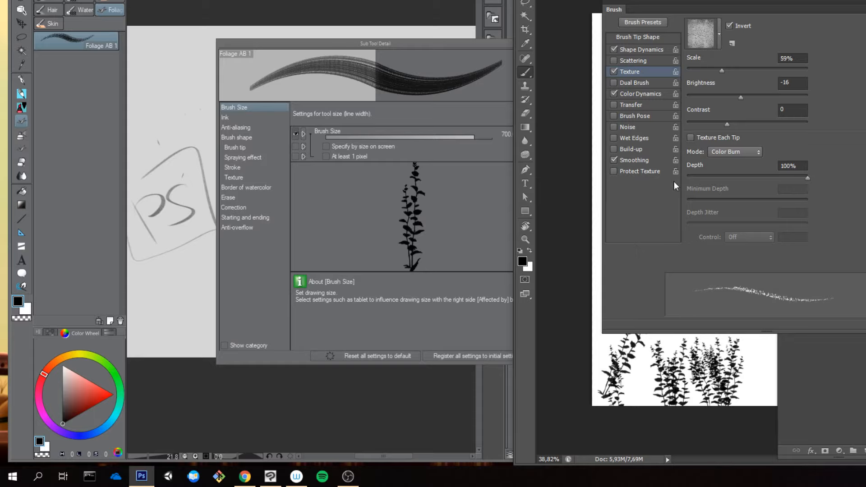
left_click(631, 94)
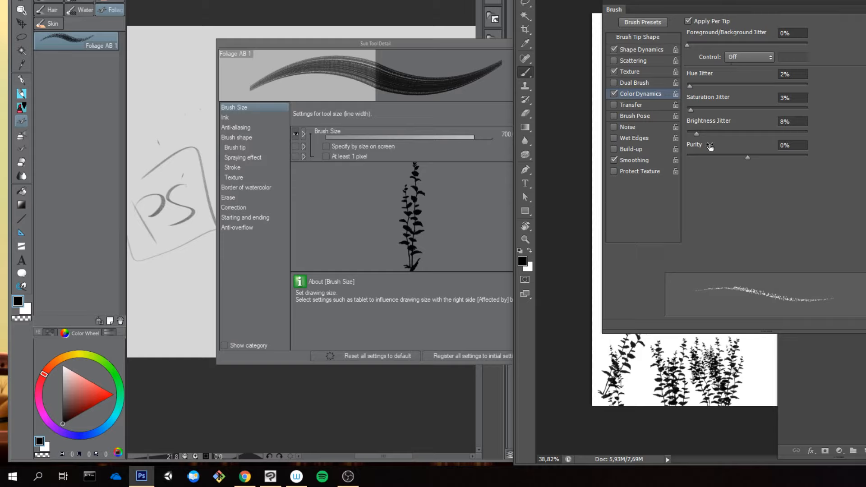
Step: In Foliage AB 1's Ink settings, hide color stretch, density of paint, amount of paint and mix ground color from the tool properties
left_click(250, 158)
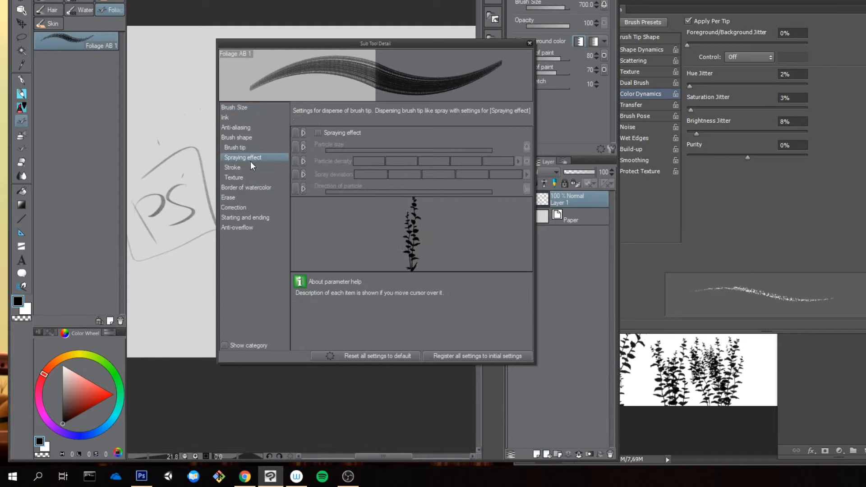
left_click(248, 167)
left_click(251, 118)
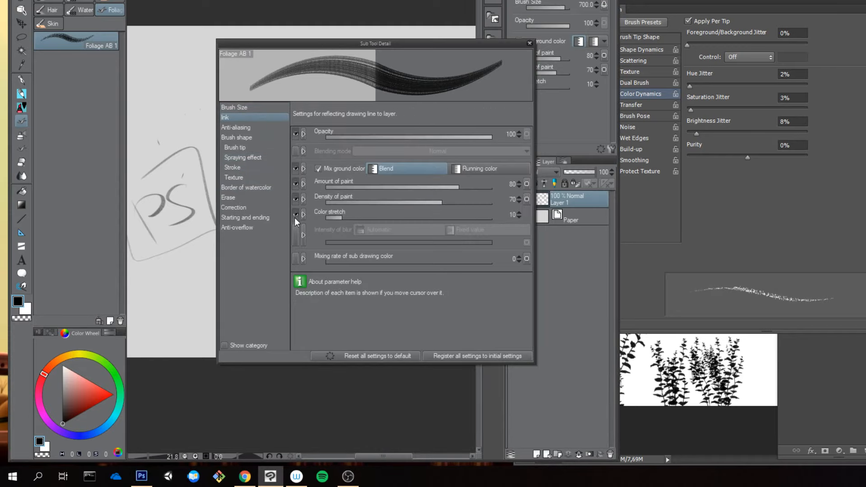
left_click_drag(295, 212, 296, 192)
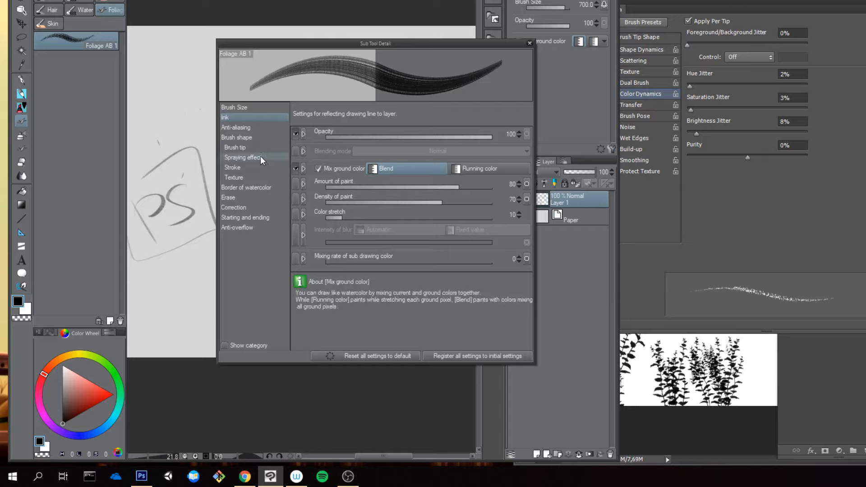
left_click(295, 169)
left_click(296, 133)
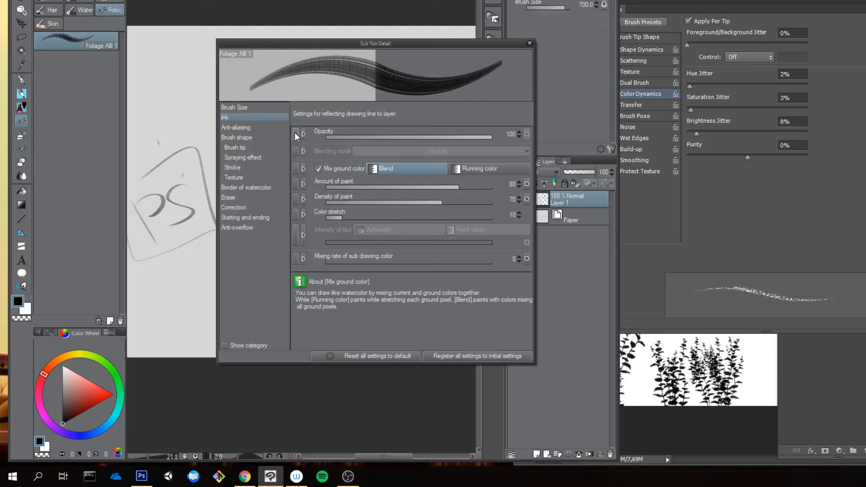
left_click(295, 133)
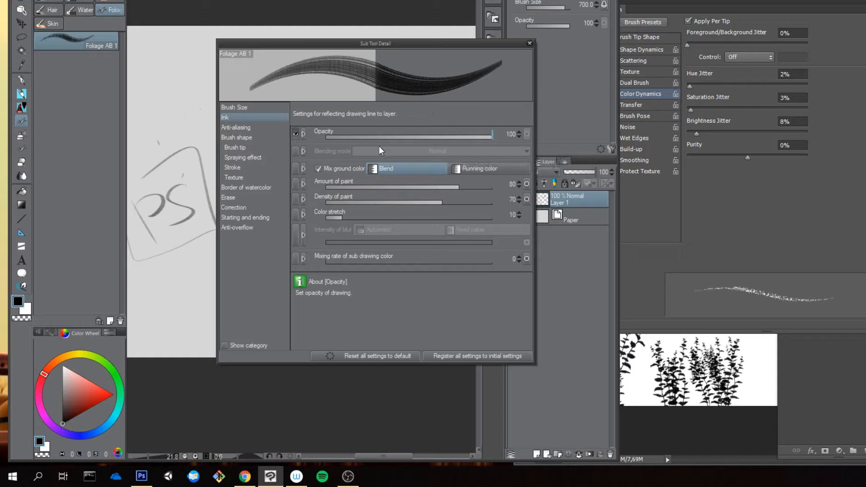
Step: Try an ink opacity of 49, restore it to 100, and read the help for amount and density of paint
left_click(407, 137)
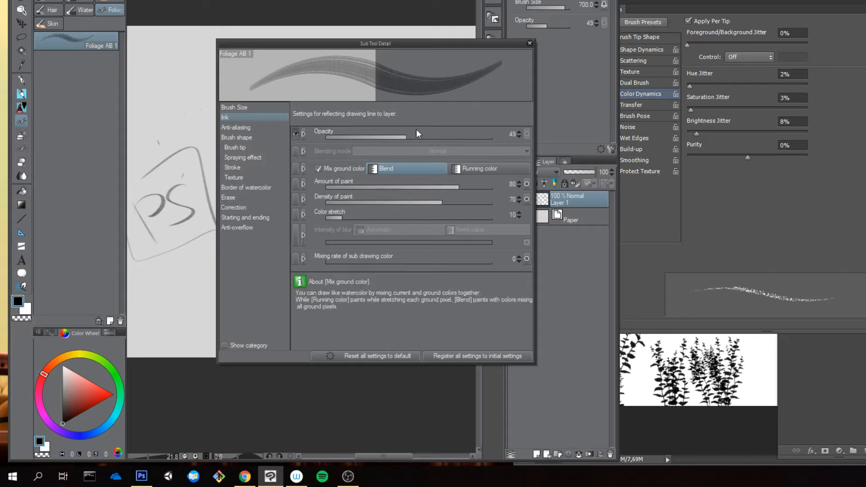
left_click_drag(453, 136, 513, 140)
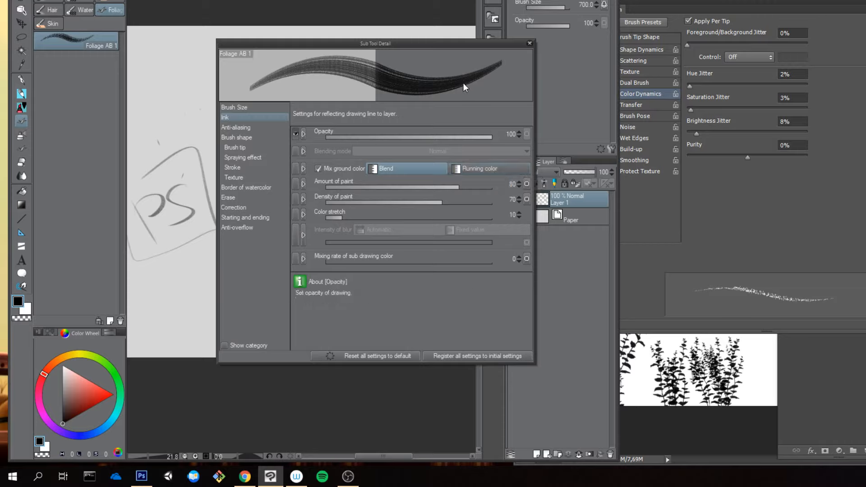
left_click(418, 192)
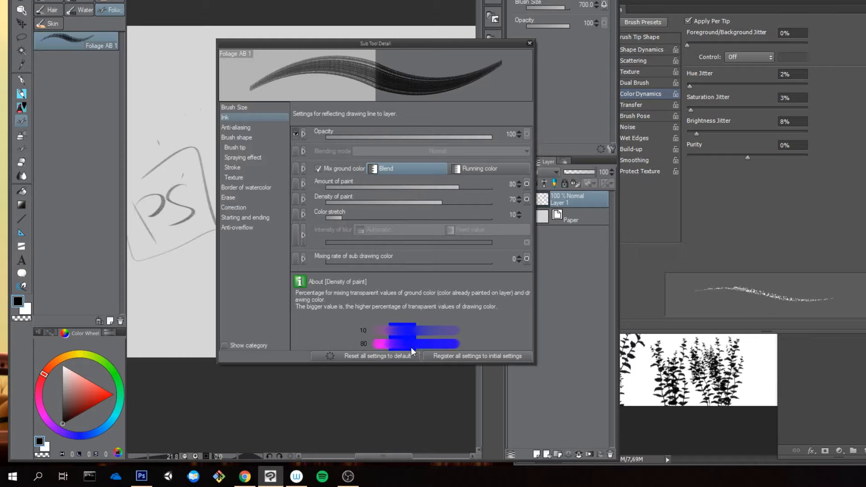
mouse_move(413, 190)
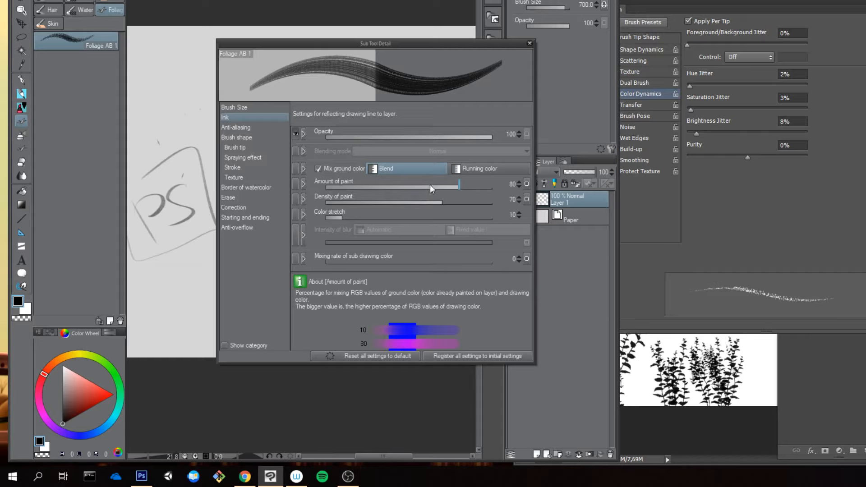
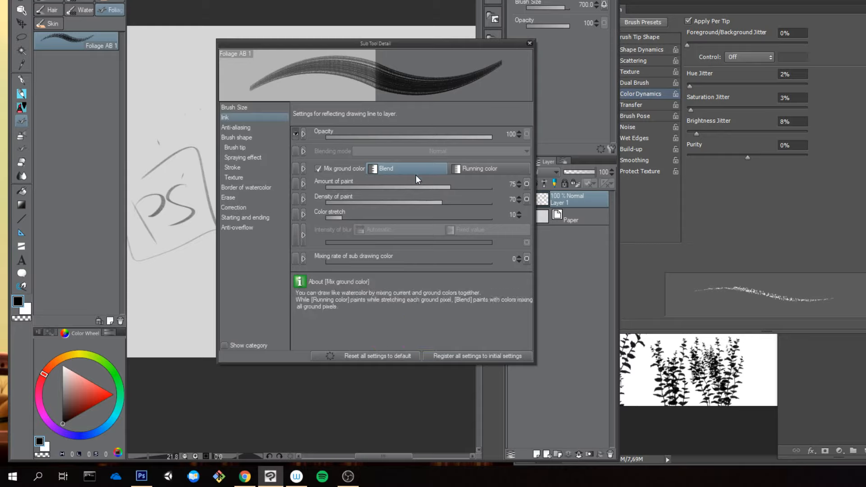
Step: In Foliage AB 1's Ink settings, set the density of paint to 50 and the color stretch to 35
left_click(511, 197)
type("50")
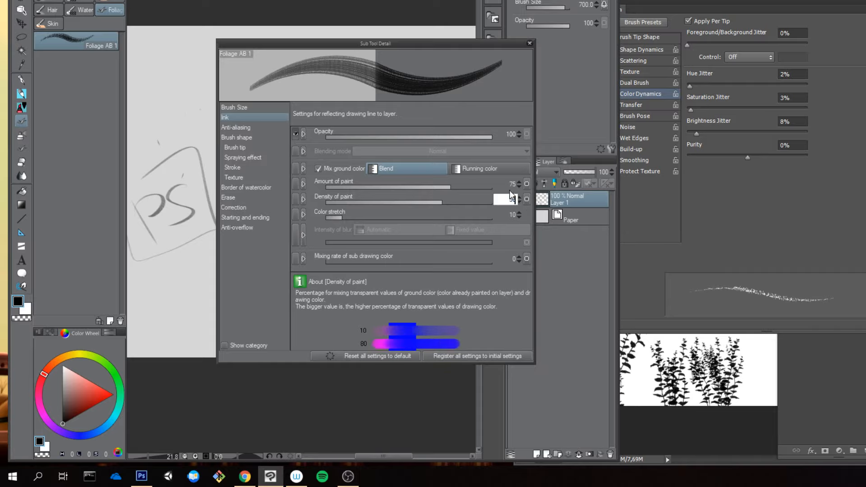
key("Return")
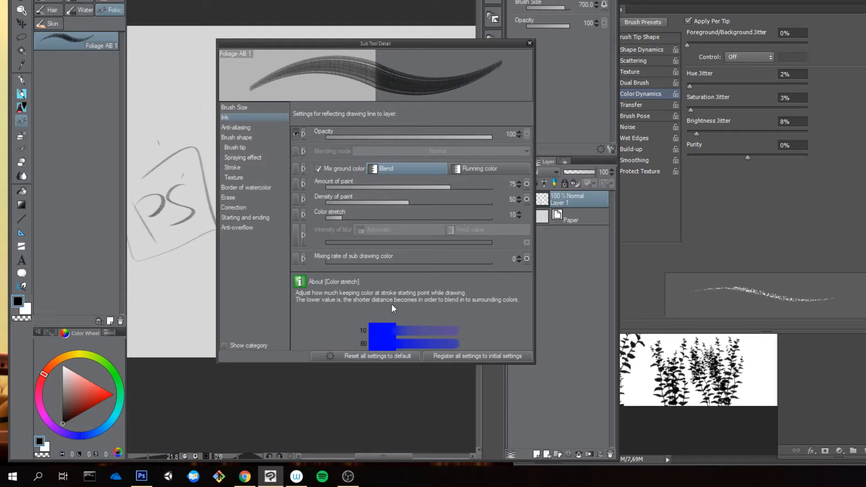
left_click(511, 214)
type("35")
key("Return")
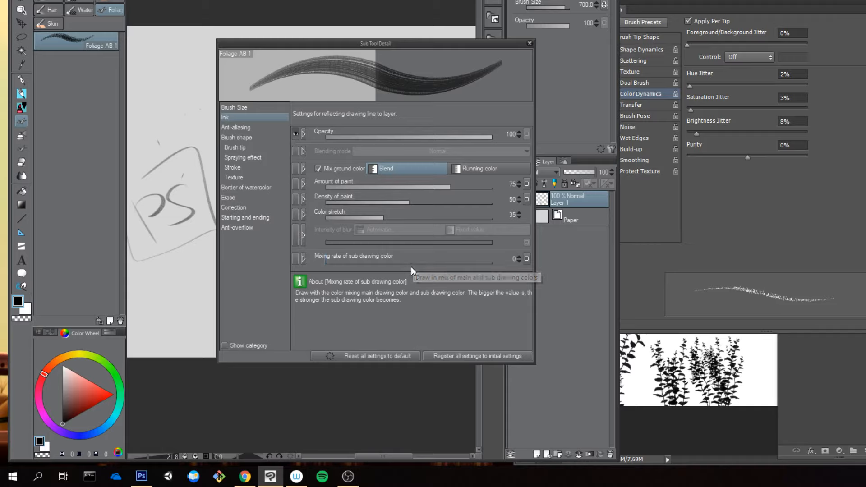
Step: Set the mixing rate of sub drawing color to 24, and paint vertical foliage strokes over the sketch as a test before undoing them
left_click(379, 261)
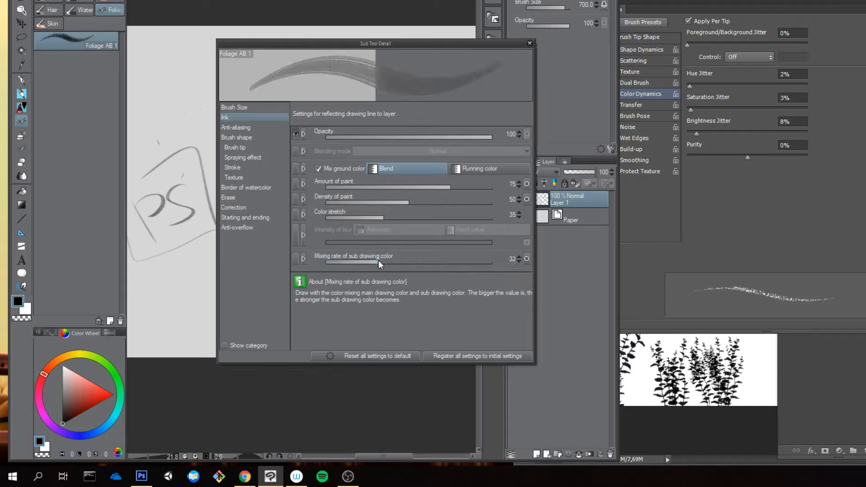
left_click_drag(377, 266, 367, 261)
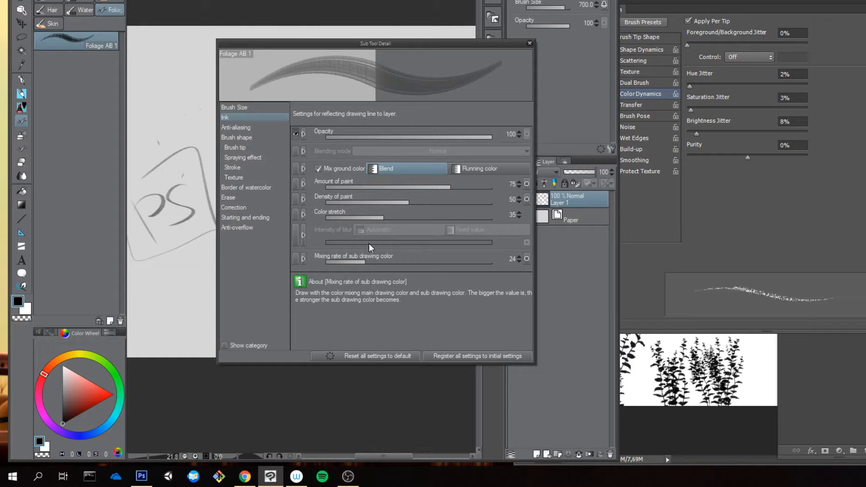
left_click_drag(185, 105, 185, 203)
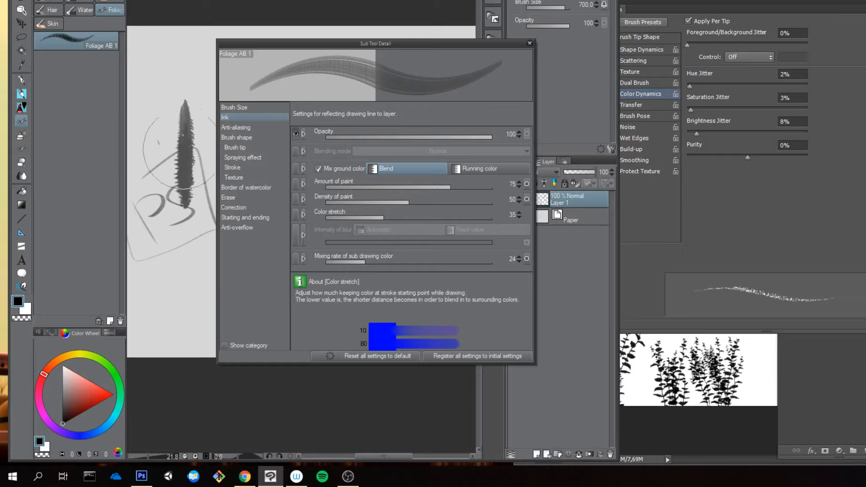
left_click_drag(186, 87, 188, 250)
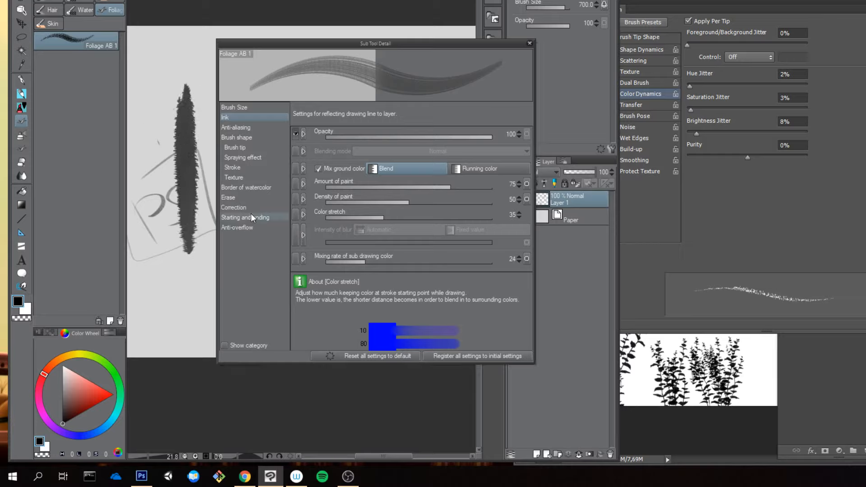
key("ctrl+z")
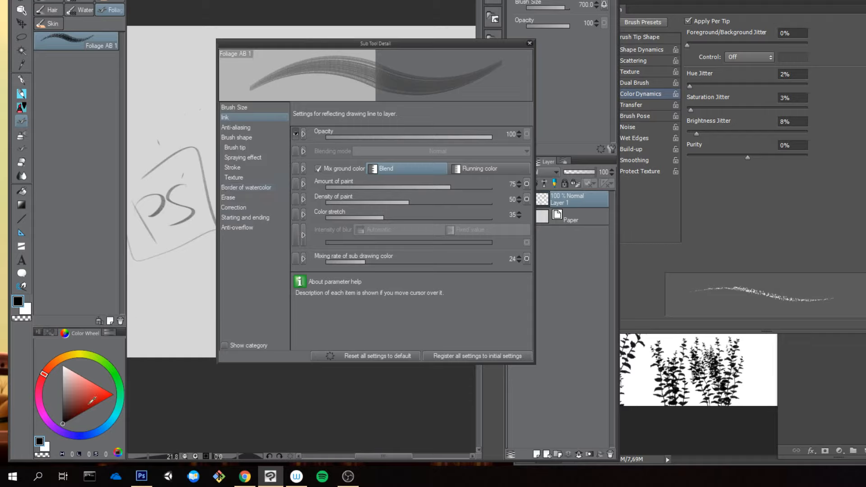
Step: Choose a dark olive green as the main drawing color and a mustard yellow as the sub drawing color
left_click(93, 355)
left_click(78, 409)
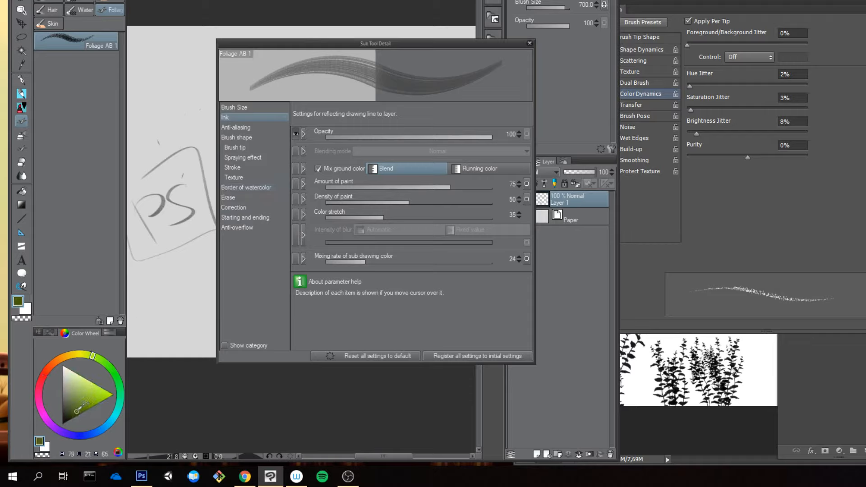
key("x")
left_click_drag(99, 362, 81, 355)
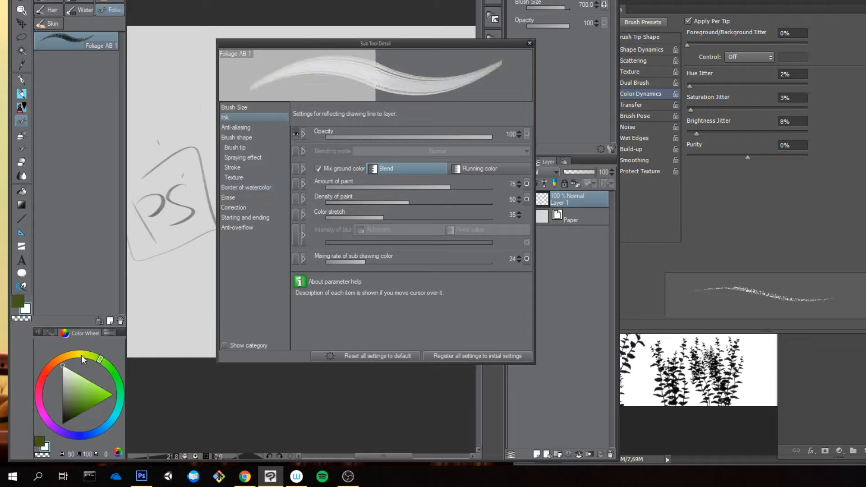
left_click(91, 386)
key("x")
Step: Paint a short test stroke over the sketch with the two foliage colors and undo it
mouse_move(170, 131)
left_mouse_down()
mouse_move(171, 198)
mouse_move(180, 196)
mouse_move(164, 131)
mouse_move(175, 192)
mouse_move(182, 157)
mouse_move(171, 160)
mouse_move(182, 202)
left_mouse_up()
key("ctrl+z")
key("ctrl+z")
key("ctrl+z")
key("ctrl+z")
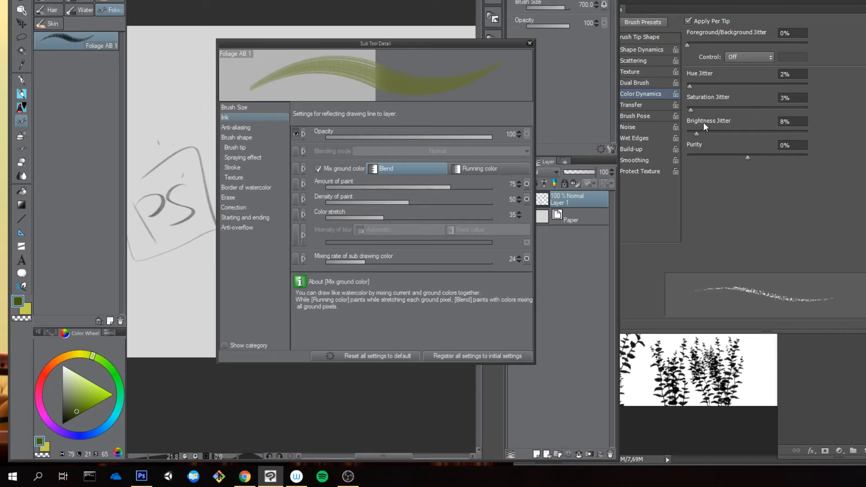
Step: Switch to Photoshop and examine the original brush's Shape Dynamics and Brush Tip Shape settings
left_click(747, 207)
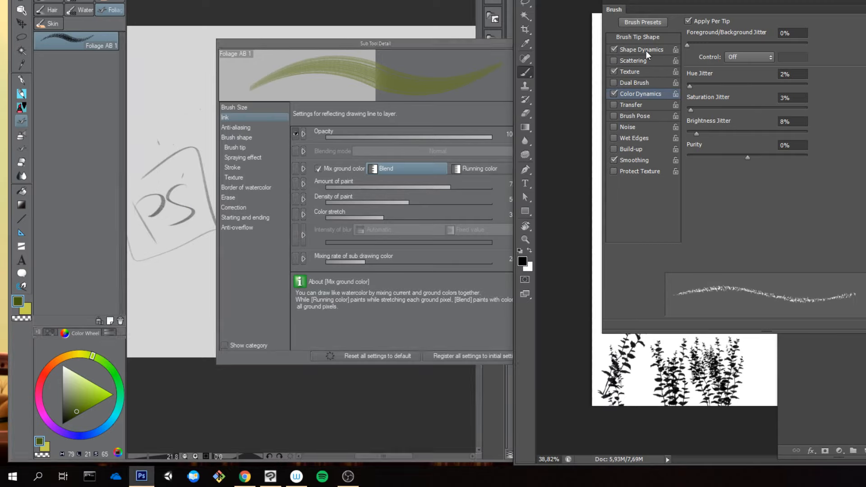
left_click(646, 50)
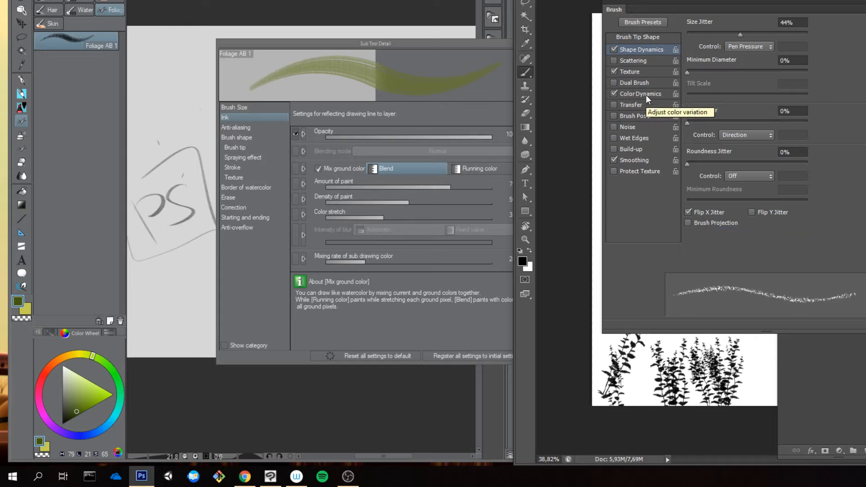
left_click(651, 37)
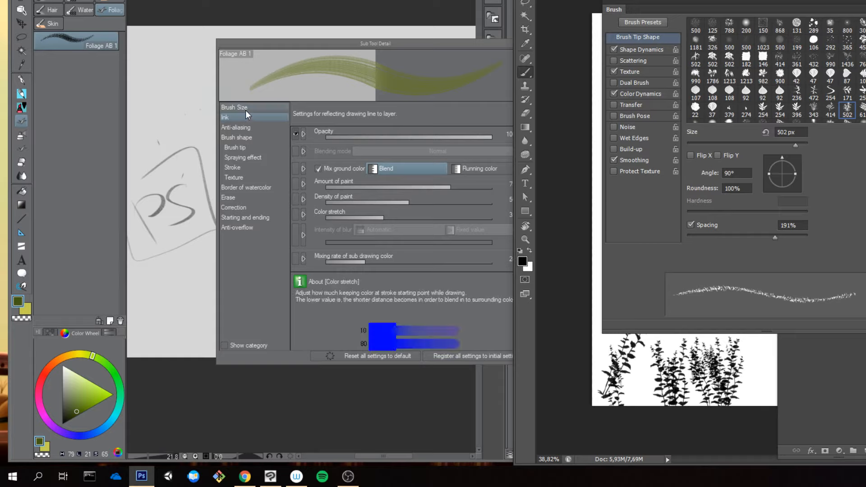
Step: Back in Clip Studio Paint, remove the input source that affects the brush tip's thickness
left_click(245, 146)
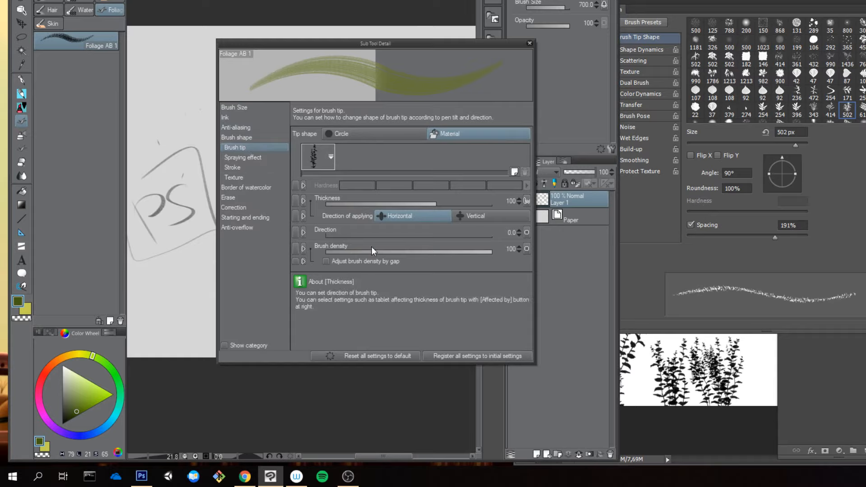
left_click(527, 201)
left_click(527, 271)
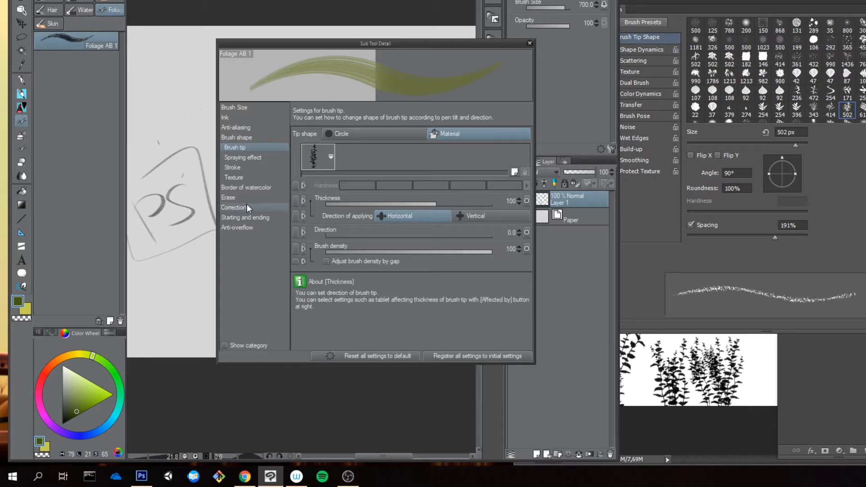
Step: Give the brush stroke a fixed gap of 56.8 and paint a vertical foliage test stroke on the canvas
left_click(253, 168)
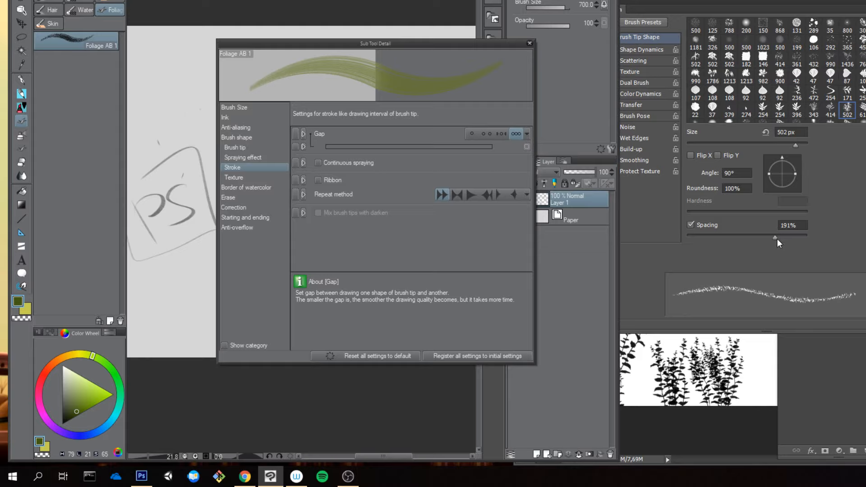
left_click(472, 134)
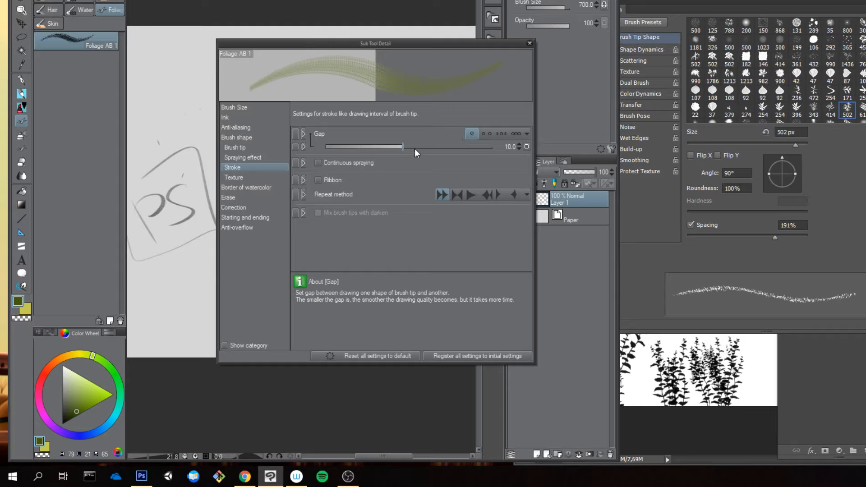
mouse_move(415, 148)
left_mouse_down()
mouse_move(408, 145)
mouse_move(425, 147)
left_mouse_up()
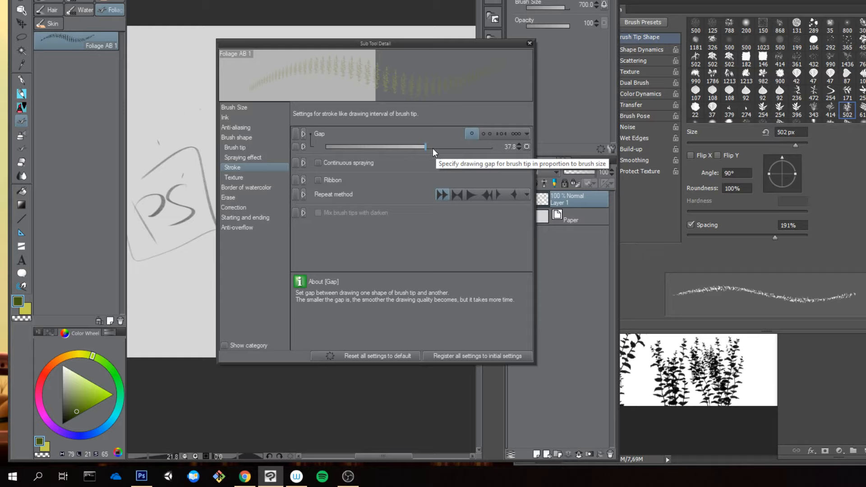
left_click(432, 148)
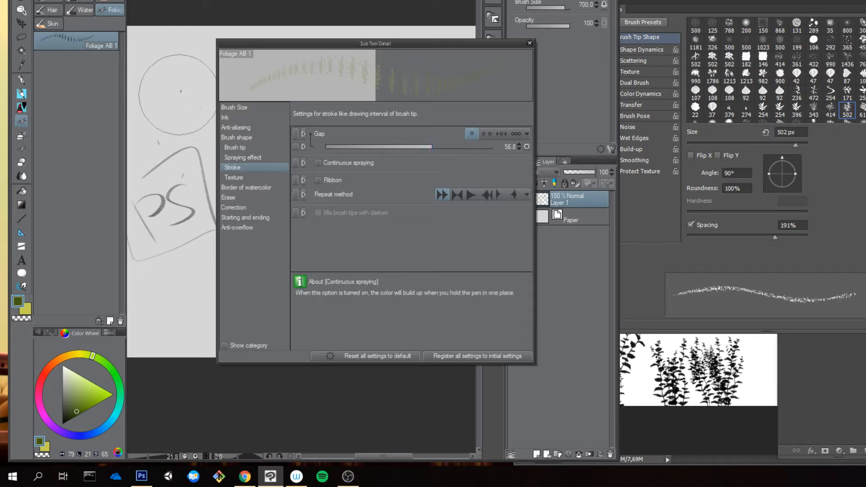
mouse_move(179, 107)
left_mouse_down()
mouse_move(176, 298)
mouse_move(170, 167)
mouse_move(151, 158)
mouse_move(199, 171)
mouse_move(178, 175)
mouse_move(187, 185)
mouse_move(168, 111)
mouse_move(169, 257)
mouse_move(182, 117)
mouse_move(180, 258)
left_mouse_up()
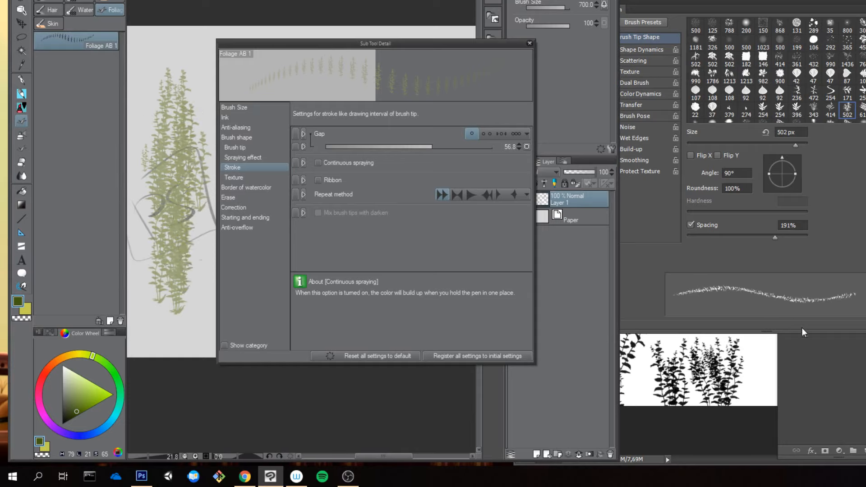
Step: In Photoshop, move the Brush panel aside and paint one vertical and several horizontal foliage strokes to compare the tip's direction
left_click(714, 3)
left_click_drag(672, 7, 801, 2)
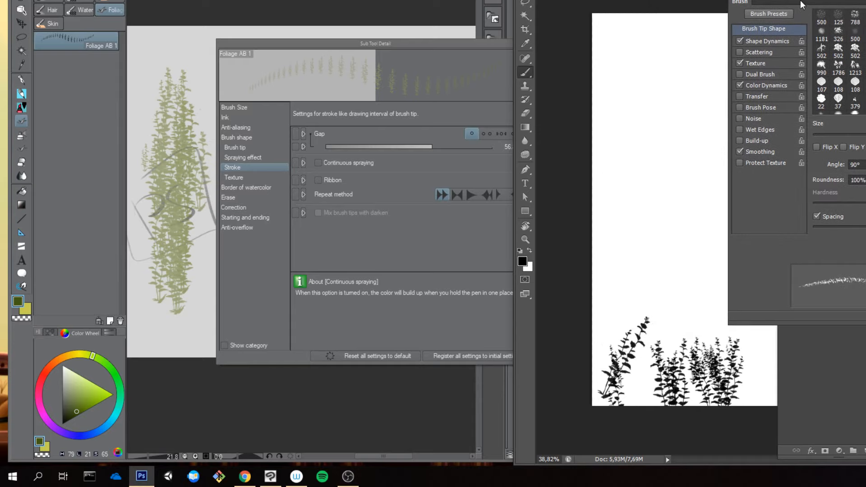
left_click_drag(648, 35, 645, 153)
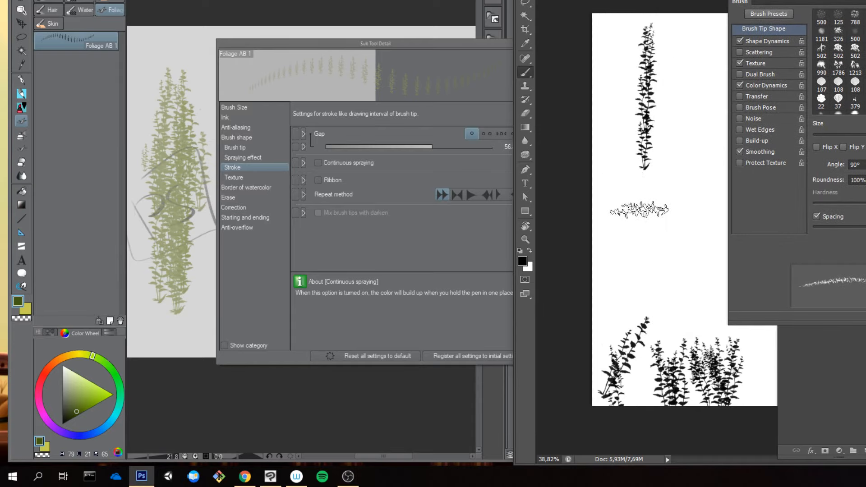
left_click_drag(644, 211, 659, 213)
left_click(668, 258)
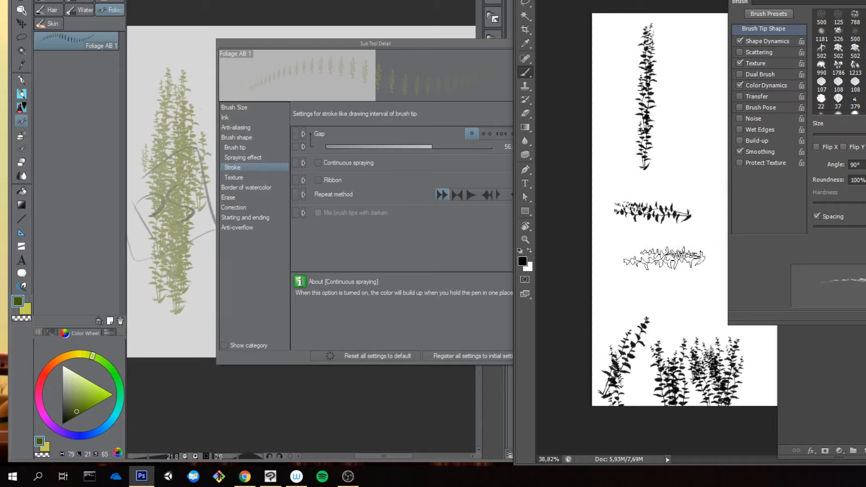
left_click_drag(649, 283, 663, 288)
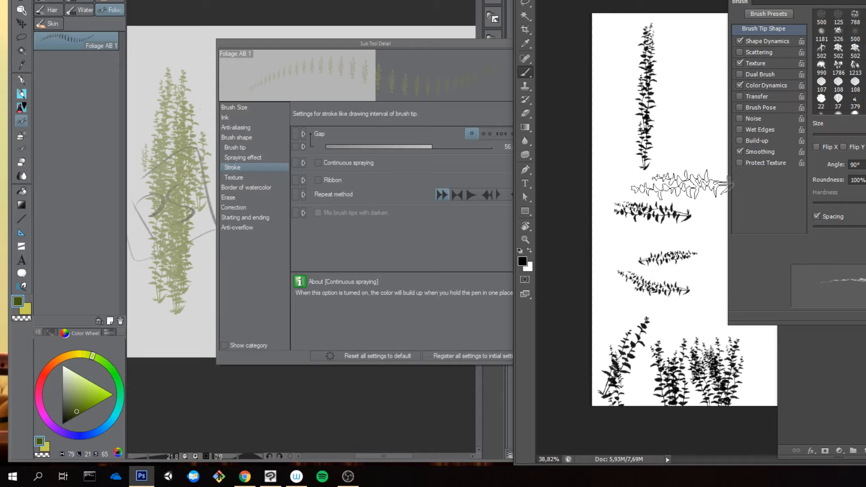
left_click_drag(653, 185, 663, 186)
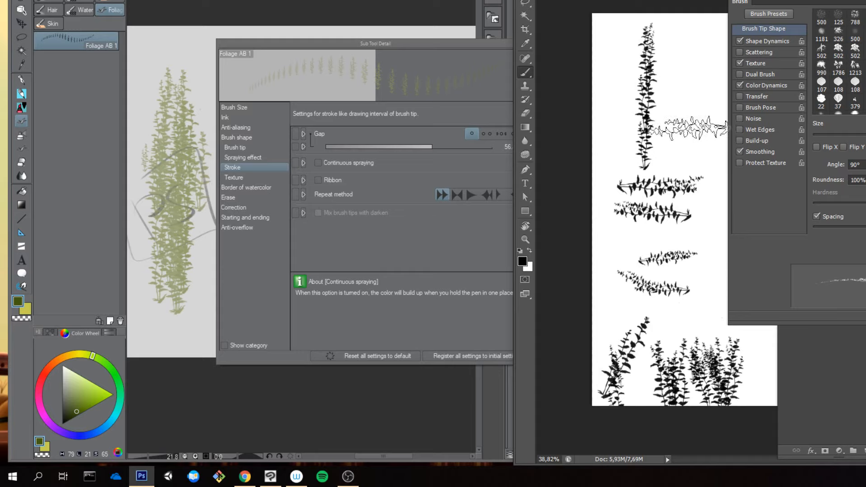
Step: Back in Clip Studio Paint, move the Sub Tool Detail window off the sketch and clear the layer
left_click(169, 146)
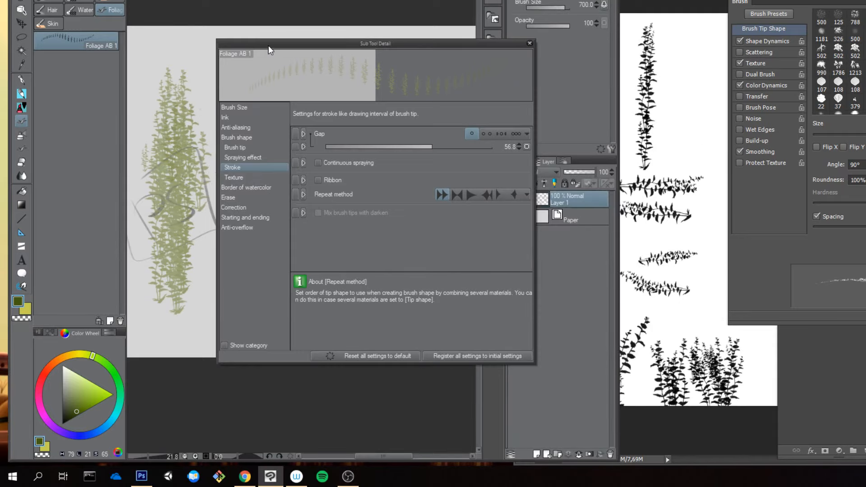
left_click_drag(268, 46, 415, 47)
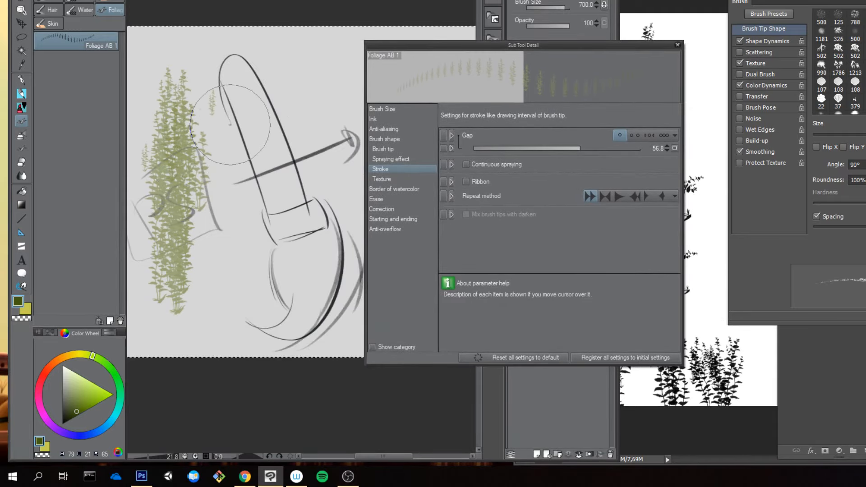
key("Delete")
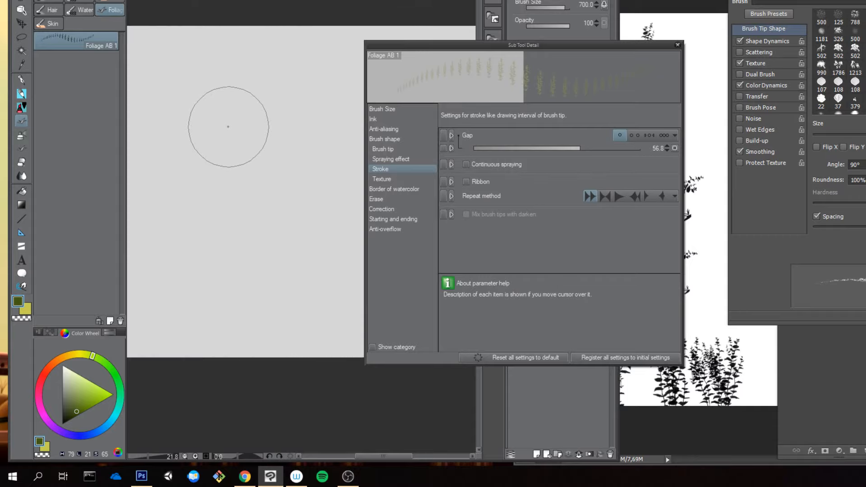
Step: Reduce the brush size to 400, paint vertical and horizontal foliage test strokes, and clear them from the layer
key("bracketleft")
key("bracketleft")
mouse_move(221, 76)
left_mouse_down()
mouse_move(227, 325)
mouse_move(212, 116)
left_mouse_up()
key("Delete")
key("Delete")
mouse_move(177, 162)
left_mouse_down()
mouse_move(274, 152)
mouse_move(302, 185)
left_mouse_up()
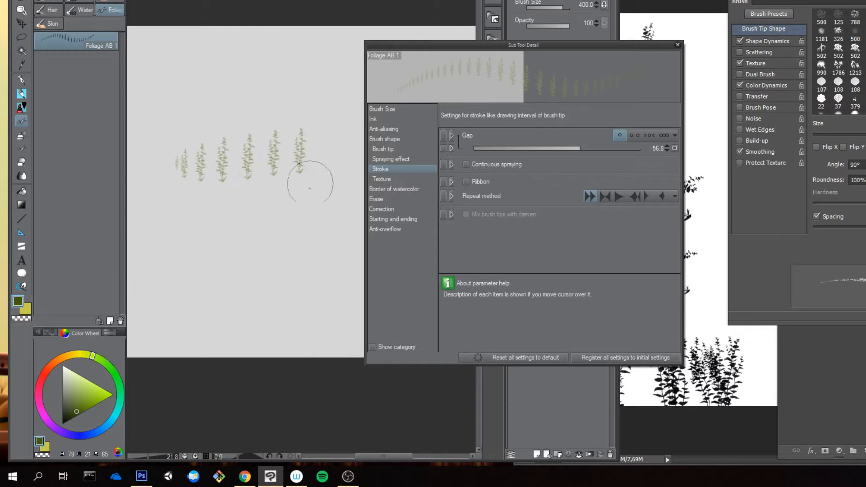
key("Delete")
Step: In the brush tip settings, make the tip's direction affected by Direction of pen
left_click_drag(402, 46, 289, 39)
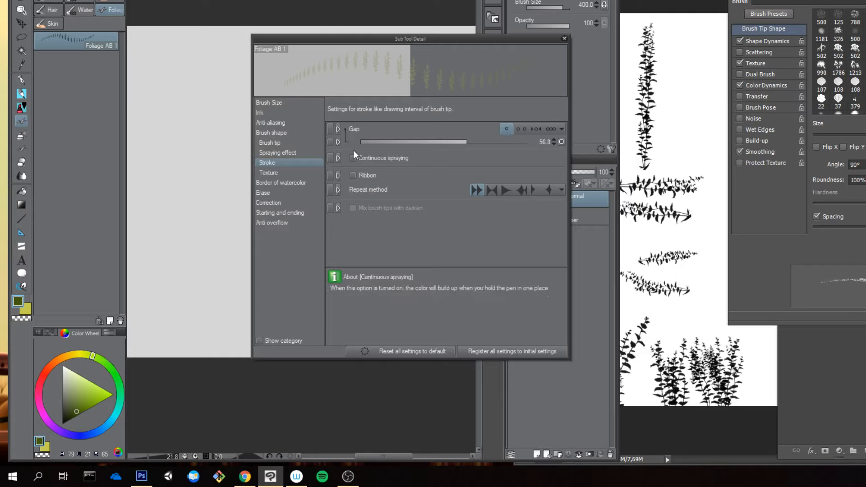
left_click(282, 152)
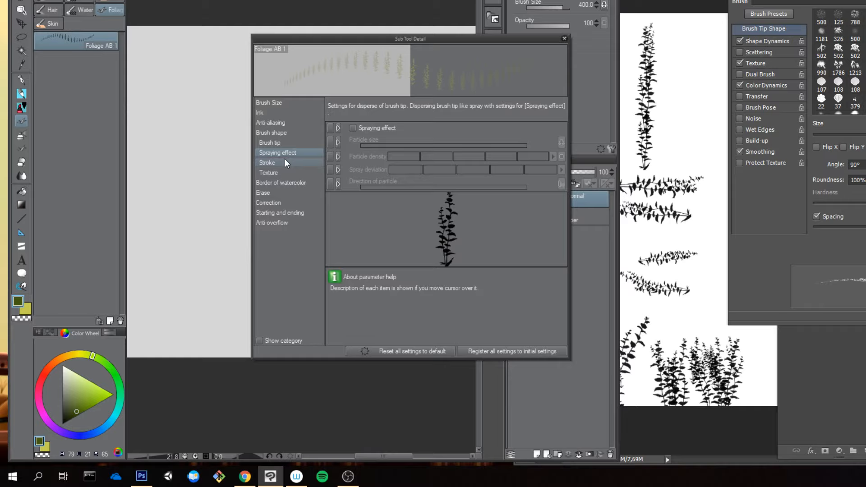
left_click(289, 143)
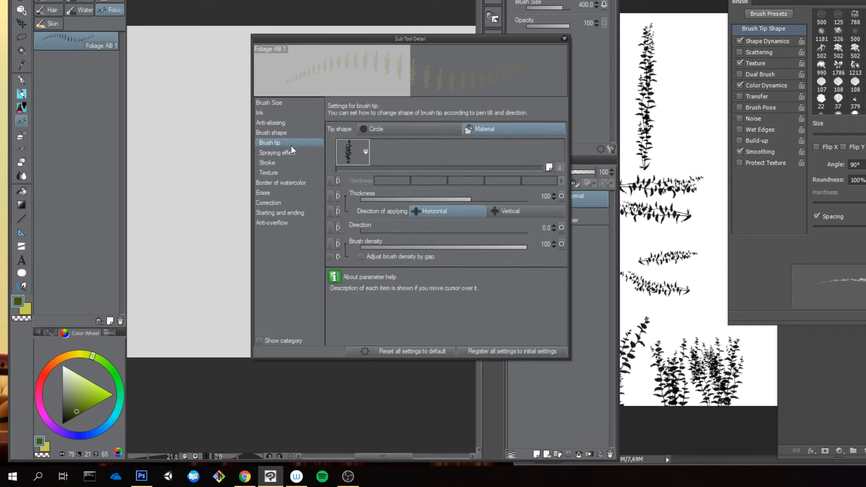
left_click(562, 227)
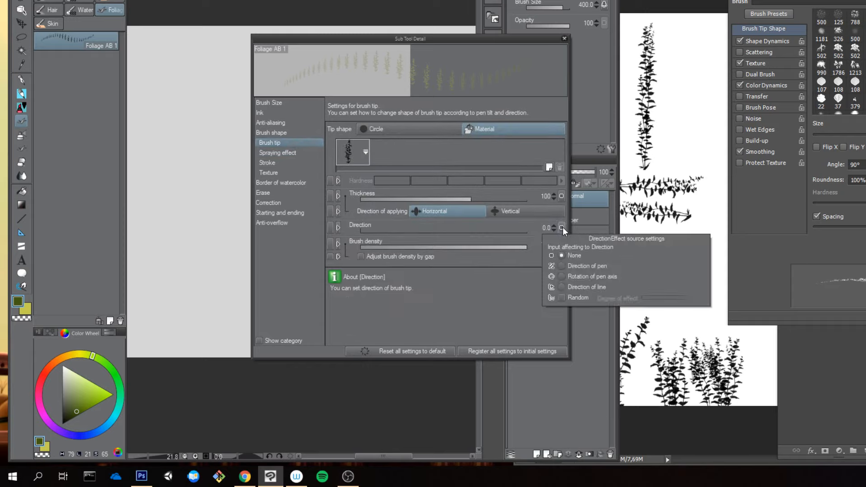
left_click(596, 265)
left_click(195, 171)
Step: Test the tip's direction with a vertical and a horizontal foliage stroke, and undo both strokes
left_click_drag(197, 163, 217, 289)
left_click_drag(165, 247, 221, 260)
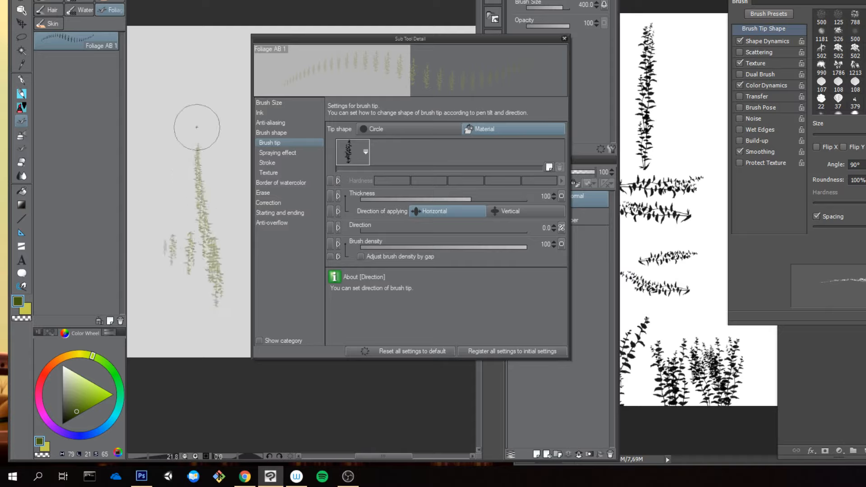
key("ctrl+z")
key("ctrl+z")
key("ctrl+z")
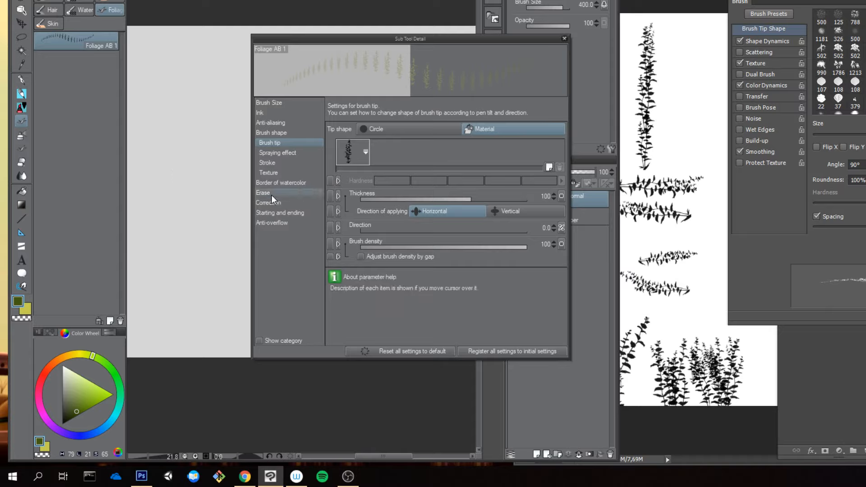
Step: Test the foliage tip with a downward and an upward stroke, and undo each one
mouse_move(195, 83)
left_mouse_down()
mouse_move(211, 230)
mouse_move(205, 275)
left_mouse_up()
key("ctrl+z")
mouse_move(197, 306)
left_mouse_down()
mouse_move(190, 145)
mouse_move(195, 184)
left_mouse_up()
key("ctrl+z")
Step: Raise the brush size to 800 and test single foliage stamps, undoing them and the accidental layer fill
key("bracketright")
key("bracketright")
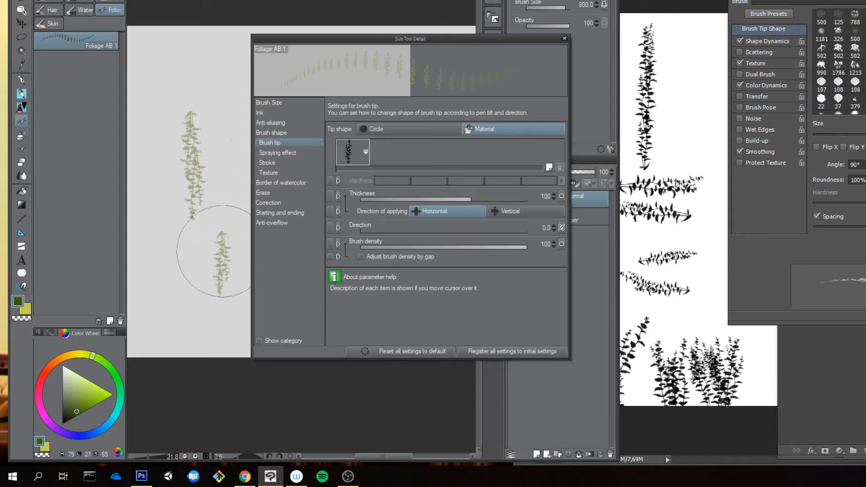
key("ctrl+z")
left_click(193, 221)
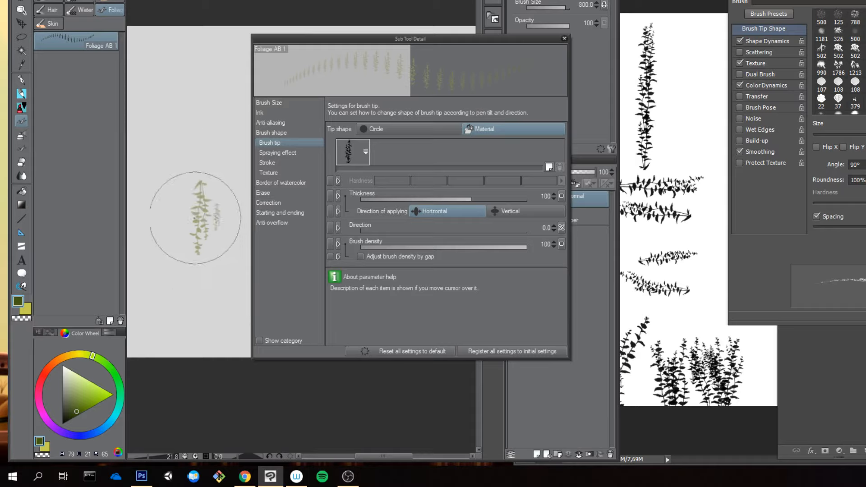
key("ctrl+z")
left_click(188, 212)
key("alt+Delete")
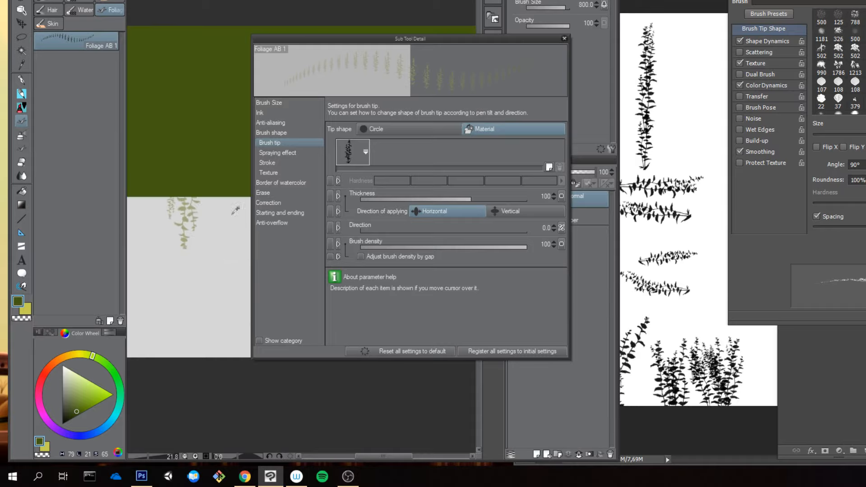
key("ctrl+z")
Step: Paint short and long vertical foliage test strokes at size 800, and undo them all
mouse_move(193, 138)
left_mouse_down()
mouse_move(194, 180)
mouse_move(186, 185)
left_mouse_up()
key("ctrl+z")
key("ctrl+z")
key("ctrl+z")
key("ctrl+z")
left_click(193, 195)
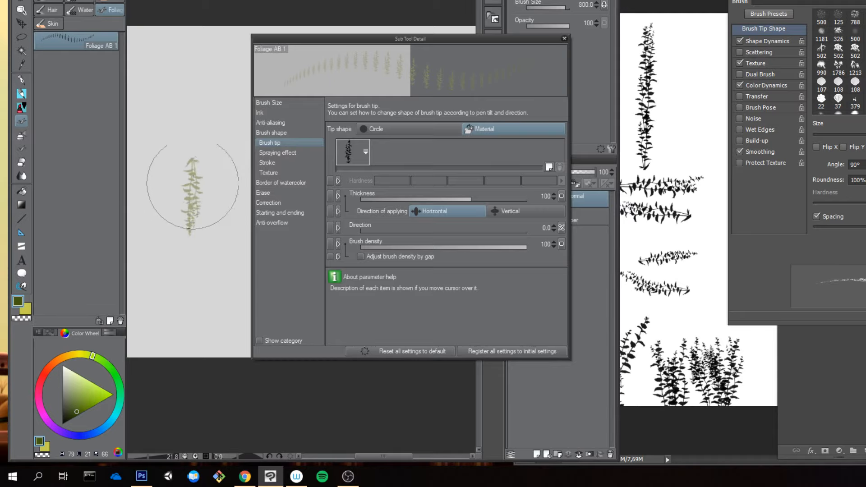
key("ctrl+z")
left_click_drag(197, 135, 172, 246)
key("ctrl+z")
key("ctrl+z")
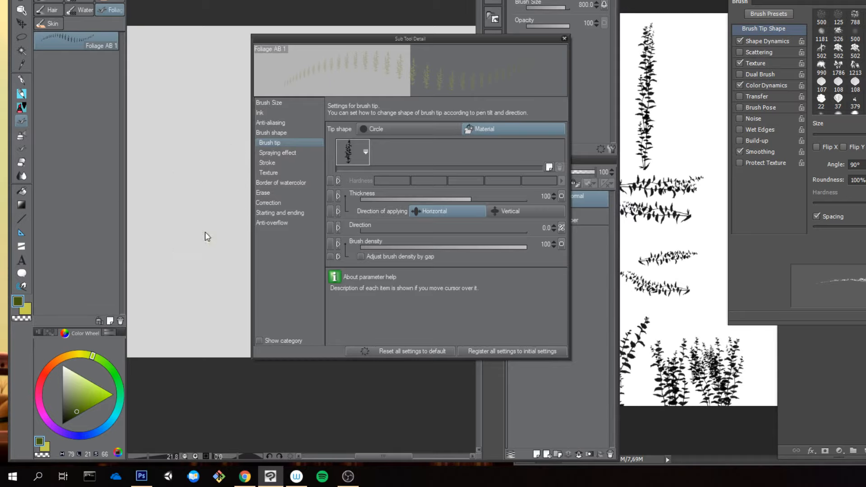
left_click(209, 228)
key("ctrl+z")
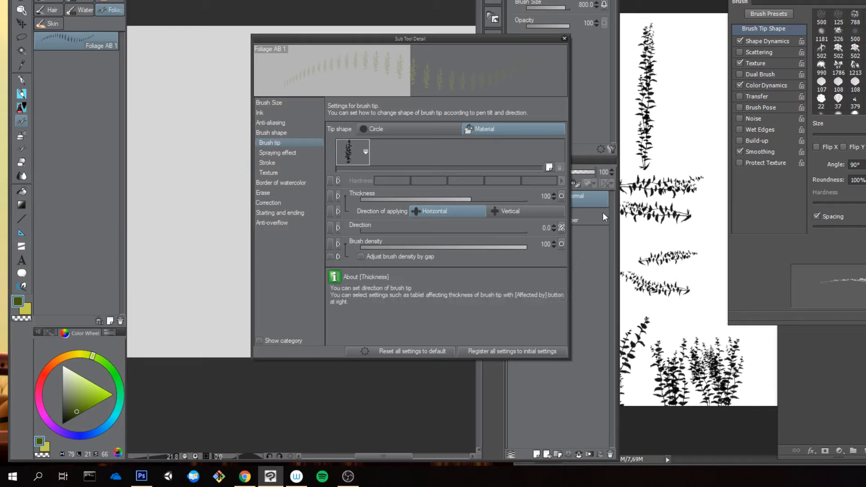
Step: Make the tip's direction affected by Direction of line, try and undo a stroke, and move Sub Tool Detail off the canvas
left_click(561, 228)
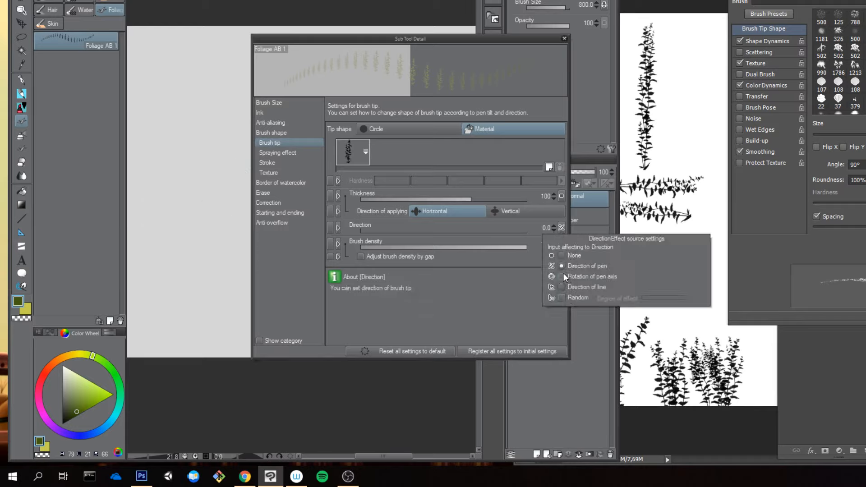
left_click(563, 287)
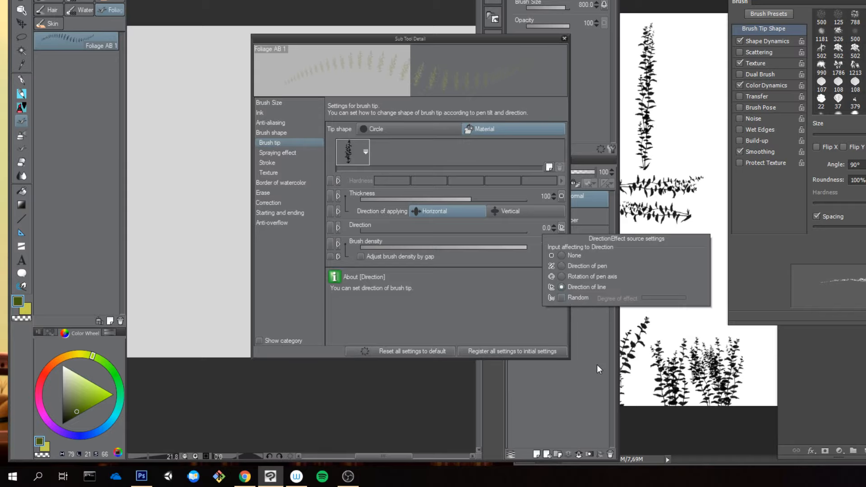
left_click(195, 116)
mouse_move(200, 83)
left_mouse_down()
mouse_move(196, 164)
mouse_move(207, 239)
left_mouse_up()
key("ctrl+z")
left_click_drag(284, 44, 503, 51)
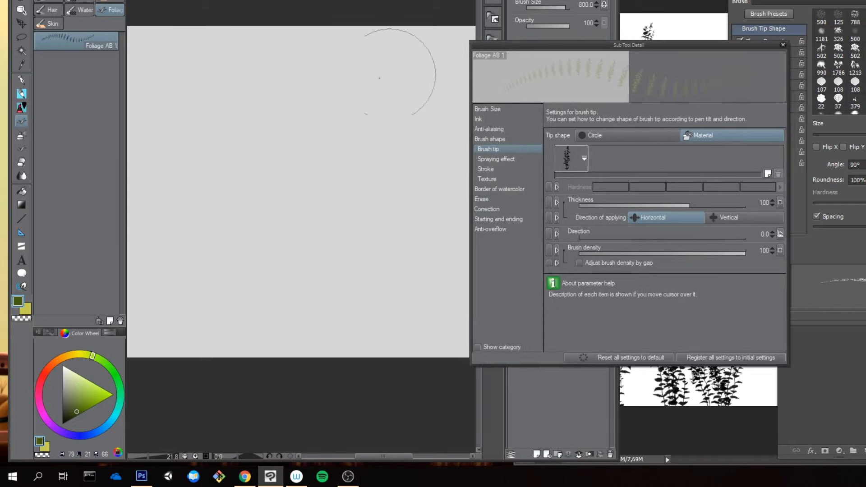
Step: Test how the tip follows the line with downward, upward and horizontal foliage strokes, and undo them all
mouse_move(257, 57)
left_mouse_down()
mouse_move(264, 289)
mouse_move(269, 160)
left_mouse_up()
key("ctrl+z")
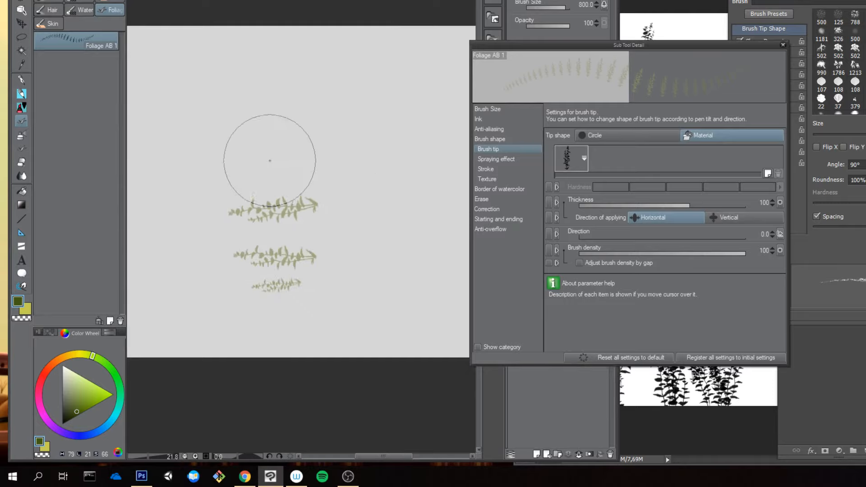
key("ctrl+z")
left_click_drag(271, 123, 273, 224)
key("ctrl+z")
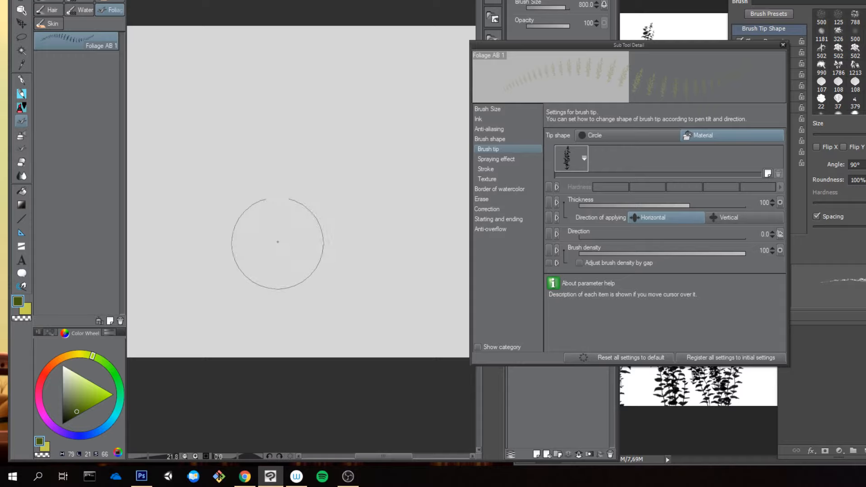
left_click_drag(283, 297, 281, 131)
key("ctrl+z")
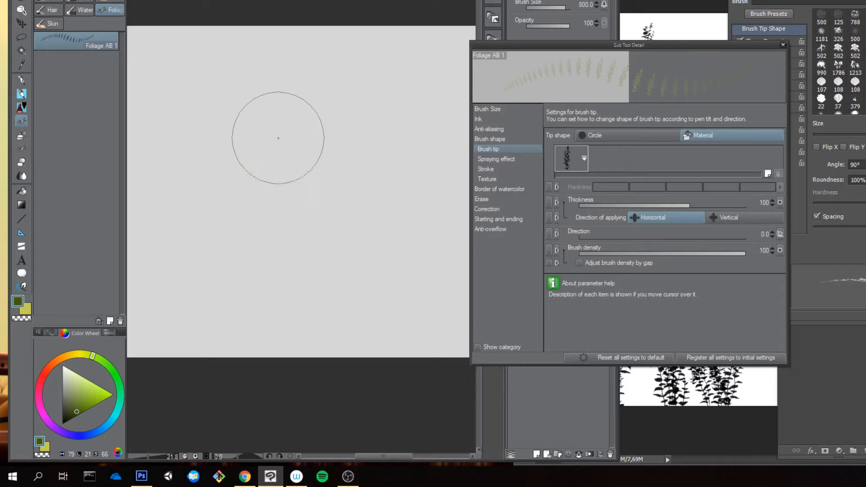
mouse_move(360, 204)
left_mouse_down()
mouse_move(211, 225)
mouse_move(228, 218)
mouse_move(224, 202)
mouse_move(363, 178)
mouse_move(337, 204)
mouse_move(238, 217)
mouse_move(327, 197)
left_mouse_up()
key("ctrl+z")
key("ctrl+z")
key("ctrl+z")
key("ctrl+z")
Step: Paint a downward comparison stroke in Photoshop, return to Clip Studio Paint, and try and undo the same stroke there
left_click(666, 27)
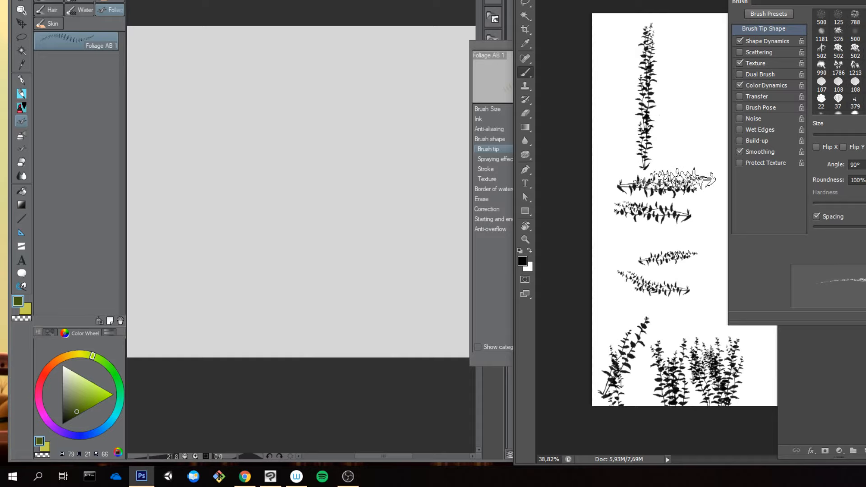
left_click_drag(670, 131, 663, 221)
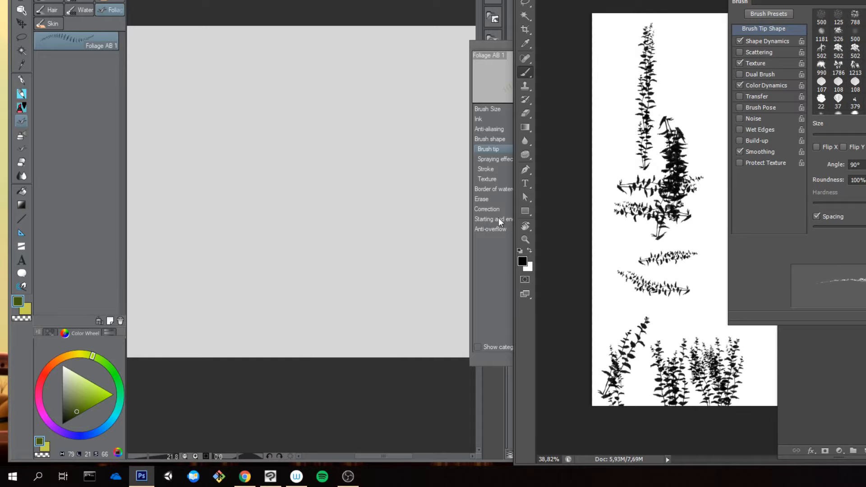
left_click(499, 217)
left_click_drag(313, 116, 310, 222)
key("ctrl+z")
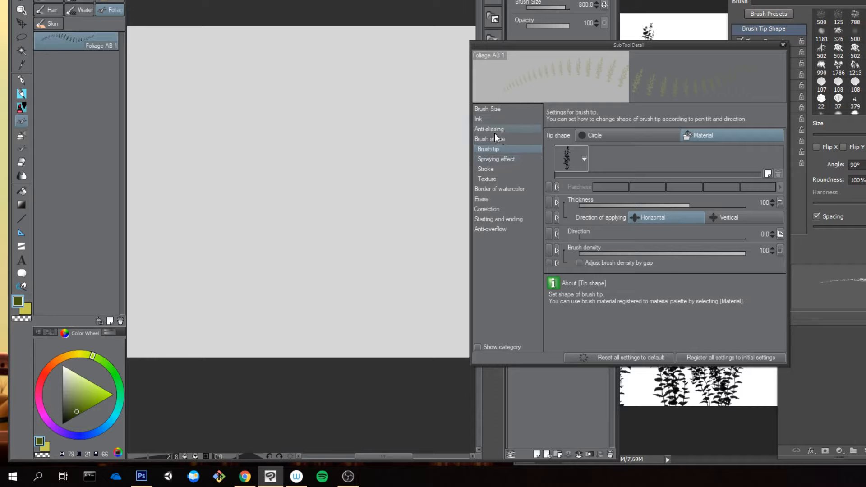
Step: Set the brush tip's Direction to 92.0, then test a downward and an upward foliage stroke and undo both
left_click(490, 119)
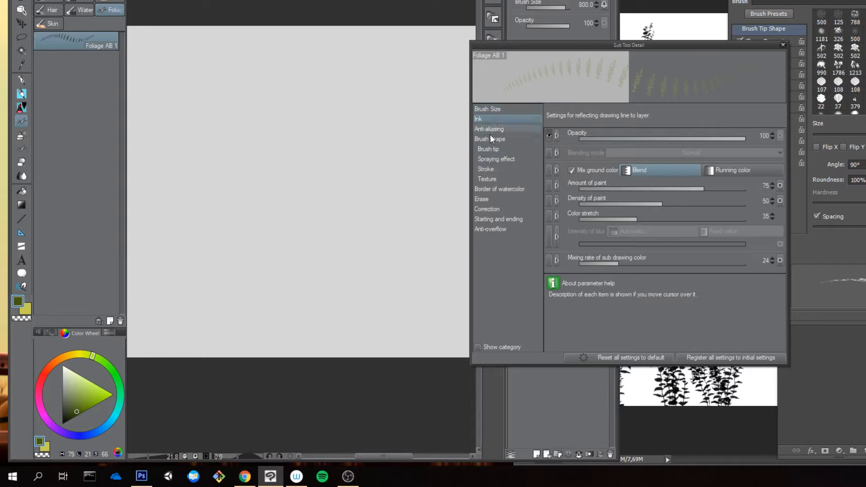
left_click(501, 150)
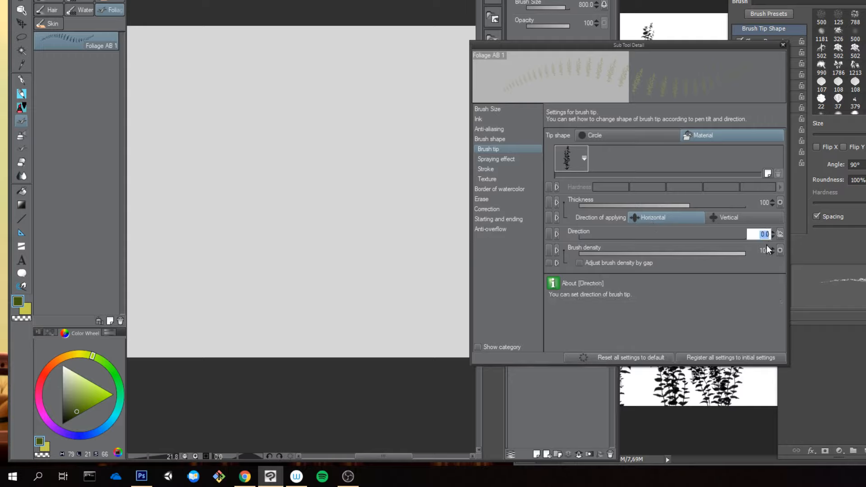
left_click(492, 110)
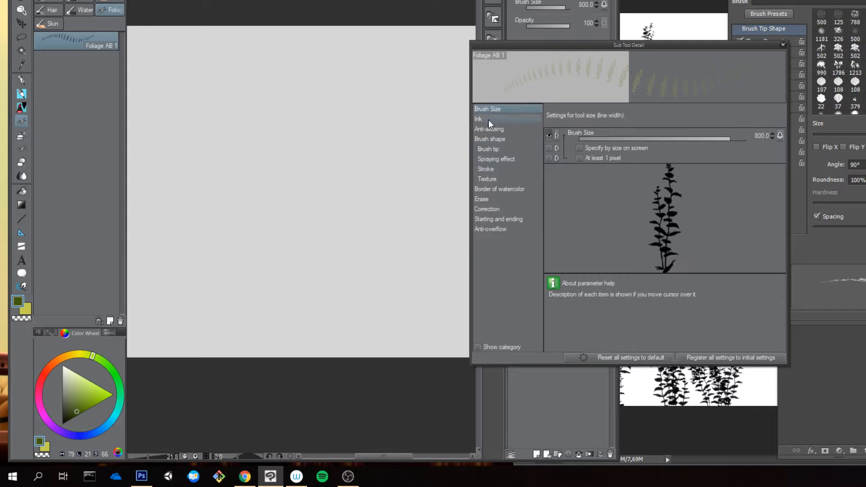
left_click(491, 137)
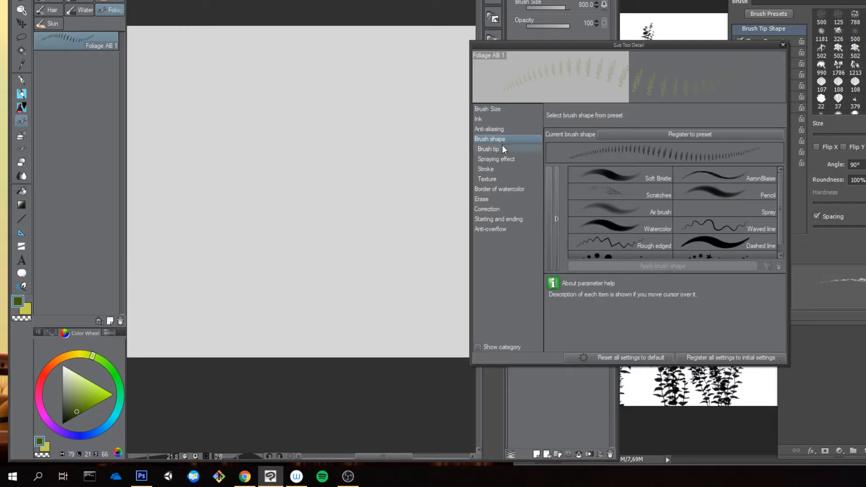
left_click(501, 149)
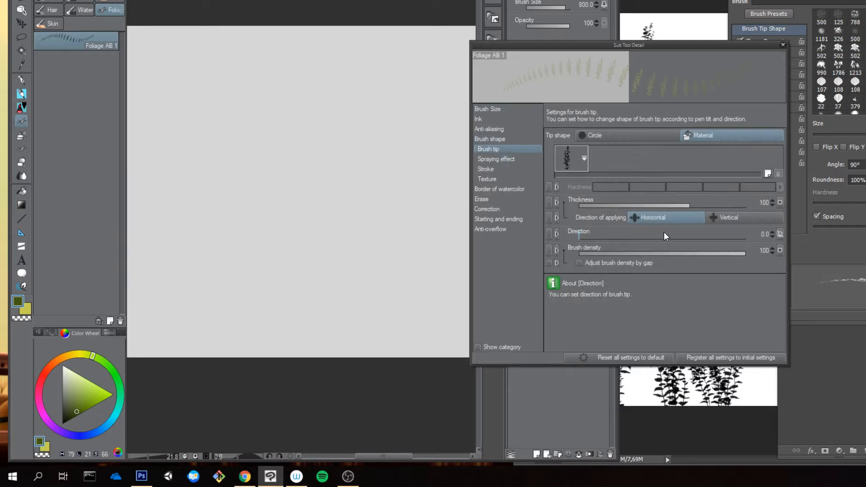
mouse_move(651, 237)
left_mouse_down()
mouse_move(671, 244)
mouse_move(707, 237)
mouse_move(605, 226)
mouse_move(621, 235)
left_mouse_up()
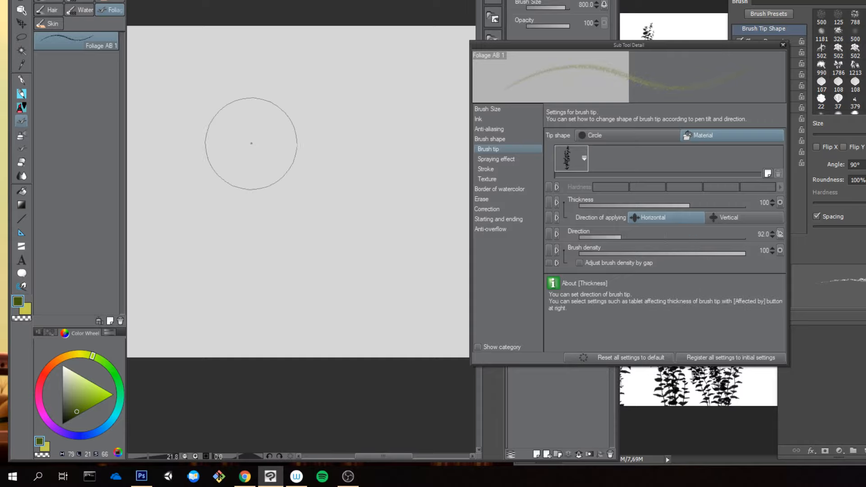
left_click_drag(262, 79, 264, 226)
key("ctrl+z")
mouse_move(274, 257)
left_mouse_down()
mouse_move(267, 151)
mouse_move(273, 61)
left_mouse_up()
key("ctrl+z")
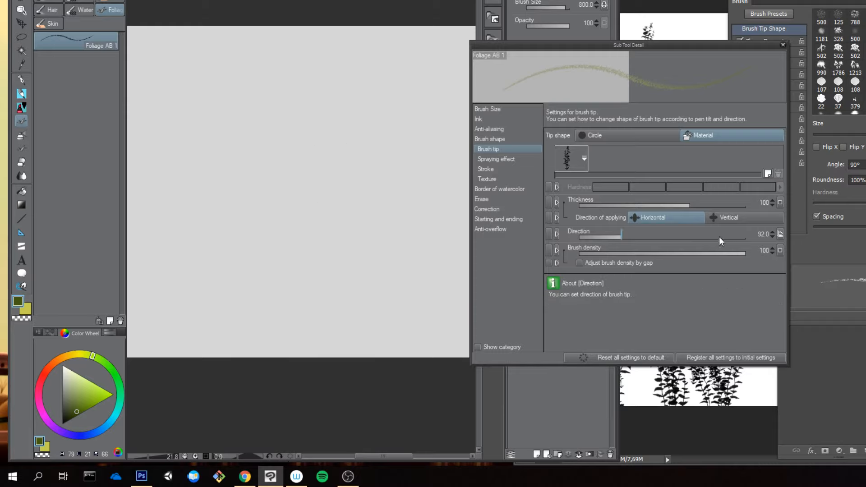
Step: Set the brush tip's Direction to 268.0, then test it with a downward foliage stroke and undo it
left_click(719, 236)
left_click_drag(718, 236, 732, 238)
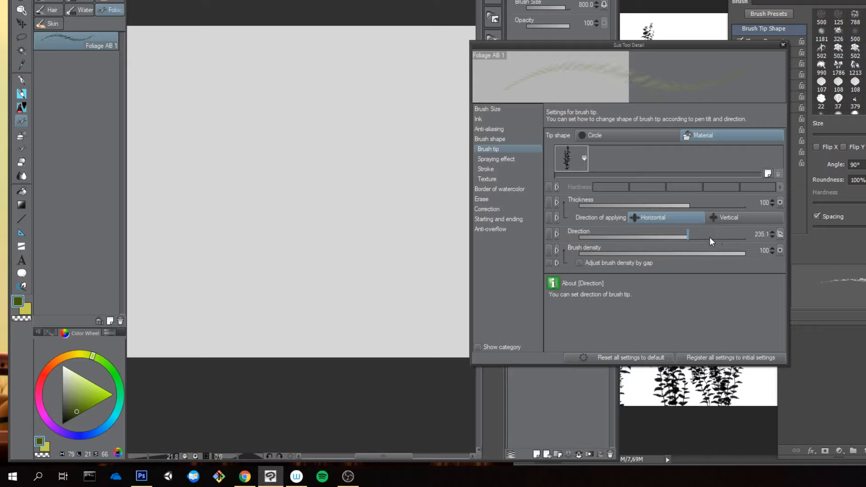
mouse_move(711, 237)
left_mouse_down()
mouse_move(692, 237)
mouse_move(701, 239)
left_mouse_up()
mouse_move(289, 120)
left_mouse_down()
mouse_move(299, 187)
mouse_move(293, 242)
left_mouse_up()
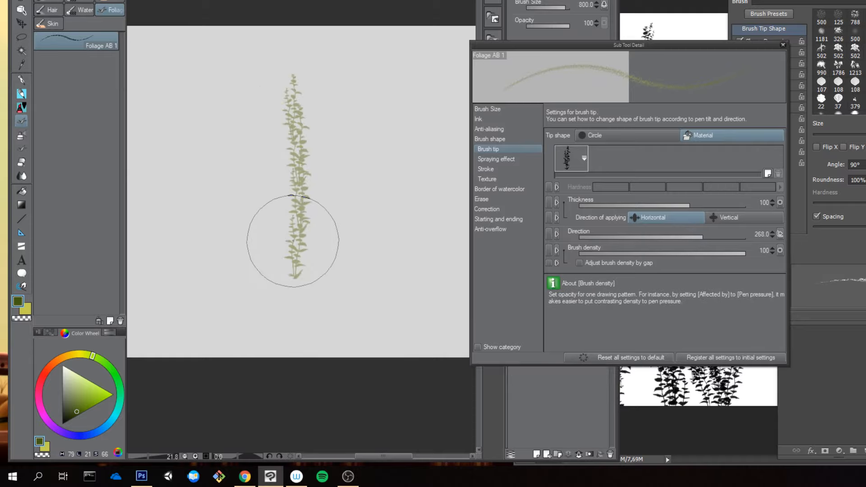
key("ctrl+z")
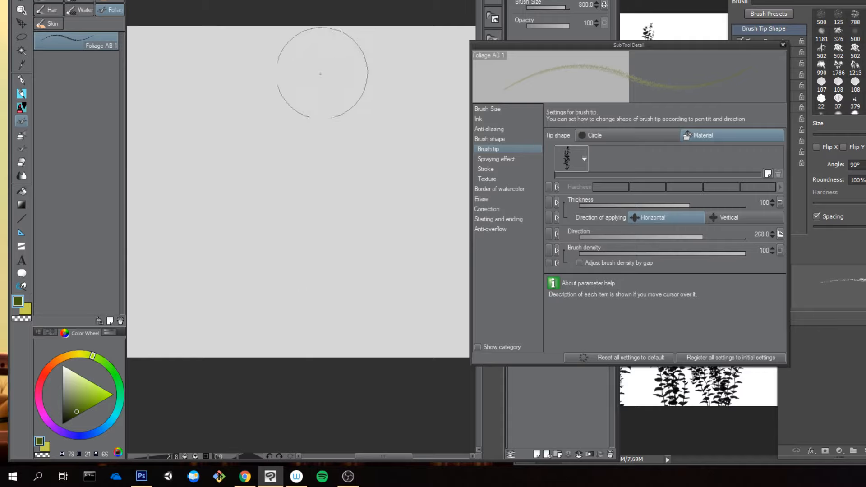
Step: Check the 268.0 tip direction with repeated downward, upward and horizontal foliage strokes, undoing all of them
mouse_move(298, 58)
left_mouse_down()
mouse_move(298, 190)
mouse_move(315, 257)
mouse_move(313, 309)
left_mouse_up()
key("ctrl+z")
mouse_move(262, 81)
left_mouse_down()
mouse_move(258, 104)
mouse_move(294, 155)
mouse_move(300, 205)
mouse_move(268, 257)
mouse_move(286, 312)
mouse_move(278, 114)
mouse_move(280, 266)
left_mouse_up()
key("ctrl+z")
key("ctrl+z")
mouse_move(293, 318)
left_mouse_down()
mouse_move(284, 286)
mouse_move(293, 94)
left_mouse_up()
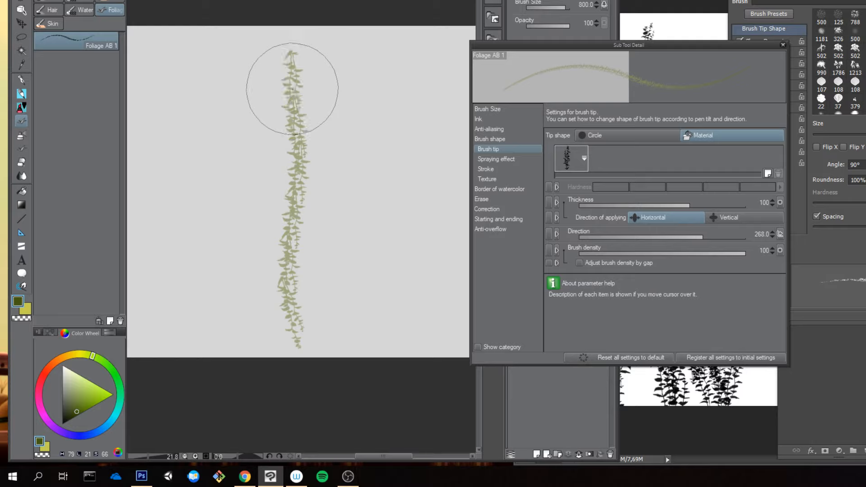
key("ctrl+z")
mouse_move(389, 186)
left_mouse_down()
mouse_move(243, 178)
mouse_move(402, 155)
left_mouse_up()
key("ctrl+z")
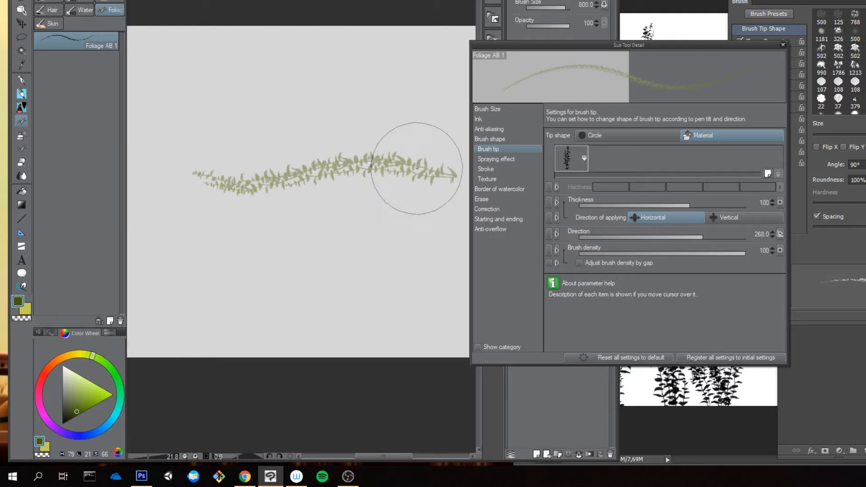
key("ctrl+z")
mouse_move(324, 60)
left_mouse_down()
mouse_move(289, 96)
mouse_move(321, 292)
left_mouse_up()
key("ctrl+z")
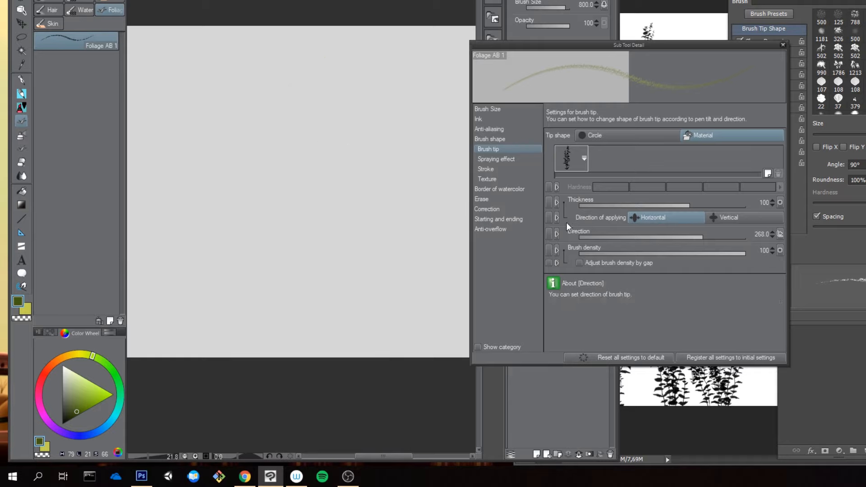
Step: Switch to Photoshop, clear all painted strokes from the layer, and move the Brush panel away from the canvas
left_click(693, 25)
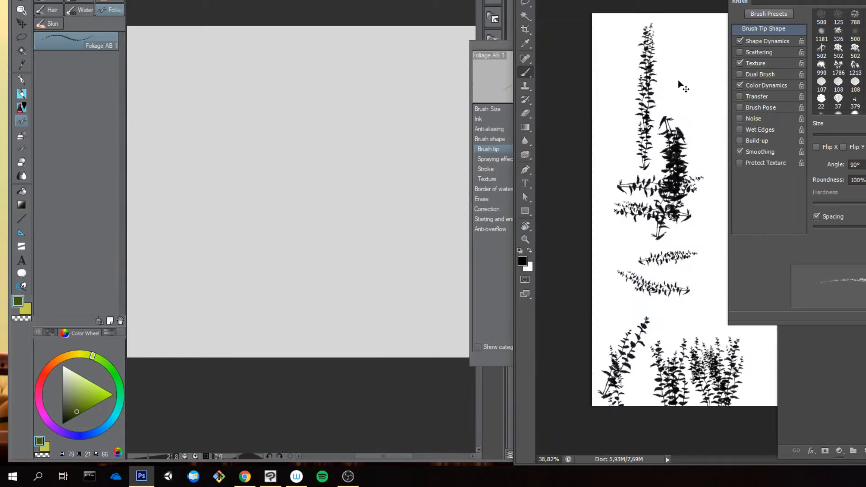
key("ctrl+a")
key("ctrl+d")
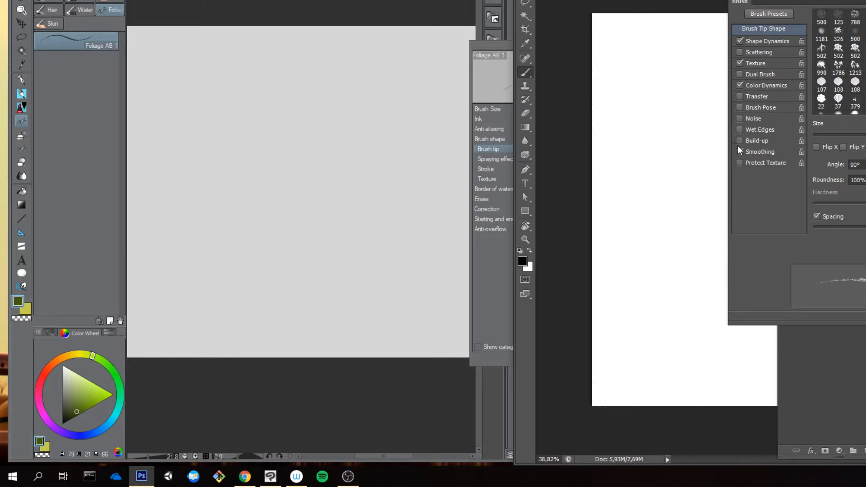
mouse_move(790, 2)
left_mouse_down()
mouse_move(835, 20)
mouse_move(814, 18)
left_mouse_up()
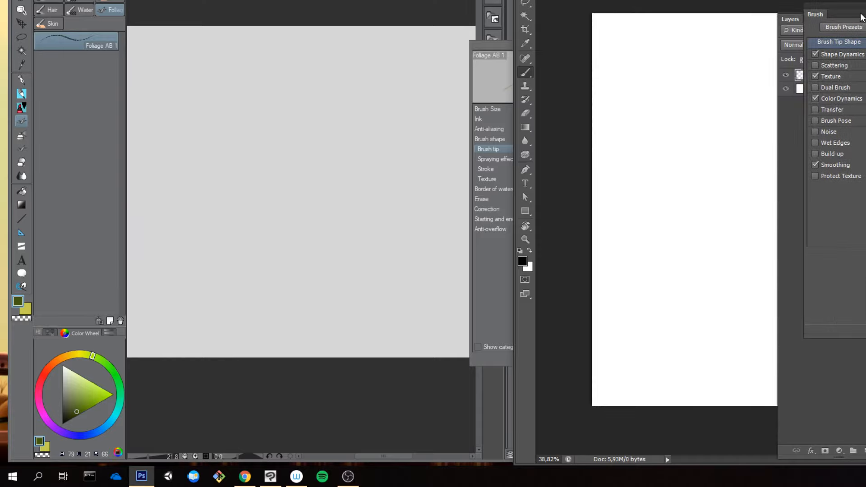
Step: Set the foreground color to the muted yellow-green a4b377
left_click(522, 260)
left_click(786, 164)
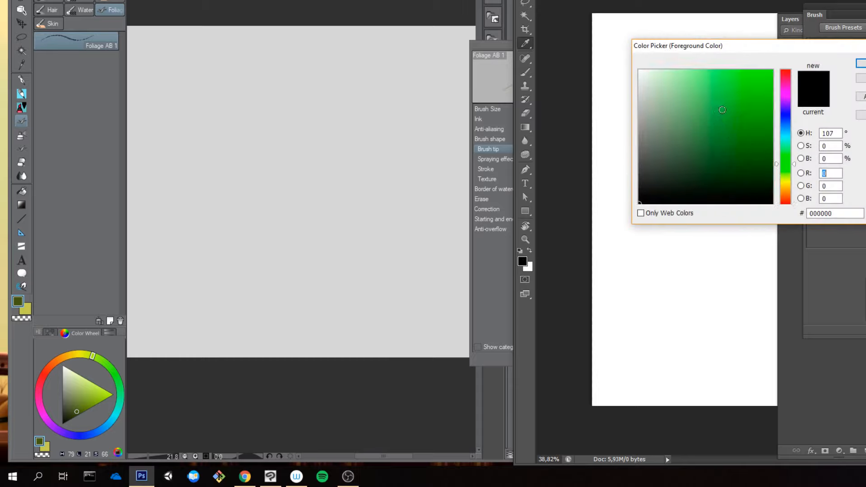
left_click(722, 109)
left_click_drag(791, 163, 787, 148)
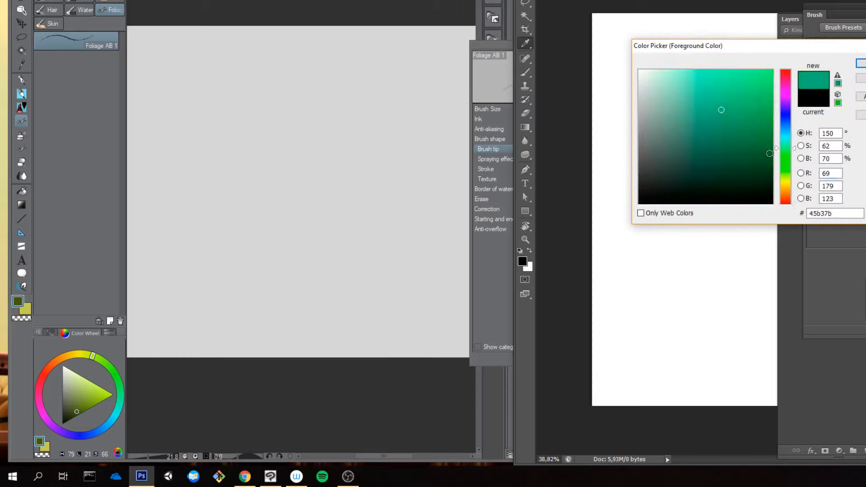
left_click(787, 176)
left_click(683, 109)
left_click(862, 64)
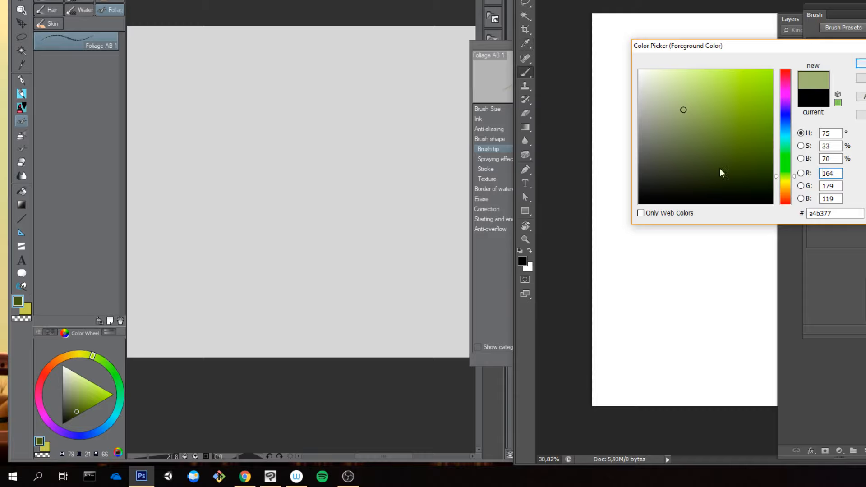
Step: Swap the foreground and background colors and set the new foreground to a darker muted green
key("x")
left_click(525, 263)
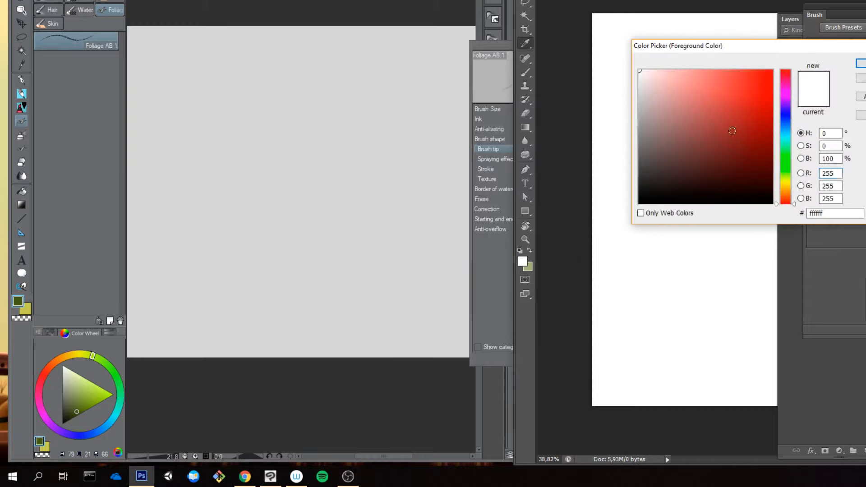
left_click(787, 176)
mouse_move(714, 133)
left_mouse_down()
mouse_move(698, 125)
mouse_move(702, 139)
left_mouse_up()
key("Return")
Step: Test the two-green foliage brush with several downward strokes on the Photoshop canvas, undoing all of them
left_click_drag(663, 50, 658, 274)
key("ctrl+z")
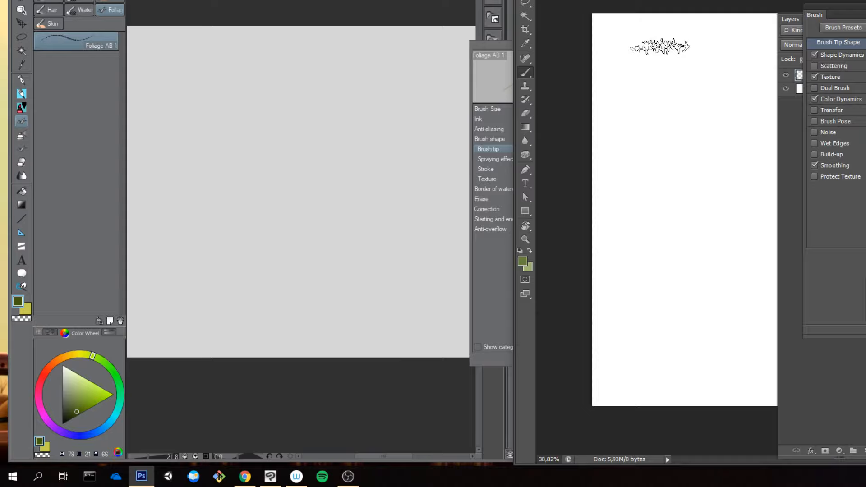
left_click_drag(666, 26, 663, 251)
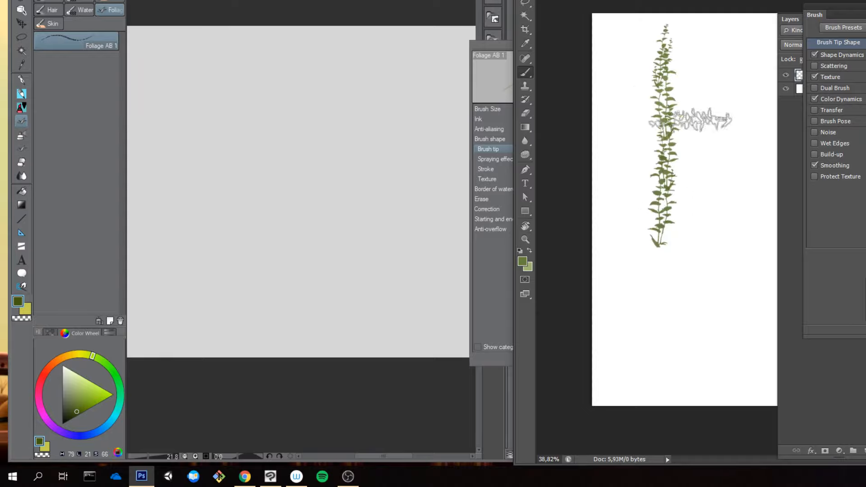
key("ctrl+z")
key("ctrl+z")
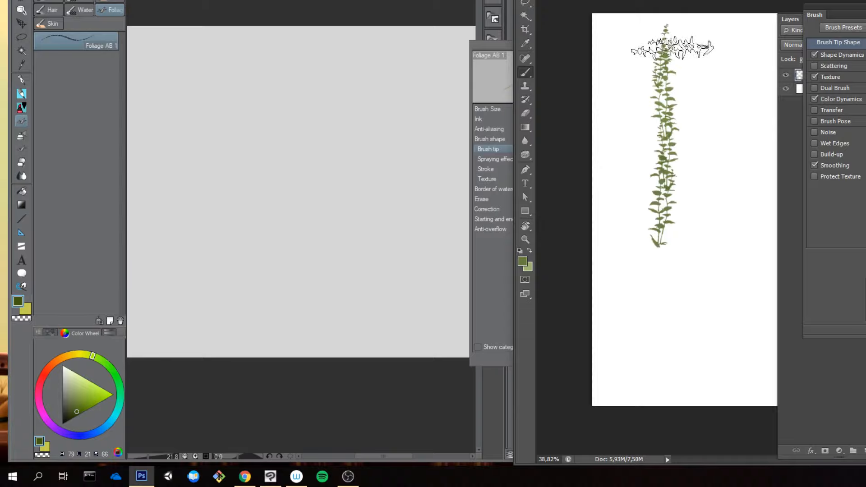
key("ctrl+z")
left_click_drag(667, 45, 664, 256)
key("ctrl+z")
key("ctrl+z")
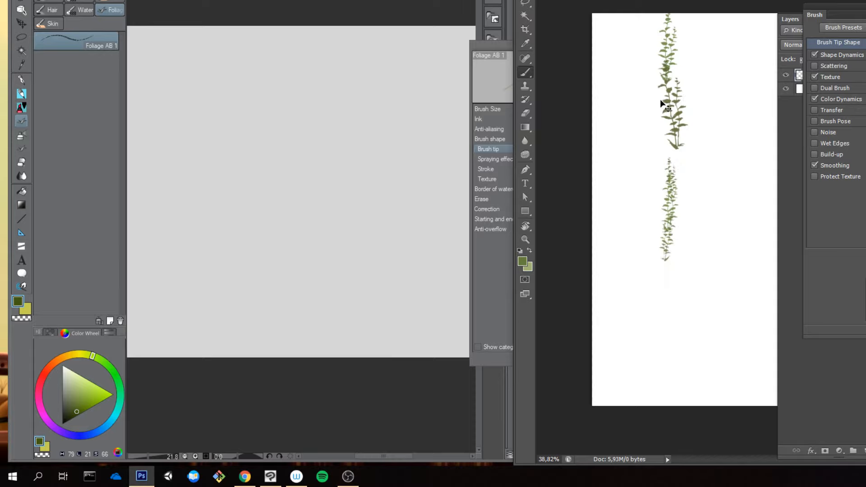
key("ctrl+z")
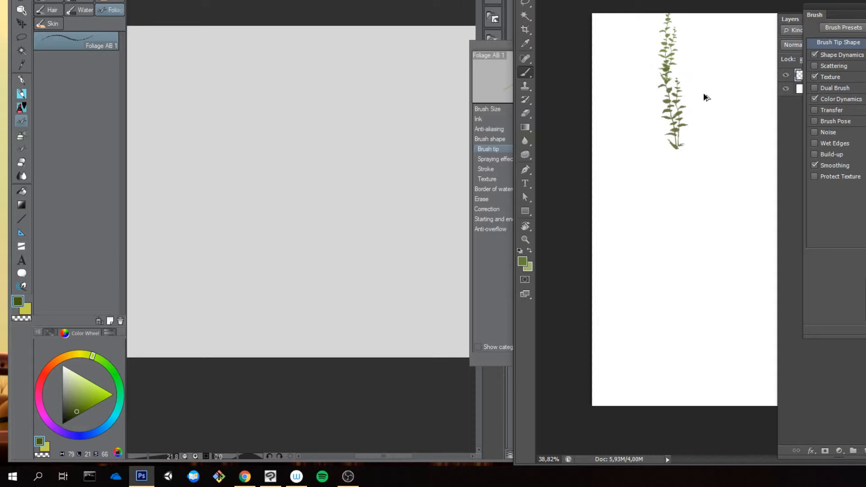
key("ctrl+z")
key("ctrl+z")
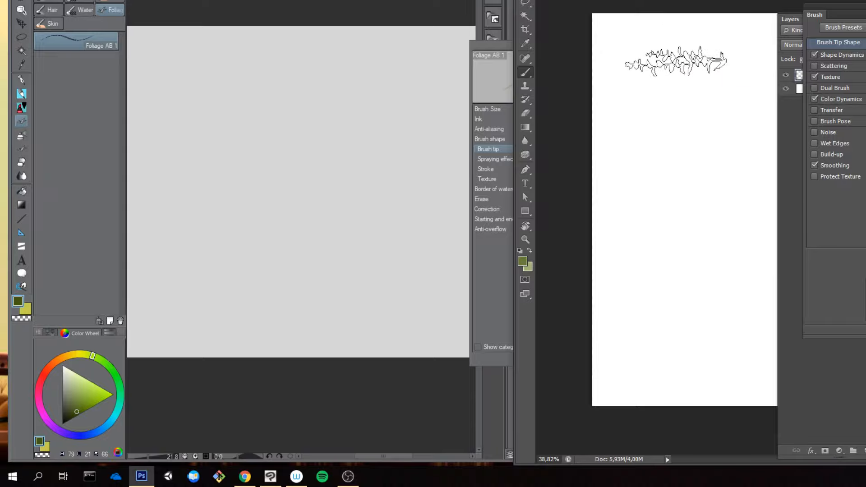
Step: Paint a cluster of overlapping vertical foliage strokes down the middle of the Photoshop canvas as a color reference
left_click_drag(676, 63, 677, 79)
left_click_drag(681, 129, 677, 217)
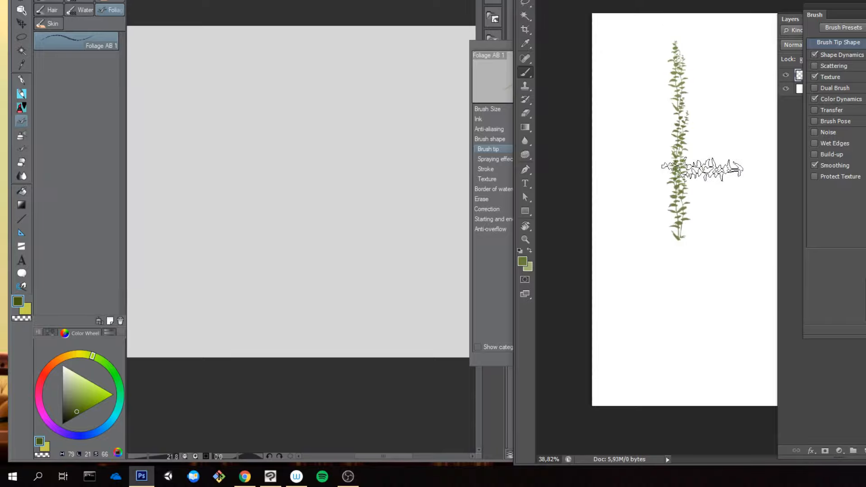
left_click_drag(703, 99, 705, 228)
left_click_drag(687, 145, 682, 323)
left_click_drag(661, 76, 659, 336)
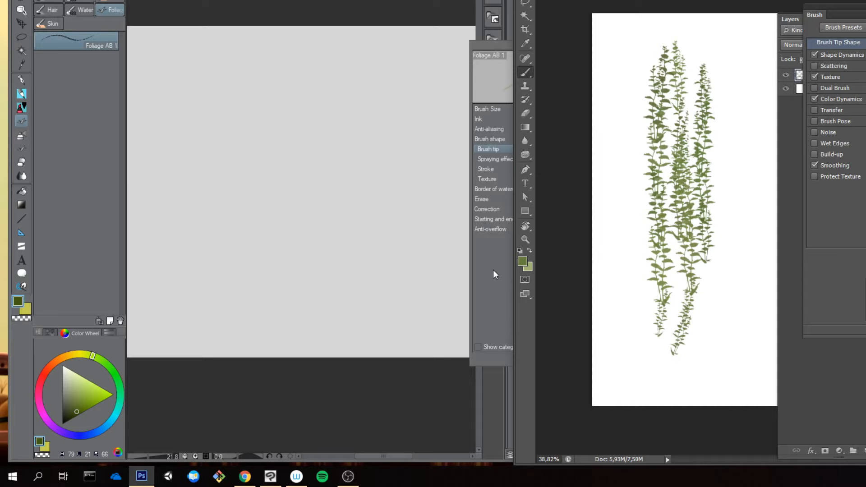
Step: Switch to Clip Studio Paint and compare its Foliage AB 1 brush with downward test strokes, undoing each
left_click(298, 150)
left_click_drag(263, 155, 269, 265)
key("ctrl+z")
mouse_move(282, 106)
left_mouse_down()
mouse_move(273, 225)
mouse_move(273, 103)
mouse_move(278, 158)
left_mouse_up()
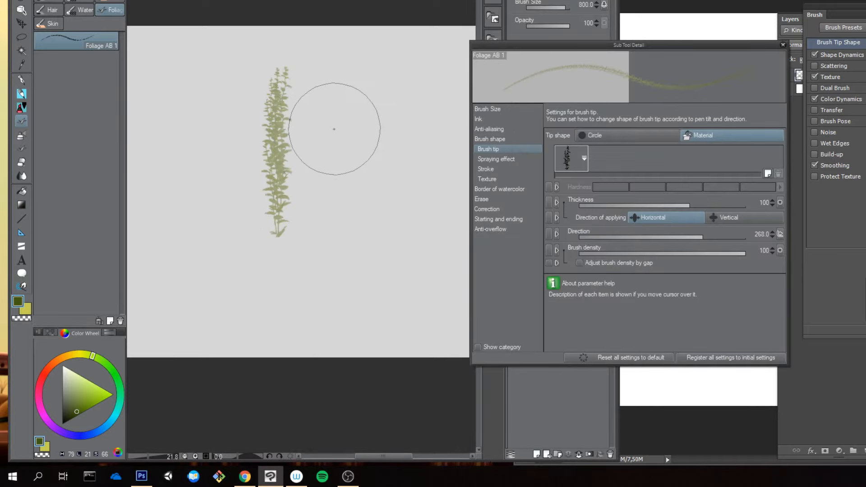
key("ctrl+z")
left_click_drag(332, 112, 319, 247)
key("ctrl+z")
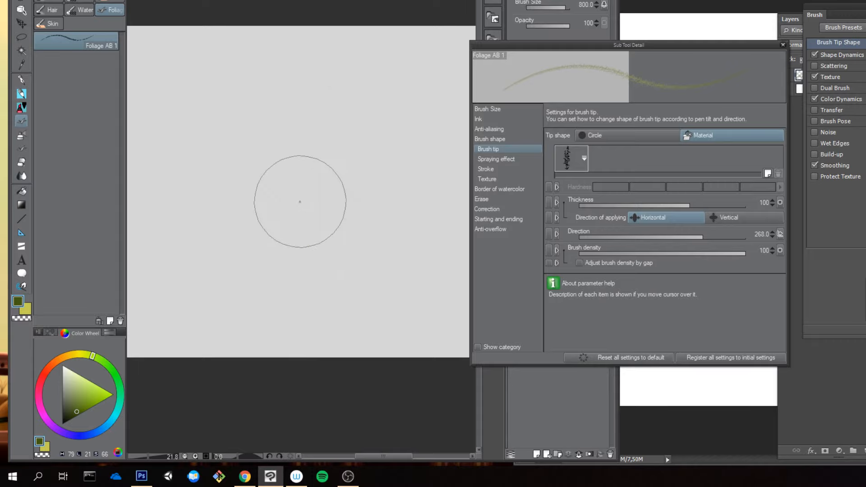
Step: Inspect the brush's Spraying effect and Stroke settings, then try short foliage marks on the canvas and undo them
left_click(494, 160)
left_click(486, 169)
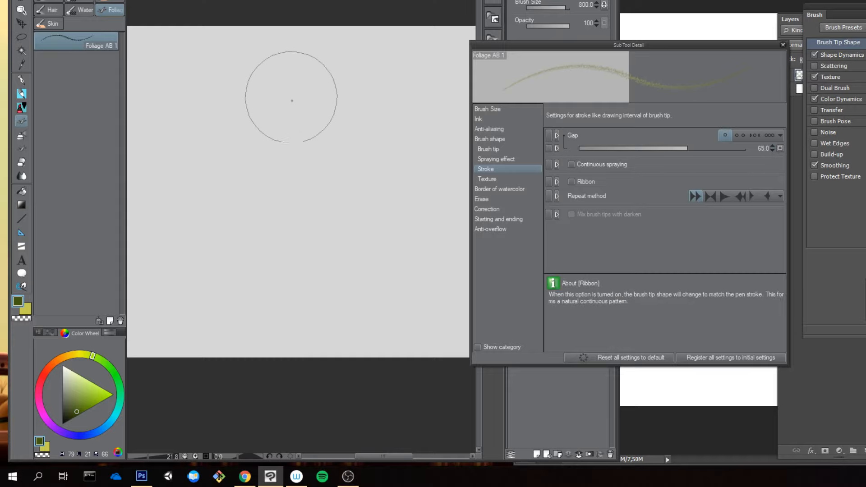
left_click(292, 100)
left_click(330, 118)
mouse_move(350, 90)
left_mouse_down()
mouse_move(353, 132)
mouse_move(389, 145)
left_mouse_up()
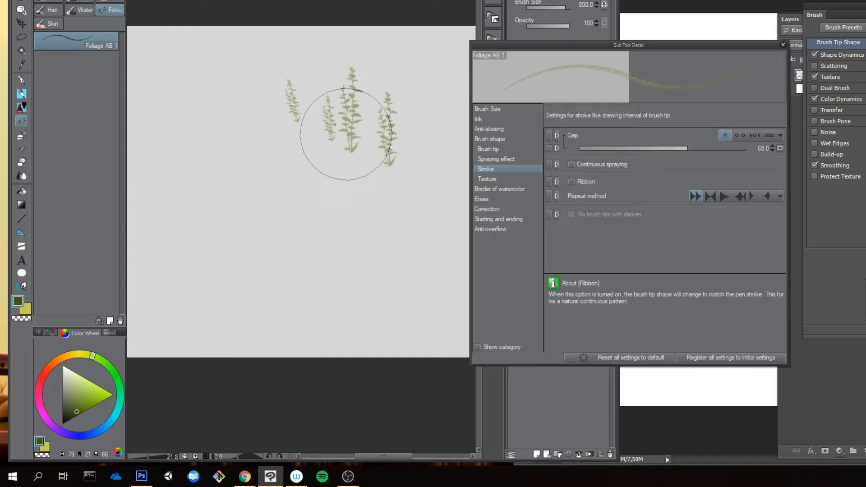
key("ctrl+z")
Step: Compare downward foliage strokes painted with the main and the sub drawing color, undoing each one
key("ctrl+z")
key("ctrl+z")
key("ctrl+z")
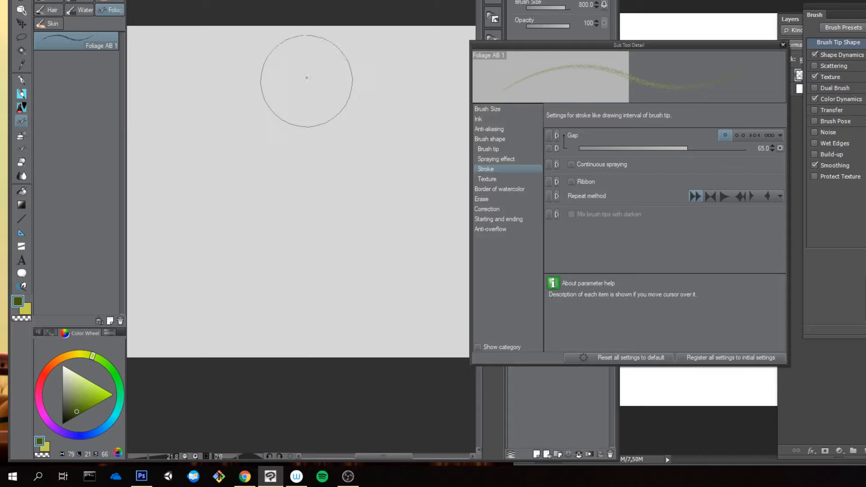
left_click_drag(306, 77, 294, 306)
key("ctrl+z")
key("x")
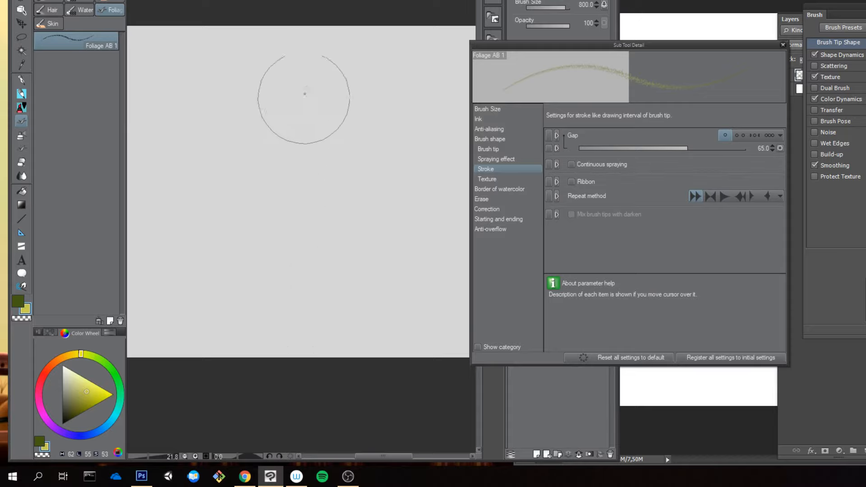
left_click_drag(305, 100, 315, 259)
key("ctrl+z")
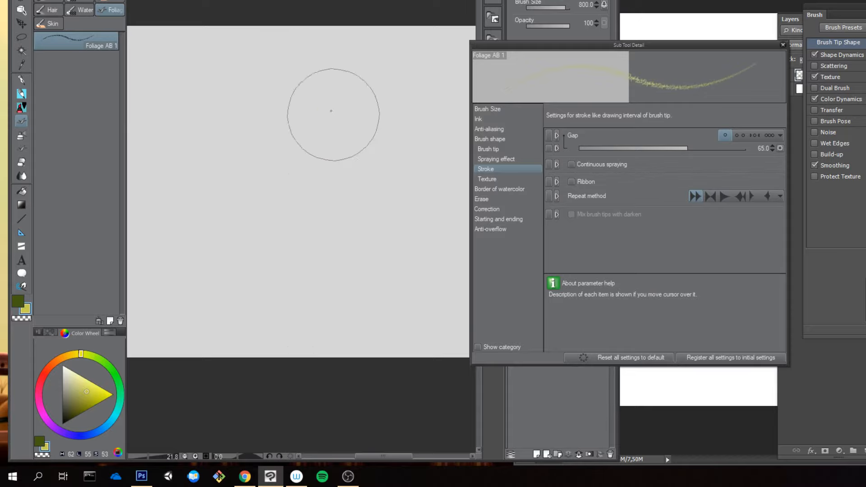
key("x")
left_click_drag(312, 45, 318, 241)
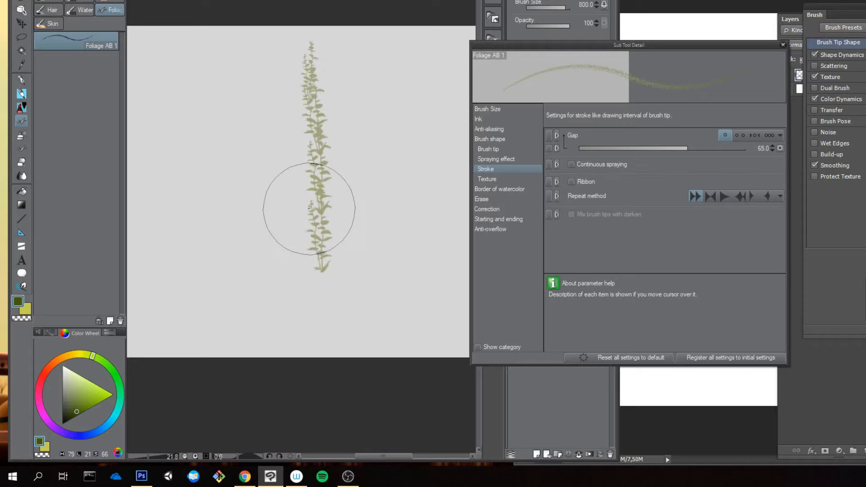
key("ctrl+z")
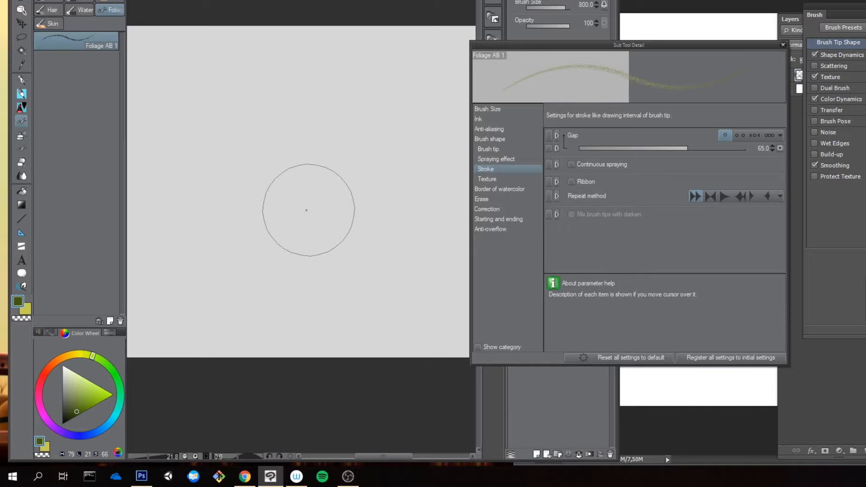
Step: Make the sub drawing color active and set it to black with the color wheel
key("F6")
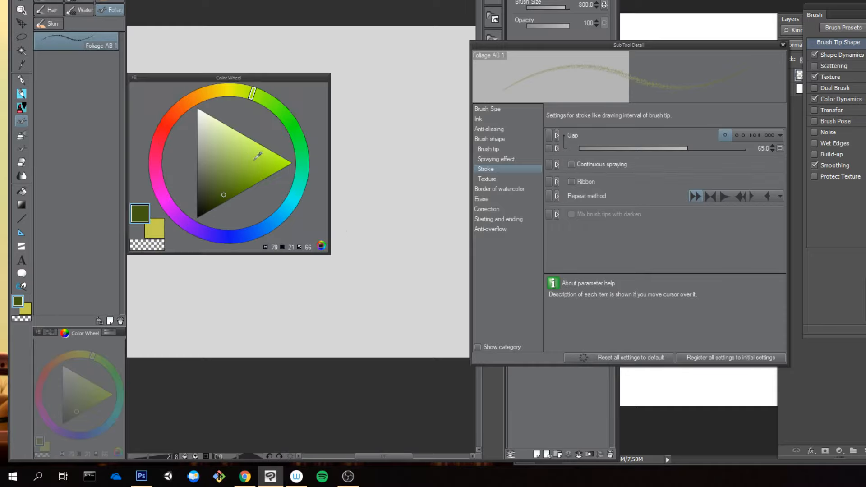
key("x")
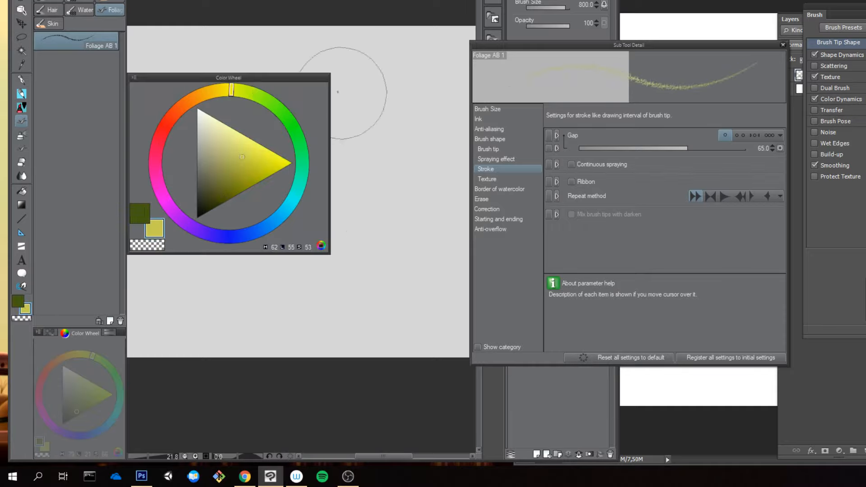
left_click_drag(216, 201, 195, 221)
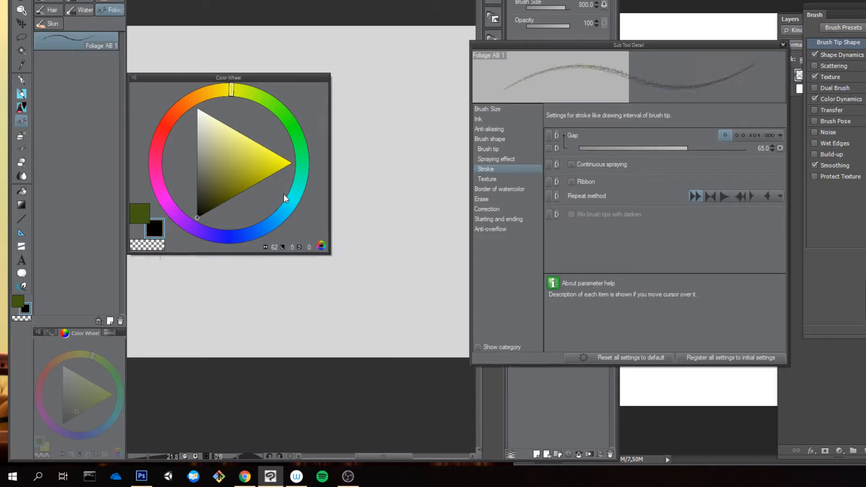
key("F6")
Step: Test the black drawing color with repeated downward foliage strokes, undoing each one
mouse_move(337, 70)
left_mouse_down()
mouse_move(300, 257)
mouse_move(299, 298)
left_mouse_up()
key("ctrl+z")
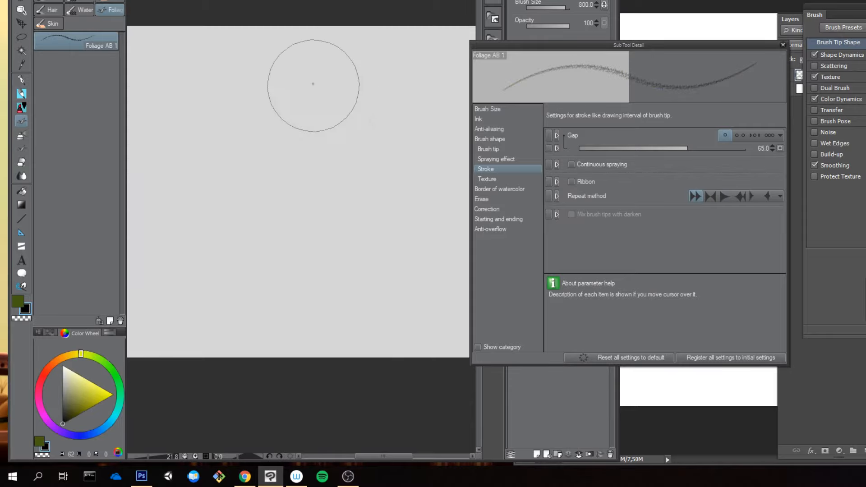
left_click_drag(313, 84, 298, 293)
key("ctrl+z")
mouse_move(257, 78)
left_mouse_down()
mouse_move(244, 201)
mouse_move(258, 323)
left_mouse_up()
key("ctrl+z")
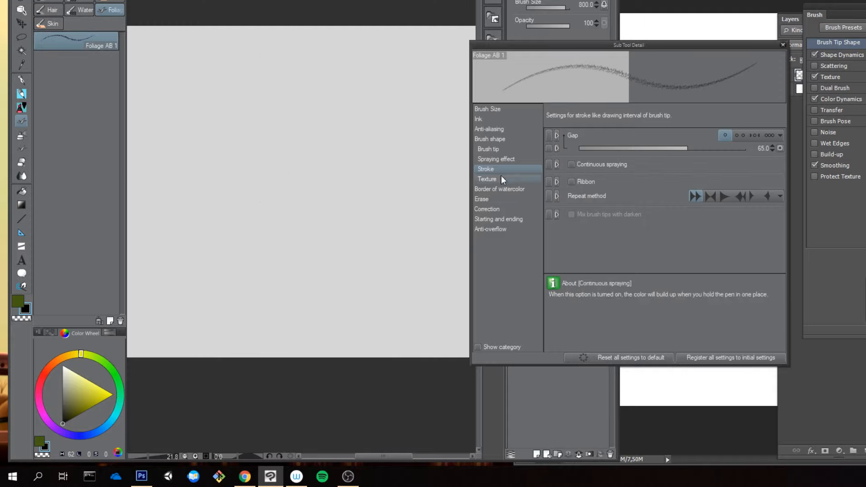
Step: Turn off Mix ground color in the brush's Ink settings, then test a black foliage stroke and undo it
left_click(504, 187)
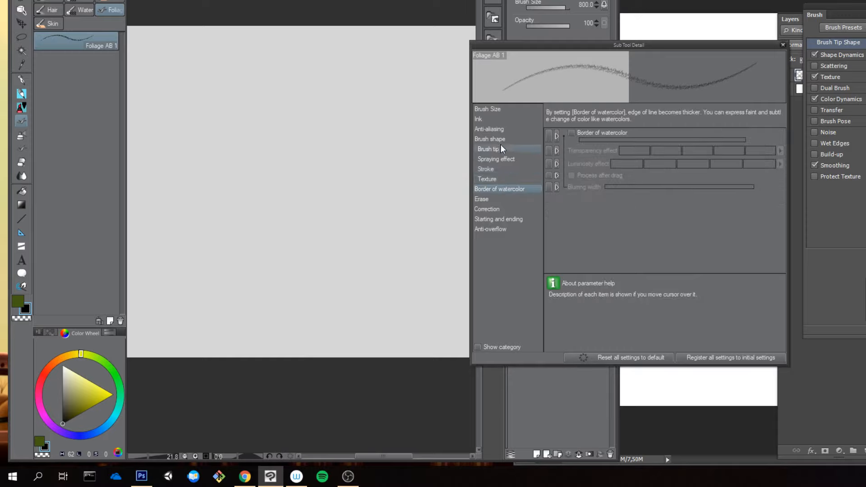
left_click(502, 118)
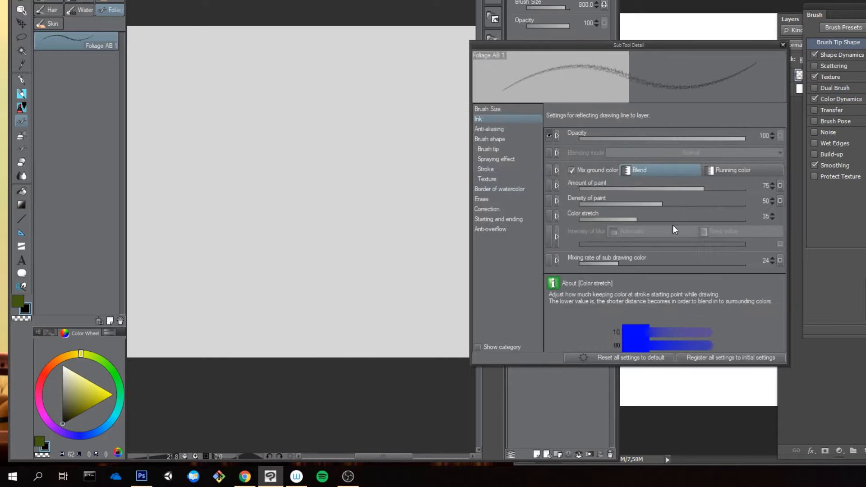
left_click(571, 170)
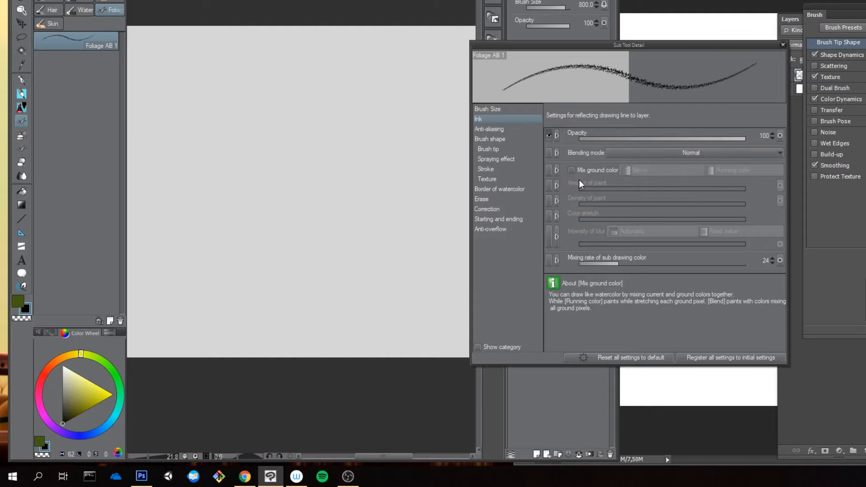
left_click_drag(314, 105, 333, 213)
key("ctrl+z")
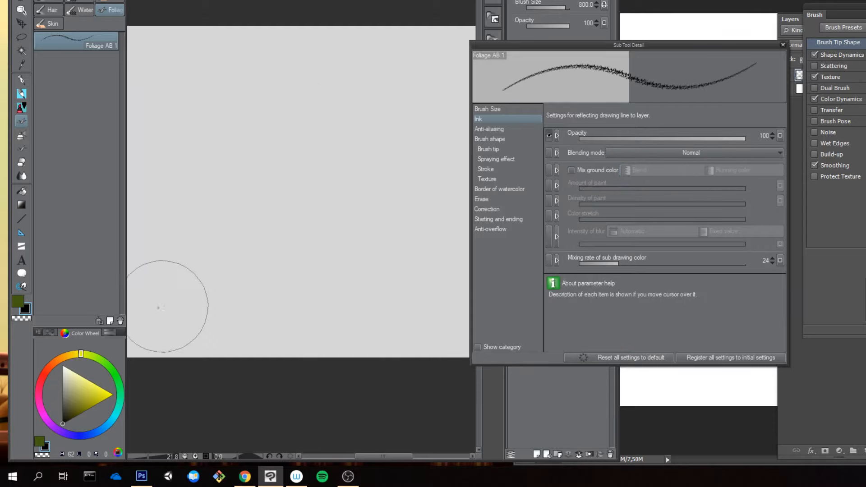
Step: Make the green main color active and test it with downward foliage strokes, undoing all of them
left_click(39, 441)
left_click_drag(270, 94, 289, 289)
key("ctrl+z")
left_click_drag(303, 81, 302, 286)
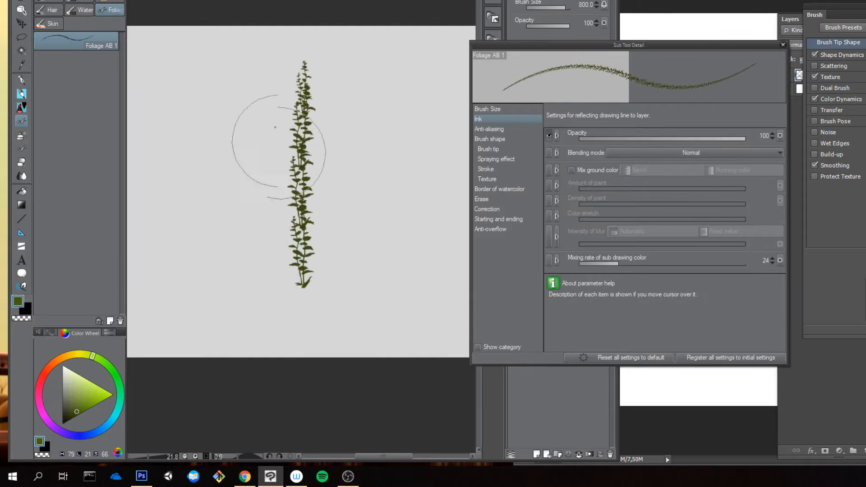
left_click_drag(269, 86, 264, 272)
key("ctrl+z")
key("ctrl+z")
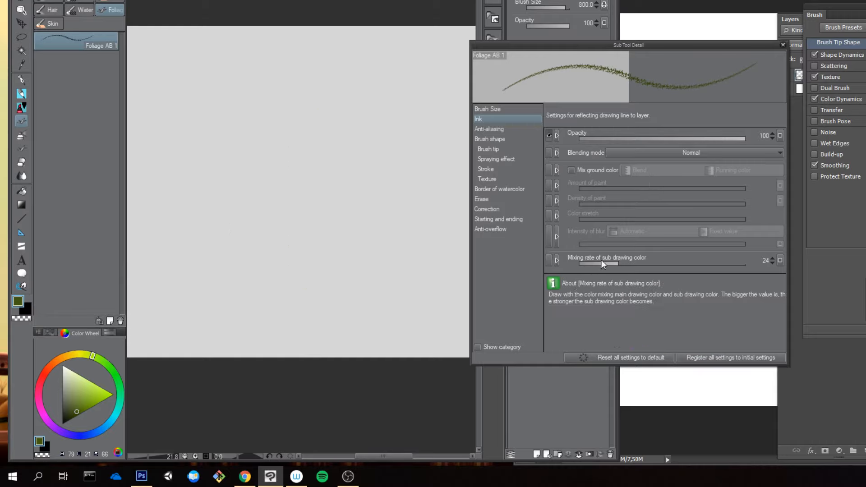
Step: Set the Mixing rate of sub drawing color to 78, then test a downward foliage stroke and undo it
left_click_drag(601, 259, 705, 267)
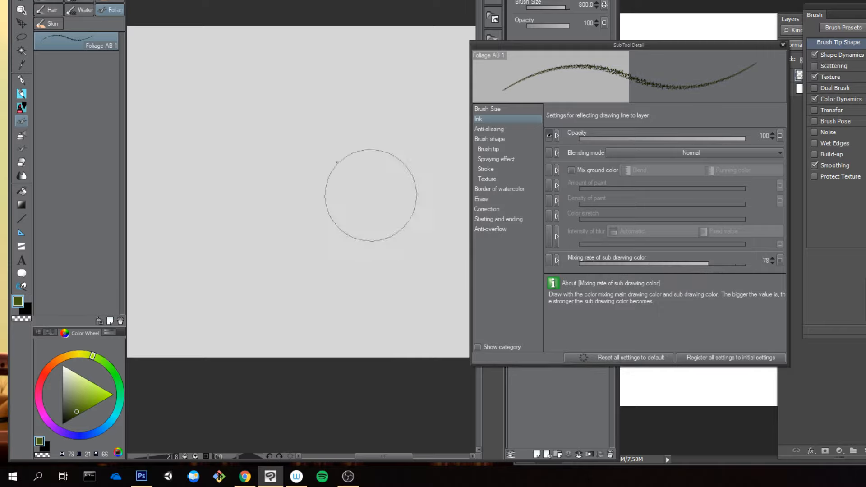
left_click_drag(334, 63, 338, 223)
key("ctrl+z")
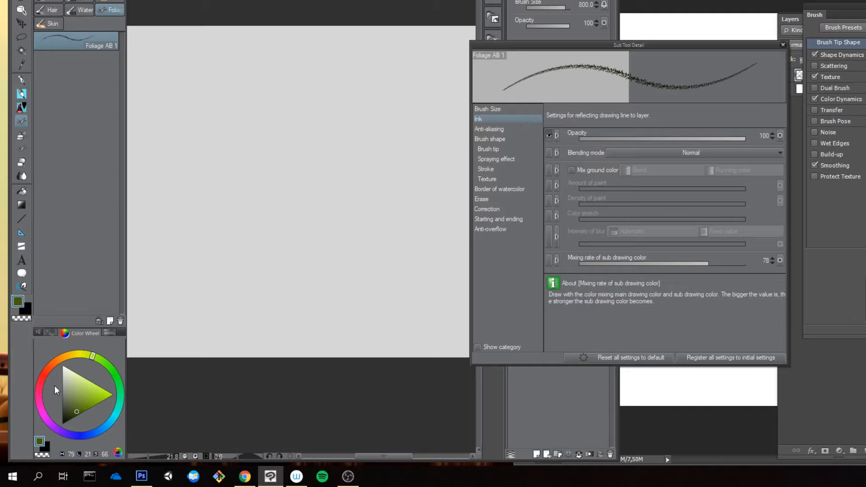
Step: Set the sub drawing color to pink with hue 316, luminosity 64 and saturation 48, then paint a downward foliage stroke with the green main color
key("c")
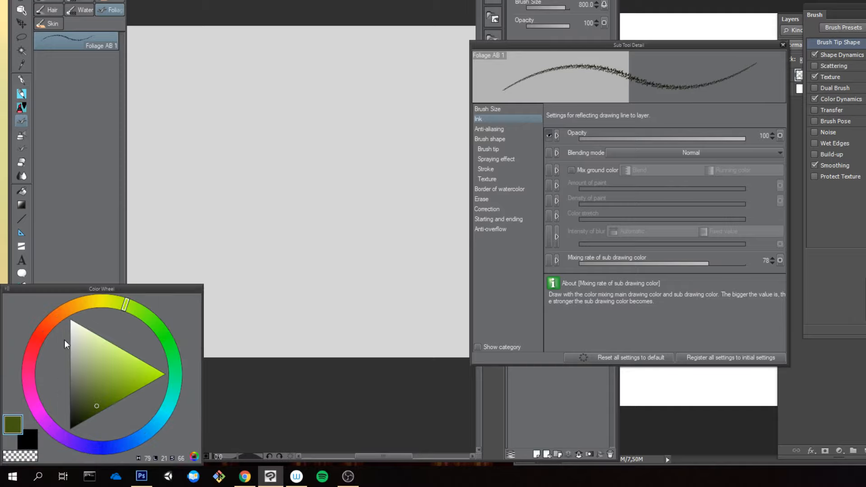
left_click(33, 443)
left_click_drag(45, 296, 264, 177)
key("x")
left_click(256, 274)
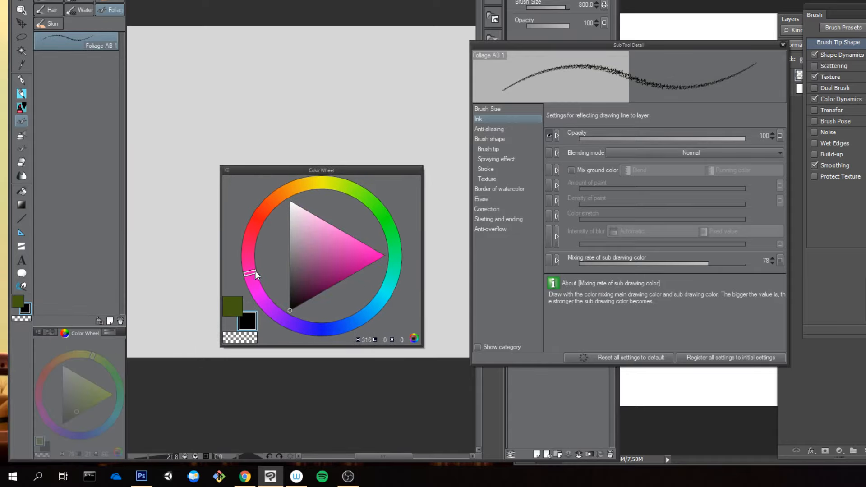
left_click_drag(321, 255, 321, 239)
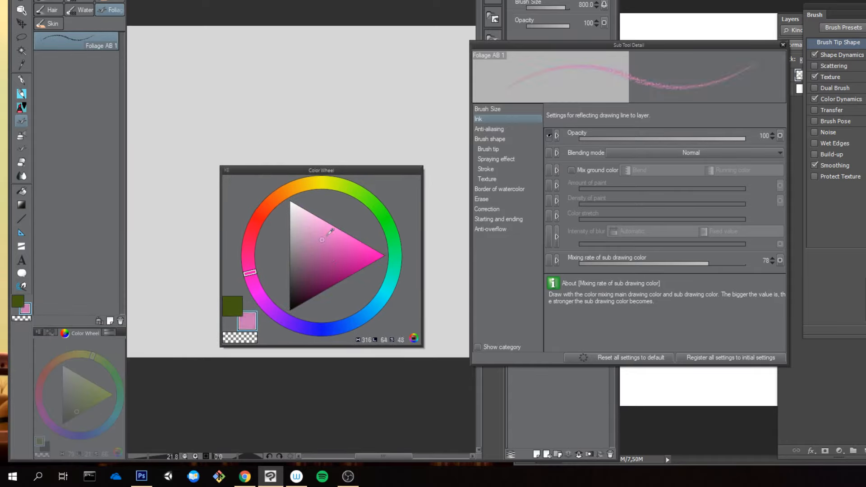
left_click_drag(309, 91, 310, 265)
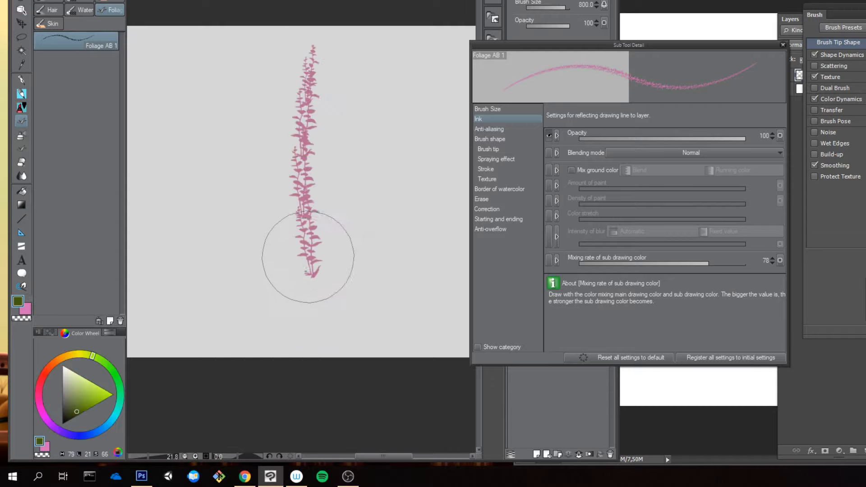
Step: Undo the pink foliage stroke, then test one more downward stroke and undo it
key("ctrl+z")
left_click_drag(297, 55, 301, 316)
key("ctrl+z")
Step: Set the Mixing rate of sub drawing color to 43 and test it with downward foliage strokes, undoing all of them
left_click(650, 264)
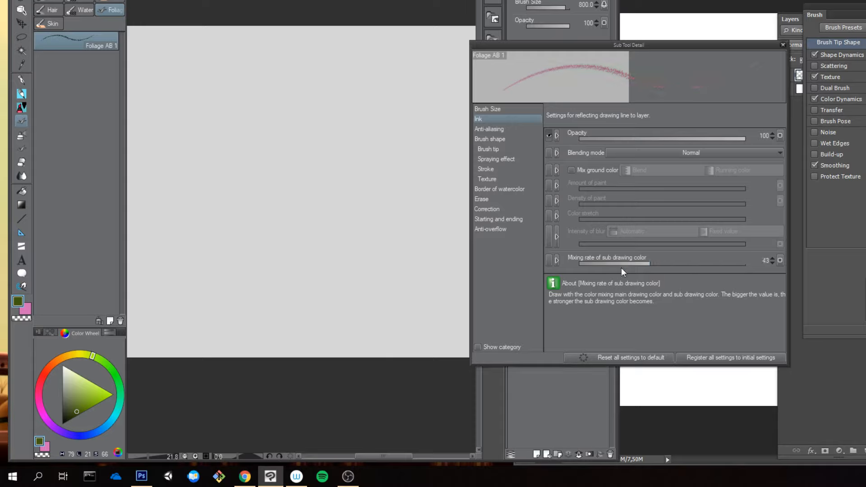
left_click_drag(276, 131, 282, 243)
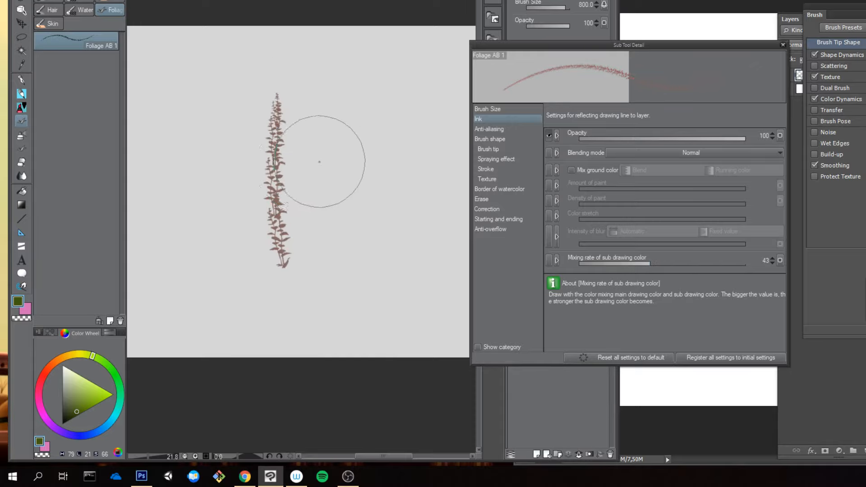
key("ctrl+z")
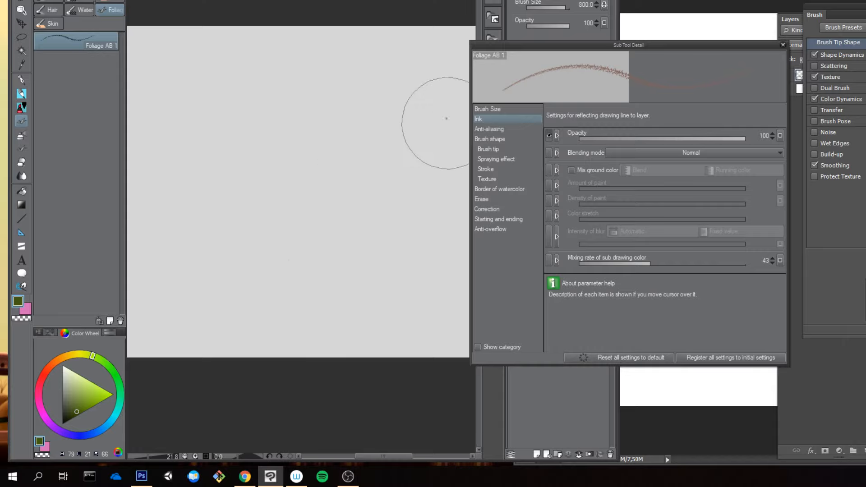
left_click_drag(328, 64, 340, 243)
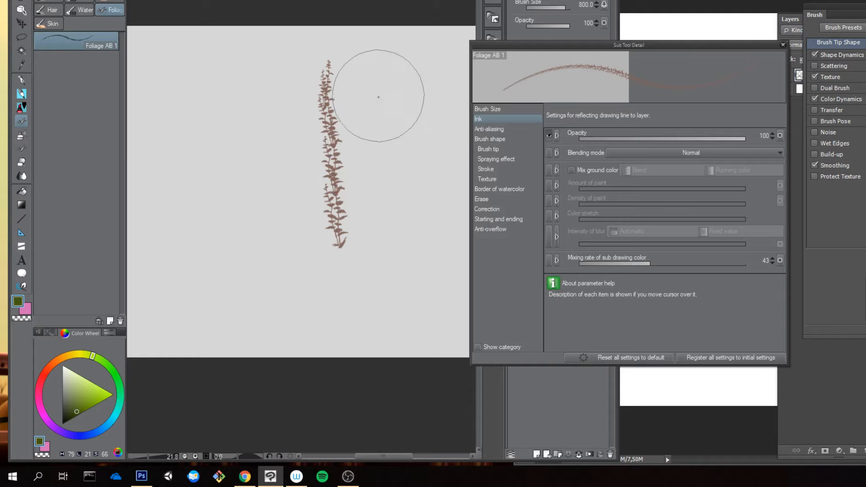
left_click_drag(381, 68, 379, 240)
key("ctrl+z")
key("ctrl+z")
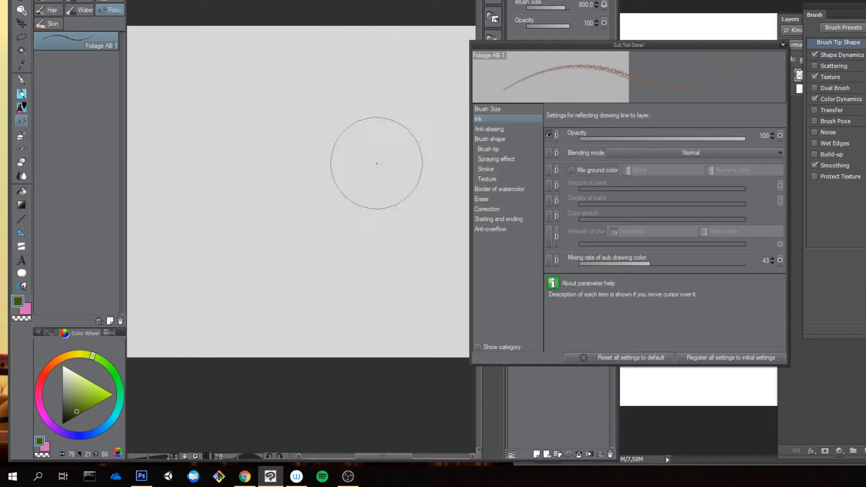
left_click_drag(293, 50, 290, 271)
key("ctrl+z")
Step: Set the Mixing rate of sub drawing color to 8, then test two foliage strokes and undo both
left_click(592, 264)
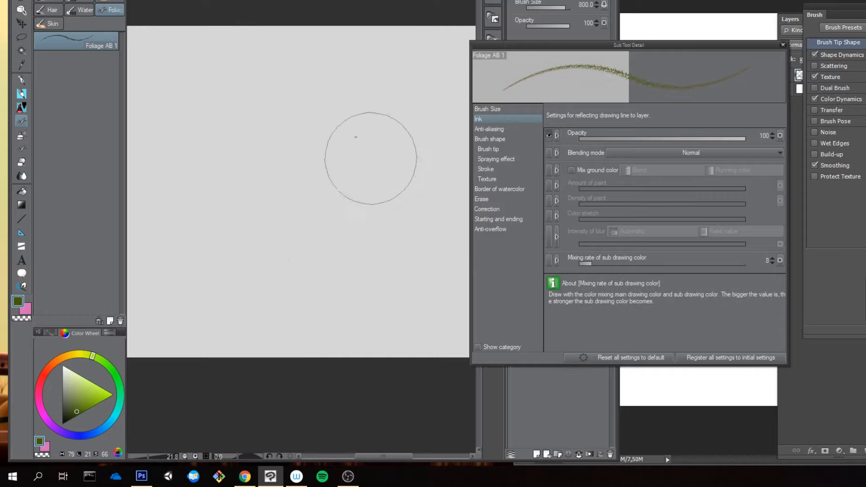
left_click_drag(338, 70, 316, 253)
left_click_drag(307, 122, 313, 188)
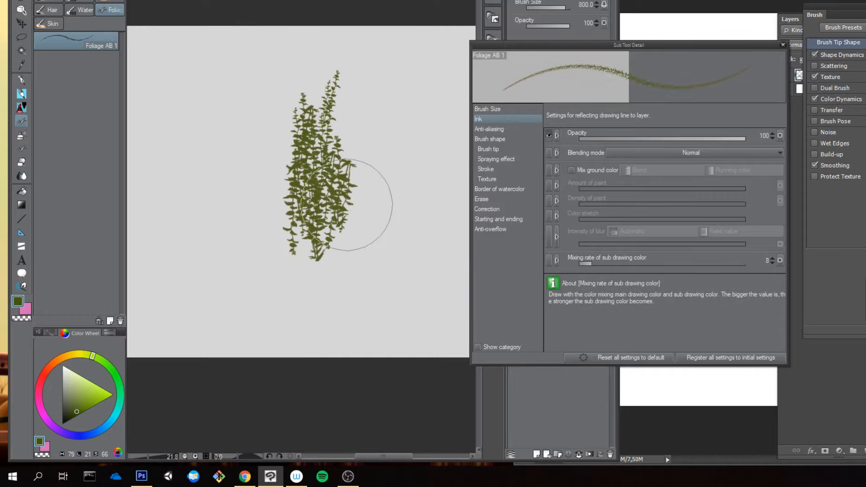
key("ctrl+z")
key("ctrl+z")
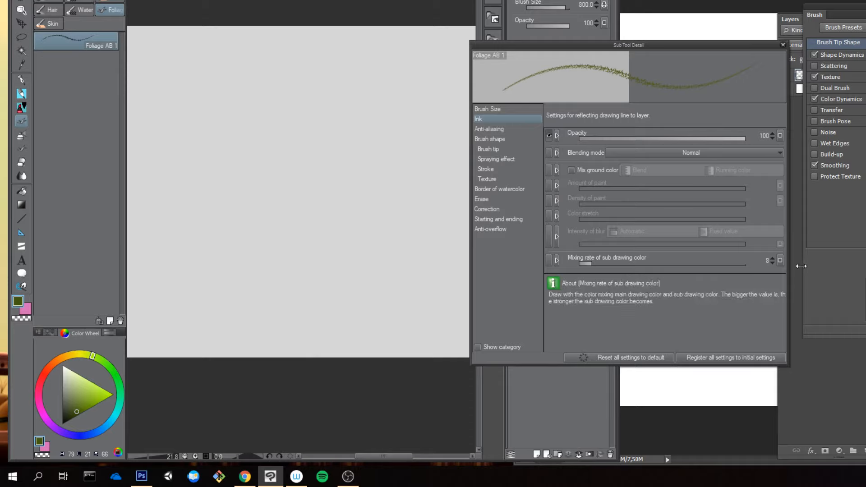
Step: Make Random the only input affecting the Mixing rate of sub drawing color, then test a downward foliage stroke and undo it
left_click(780, 260)
left_click(800, 289)
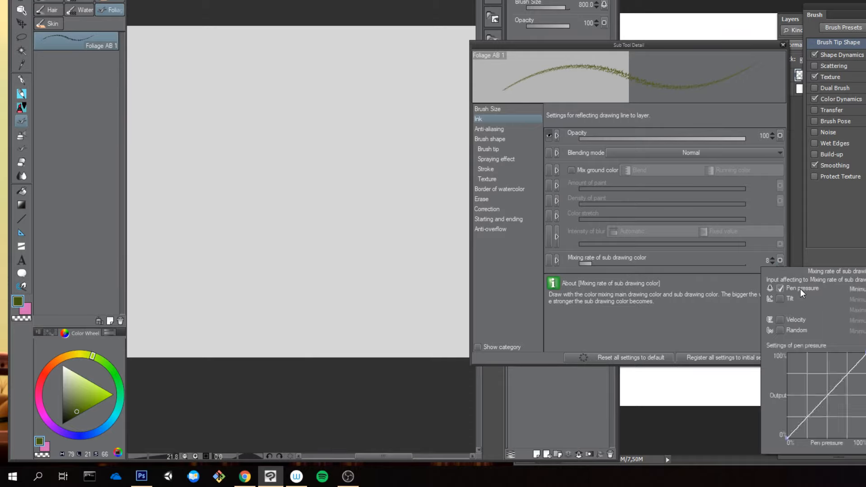
left_click(800, 288)
left_click(793, 330)
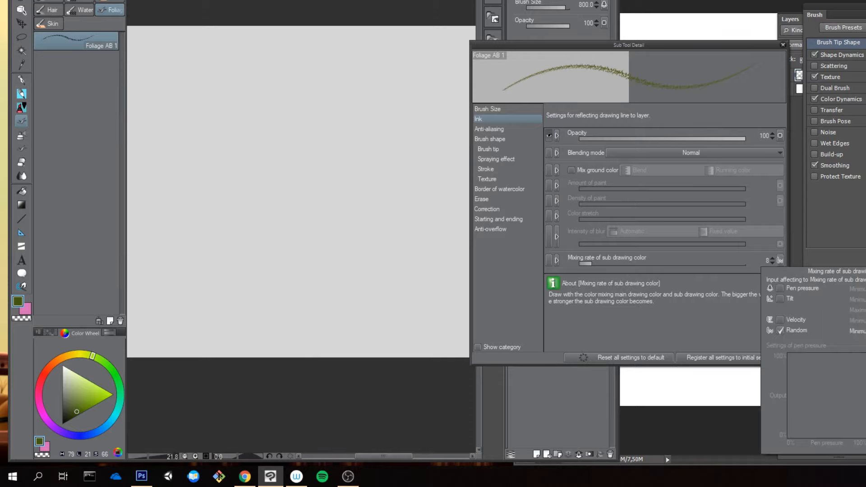
left_click_drag(305, 116, 313, 229)
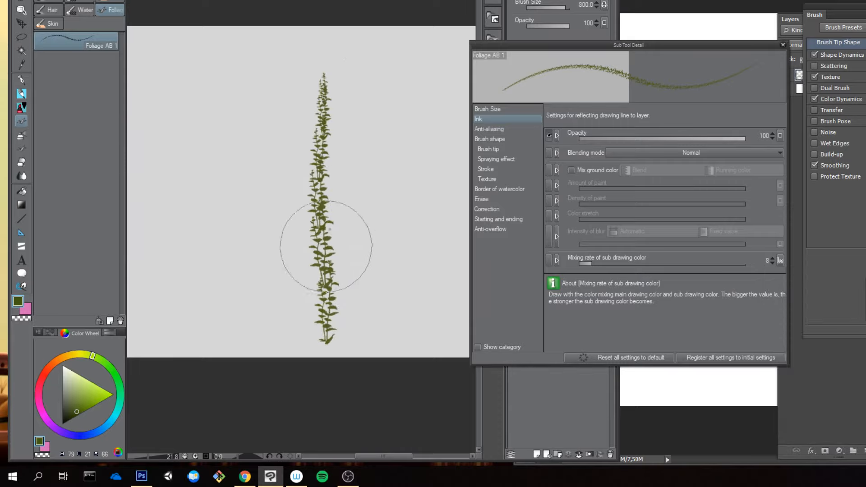
key("ctrl+z")
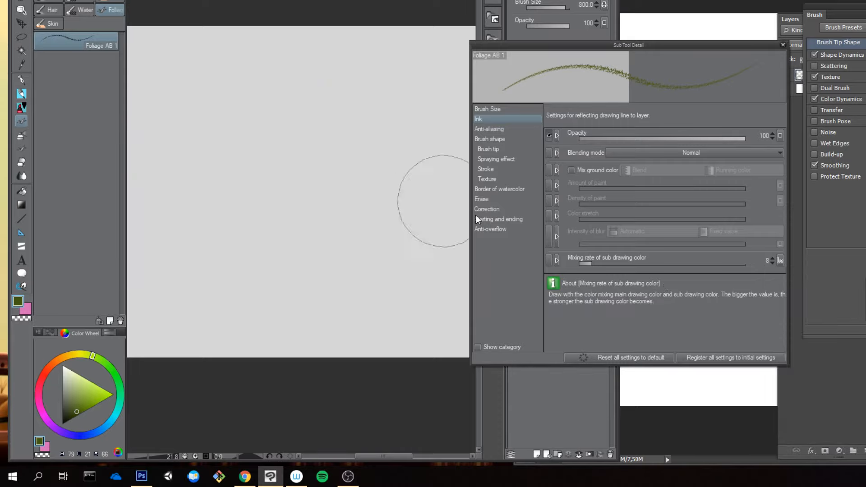
Step: Try a sub drawing color mixing rate of 22, then set it to 67, undoing the downward test stroke made at each value
left_click_drag(354, 61, 318, 266)
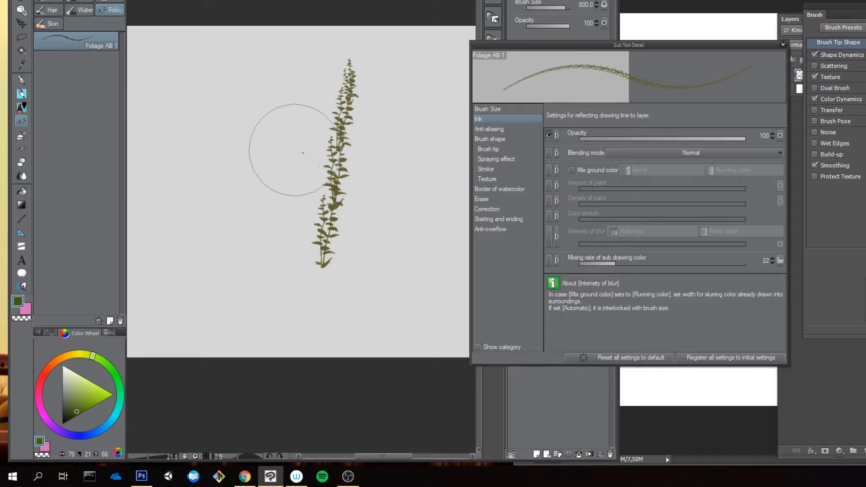
key("ctrl+z")
left_click(691, 264)
left_click_drag(300, 65, 303, 271)
key("ctrl+z")
Step: Paint a cluster of downward foliage strokes across the middle of the canvas to check the random color mixing
left_click_drag(346, 103, 337, 241)
left_click_drag(321, 88, 312, 253)
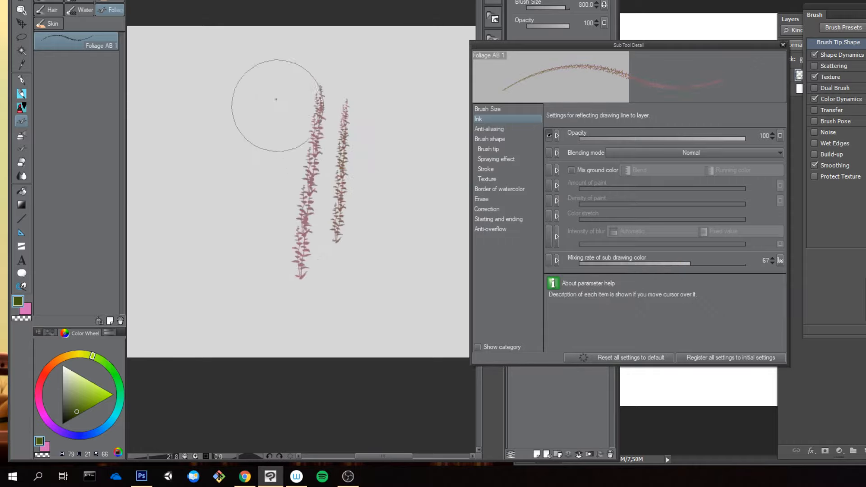
left_click_drag(278, 83, 276, 293)
left_click_drag(306, 93, 299, 275)
mouse_move(383, 86)
left_mouse_down()
mouse_move(359, 264)
mouse_move(305, 295)
left_mouse_up()
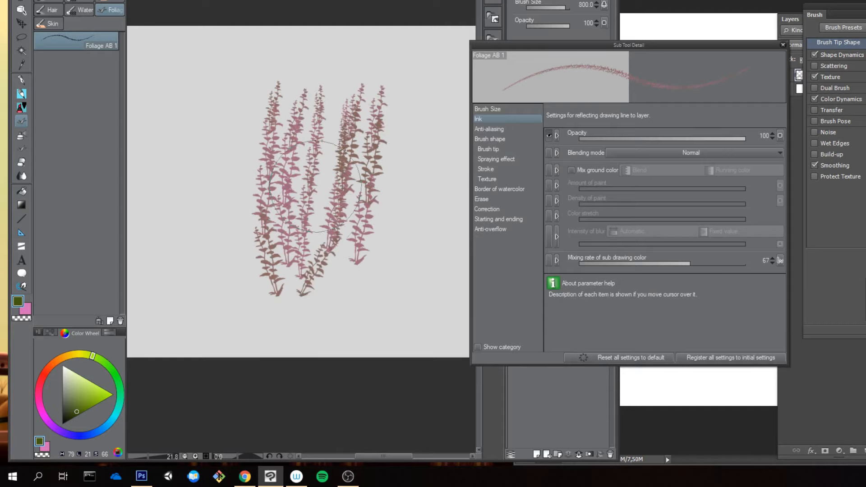
left_click_drag(336, 52, 314, 273)
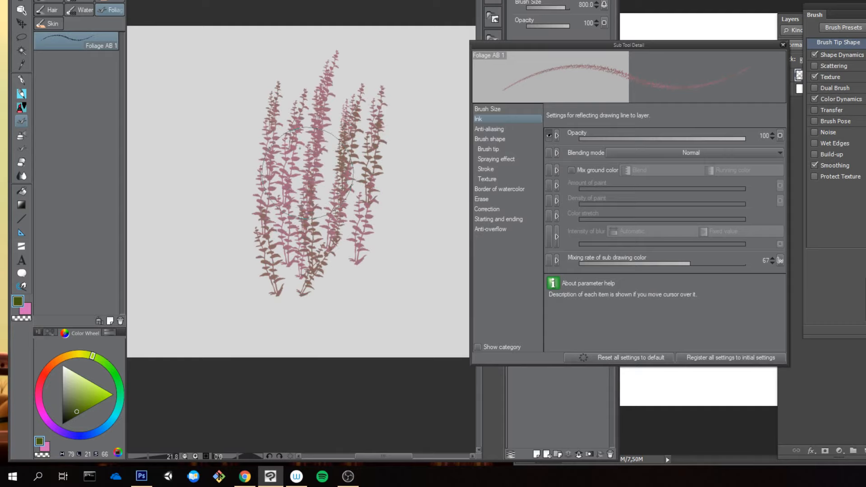
Step: Adjust the Random input of the mixing rate, test it with many foliage strokes across the canvas, then clear the canvas
left_click(780, 261)
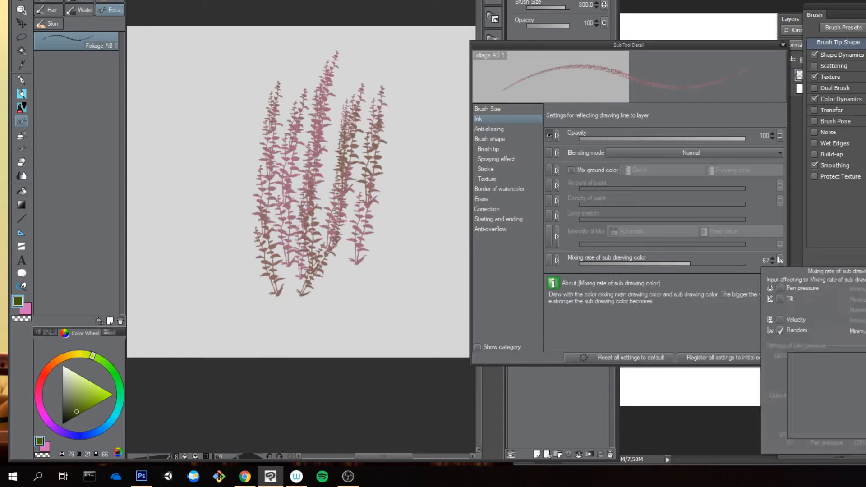
left_click(235, 135)
left_click_drag(214, 108, 213, 231)
mouse_move(233, 106)
left_mouse_down()
mouse_move(222, 186)
mouse_move(214, 210)
left_mouse_up()
left_click_drag(216, 106, 204, 250)
left_click_drag(199, 105, 207, 301)
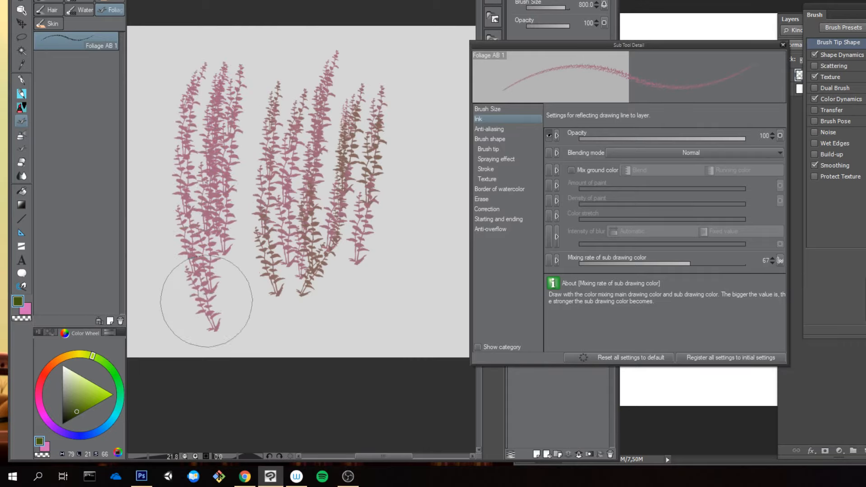
left_click_drag(246, 91, 241, 275)
left_click_drag(259, 124, 250, 276)
left_click_drag(295, 147, 286, 289)
left_click_drag(337, 155, 343, 279)
left_click_drag(378, 180, 365, 243)
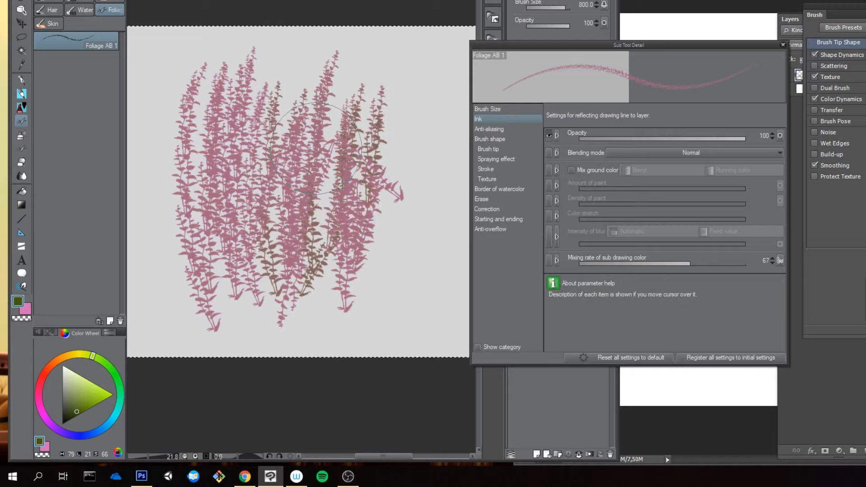
key("Delete")
Step: Paint a row of downward foliage strokes on the cleared canvas to recheck the color variation, then undo the latest ones
left_click_drag(276, 117, 274, 248)
left_click_drag(320, 92, 295, 262)
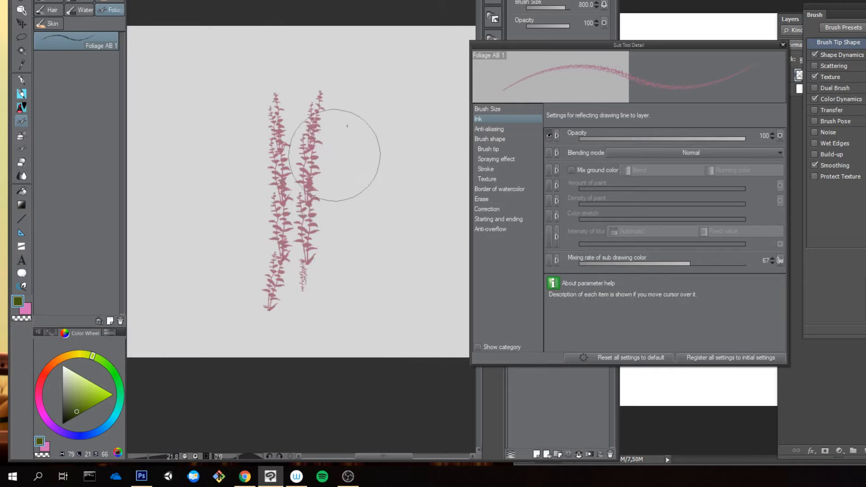
left_click_drag(361, 83, 340, 323)
left_click_drag(383, 81, 349, 212)
left_click_drag(343, 253, 286, 289)
mouse_move(261, 65)
left_mouse_down()
mouse_move(251, 251)
mouse_move(234, 223)
left_mouse_up()
key("ctrl+z")
key("ctrl+z")
key("ctrl+z")
key("ctrl+z")
key("ctrl+z")
key("ctrl+z")
key("ctrl+z")
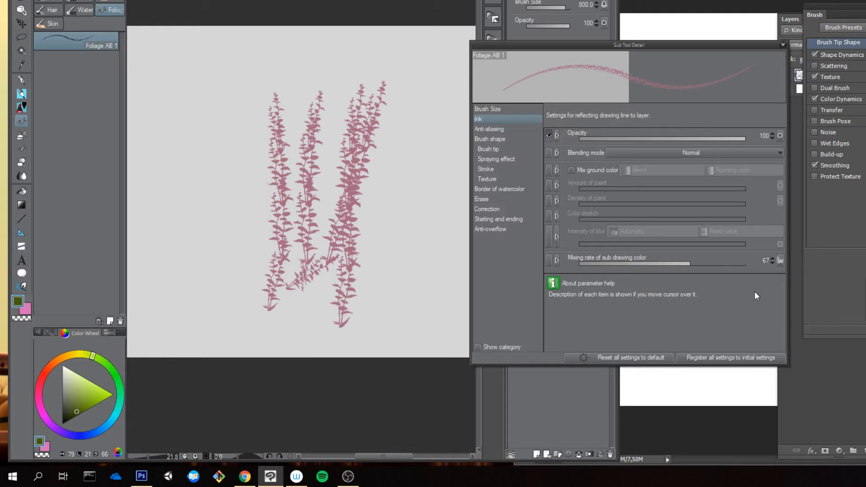
Step: Readjust the Random input of the sub color mixing rate and paint four downward foliage strokes showing the green and pink mix
left_click(780, 260)
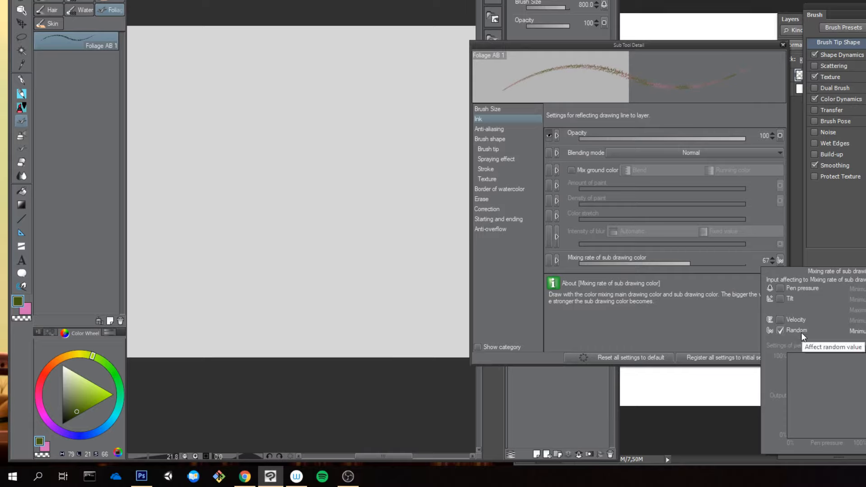
left_click(361, 101)
mouse_move(356, 68)
left_mouse_down()
mouse_move(338, 226)
mouse_move(341, 329)
left_mouse_up()
mouse_move(296, 53)
left_mouse_down()
mouse_move(286, 95)
mouse_move(279, 249)
mouse_move(287, 340)
left_mouse_up()
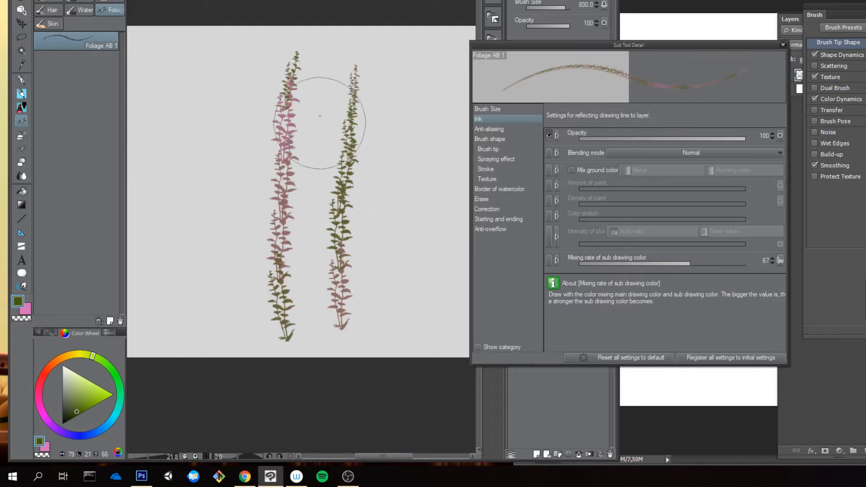
left_click_drag(323, 92, 309, 258)
left_click_drag(381, 119, 368, 249)
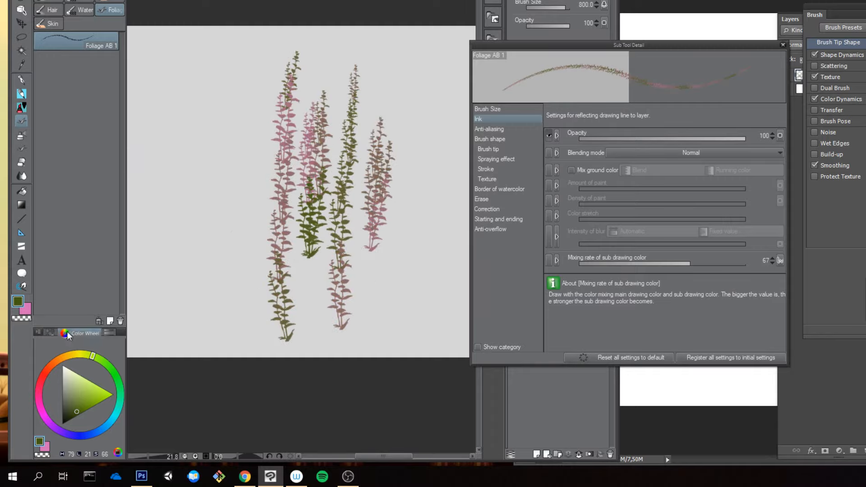
Step: Set the sub drawing color to yellow-green with hue 73, saturation 65 and value 70
left_click(28, 307)
left_click(27, 308)
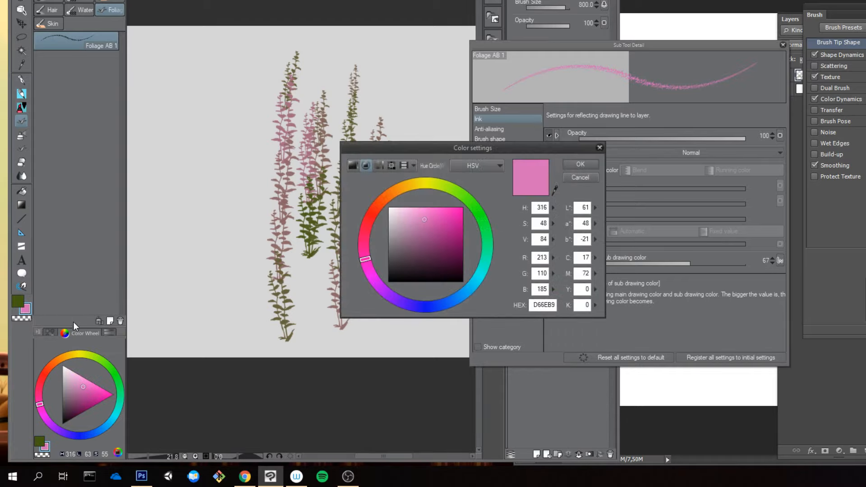
left_click(441, 186)
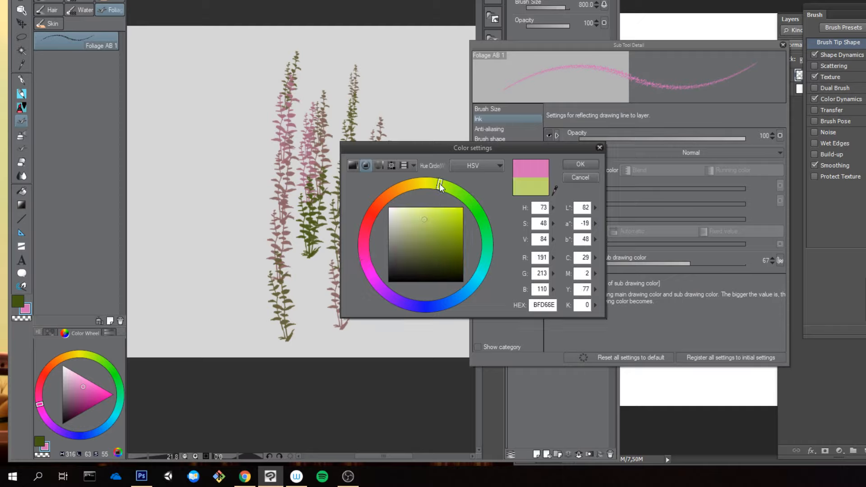
left_click_drag(429, 212, 437, 230)
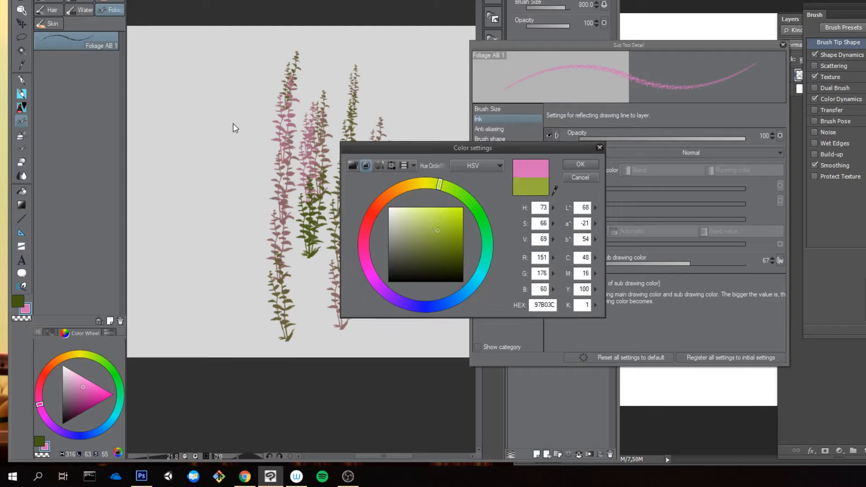
left_click(580, 164)
Step: Test foliage strokes with the yellow-green sub color beside the pink ones and undo them
left_click(198, 119)
mouse_move(197, 122)
left_mouse_down()
mouse_move(205, 220)
mouse_move(215, 202)
mouse_move(216, 236)
left_mouse_up()
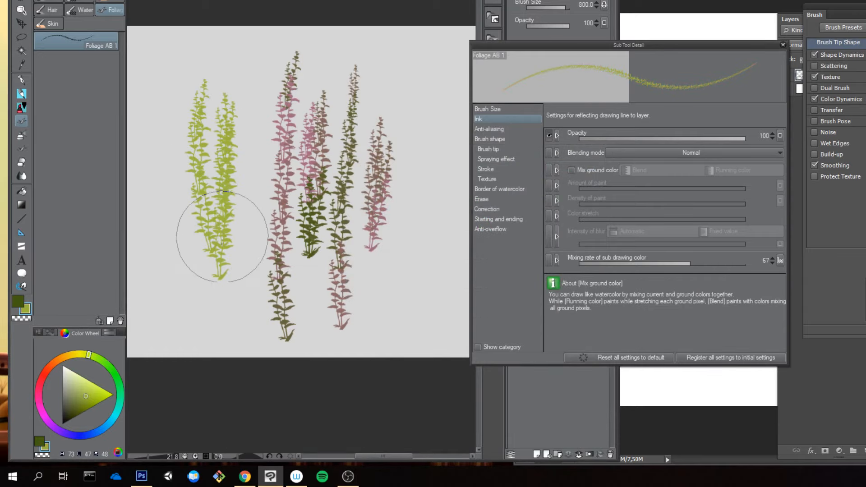
key("ctrl+z")
Step: Make the dark green main color active and paint a dense group of downward foliage strokes beside the pink ones
key("x")
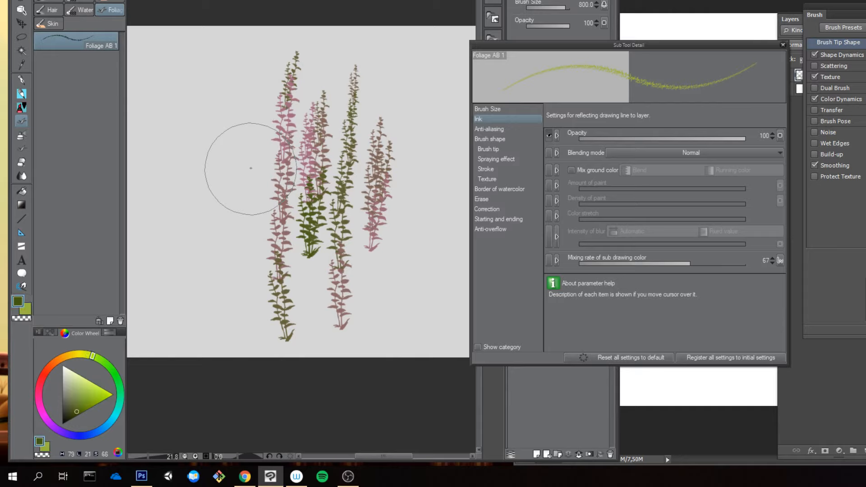
left_click_drag(226, 83, 232, 255)
mouse_move(206, 121)
left_mouse_down()
mouse_move(210, 259)
mouse_move(246, 163)
mouse_move(237, 253)
mouse_move(227, 156)
mouse_move(216, 195)
mouse_move(210, 281)
mouse_move(240, 189)
mouse_move(207, 313)
mouse_move(192, 138)
mouse_move(271, 141)
mouse_move(277, 275)
left_mouse_up()
Step: Switch to Photoshop and paint a dense patch of downward foliage strokes with the original brush for comparison
left_click(729, 28)
left_click_drag(694, 119, 684, 267)
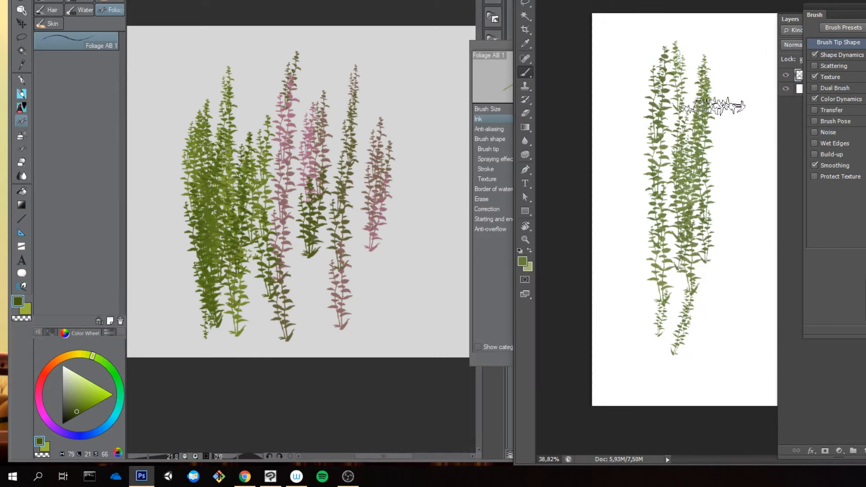
mouse_move(713, 105)
left_mouse_down()
mouse_move(695, 222)
mouse_move(719, 280)
left_mouse_up()
left_click_drag(732, 123, 715, 300)
left_click_drag(680, 68, 663, 298)
left_click_drag(671, 99, 665, 324)
mouse_move(657, 86)
left_mouse_down()
mouse_move(643, 332)
mouse_move(650, 323)
left_mouse_up()
Step: Switch to Clip Studio Paint and paint four more downward green foliage strokes over and beside the pink ones
left_click(344, 103)
mouse_move(384, 61)
left_mouse_down()
mouse_move(379, 176)
mouse_move(385, 259)
left_mouse_up()
left_click_drag(404, 86, 398, 276)
left_click_drag(366, 67, 332, 316)
left_click_drag(318, 84, 322, 288)
Step: Switch to Photoshop, select the whole canvas and delete all foliage strokes from the layer
left_click(763, 32)
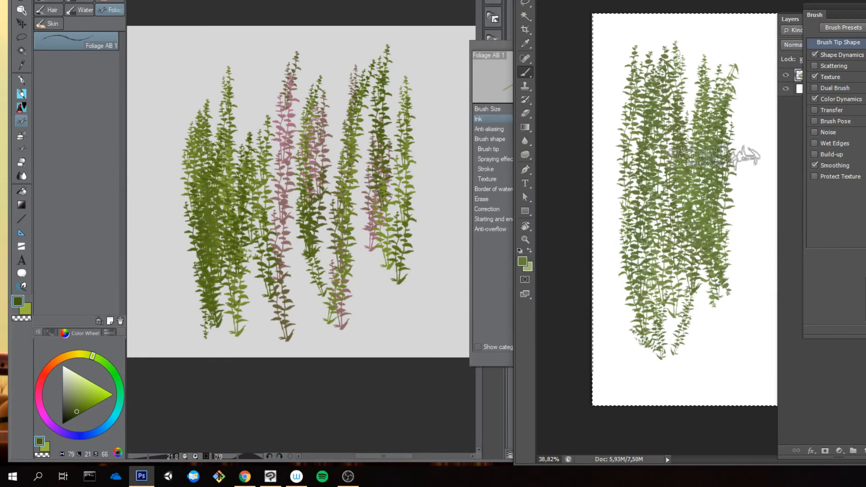
key("ctrl+a")
key("Delete")
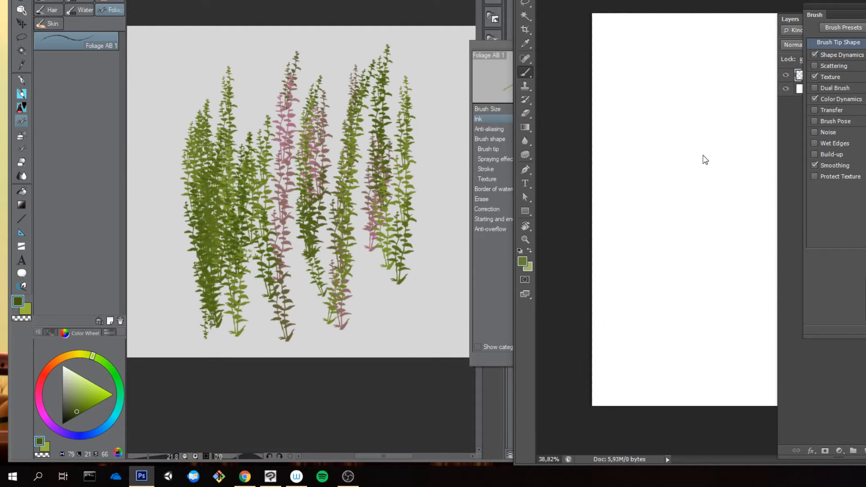
key("ctrl+s")
key("Escape")
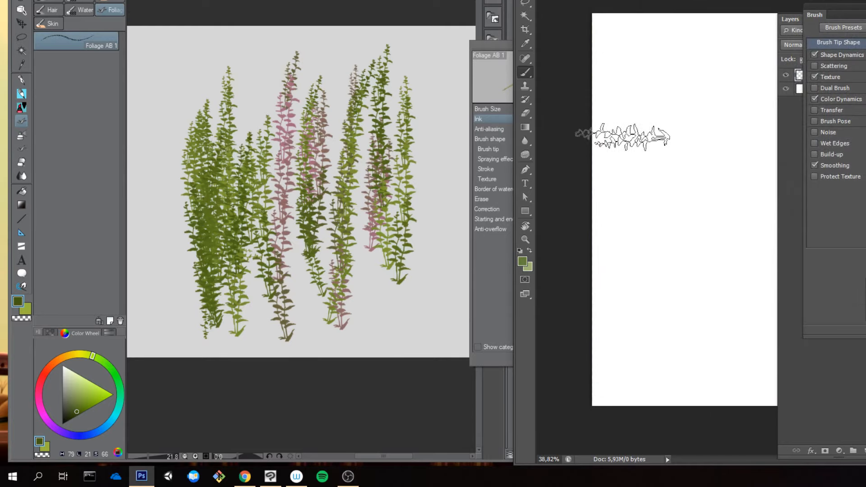
Step: Test a short foliage stroke on the empty Photoshop canvas, undo it and paint a longer downward one
left_click_drag(680, 147, 672, 201)
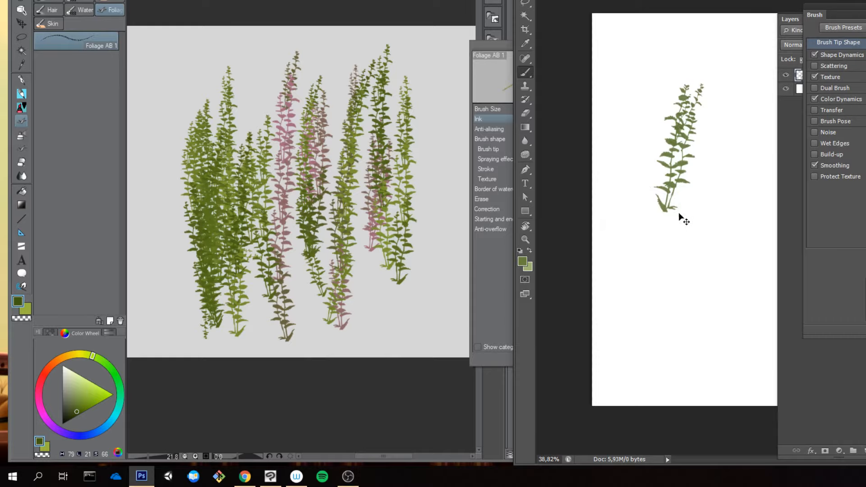
key("ctrl+z")
left_click_drag(678, 156, 682, 271)
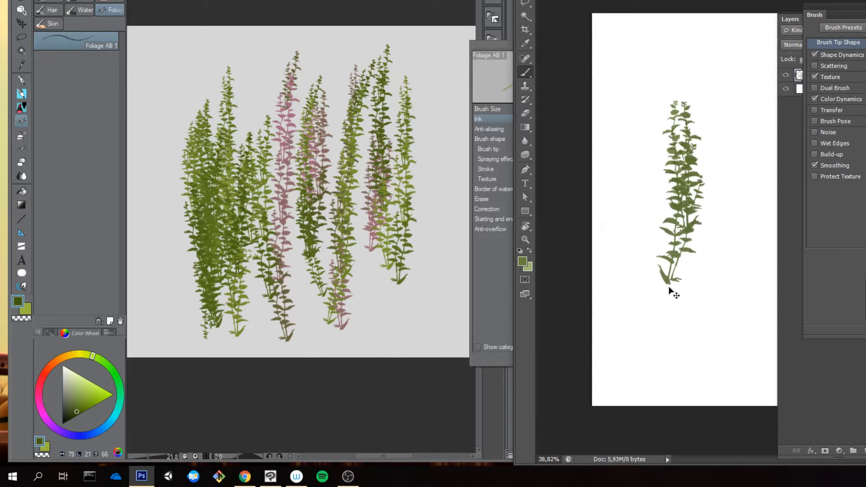
Step: Undo the last Photoshop foliage stroke and paint a new downward foliage stroke on the canvas
key("ctrl+z")
left_click_drag(688, 107, 684, 278)
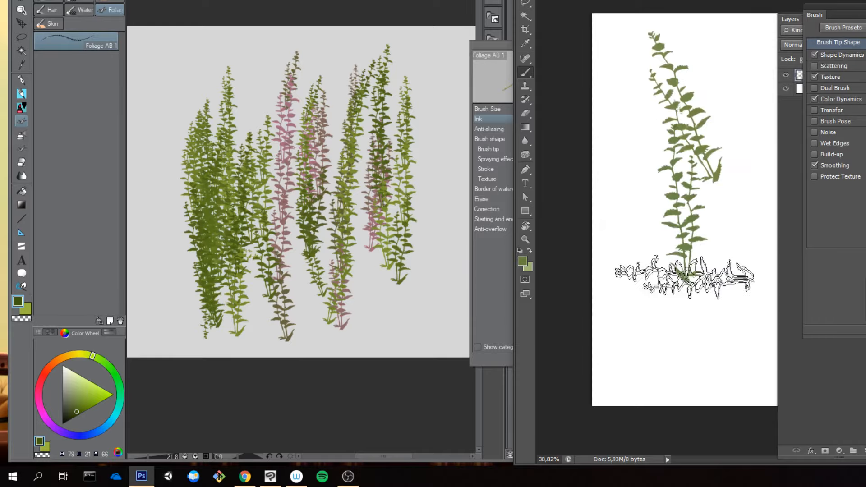
Step: Switch to Clip Studio Paint, clear the foliage layer and test the brush at size 1500 with one upright plant
left_click(301, 192)
key("Delete")
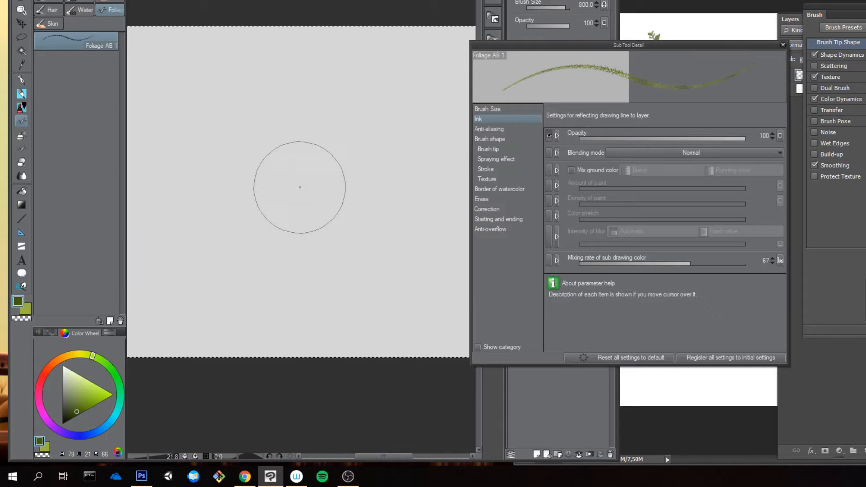
key("bracketright")
key("bracketright")
key("bracketright")
left_click(298, 142)
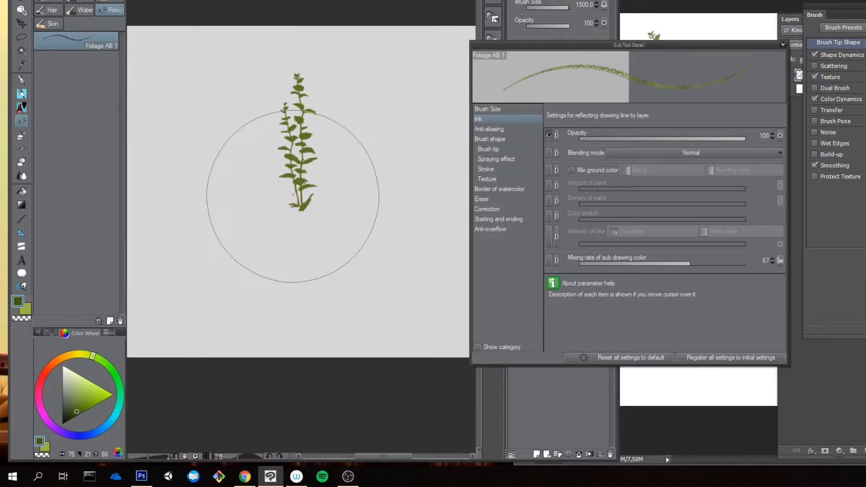
key("ctrl+z")
left_click(290, 153)
Step: Switch to Photoshop and paint downward foliage strokes over the existing ones, enlarging the brush to 1000 px
left_click(680, 31)
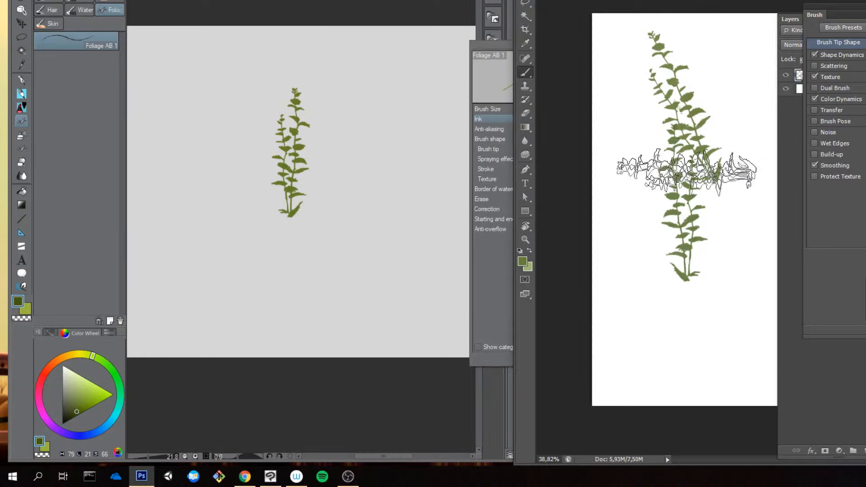
left_click_drag(680, 76, 676, 266)
key("bracketright")
key("bracketright")
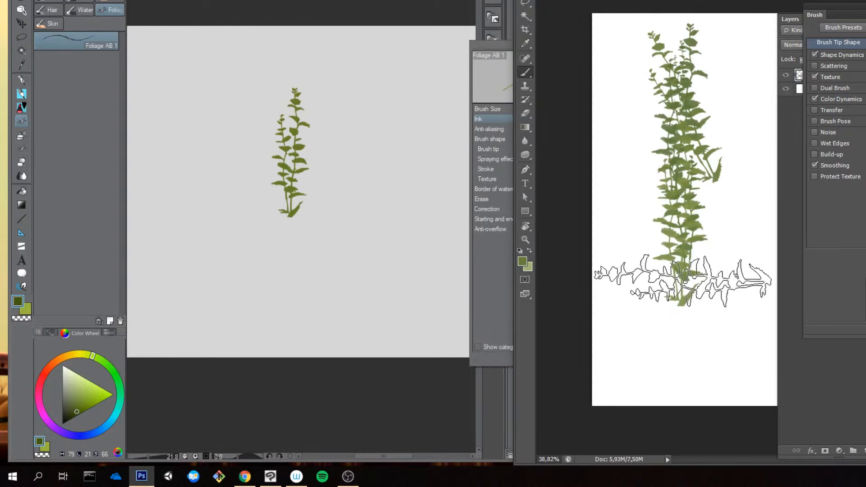
left_click_drag(669, 125, 651, 328)
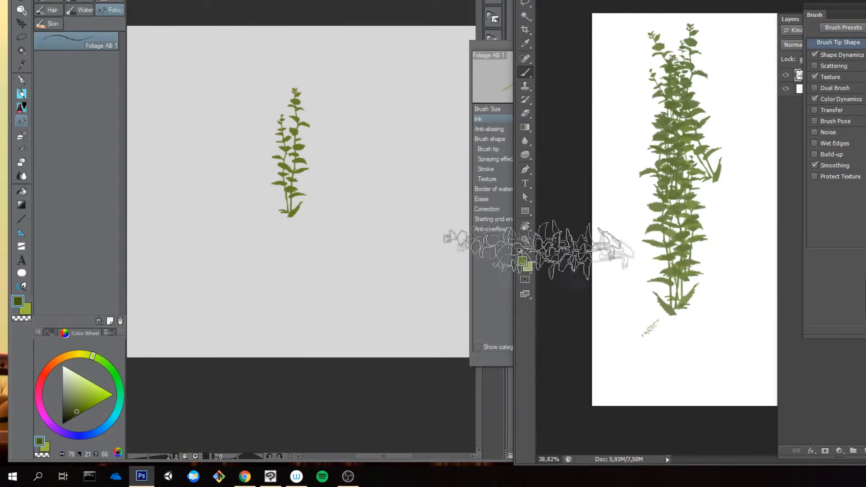
Step: Switch to Clip Studio Paint and paint several overlapping downward foliage strokes at size 1500 to form a dense clump
left_click(276, 199)
left_click_drag(275, 122, 278, 253)
left_click_drag(319, 151, 323, 279)
left_click_drag(292, 109, 280, 271)
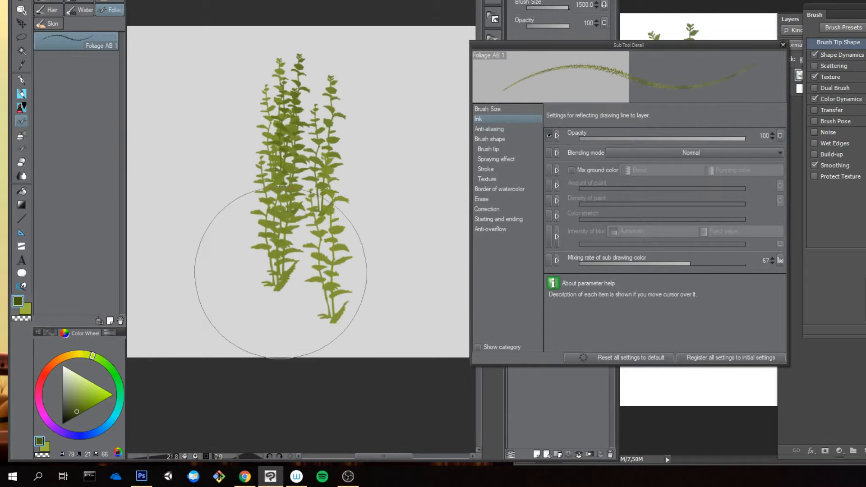
mouse_move(251, 130)
left_mouse_down()
mouse_move(245, 203)
mouse_move(260, 246)
left_mouse_up()
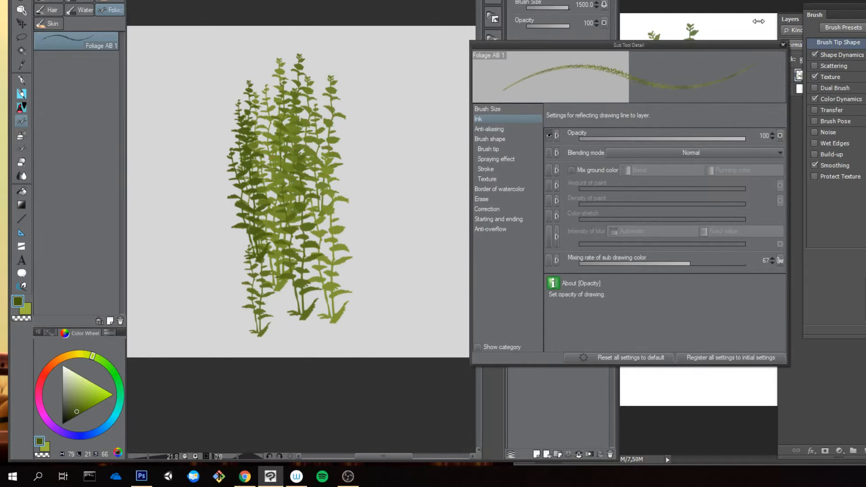
Step: Switch to Photoshop and review the original foliage brush's Color Dynamics, Shape Dynamics and Texture settings
left_click(802, 148)
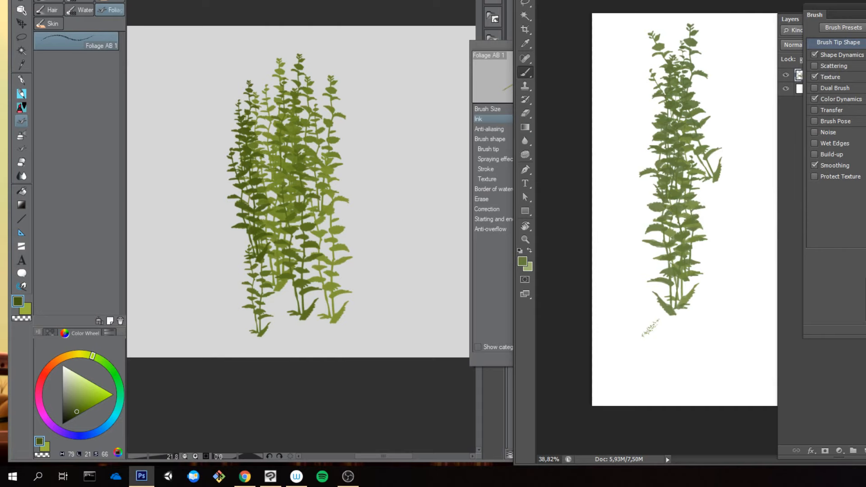
mouse_move(862, 9)
left_mouse_down()
mouse_move(831, 19)
mouse_move(844, 18)
mouse_move(777, 8)
left_mouse_up()
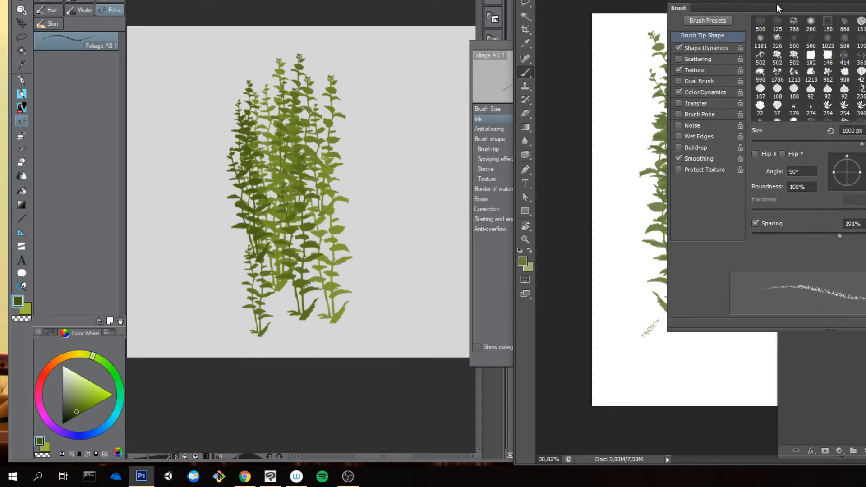
left_click(698, 91)
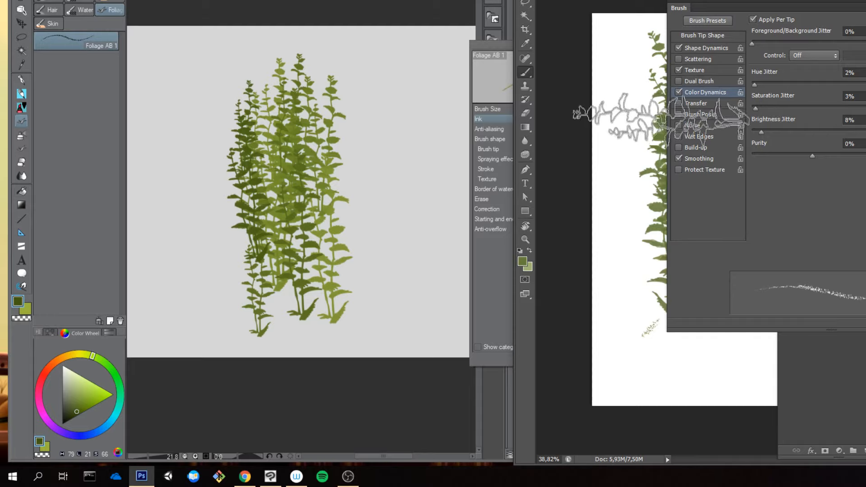
left_click(706, 47)
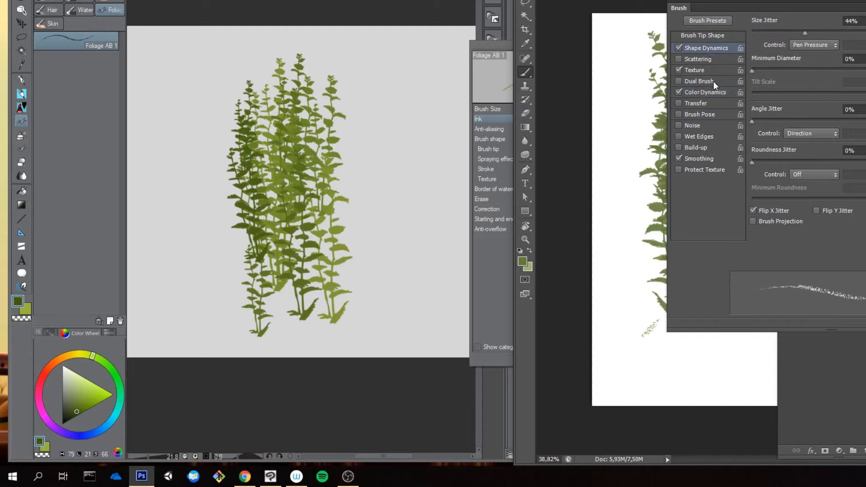
left_click(705, 69)
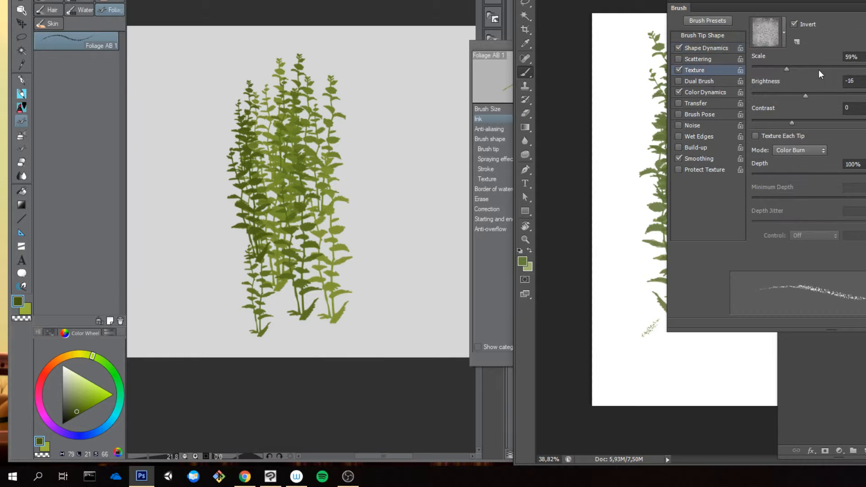
Step: Switch to Clip Studio Paint, lower the foliage brush opacity to 57 and paint test strokes on both sides of the clump
left_click(353, 166)
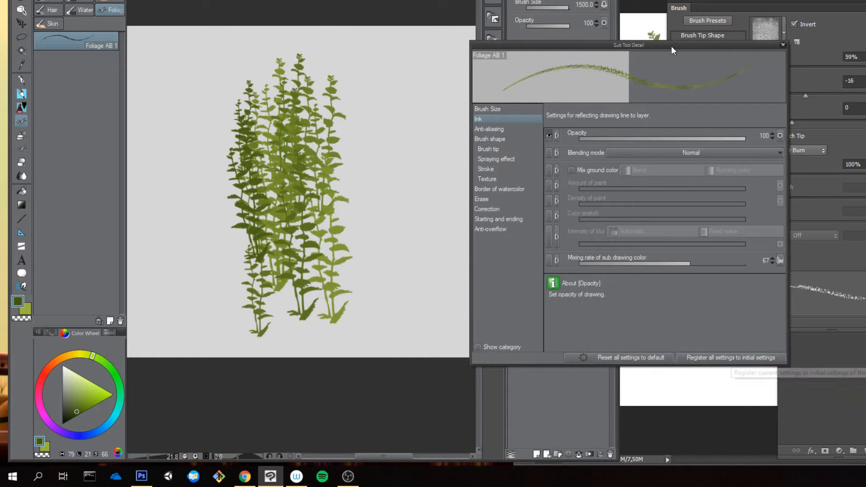
mouse_move(671, 46)
left_mouse_down()
mouse_move(448, 50)
mouse_move(369, 0)
left_mouse_up()
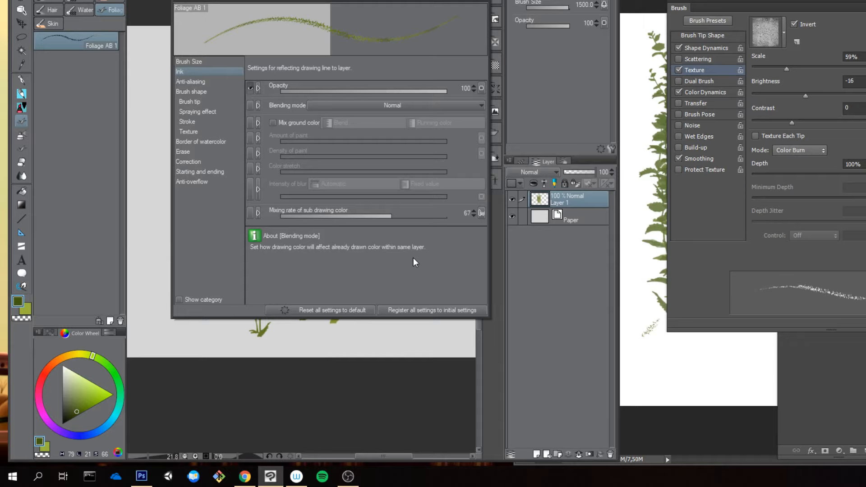
left_click(484, 2)
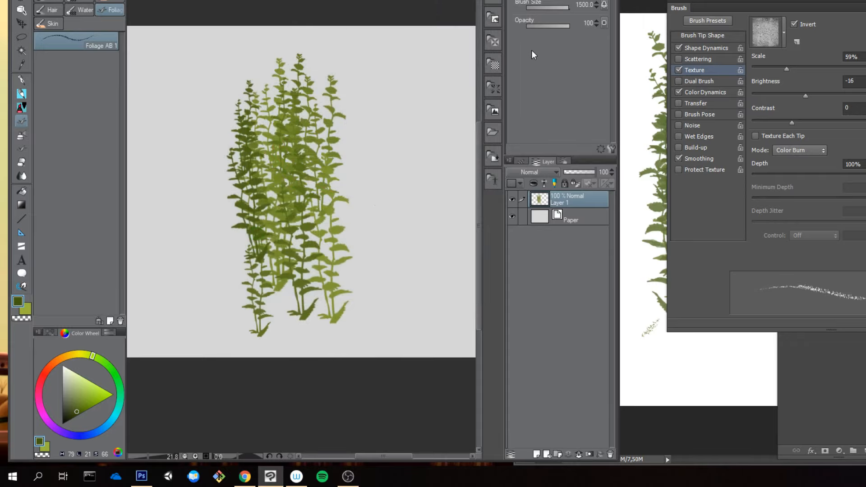
left_click_drag(564, 26, 551, 26)
mouse_move(396, 122)
left_mouse_down()
mouse_move(337, 188)
mouse_move(274, 154)
mouse_move(246, 106)
mouse_move(225, 127)
mouse_move(211, 193)
left_mouse_up()
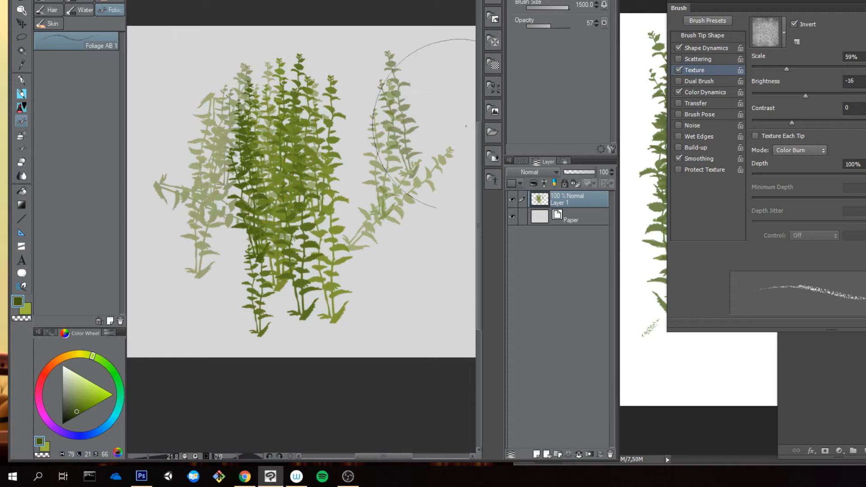
Step: Reset the foliage brush to its initial settings and paint full-opacity foliage strokes over the faint ones beside the clump
left_click(600, 149)
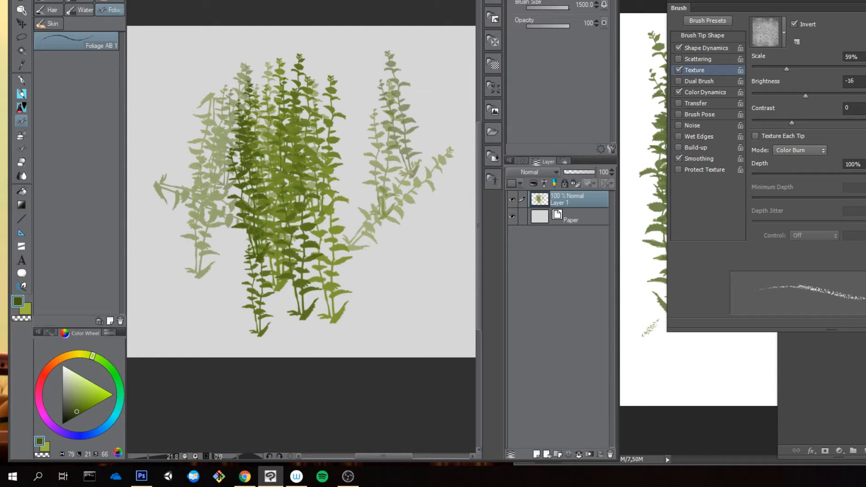
mouse_move(393, 181)
left_mouse_down()
mouse_move(415, 97)
mouse_move(386, 241)
mouse_move(355, 263)
left_mouse_up()
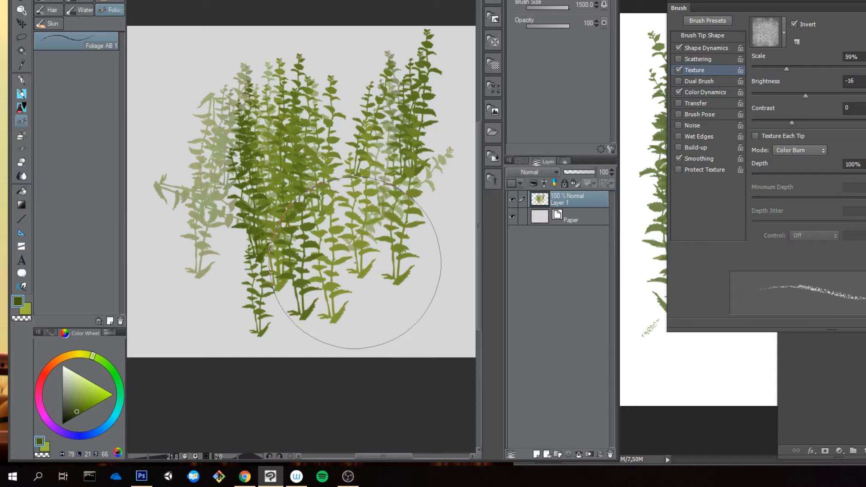
Step: Open the Foliage AB 1 brush's Texture settings and bring up the paper texture material selection
left_click(612, 148)
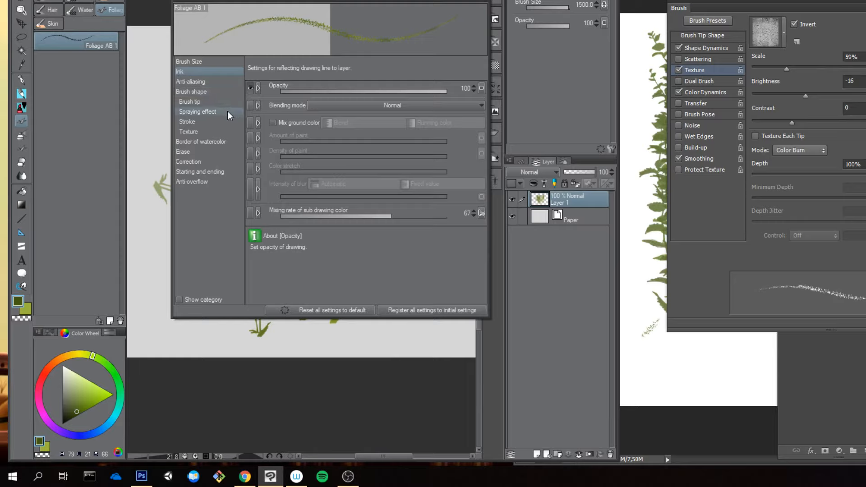
left_click(196, 131)
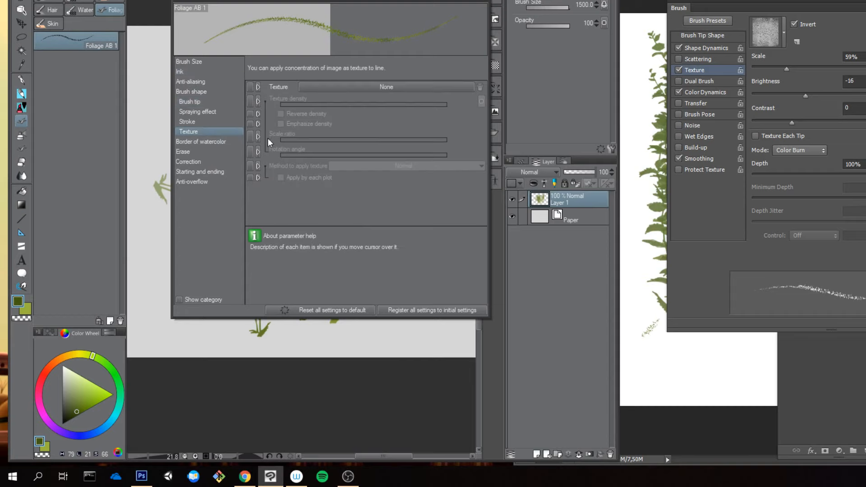
left_click(419, 86)
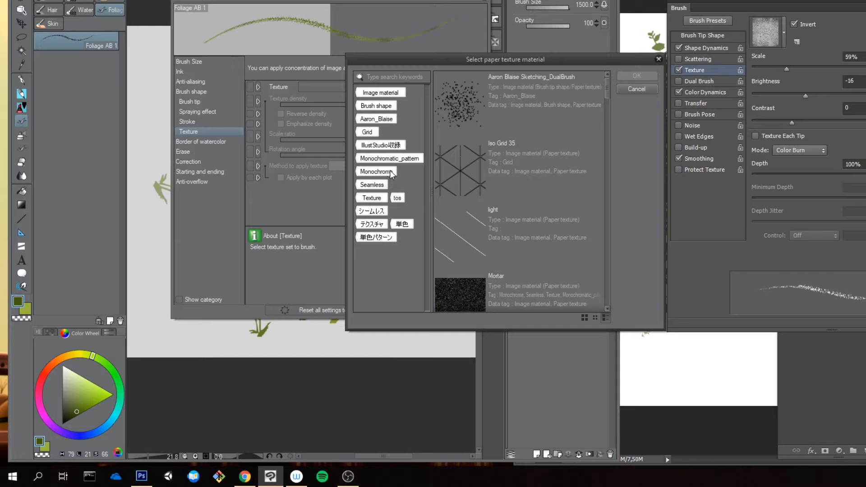
Step: Open File Explorer, look through the desktop's brushestosee folder for a matching texture image and close the window
left_click(772, 31)
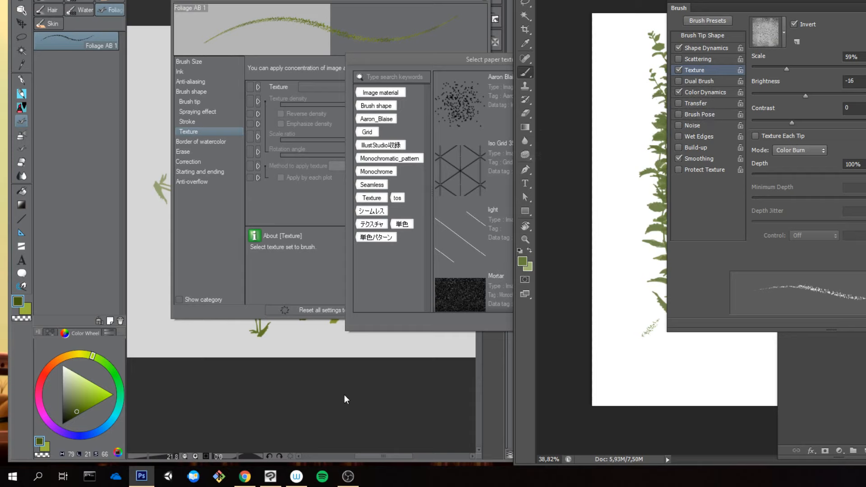
key("super")
type("fo")
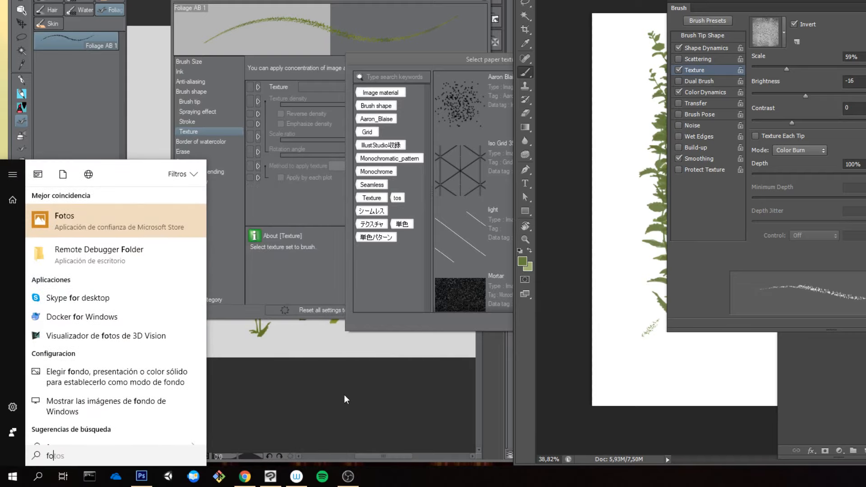
key("Down")
key("Return")
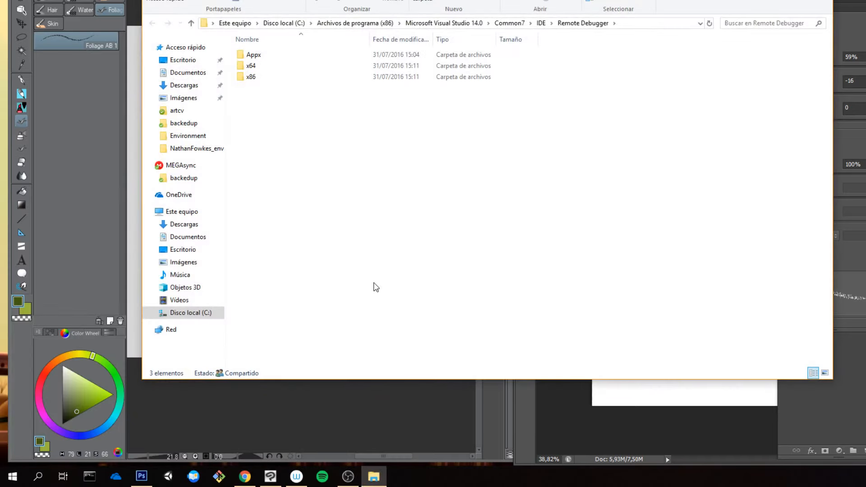
left_click(193, 63)
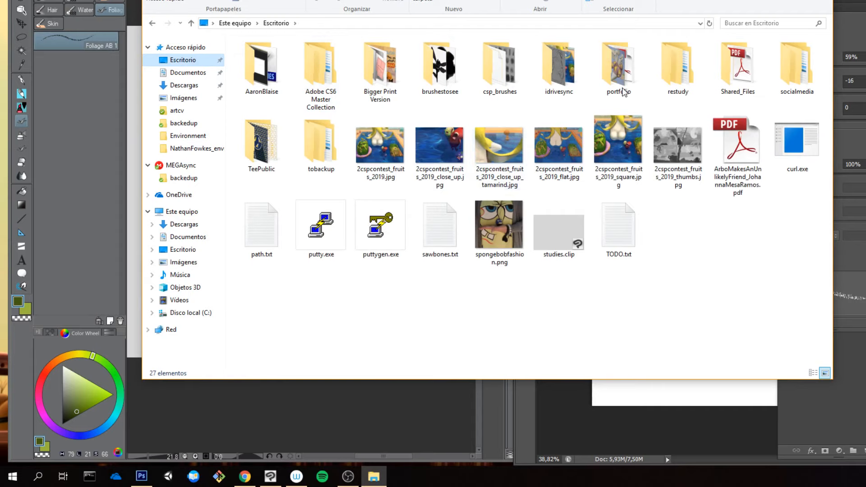
left_click(449, 74)
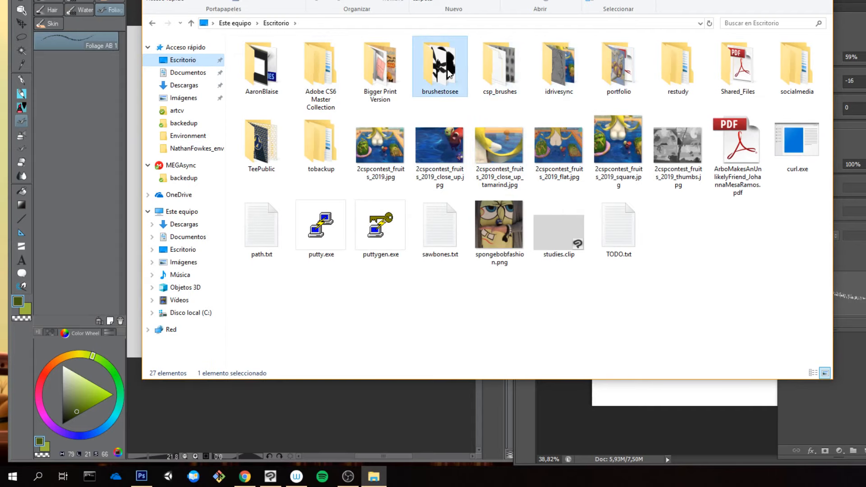
double_click(449, 74)
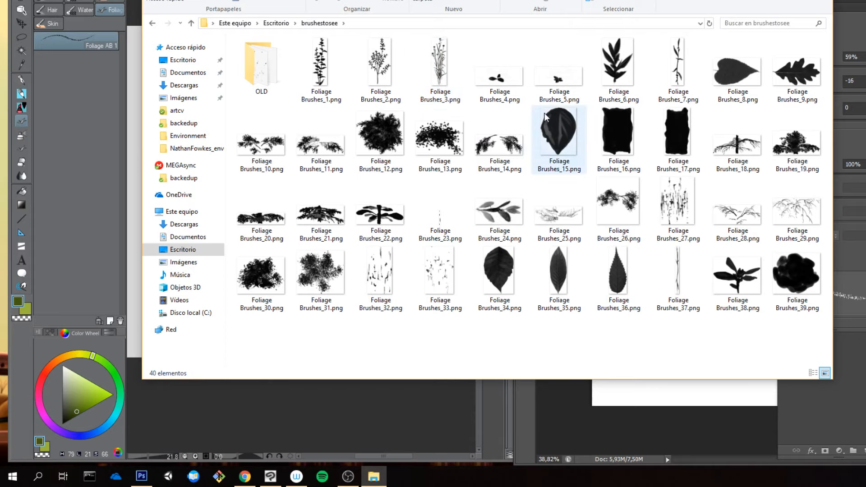
left_click(822, 1)
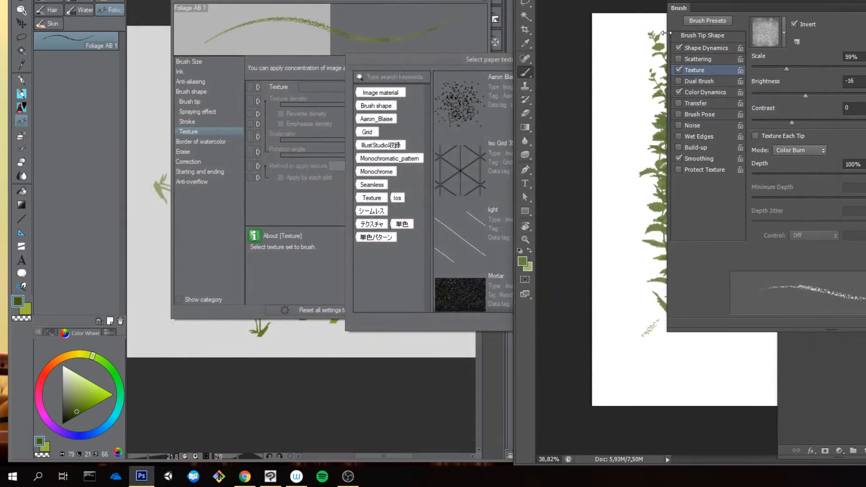
Step: Return to Clip Studio Paint, try the Image material, Brush shape and Aaron_Blaise tag filters on the paper textures and clear them
left_click(459, 56)
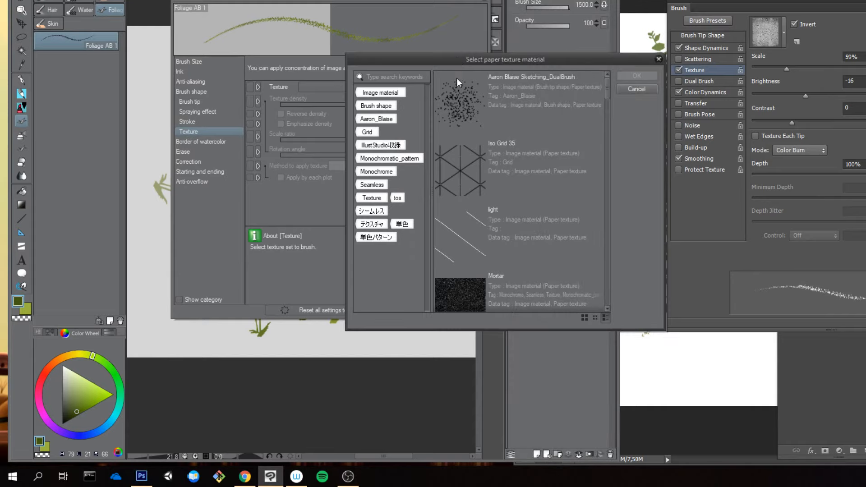
left_click(386, 94)
left_click(385, 106)
left_click(389, 95)
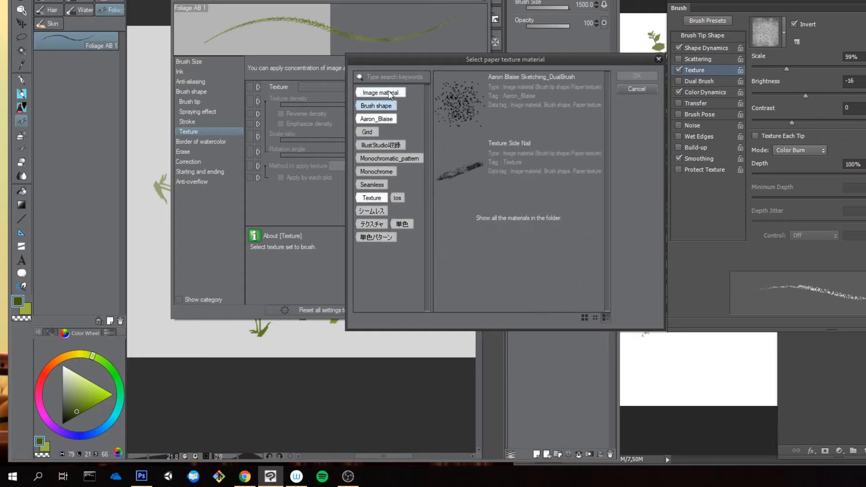
left_click(389, 120)
left_click(387, 119)
left_click(386, 119)
left_click(386, 109)
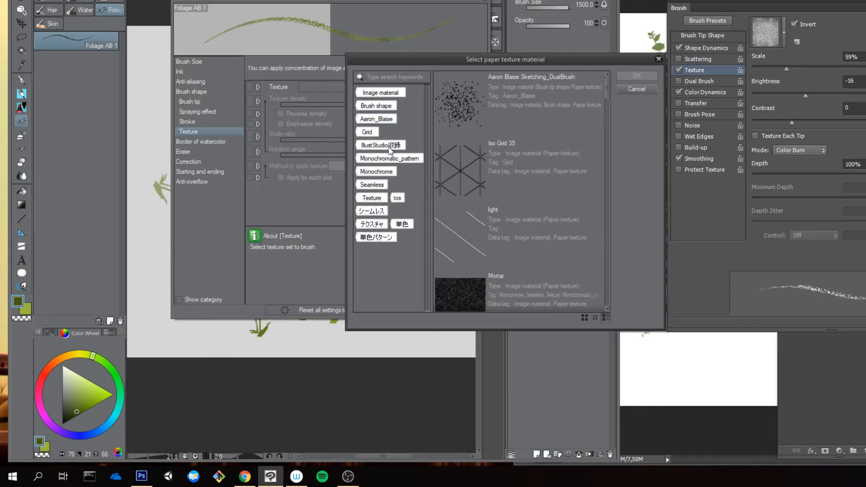
Step: Look through the paper texture materials, including papier02 and webtreats-paper-pattern-5-grey 2, and apply the 砂 texture to the brush
left_click_drag(607, 86, 608, 102)
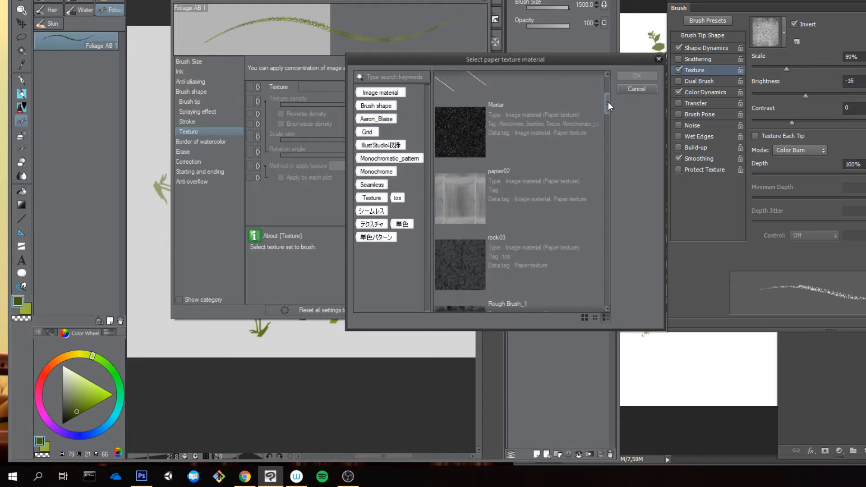
left_click(502, 150)
left_click_drag(605, 103, 605, 107)
left_click(540, 122)
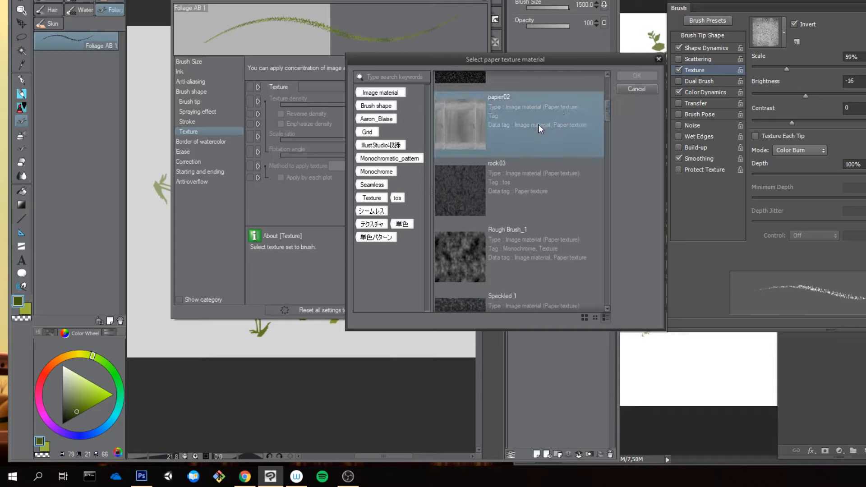
scroll(610, 124, "down", 3)
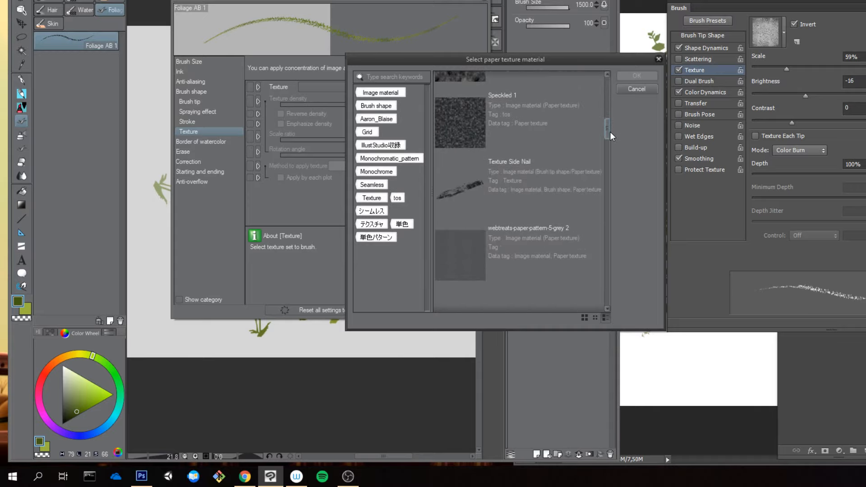
scroll(610, 132, "down", 2)
left_click(531, 171)
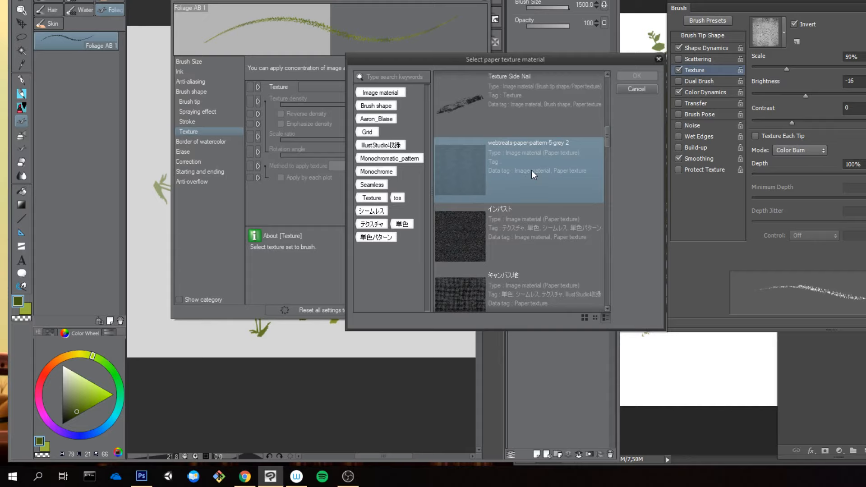
left_click_drag(607, 137, 605, 252)
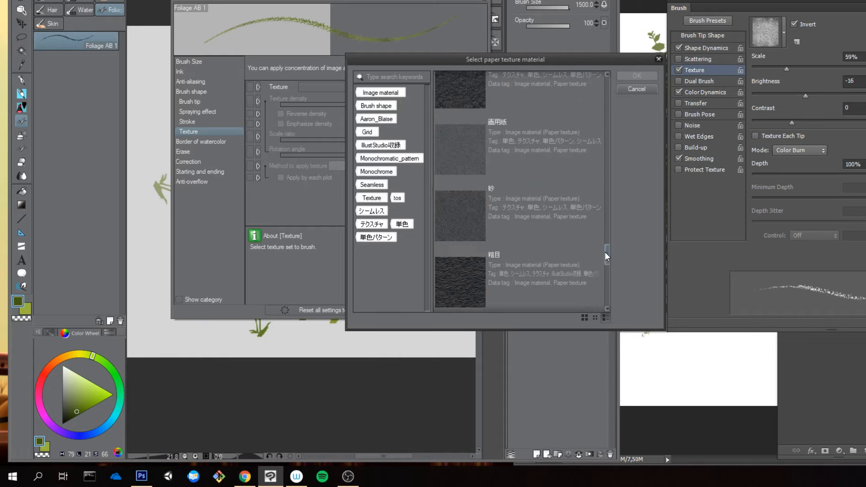
left_click(529, 226)
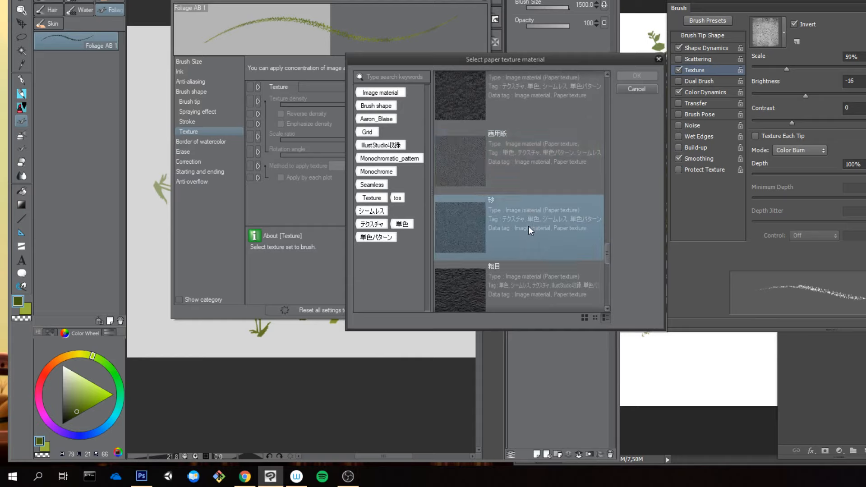
left_click(637, 76)
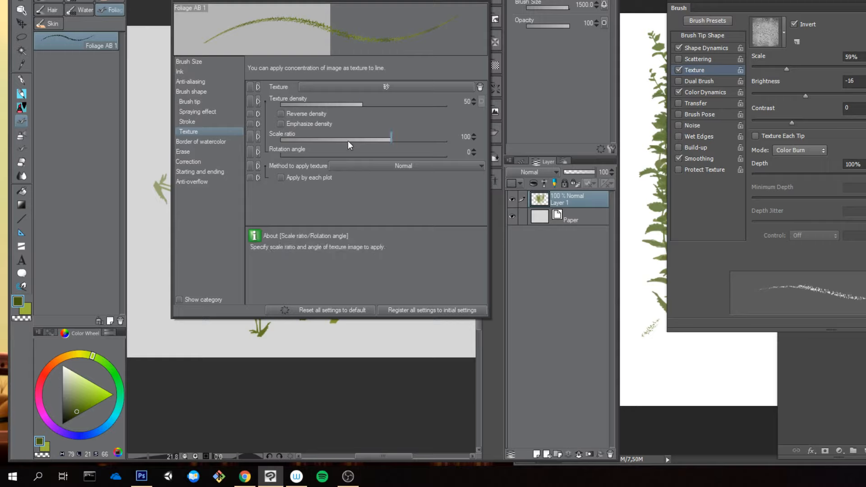
Step: Paint a test foliage stroke with the 砂 texture and move the brush settings window off the painted clump
left_click(158, 120)
left_click_drag(161, 120, 162, 148)
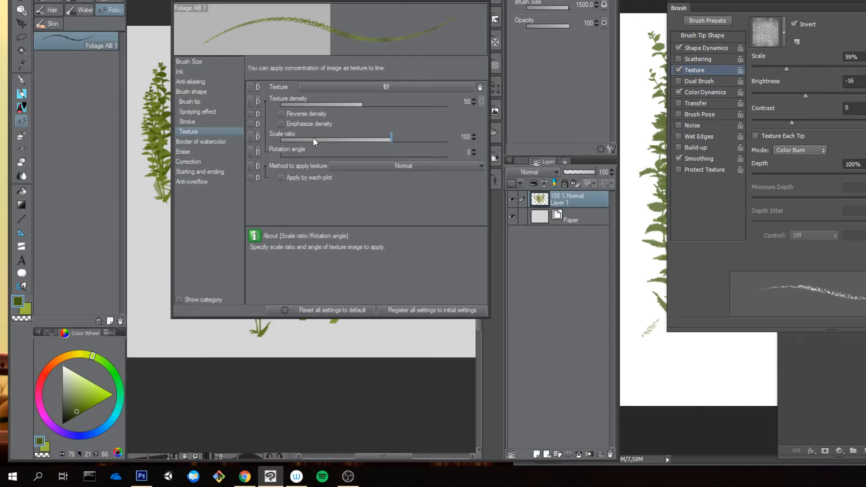
left_click_drag(375, 2, 531, 8)
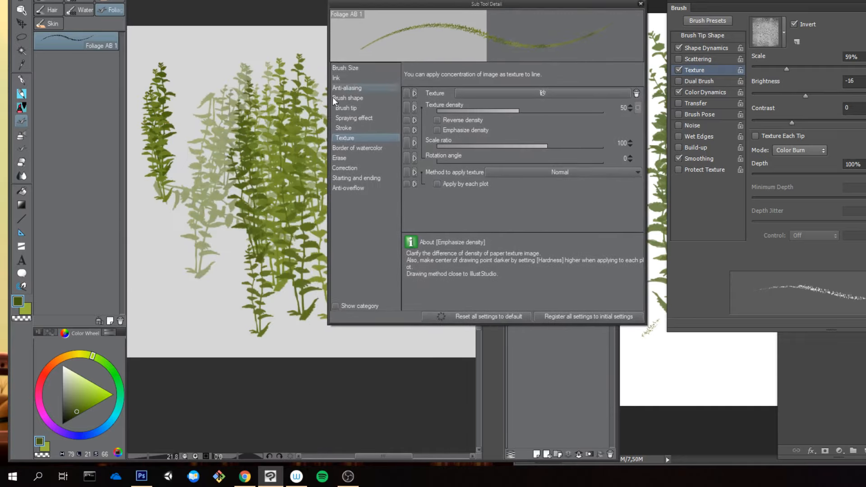
Step: Clear the canvas, set the texture density to 80 and paint a new foliage clump to test it
key("ctrl+a")
key("Delete")
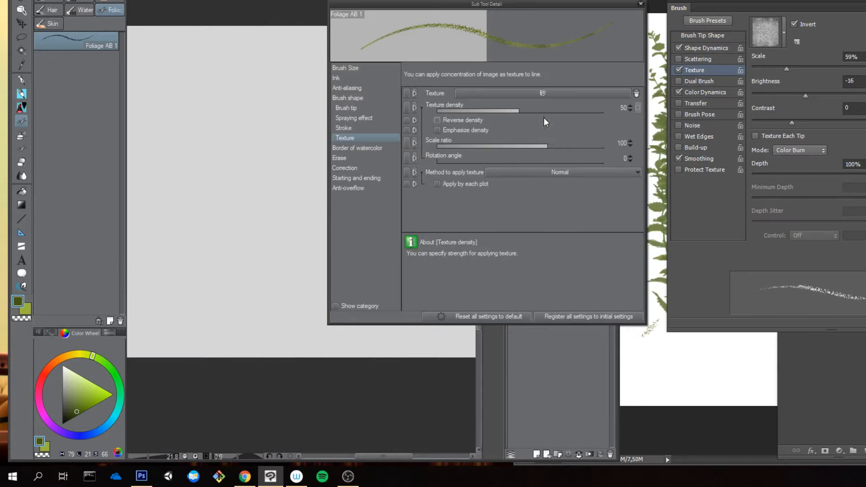
left_click(570, 111)
left_click_drag(209, 151, 225, 146)
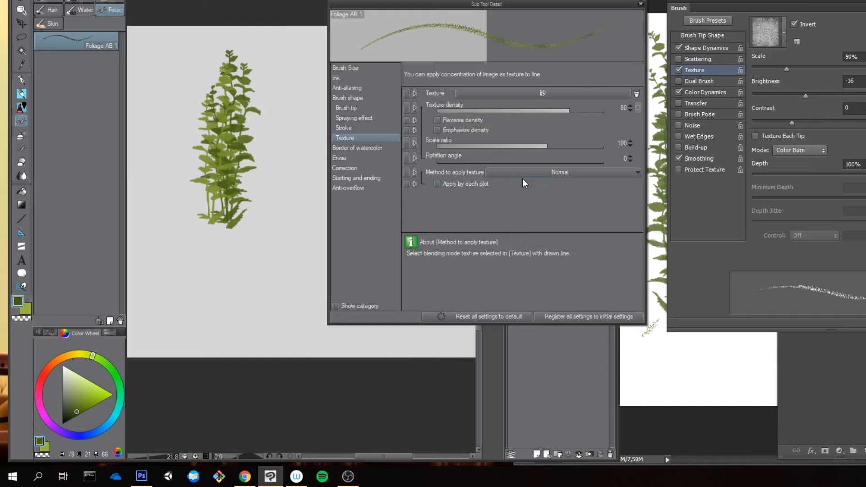
Step: Set the texture application method to Multiply and compare the available methods with the Photoshop brush's texture modes
left_click(568, 172)
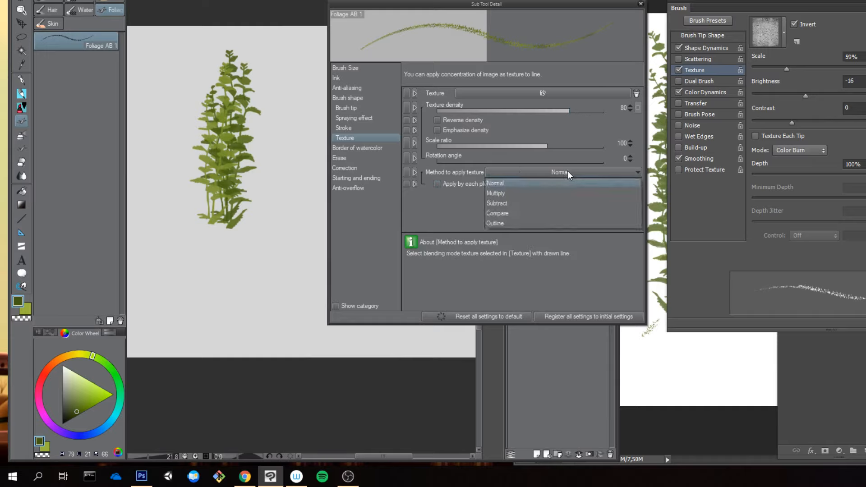
left_click(559, 194)
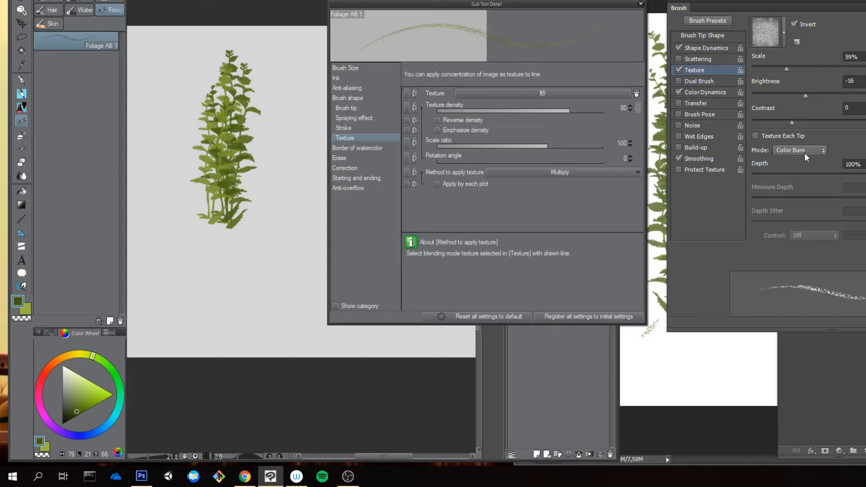
left_click(553, 172)
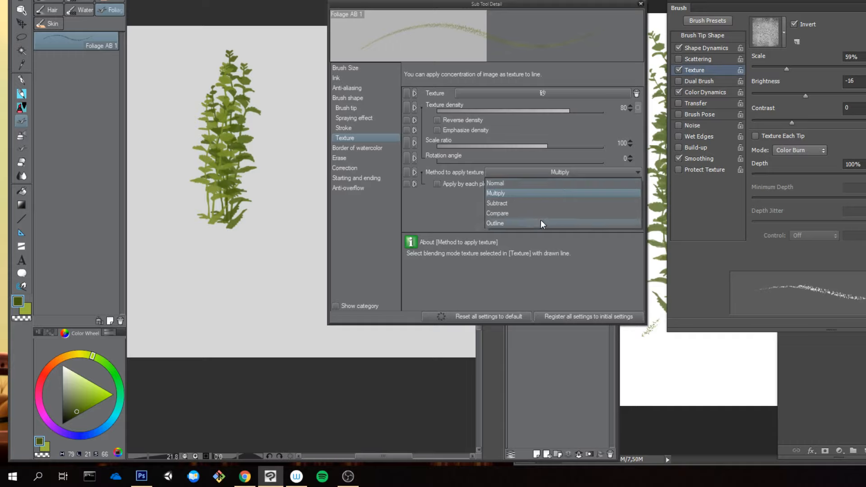
left_click(810, 152)
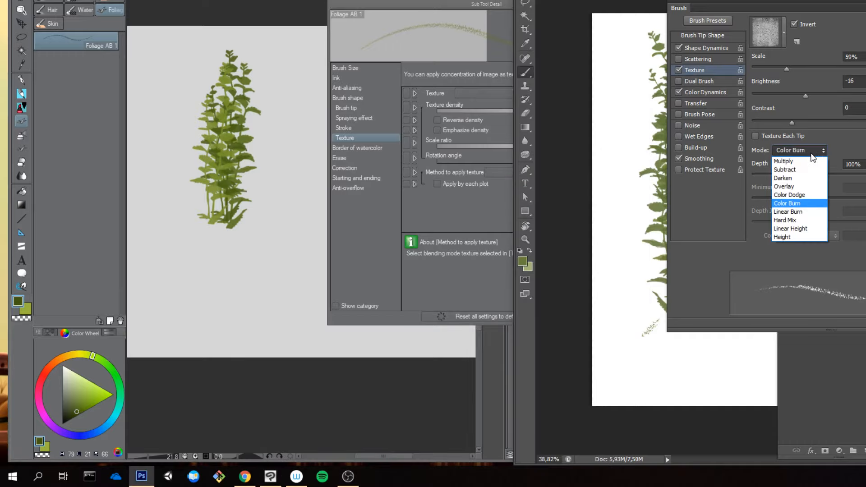
left_click(456, 201)
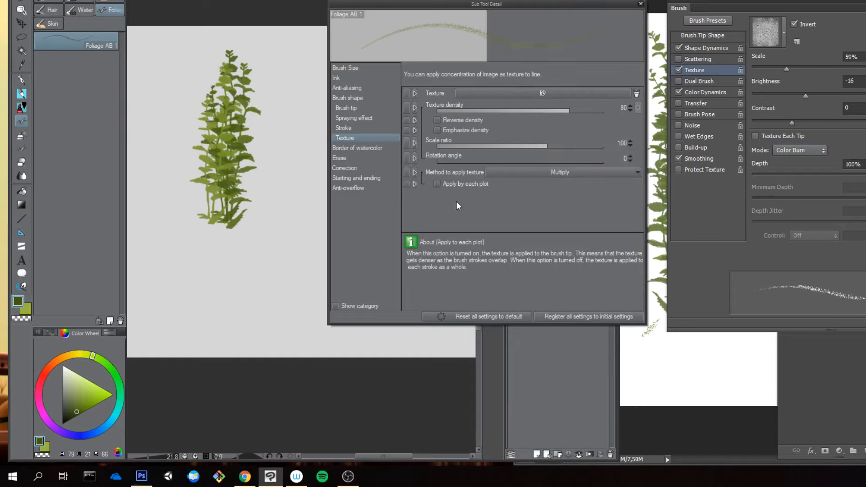
left_click(553, 172)
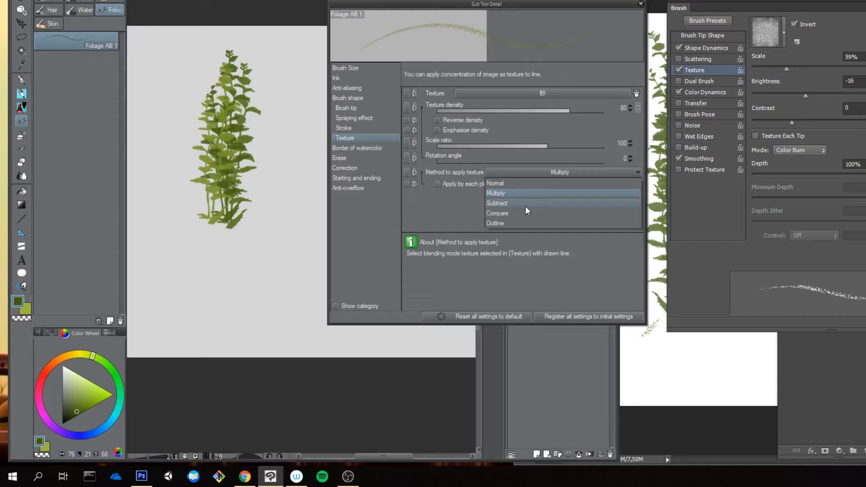
Step: Paint several foliage strokes beside the existing clump to test the Multiply texture method
left_click(257, 204)
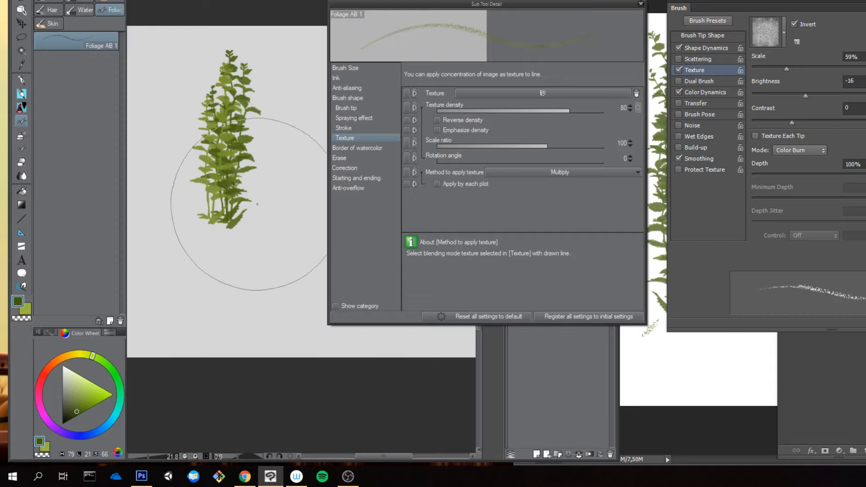
left_click(272, 223)
left_click(276, 176)
left_click(276, 237)
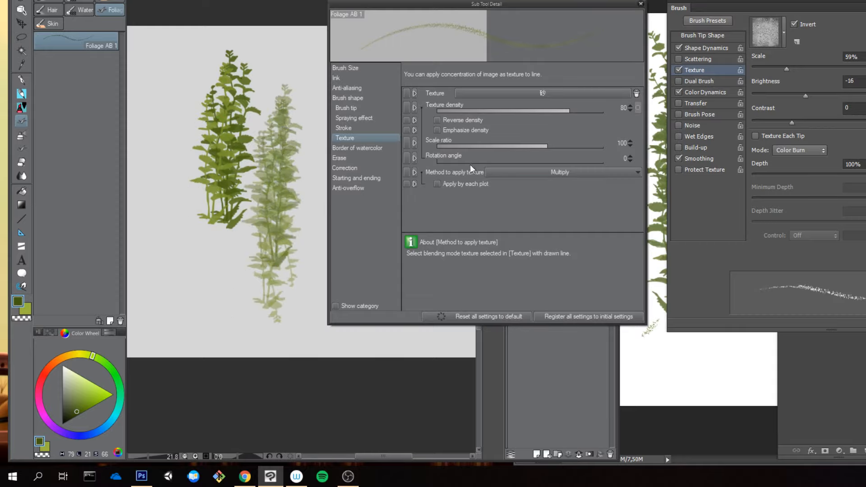
Step: Set the texture density to 29 and clear all the test foliage from the canvas
left_click(483, 111)
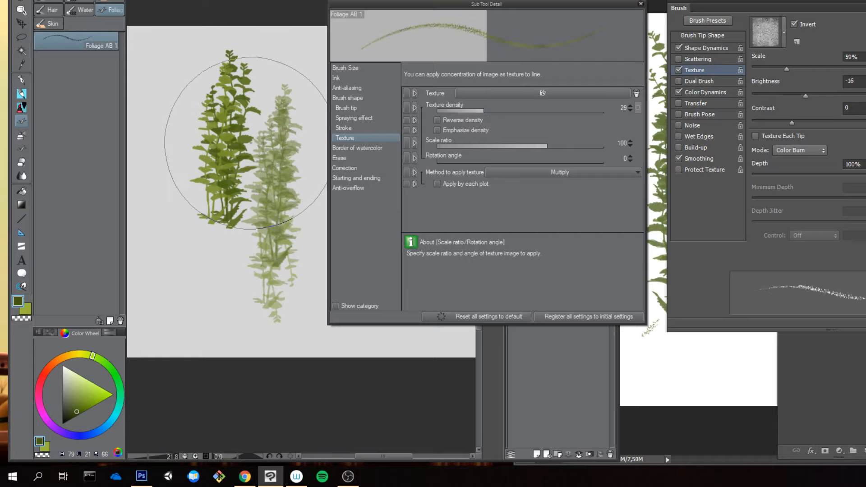
key("ctrl+a")
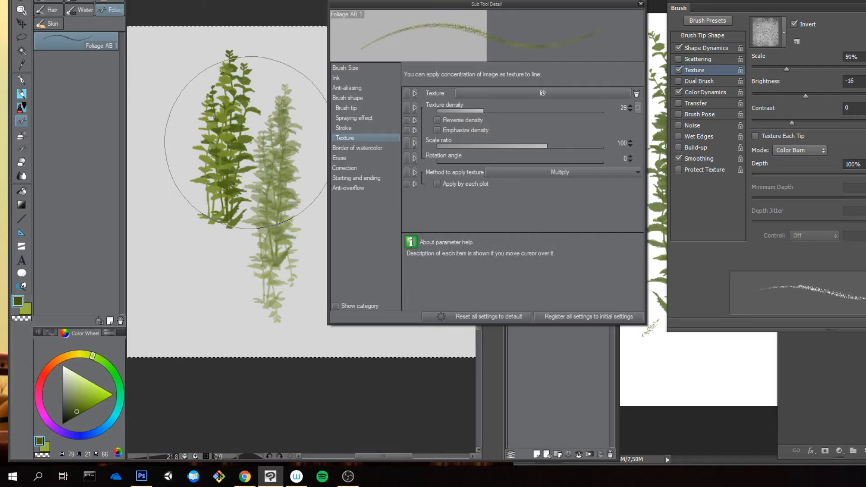
key("Delete")
key("ctrl+d")
Step: Paint a foliage clump at density 29, undoing the stray stroke, and paint another beside it with the texture density set to 94
left_click(244, 191)
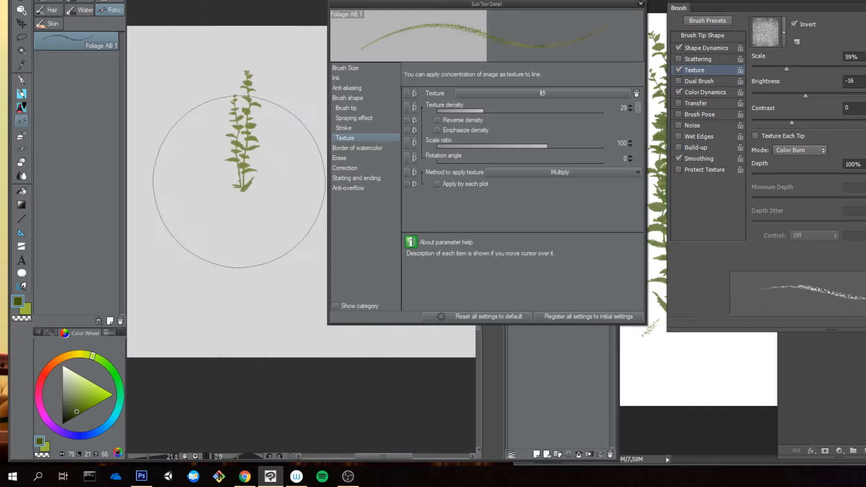
left_click_drag(232, 199, 214, 156)
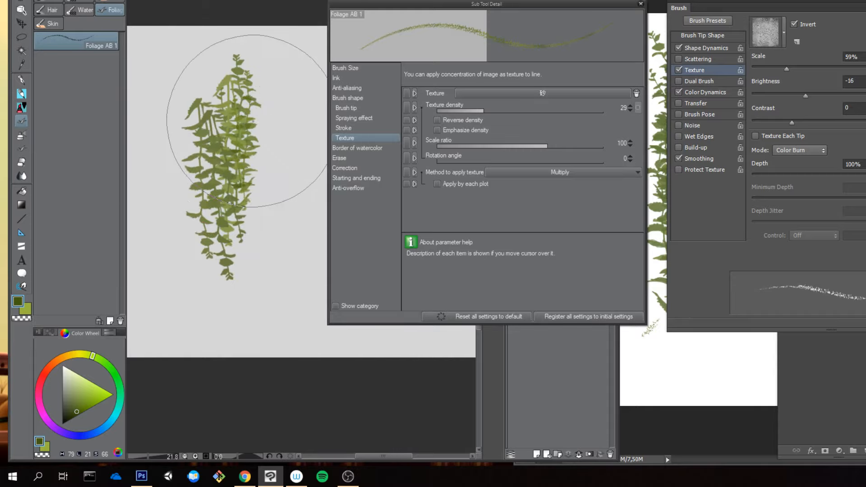
key("ctrl+z")
mouse_move(189, 113)
left_mouse_down()
mouse_move(212, 150)
mouse_move(223, 113)
mouse_move(224, 186)
mouse_move(221, 122)
mouse_move(211, 159)
mouse_move(213, 221)
mouse_move(237, 115)
mouse_move(228, 229)
left_mouse_up()
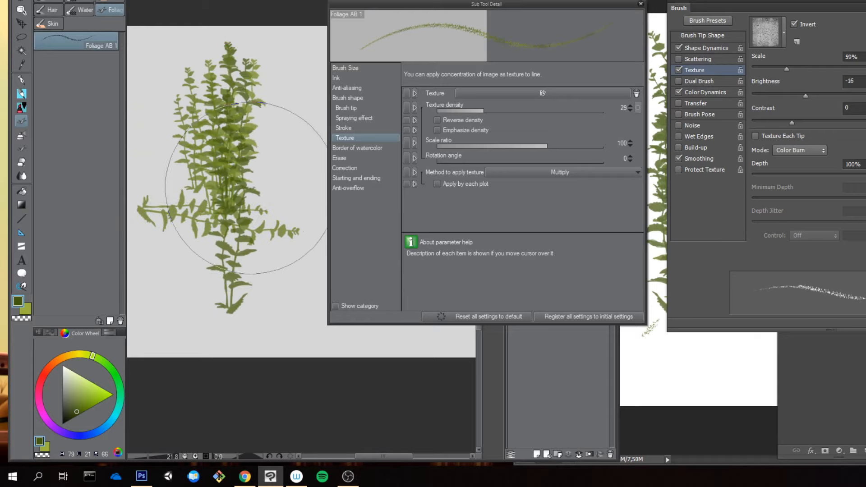
left_click(594, 110)
mouse_move(268, 189)
left_mouse_down()
mouse_move(278, 153)
mouse_move(270, 244)
left_mouse_up()
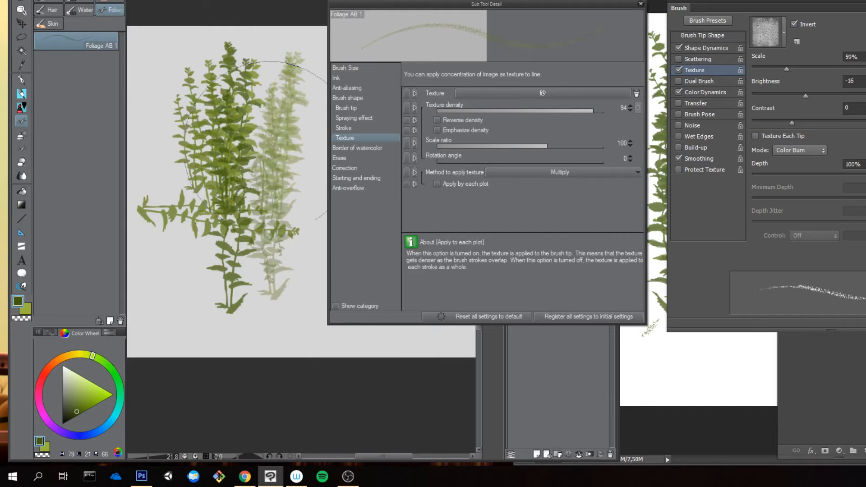
Step: Set the texture method to Subtract and paint test foliage strokes on a cleared canvas
left_click(584, 174)
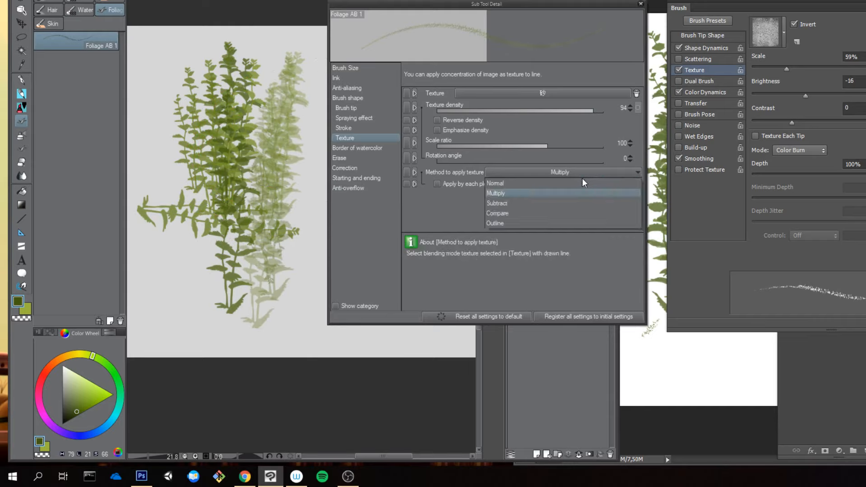
left_click(497, 203)
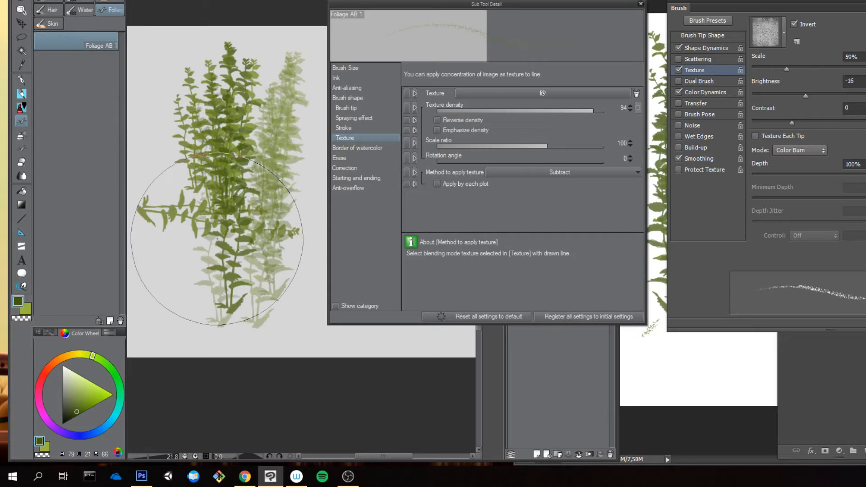
key("Delete")
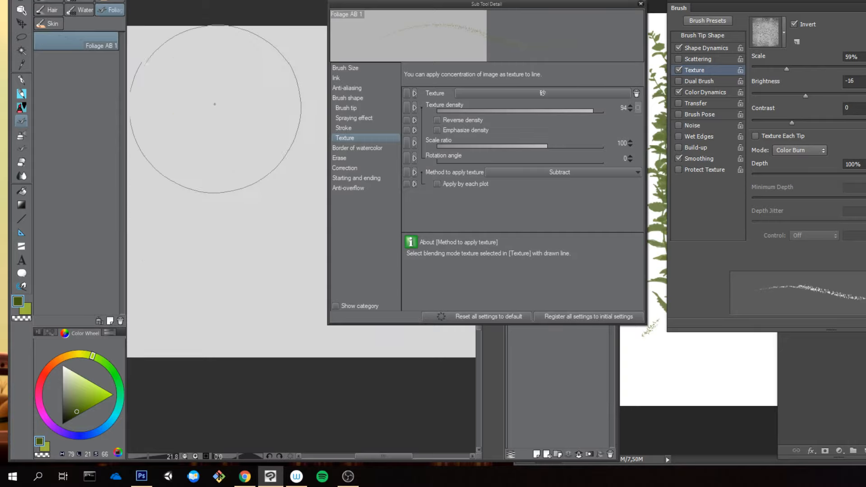
left_click(221, 109)
left_click(220, 207)
left_click(247, 148)
Step: Try the Compare and Outline texture methods, painting foliage strokes with each over the Subtract strokes
left_click(537, 172)
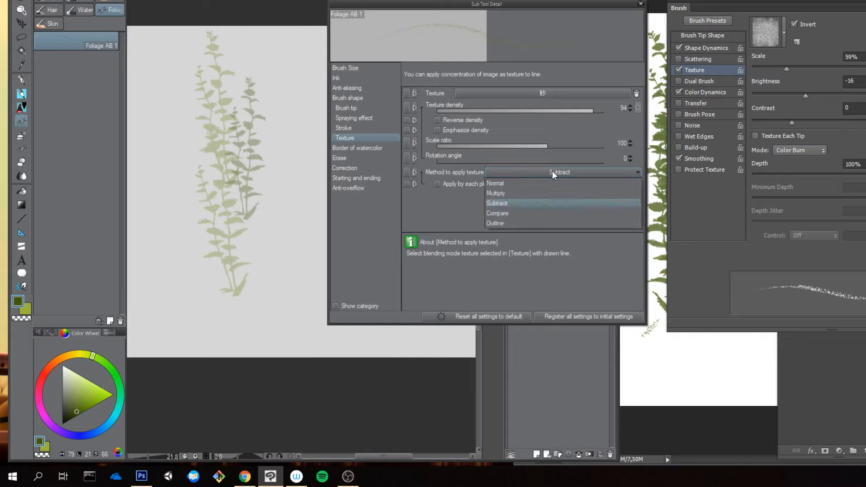
left_click(510, 216)
mouse_move(290, 116)
left_mouse_down()
mouse_move(290, 217)
mouse_move(287, 103)
mouse_move(276, 233)
mouse_move(260, 139)
mouse_move(248, 268)
left_mouse_up()
left_click(538, 172)
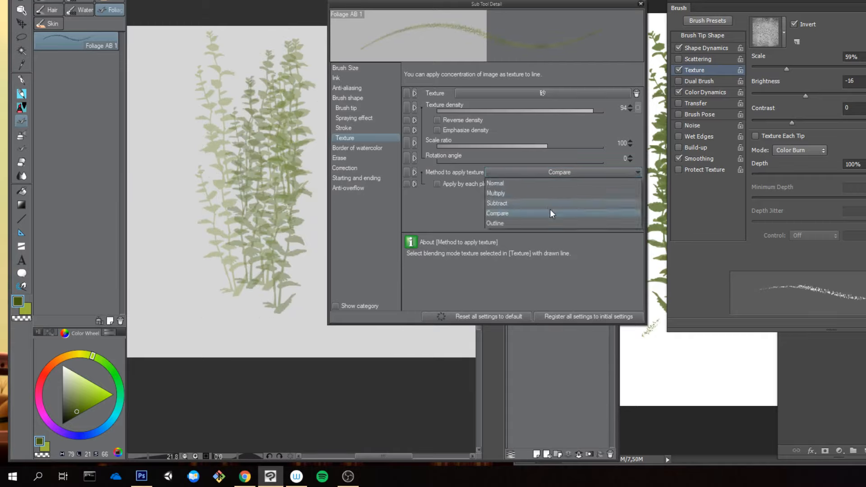
left_click(524, 223)
left_click_drag(204, 146, 219, 194)
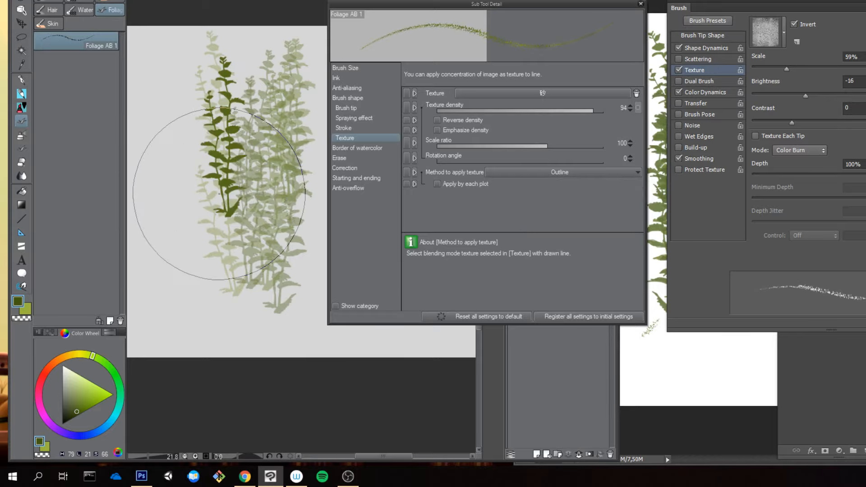
Step: Clear the canvas and paint a fresh foliage clump with the Outline texture method
key("Delete")
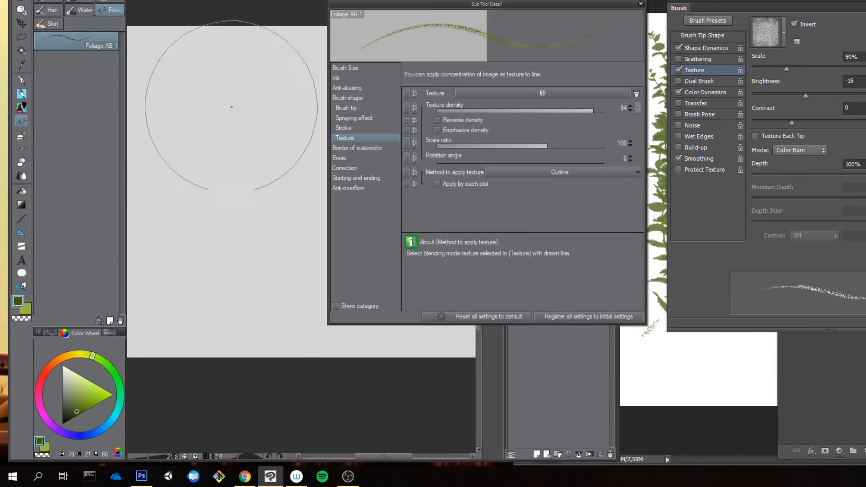
left_click_drag(230, 102, 228, 255)
left_click_drag(253, 72, 230, 290)
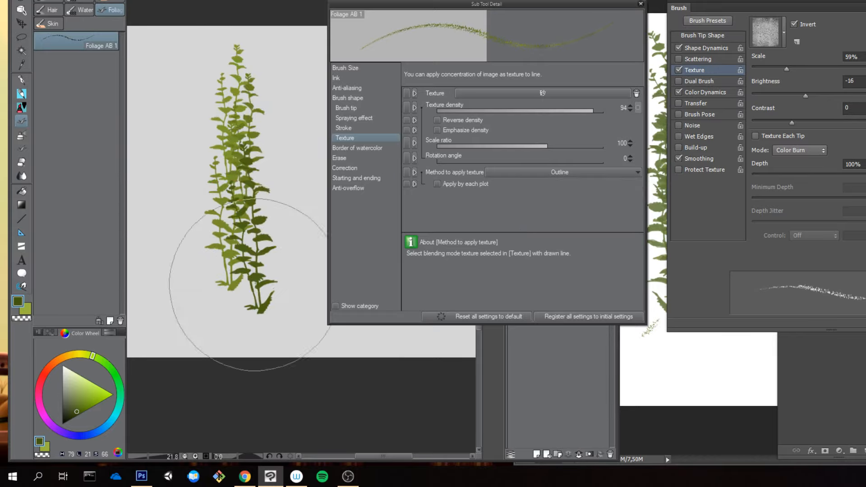
Step: Set the texture method to Multiply with a scale ratio of 39 and turn on Emphasize density
left_click(548, 172)
left_click(510, 191)
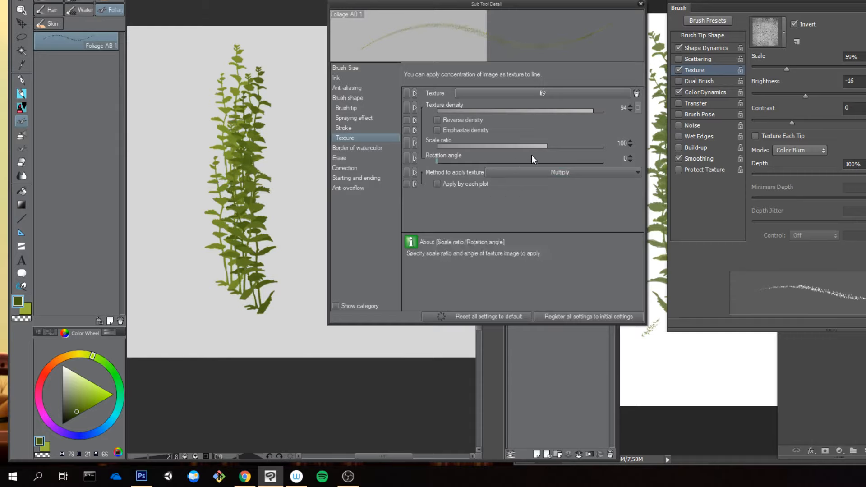
left_click_drag(565, 145, 525, 145)
left_click(459, 131)
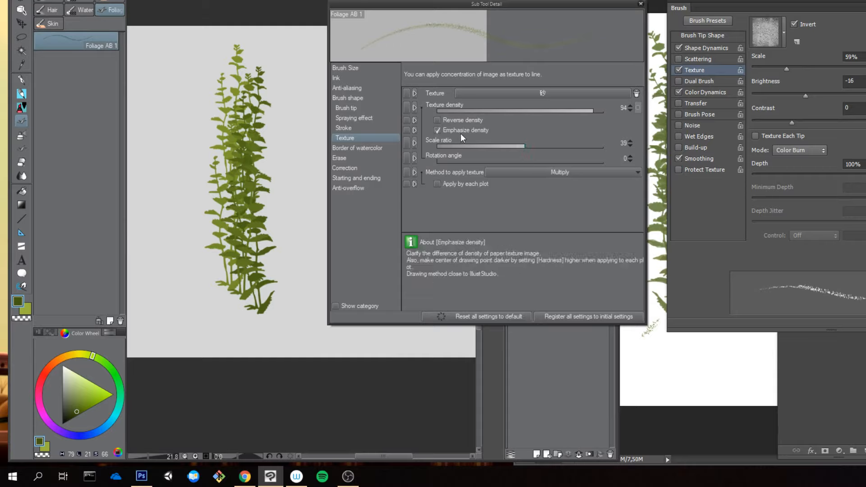
Step: Paint test foliage strokes beside the existing clump with the Multiply texture method and Emphasize density
left_click(300, 187)
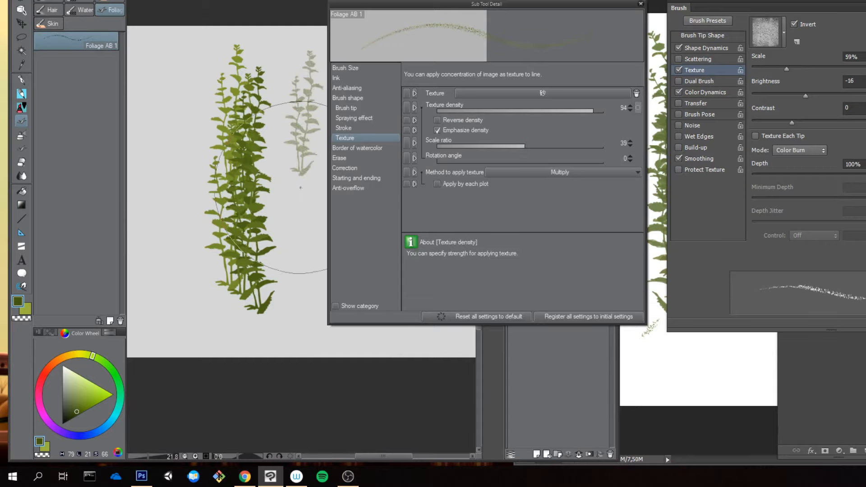
left_click_drag(301, 188, 299, 239)
left_click_drag(302, 135, 299, 244)
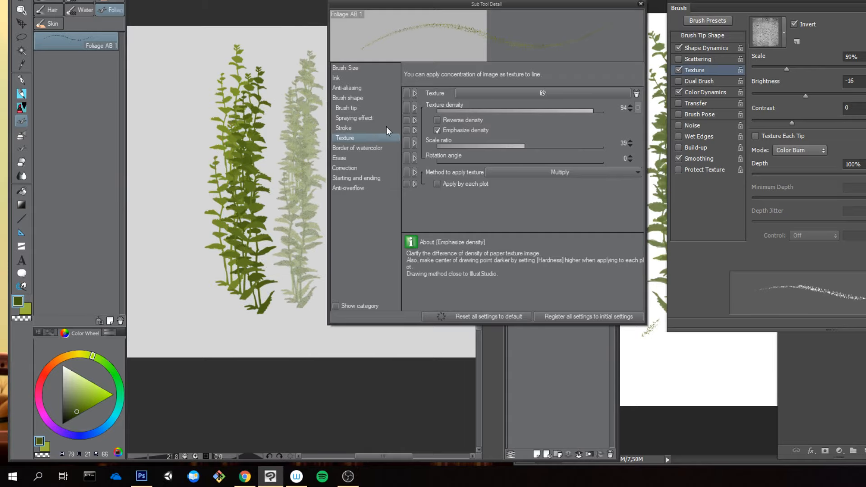
Step: Set the texture density to 28 and paint test foliage on a cleared canvas
left_click(480, 110)
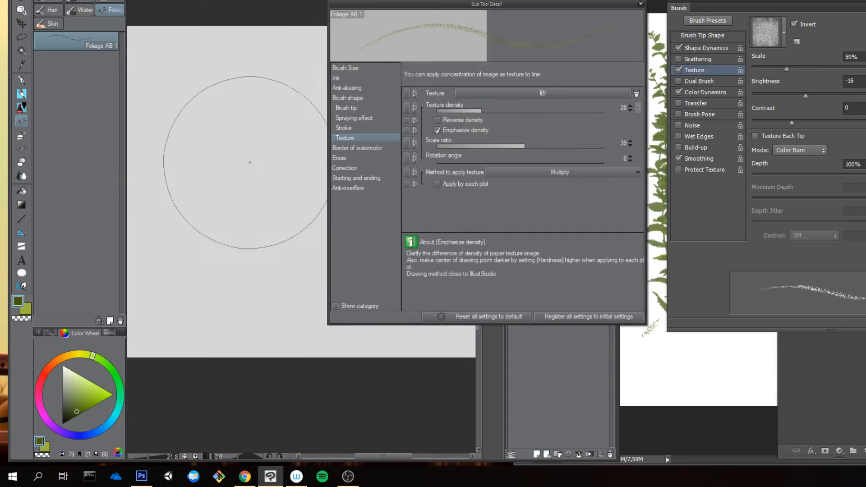
key("Delete")
mouse_move(261, 132)
left_mouse_down()
mouse_move(246, 201)
mouse_move(246, 120)
mouse_move(241, 235)
mouse_move(241, 139)
mouse_move(269, 139)
mouse_move(273, 228)
left_mouse_up()
Step: Set the texture density to 7 and paint more foliage strokes over and beside the previous ones
left_click(445, 110)
left_click_drag(255, 127, 249, 195)
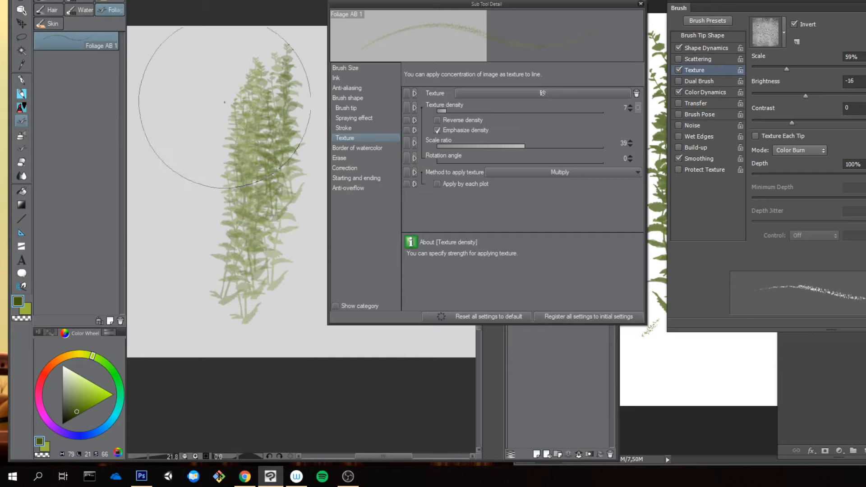
left_click_drag(224, 115, 209, 203)
left_click_drag(217, 144, 219, 205)
mouse_move(221, 124)
left_mouse_down()
mouse_move(224, 201)
mouse_move(192, 214)
left_mouse_up()
left_click_drag(197, 157, 201, 218)
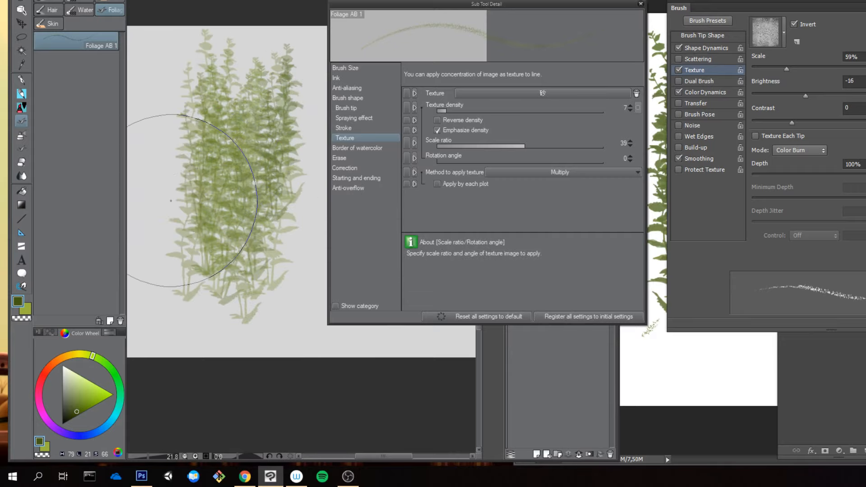
Step: Clear the canvas, replace Emphasize density with Reverse density and paint test foliage
key("Delete")
left_click(457, 120)
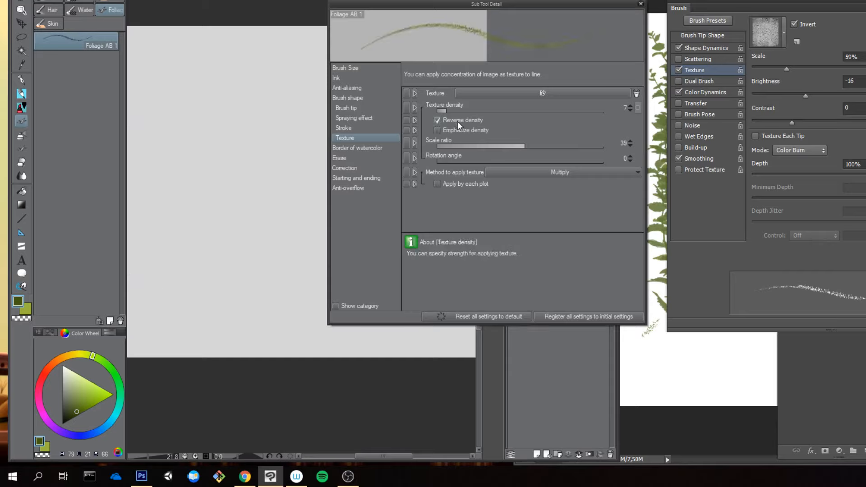
mouse_move(261, 126)
left_mouse_down()
mouse_move(224, 217)
mouse_move(246, 174)
mouse_move(291, 160)
left_mouse_up()
Step: Set the texture density to 55 and paint a clump of foliage on a cleared canvas
left_click(527, 111)
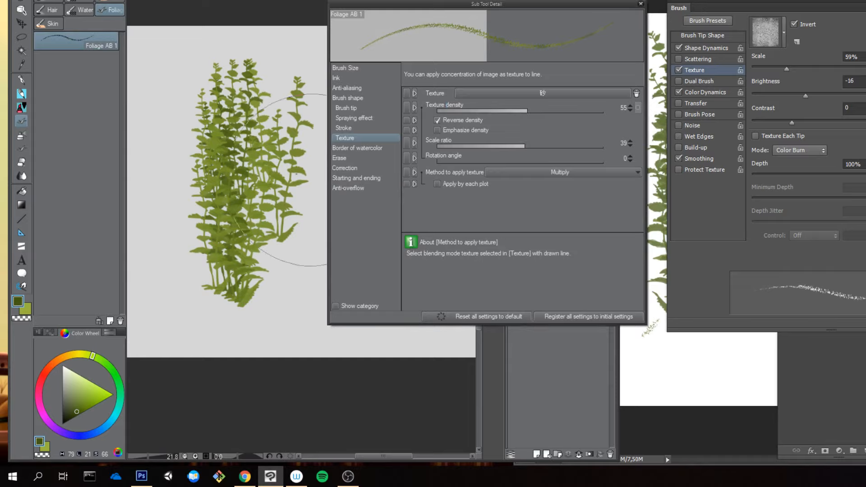
key("Delete")
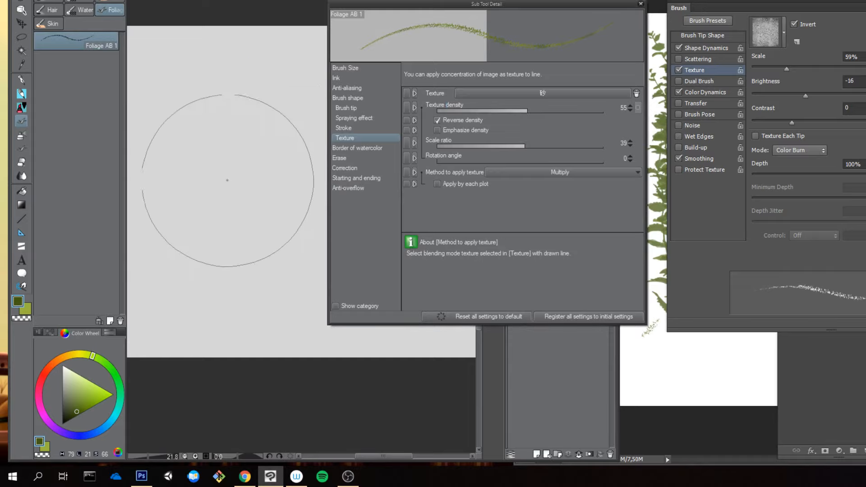
mouse_move(228, 178)
left_mouse_down()
mouse_move(234, 268)
mouse_move(231, 150)
left_mouse_up()
left_click_drag(246, 276, 227, 118)
left_click_drag(223, 243, 202, 125)
left_click_drag(200, 224, 197, 118)
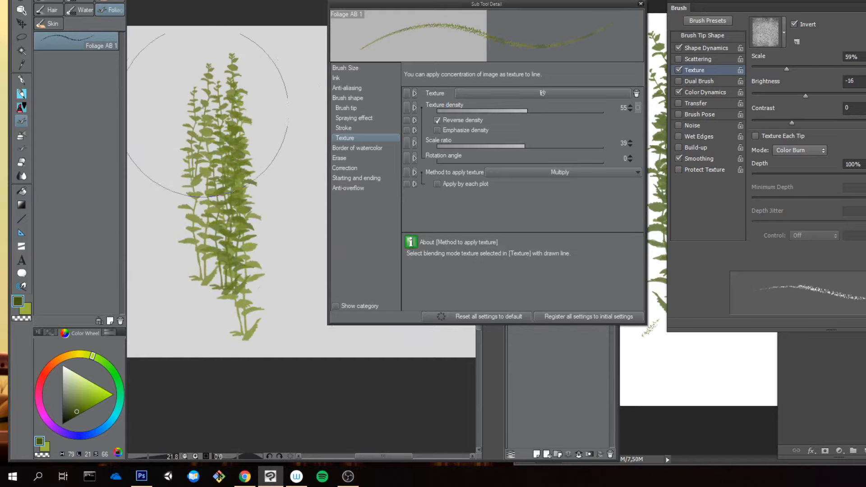
left_click_drag(269, 230, 260, 105)
left_click_drag(284, 302, 266, 181)
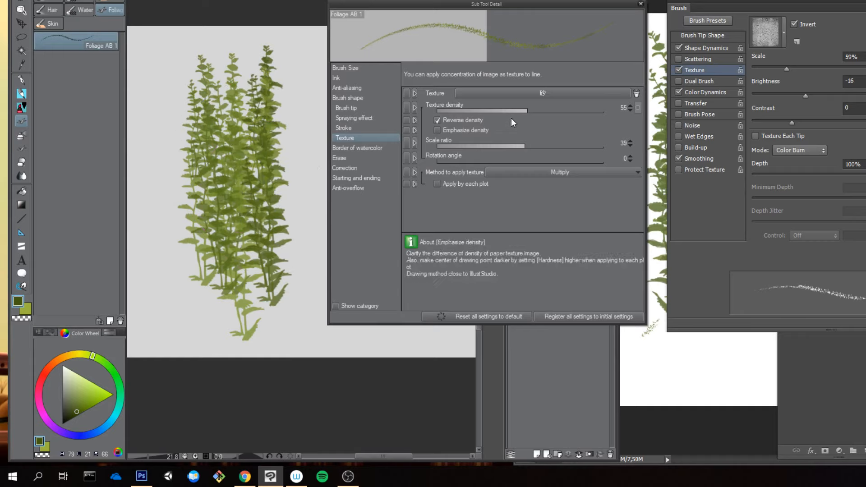
Step: Clear the canvas, raise the texture density to 85 and paint test foliage with Reverse density on
left_click(492, 110)
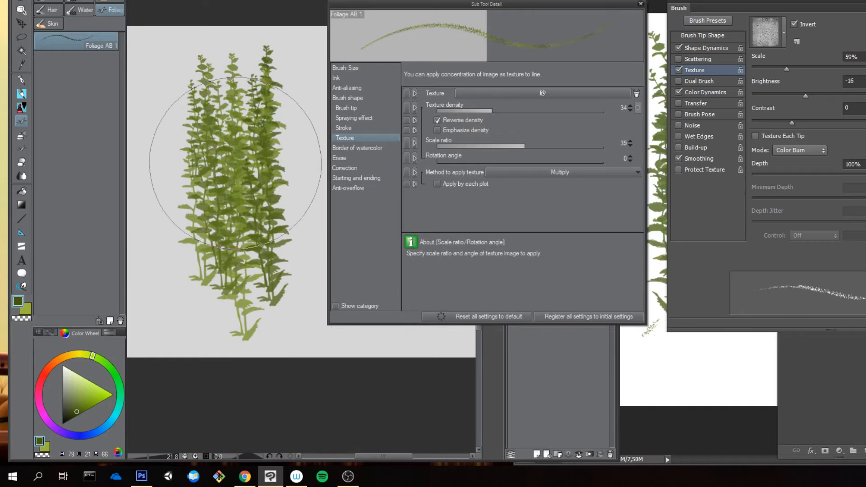
key("Delete")
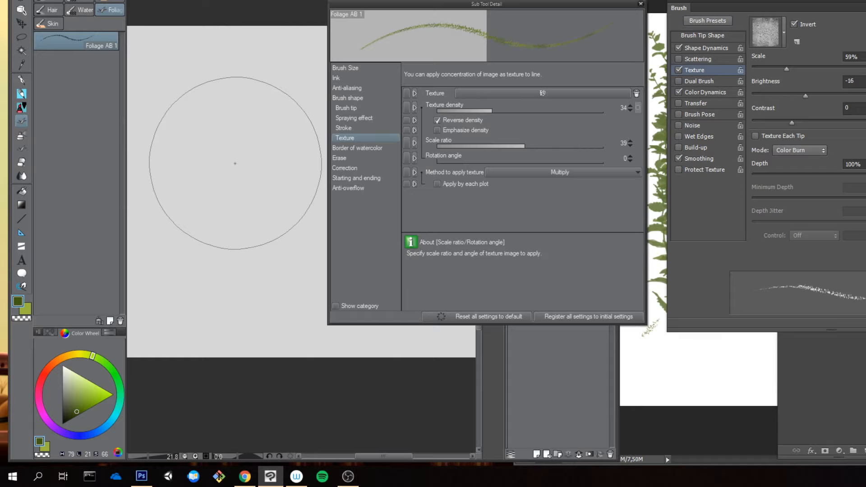
left_click(578, 111)
mouse_move(242, 126)
left_mouse_down()
mouse_move(254, 216)
mouse_move(238, 193)
mouse_move(225, 139)
mouse_move(234, 207)
left_mouse_up()
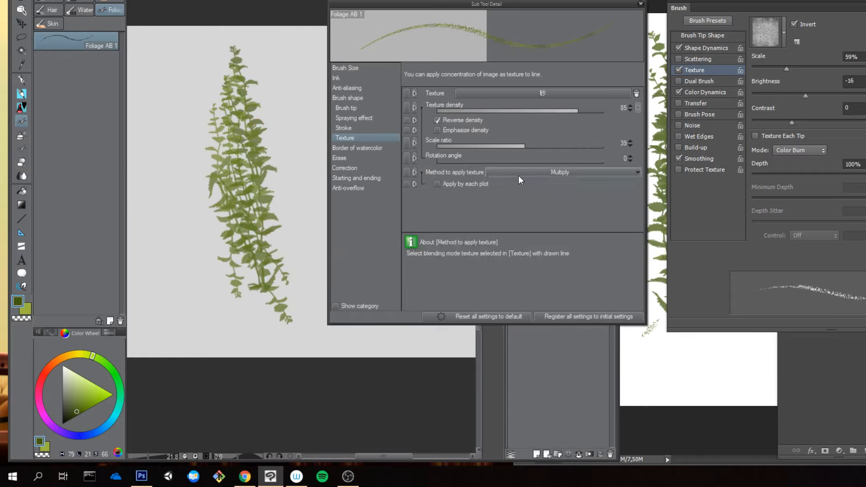
Step: Clear the canvas, turn off Reverse density and try the Compare texture method with a foliage dab
key("Delete")
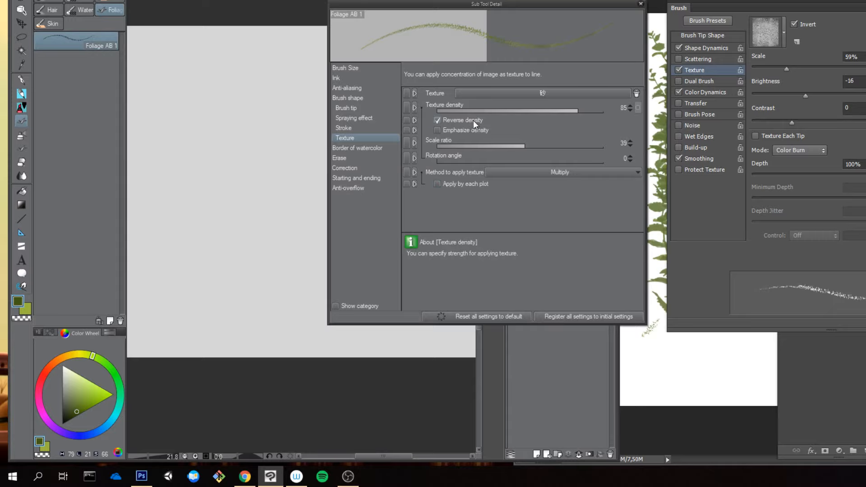
left_click(473, 120)
left_click(564, 173)
left_click(525, 204)
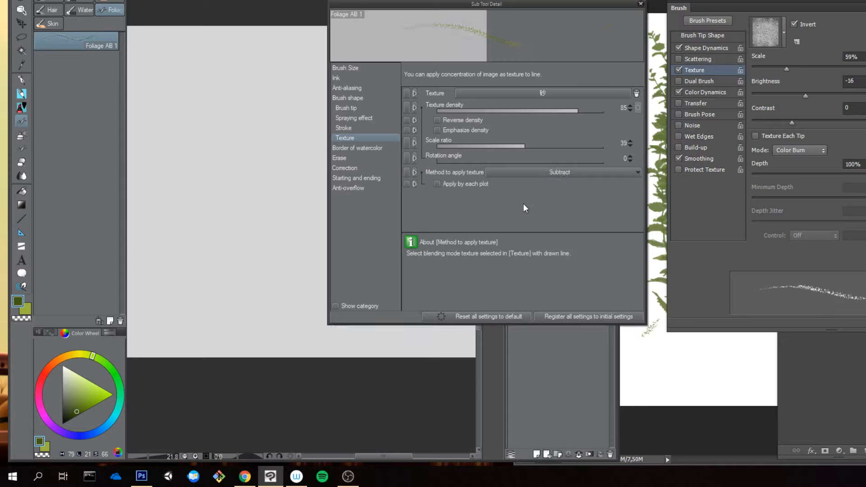
left_click(553, 171)
left_click(506, 213)
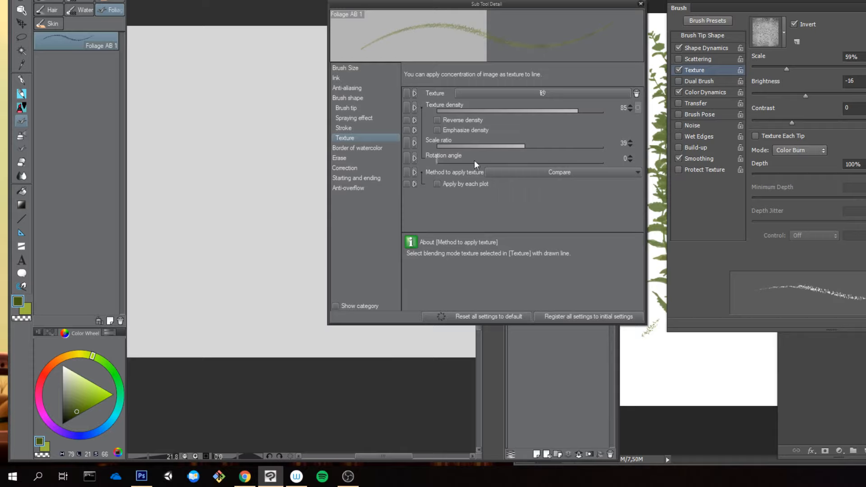
left_click(267, 192)
key("ctrl+z")
Step: Turn on Apply by each plot and try another foliage dab with the Compare method
left_click(494, 183)
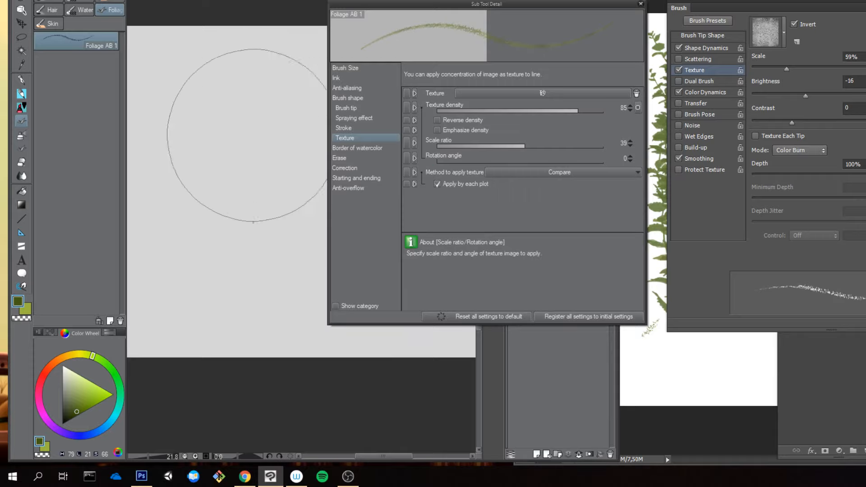
left_click(251, 226)
key("ctrl+z")
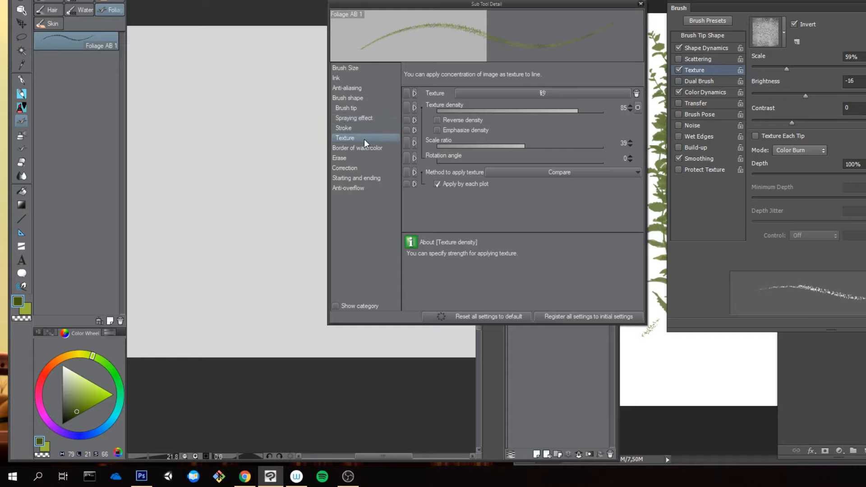
Step: Replace the brush's paper texture with the rock03 material
left_click(565, 95)
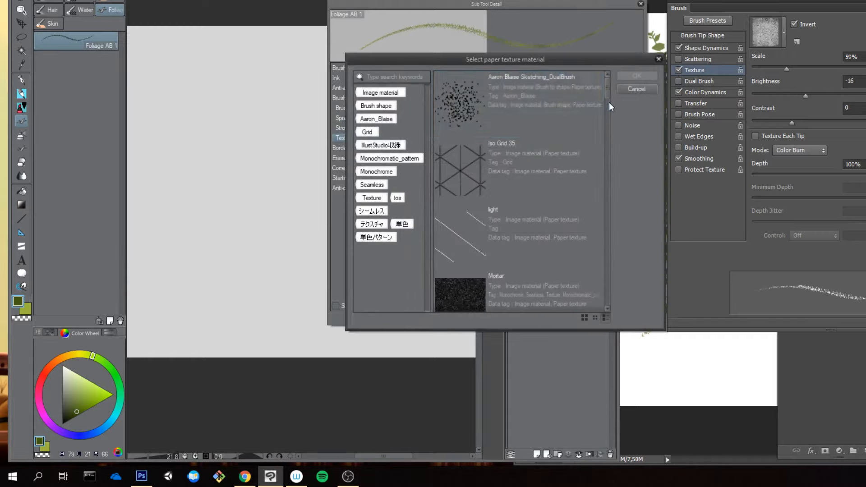
scroll(609, 102, "down", 3)
left_click_drag(610, 115, 608, 117)
left_click(565, 156)
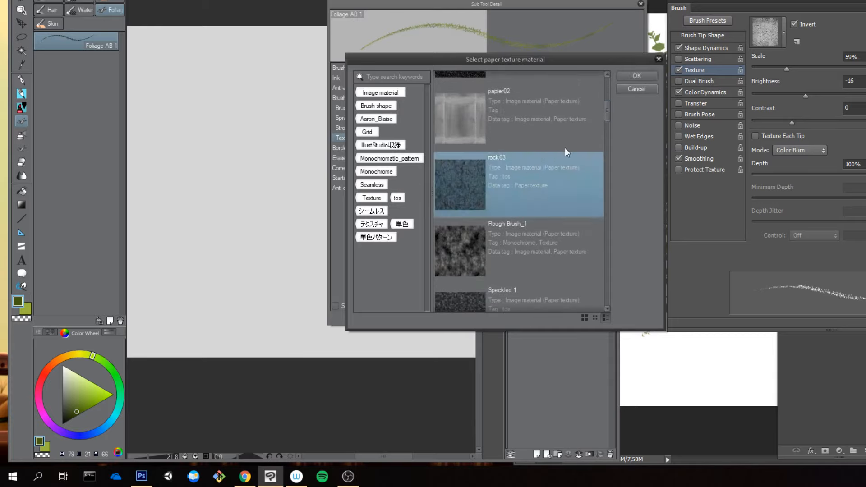
left_click(637, 76)
Step: Set the texture method to Multiply and paint test foliage with the rock03 texture
left_click(560, 173)
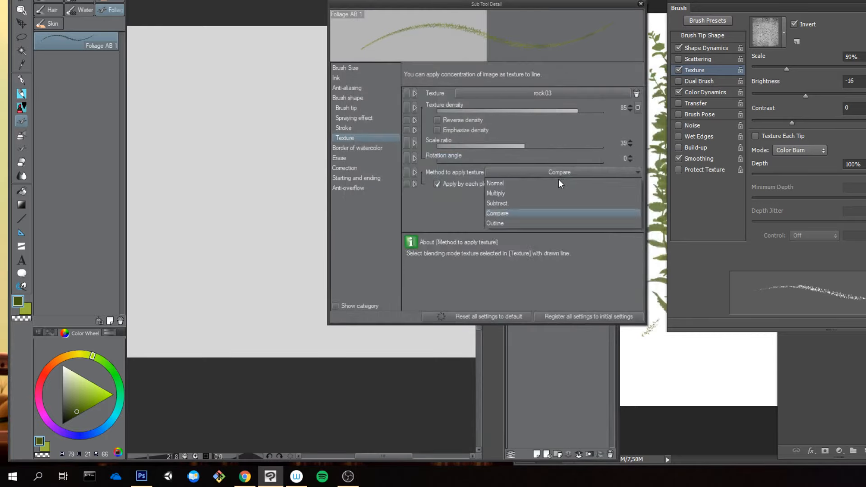
left_click(540, 193)
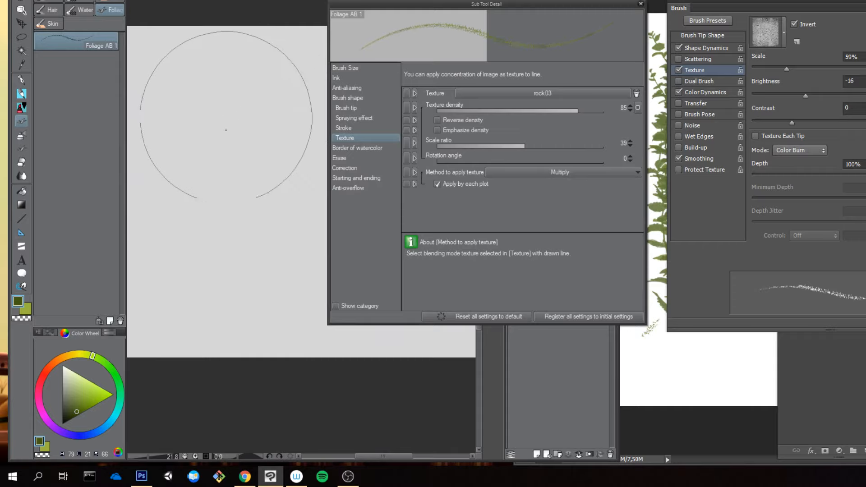
left_click(232, 154)
key("ctrl+z")
left_click(246, 141)
left_click(247, 182)
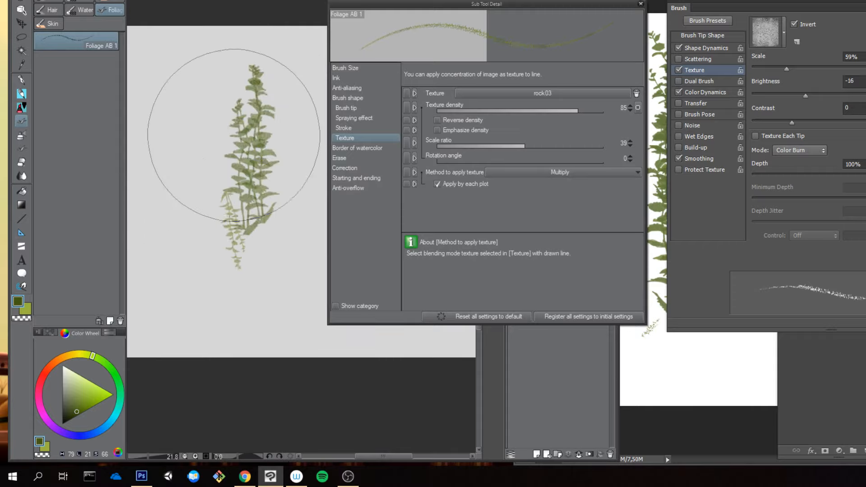
left_click(236, 135)
left_click(215, 244)
Step: Clear the canvas, set the texture density to 24 and paint test foliage
key("Delete")
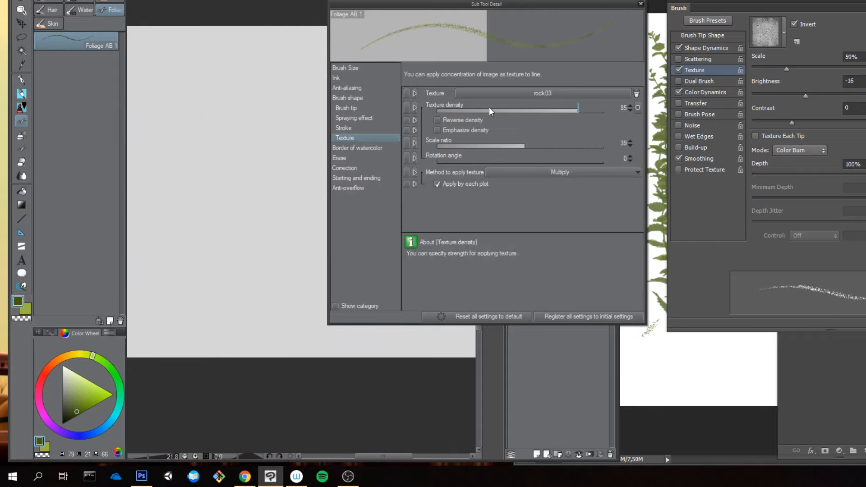
left_click(477, 109)
left_click(259, 117)
left_click(256, 216)
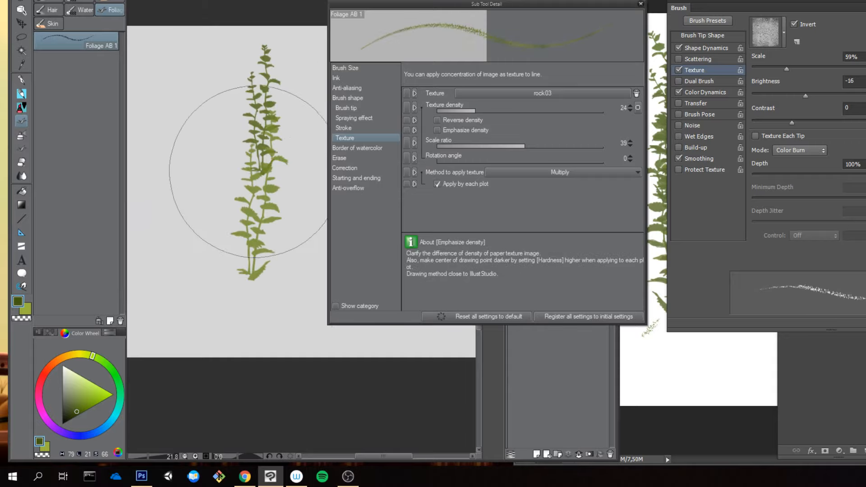
Step: Turn on Emphasize density and paint test foliage on a cleared canvas
key("Delete")
left_click(464, 130)
left_click(212, 165)
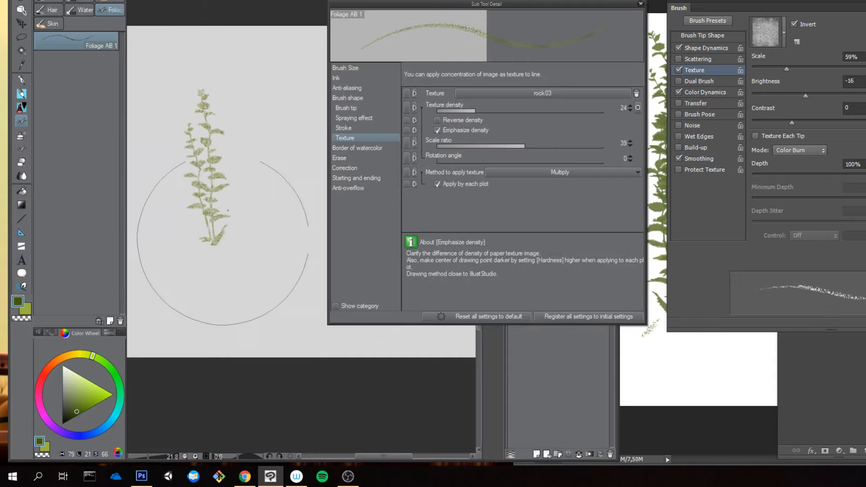
left_click(251, 242)
left_click(263, 145)
Step: Clear the canvas, turn on Reverse density with Emphasize density off and paint a foliage clump
key("Delete")
left_click(460, 121)
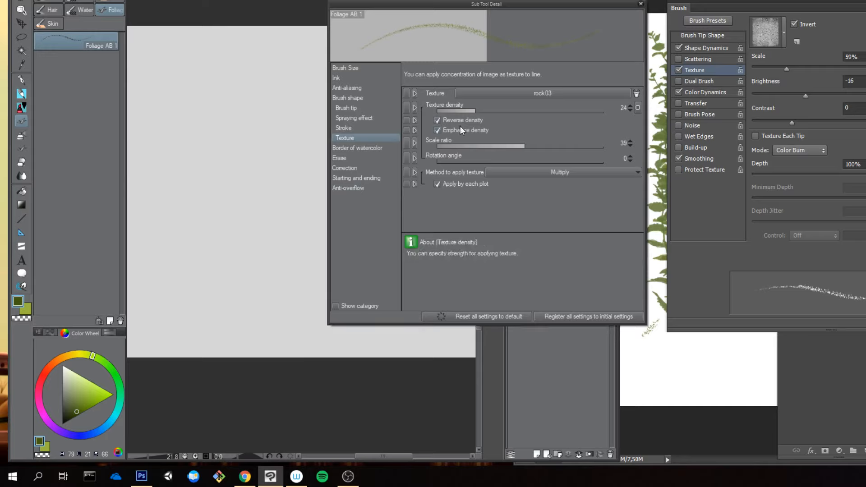
left_click(459, 130)
left_click(266, 149)
left_click(273, 219)
left_click(253, 146)
left_click(243, 206)
left_click(224, 181)
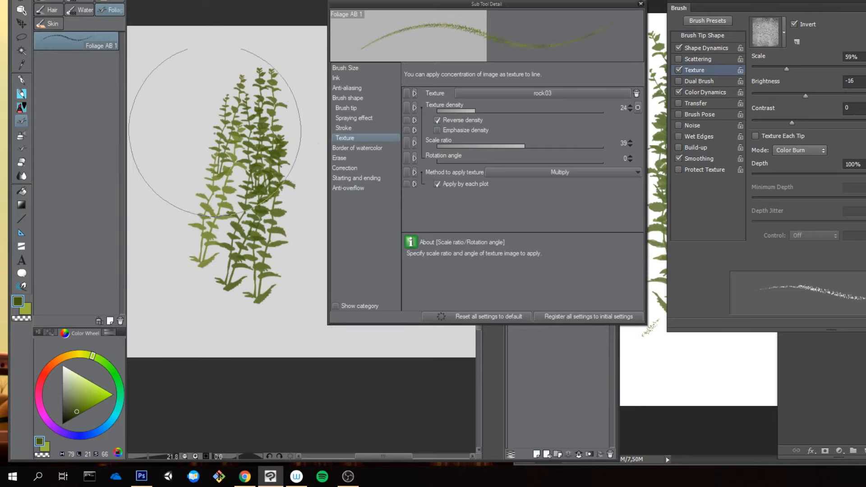
left_click(222, 212)
Step: Clear the canvas and paint fresh foliage dabs with the rock03 texture at density 24
key("Delete")
left_click(234, 145)
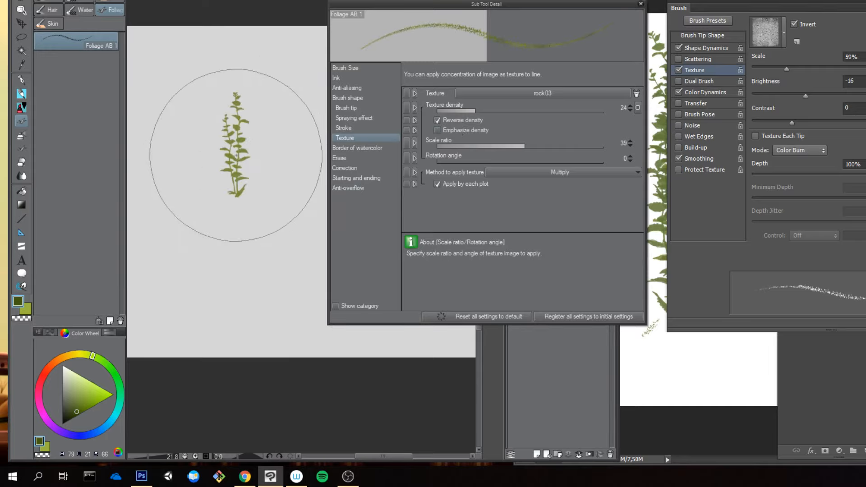
key("Delete")
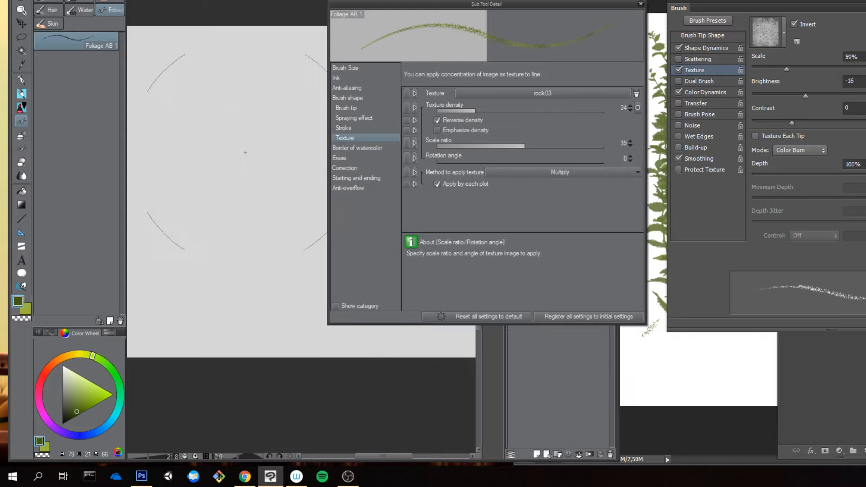
left_click(239, 163)
left_click(222, 168)
left_click(254, 164)
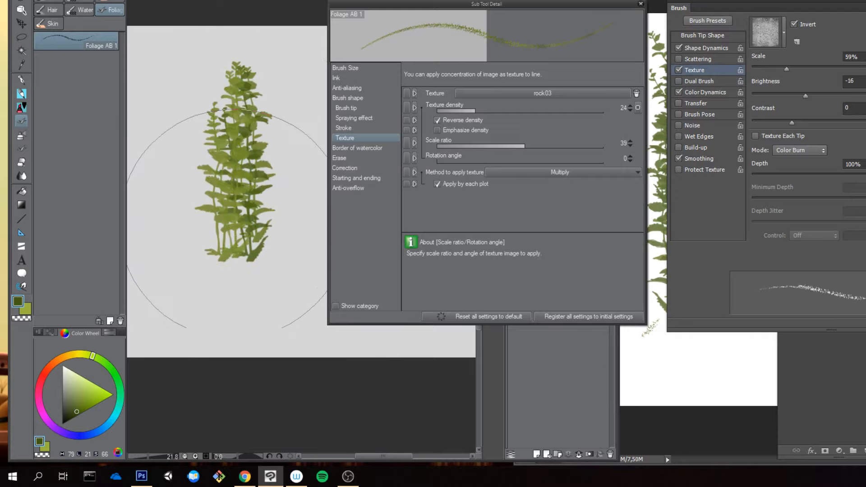
Step: Clear the canvas, raise the texture density to 87 and try a foliage dab
key("Delete")
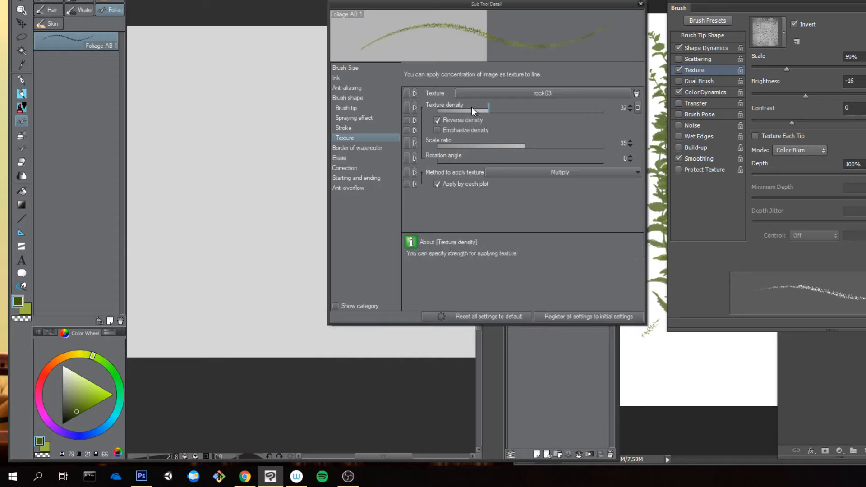
left_click_drag(471, 108, 488, 108)
left_click(582, 110)
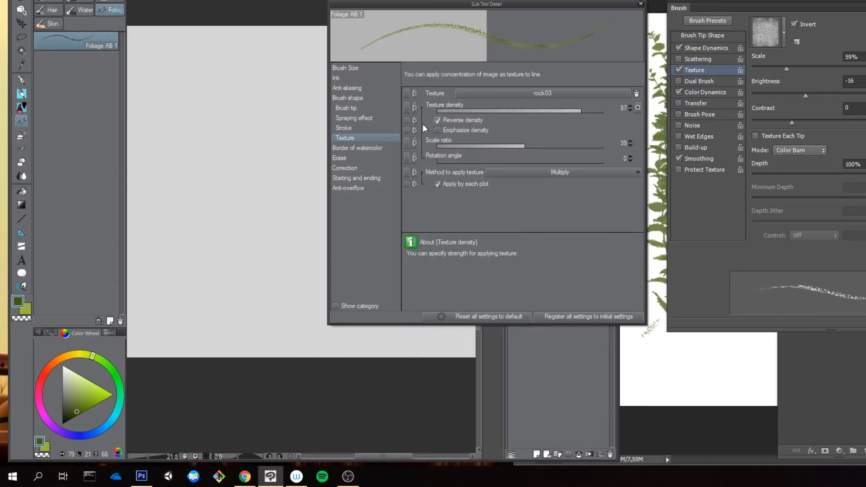
left_click(247, 137)
Step: Set the texture density to 21 and paint a foliage clump on a cleared canvas
key("Delete")
left_click(523, 110)
left_click(469, 111)
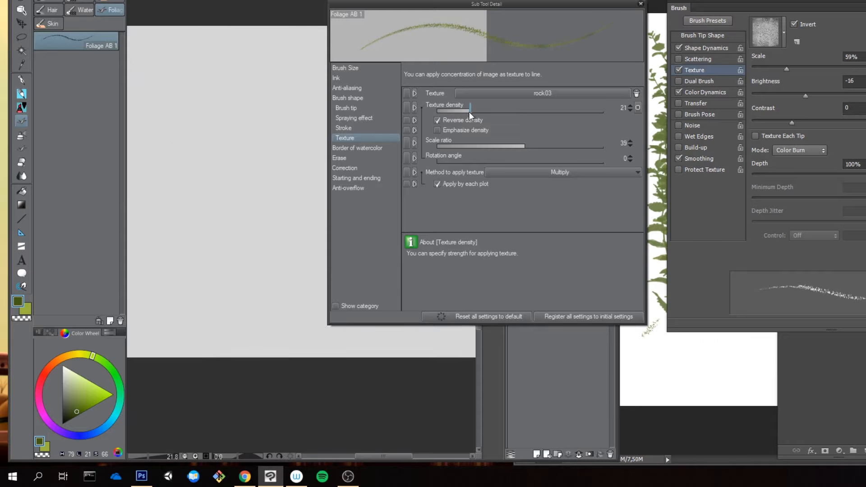
mouse_move(254, 227)
left_mouse_down()
mouse_move(265, 182)
mouse_move(260, 285)
left_mouse_up()
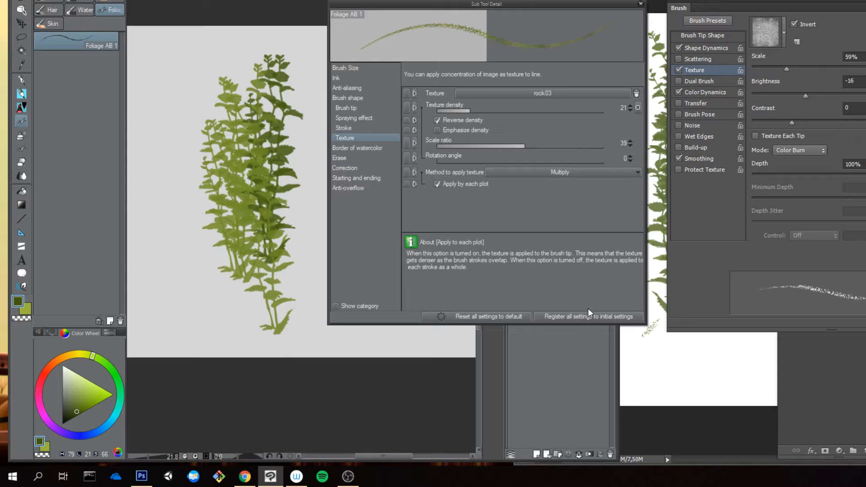
Step: Turn off Apply by each plot and close the brush's detailed settings
left_click(472, 184)
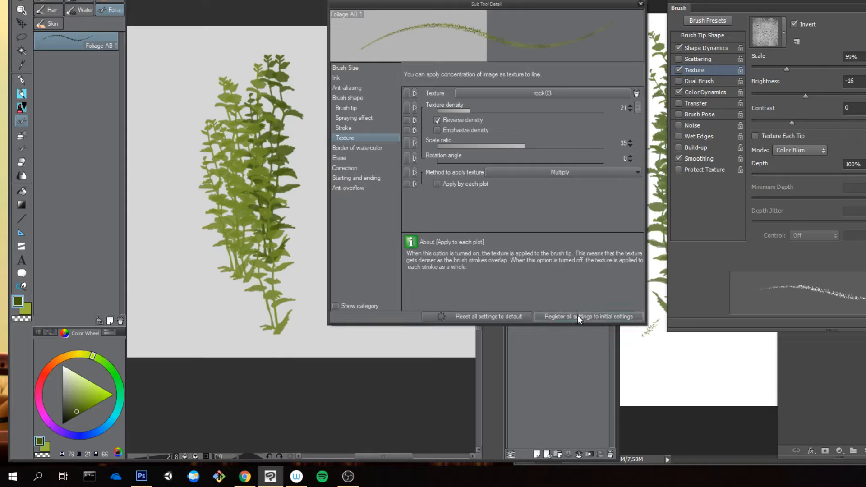
left_click(641, 4)
Step: Switch to Photoshop, delete all foliage strokes on Layer 1 and hide the Brush and Layers panels
left_click(655, 151)
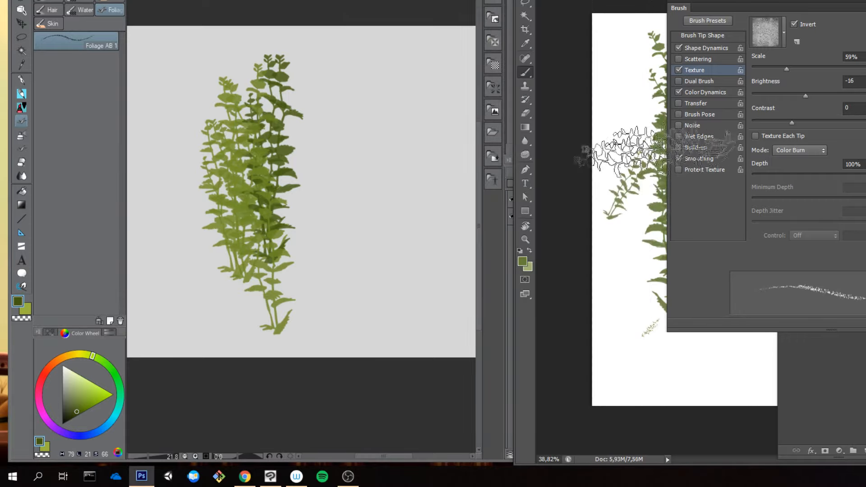
key("F5")
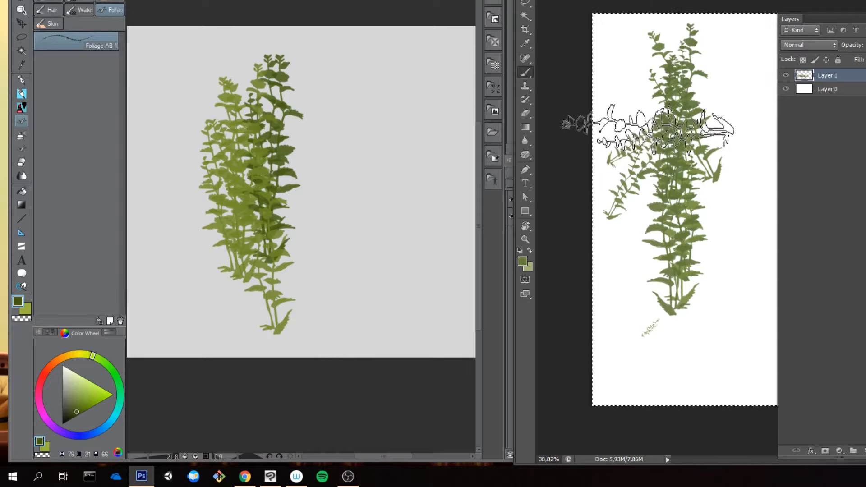
key("ctrl+a")
key("Delete")
key("F7")
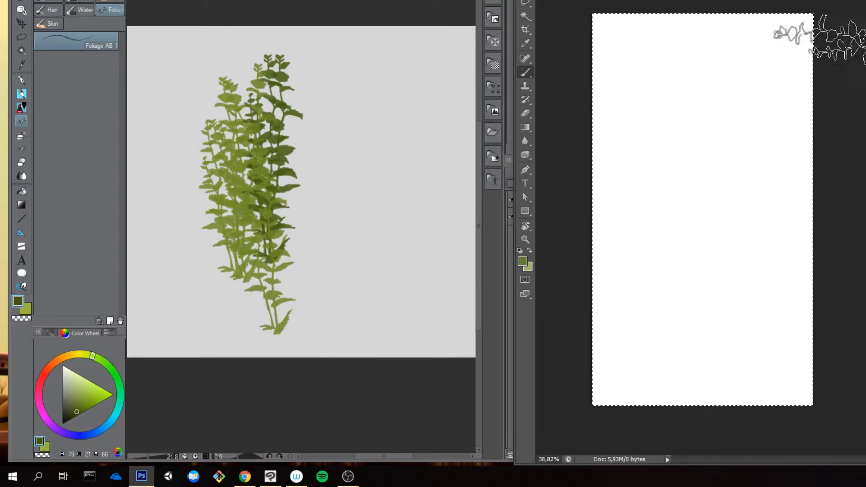
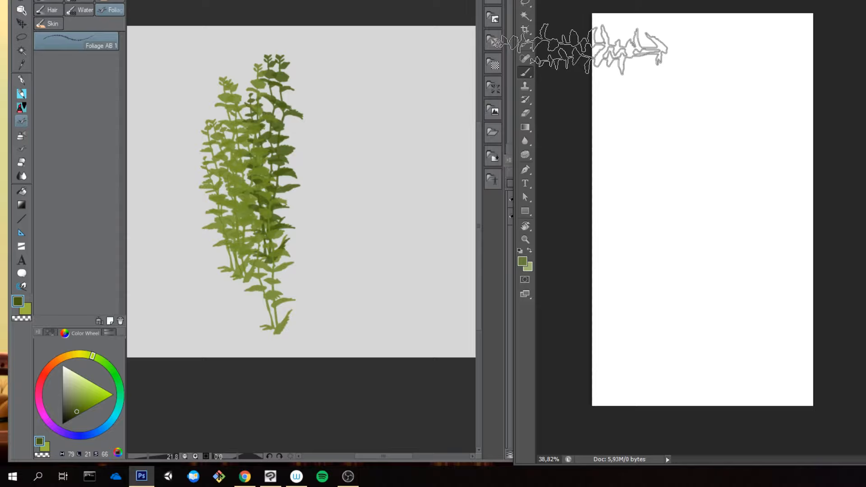
Step: Set the foreground colour to black, with red, green and blue all at 0
left_click(522, 262)
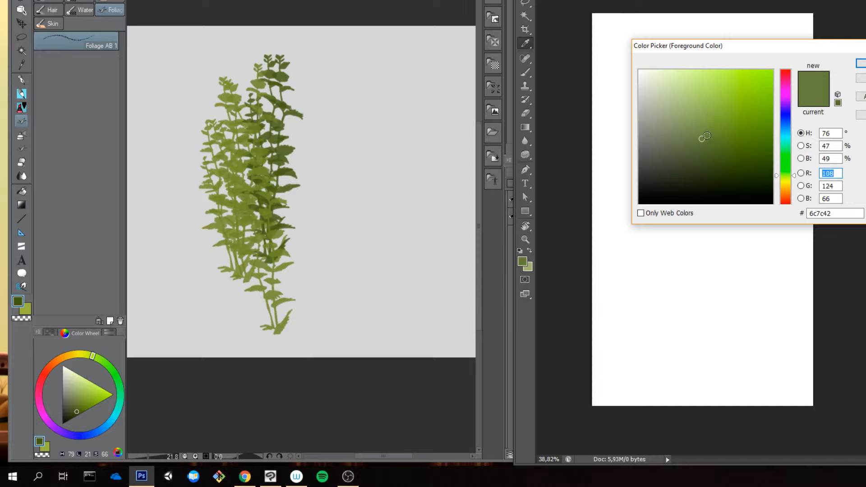
type("0")
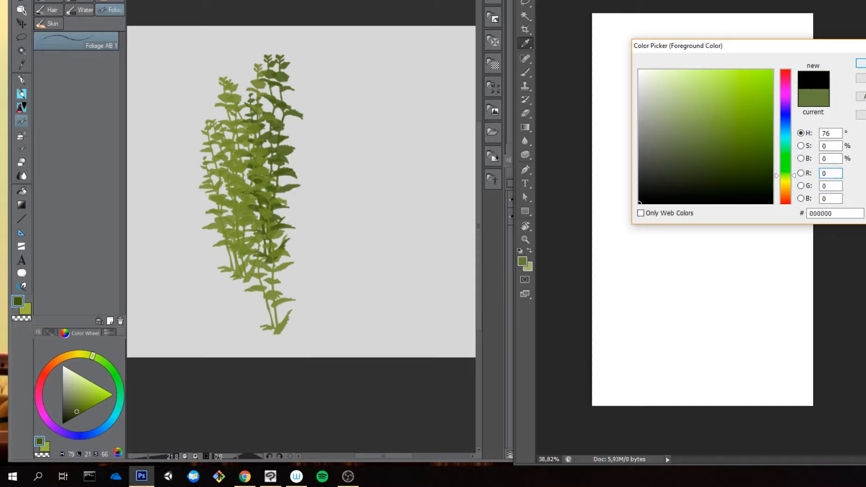
key("Return")
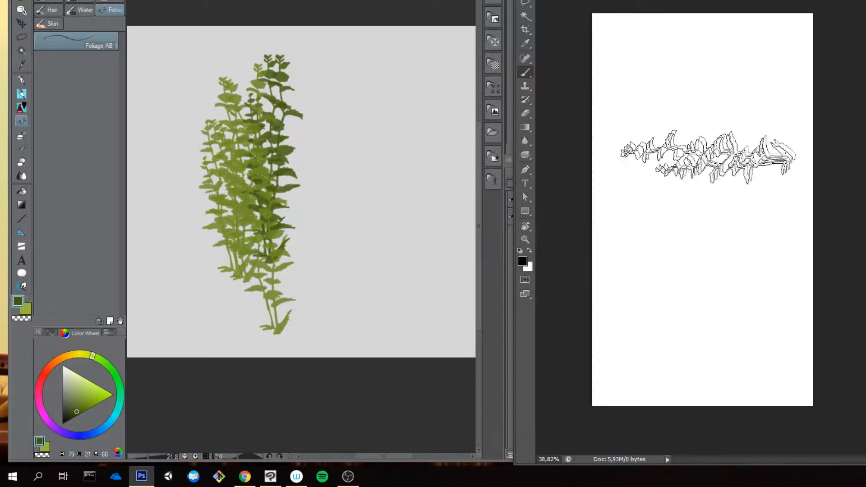
Step: Try large vertical black foliage strokes down the canvas and clear them
left_click_drag(704, 54, 706, 321)
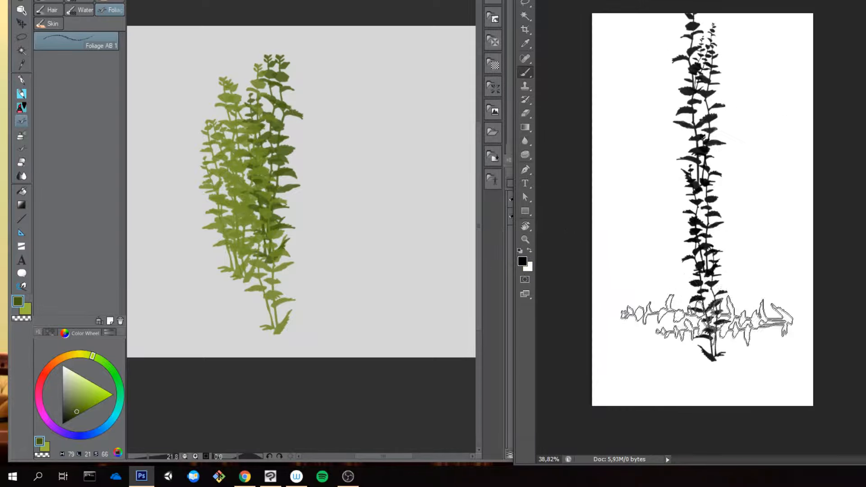
left_click_drag(716, 48, 701, 313)
left_click_drag(689, 65, 685, 315)
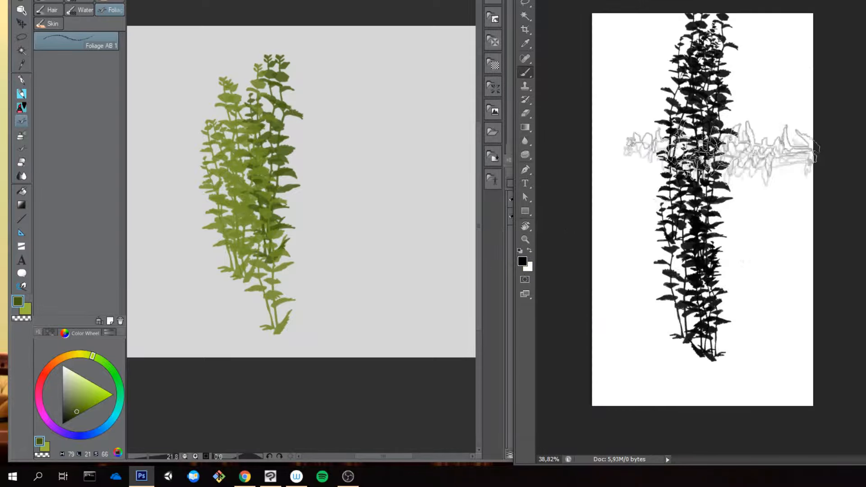
left_click_drag(744, 93, 702, 359)
key("Delete")
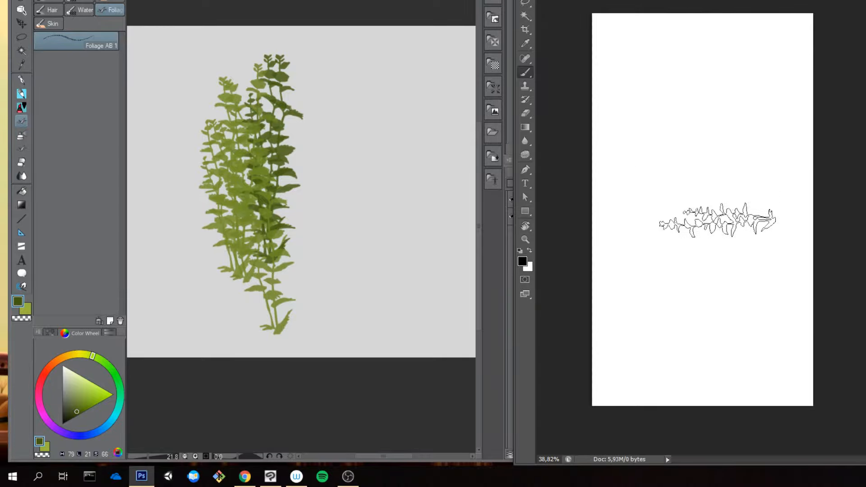
Step: Paint a dense black foliage clump from overlapping vertical strokes with a smaller brush, narrowing towards the base
left_click_drag(713, 69, 700, 277)
left_click_drag(689, 79, 691, 300)
left_click_drag(673, 63, 685, 287)
left_click_drag(728, 77, 722, 323)
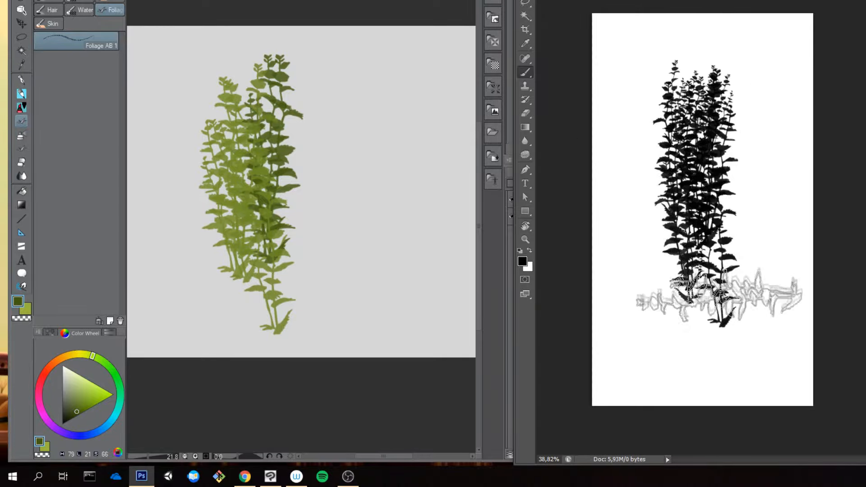
mouse_move(677, 153)
left_mouse_down()
mouse_move(673, 227)
mouse_move(691, 290)
left_mouse_up()
mouse_move(744, 81)
left_mouse_down()
mouse_move(740, 182)
mouse_move(706, 290)
left_mouse_up()
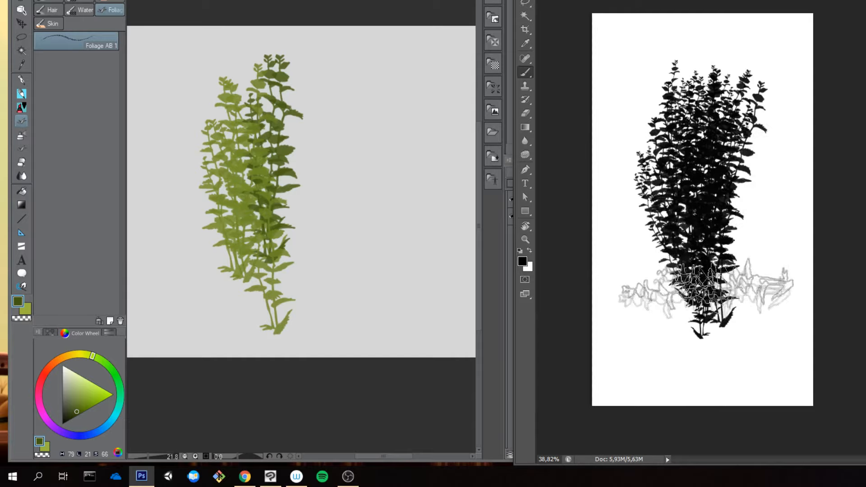
Step: Switch to Clip Studio Paint, clear the green foliage from Layer 1 and reset the colours to black and white
left_click(415, 169)
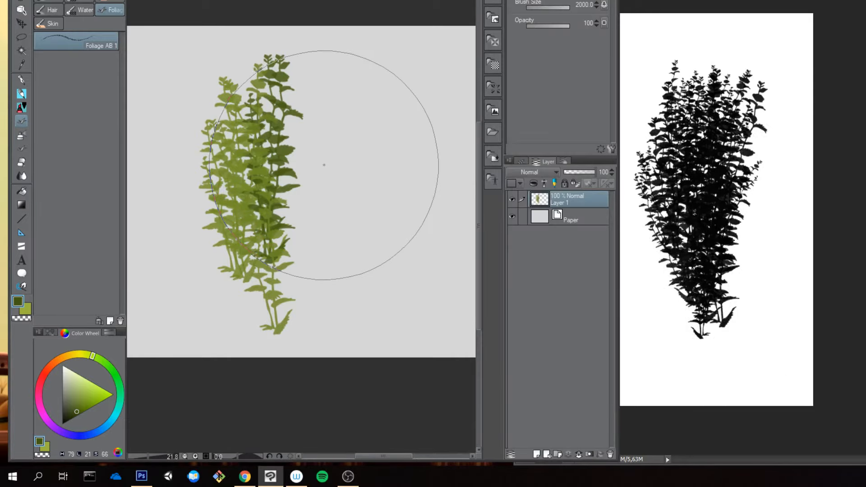
key("Delete")
key("d")
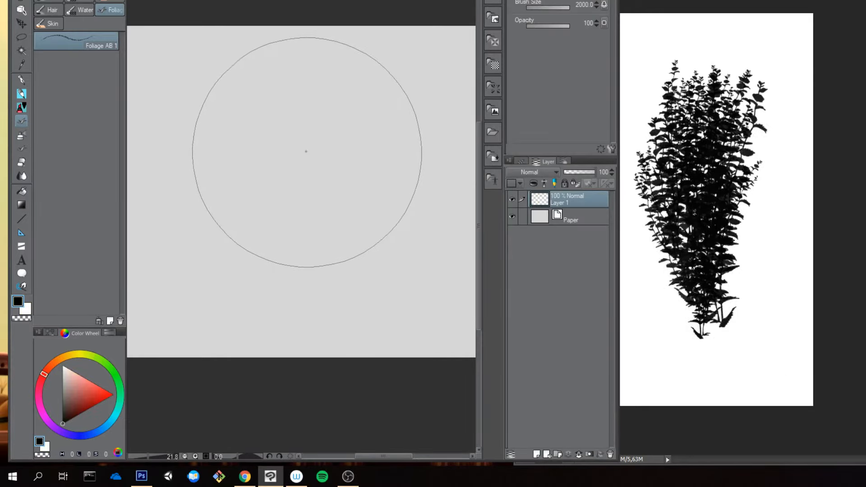
Step: Reduce the foliage brush size to 1000 and paint a black foliage clump for comparison
key("bracketleft")
key("bracketleft")
key("bracketleft")
key("bracketleft")
mouse_move(256, 117)
left_mouse_down()
mouse_move(286, 242)
mouse_move(275, 119)
mouse_move(298, 246)
mouse_move(308, 239)
mouse_move(323, 178)
mouse_move(306, 129)
mouse_move(292, 171)
mouse_move(270, 182)
mouse_move(299, 245)
mouse_move(278, 186)
mouse_move(303, 130)
mouse_move(313, 148)
mouse_move(313, 224)
mouse_move(320, 203)
mouse_move(309, 124)
mouse_move(294, 120)
mouse_move(270, 144)
mouse_move(305, 253)
mouse_move(294, 129)
mouse_move(317, 123)
mouse_move(310, 239)
mouse_move(316, 182)
mouse_move(288, 177)
mouse_move(248, 122)
mouse_move(279, 233)
left_mouse_up()
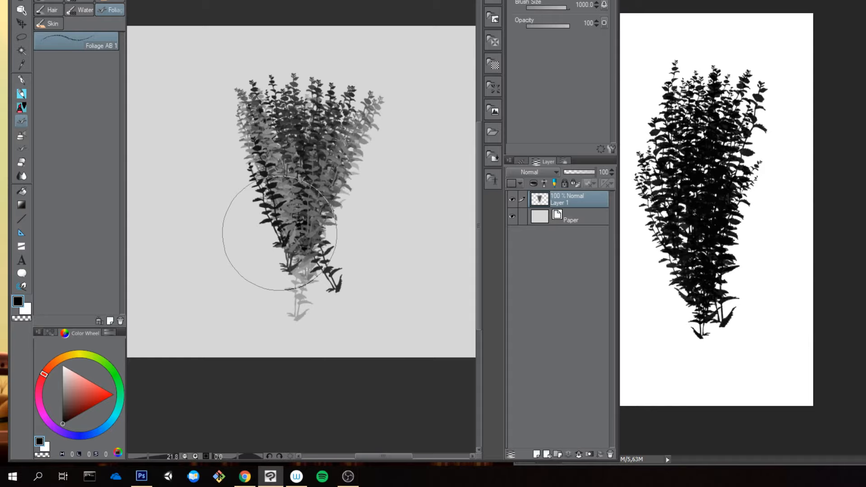
Step: Make the Ink setting Mixing rate of sub drawing color available in the Foliage AB 1 tool properties
left_click(612, 149)
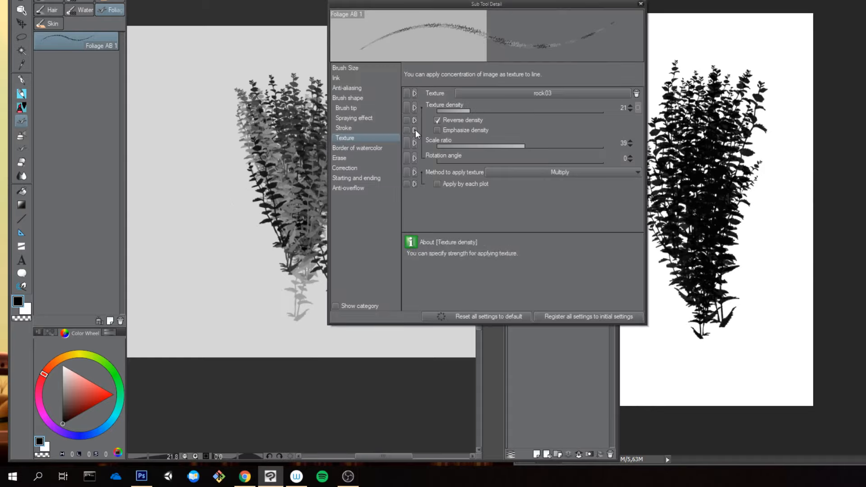
key("Up")
key("Up")
key("Up")
key("Up")
key("Up")
key("Up")
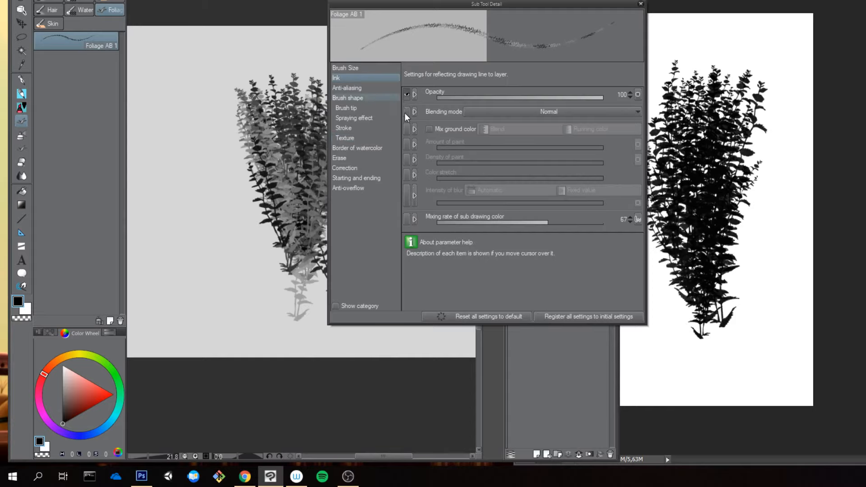
left_click(408, 220)
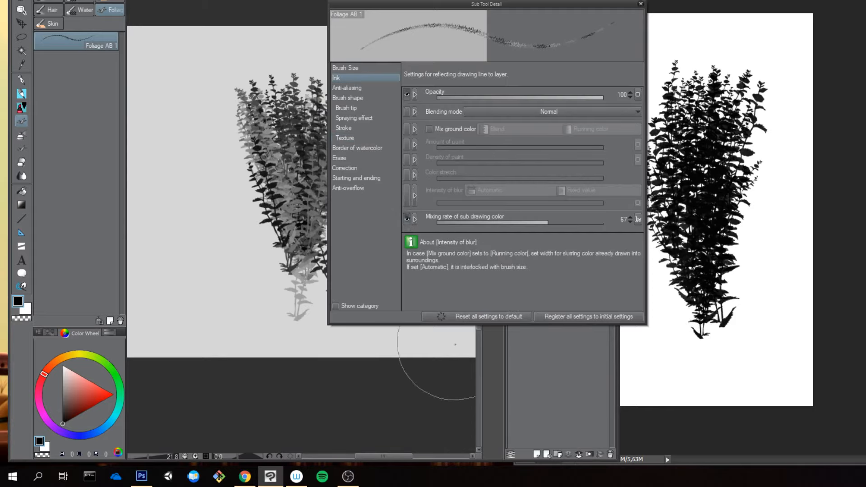
left_click(640, 3)
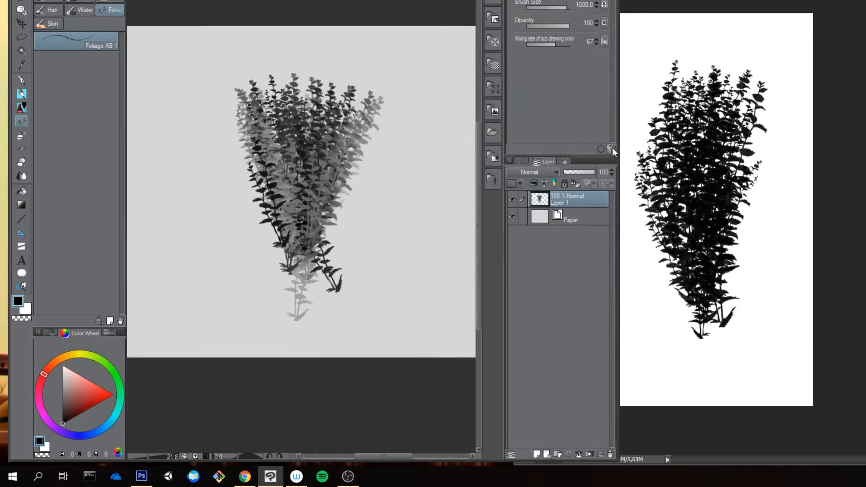
left_click(612, 149)
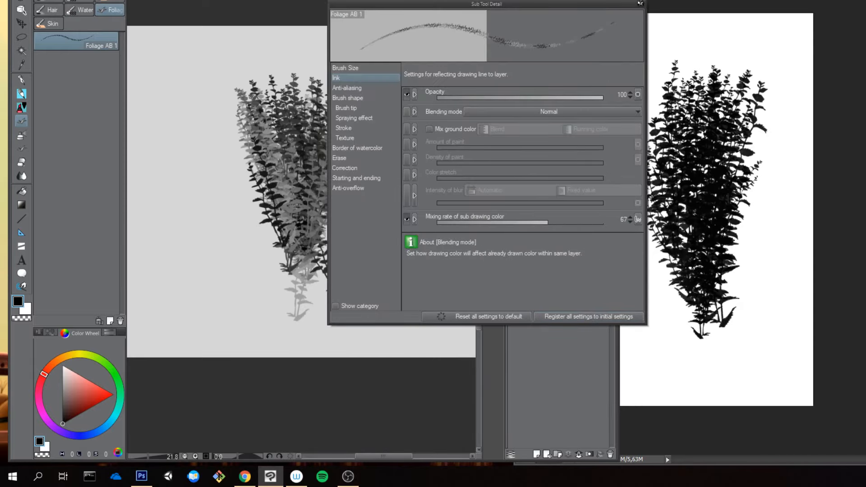
left_click(641, 4)
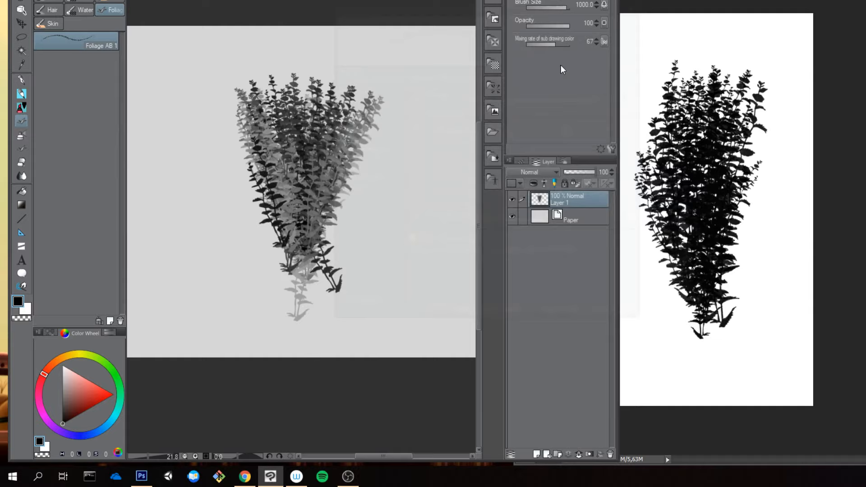
Step: Try foliage strokes at sub drawing color mixing rates of 10 and 0, and set the rate back to 67
left_click(544, 44)
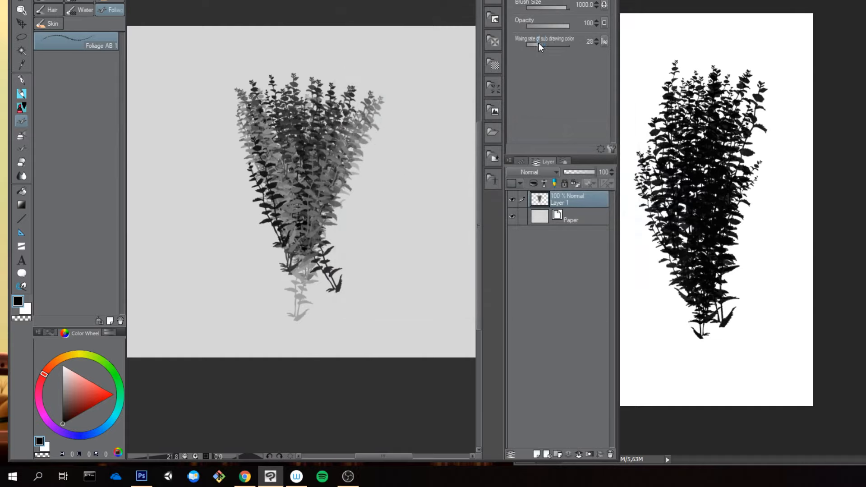
mouse_move(412, 106)
left_mouse_down()
mouse_move(367, 220)
mouse_move(371, 238)
mouse_move(400, 230)
mouse_move(409, 240)
mouse_move(388, 249)
mouse_move(383, 212)
left_mouse_up()
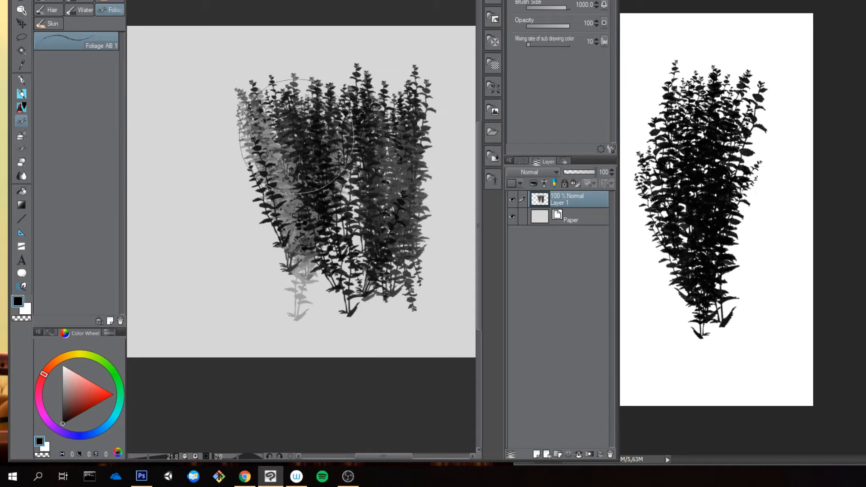
left_click_drag(529, 45, 519, 45)
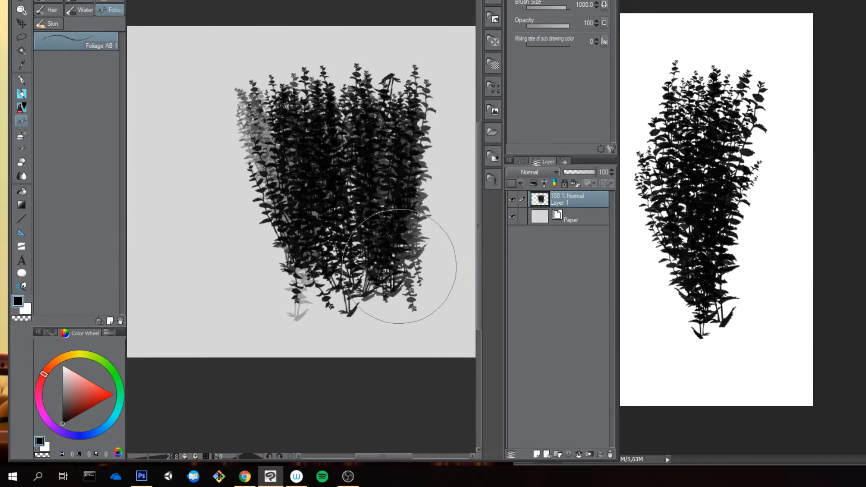
left_click(555, 45)
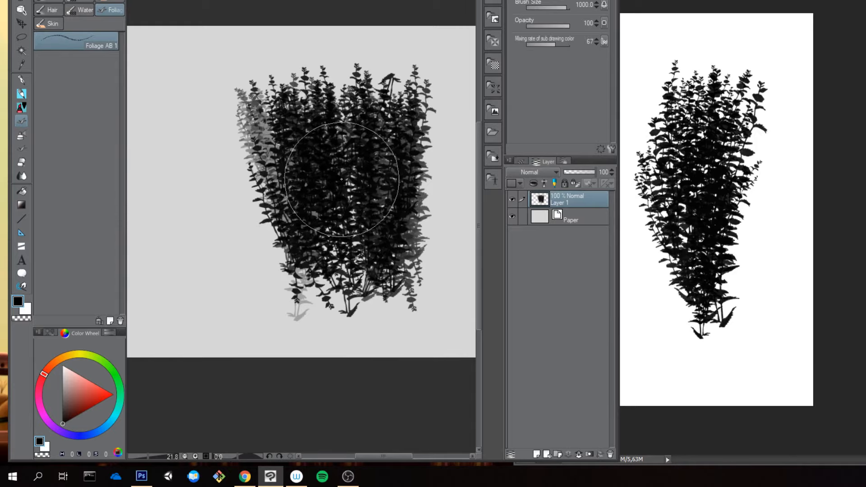
Step: Quit Photoshop and maximize the Clip Studio Paint window
left_click(792, 90)
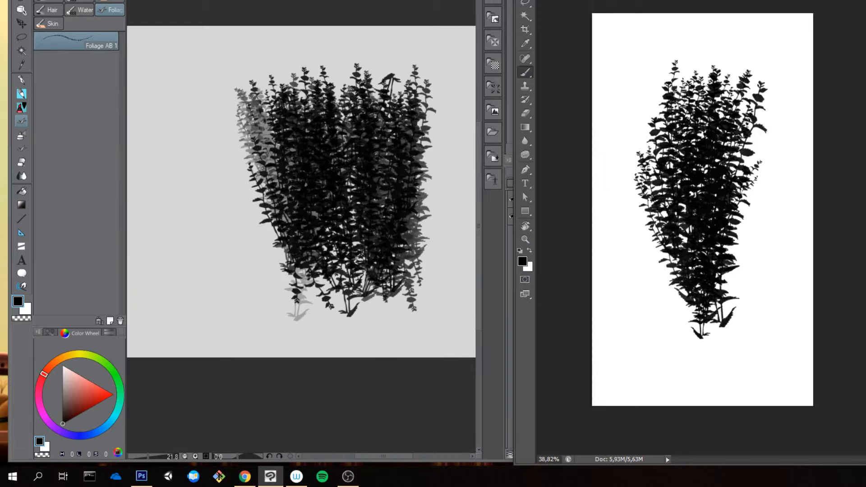
key("ctrl+q")
left_click(770, 133)
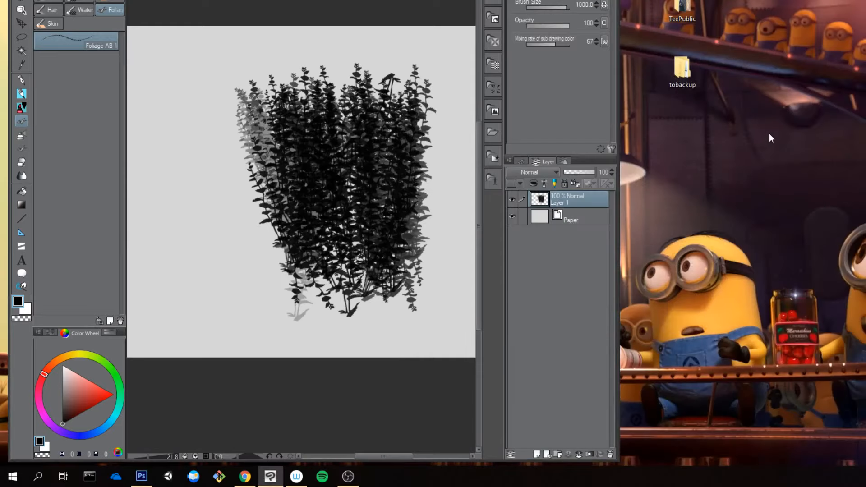
key("super+Up")
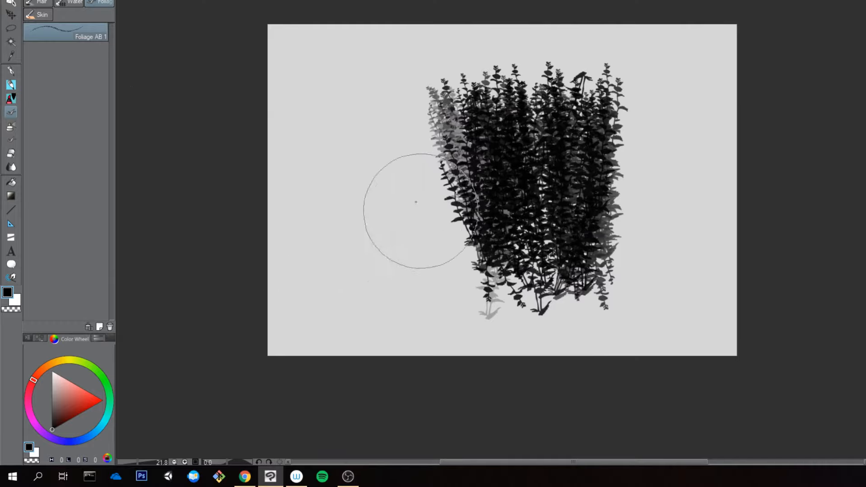
Step: Paint one test foliage stroke beside the dark clump and clear the whole canvas
left_click_drag(372, 181, 377, 305)
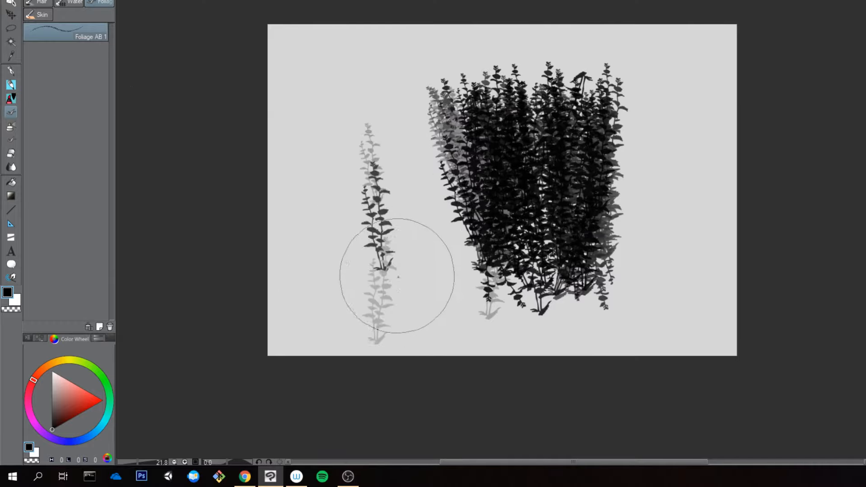
key("b")
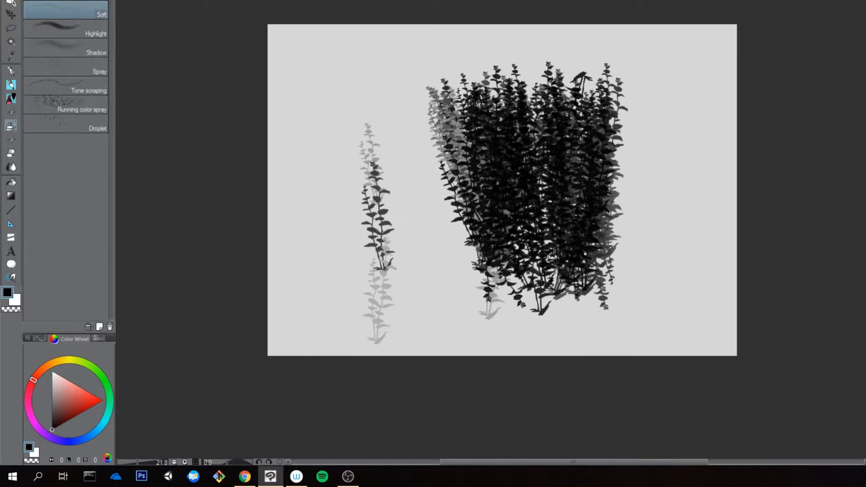
key("Delete")
Step: Sketch a round head shape in the upper middle of the canvas with the AaronBlaise pencil
key("p")
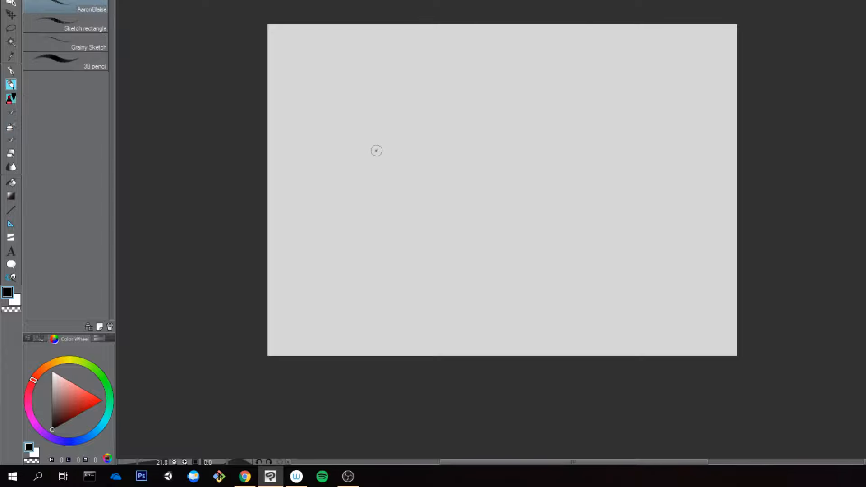
left_click_drag(455, 108, 506, 190)
key("ctrl+z")
left_click_drag(449, 107, 469, 209)
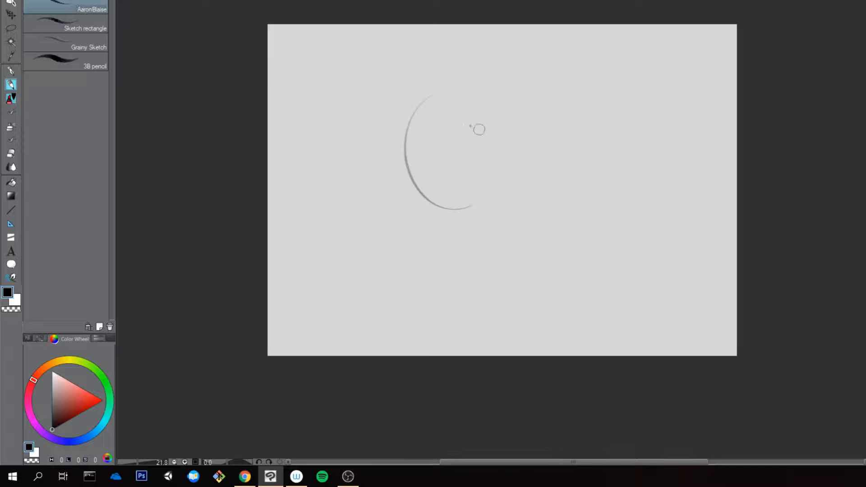
key("ctrl+z")
mouse_move(477, 88)
left_mouse_down()
mouse_move(433, 180)
mouse_move(456, 190)
left_mouse_up()
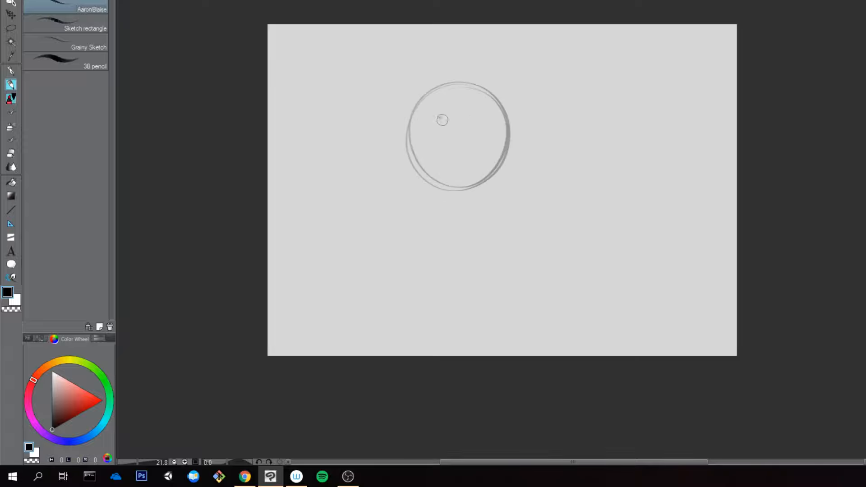
Step: Draw a smiling face inside the circle with eyes, eyebrows, nose and mouth, undoing the poor strokes
left_click_drag(432, 121, 479, 127)
key("ctrl+z")
key("ctrl+z")
key("ctrl+z")
key("ctrl+z")
left_click_drag(441, 152, 487, 159)
key("ctrl+z")
mouse_move(442, 135)
left_mouse_down()
mouse_move(487, 157)
mouse_move(433, 124)
mouse_move(429, 140)
mouse_move(424, 126)
left_mouse_up()
key("ctrl+z")
left_click_drag(478, 126, 494, 142)
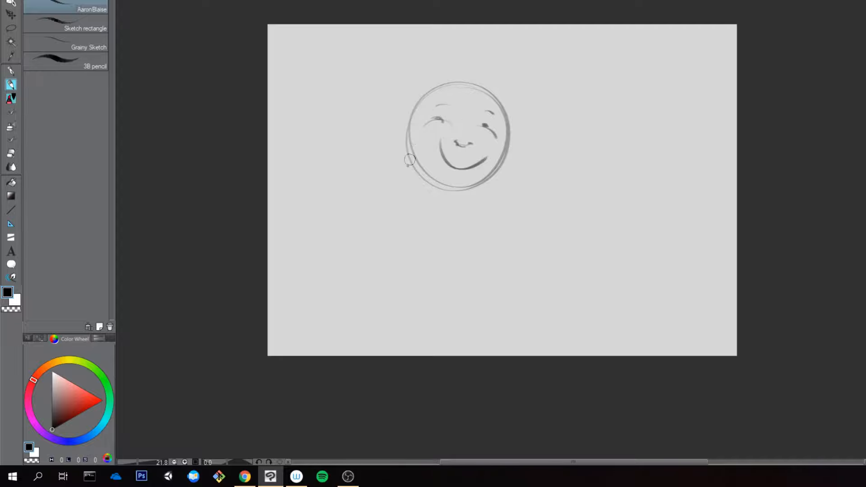
mouse_move(413, 123)
left_mouse_down()
mouse_move(430, 166)
mouse_move(417, 124)
mouse_move(410, 168)
left_mouse_up()
key("ctrl+z")
left_click_drag(411, 177, 444, 206)
key("ctrl+z")
key("ctrl+z")
Step: Sketch both sides of the head, the angled jawlines and a darker arc over the forehead
left_click_drag(413, 98, 415, 169)
left_click_drag(414, 96, 411, 152)
mouse_move(514, 121)
left_mouse_down()
mouse_move(510, 167)
mouse_move(505, 161)
left_mouse_up()
left_click_drag(509, 121, 504, 169)
left_click_drag(410, 180, 447, 204)
left_click_drag(470, 207, 507, 170)
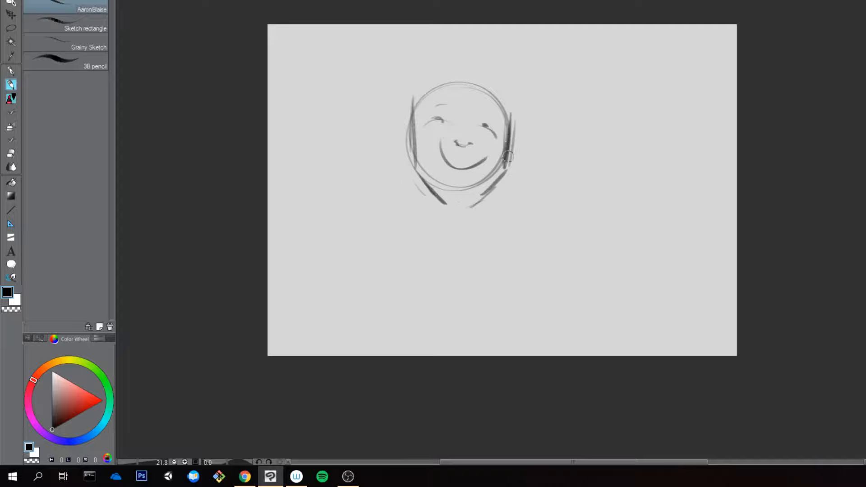
mouse_move(418, 93)
left_mouse_down()
mouse_move(499, 102)
mouse_move(507, 118)
left_mouse_up()
key("ctrl+z")
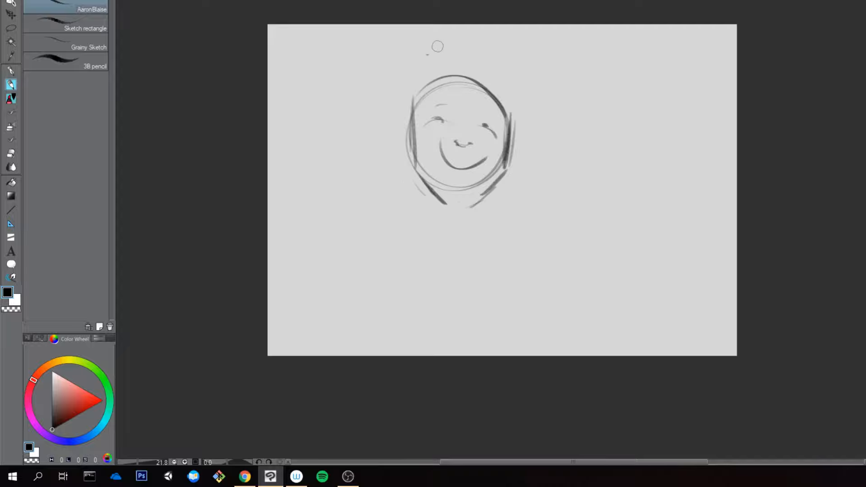
Step: Outline the hair on both sides of the head and add the two ears
mouse_move(421, 53)
left_mouse_down()
mouse_move(376, 105)
mouse_move(412, 91)
left_mouse_up()
left_click_drag(399, 104, 408, 142)
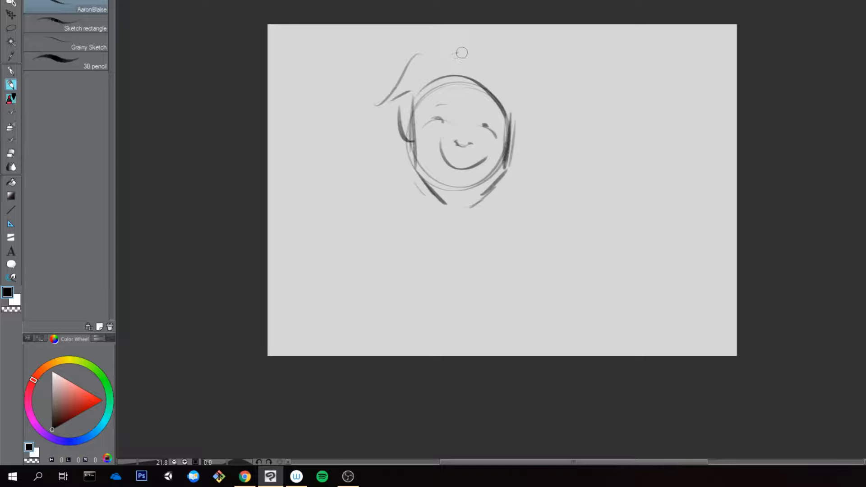
mouse_move(448, 48)
left_mouse_down()
mouse_move(528, 99)
mouse_move(514, 131)
left_mouse_up()
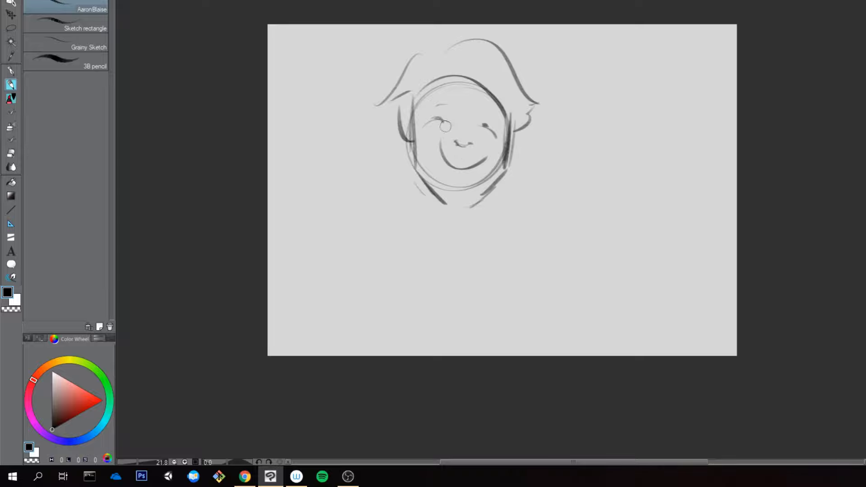
Step: Darken the eyes and one eyebrow, and reinforce the jawlines down to a closed chin
left_click_drag(438, 119, 494, 118)
left_click_drag(482, 125, 487, 126)
left_click_drag(415, 164, 458, 207)
left_click_drag(494, 181, 451, 210)
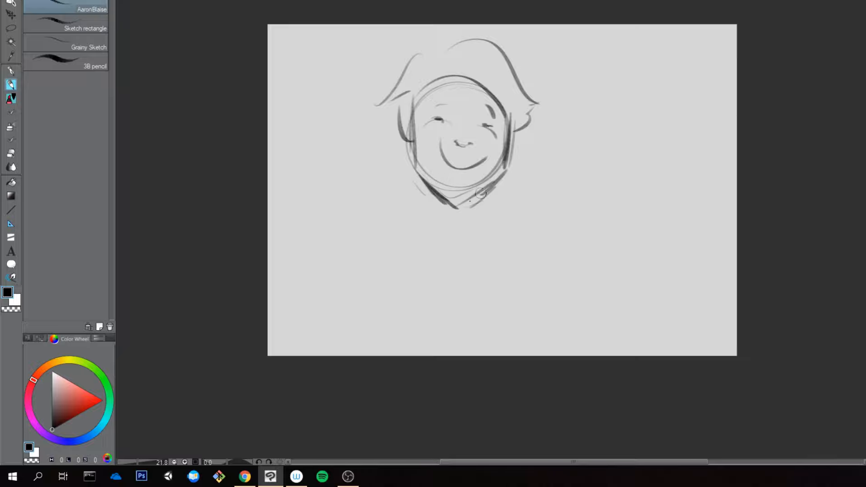
mouse_move(431, 177)
left_mouse_down()
mouse_move(463, 208)
mouse_move(509, 180)
left_mouse_up()
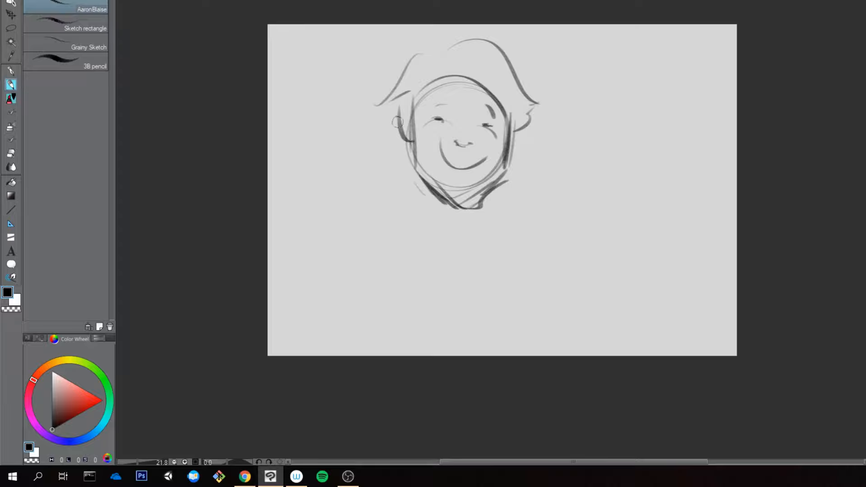
Step: Add outer contour strokes beside the ear and cheek on the left of the face, undoing the extra strokes on the other side
left_click_drag(397, 121, 416, 178)
left_click_drag(523, 138, 506, 167)
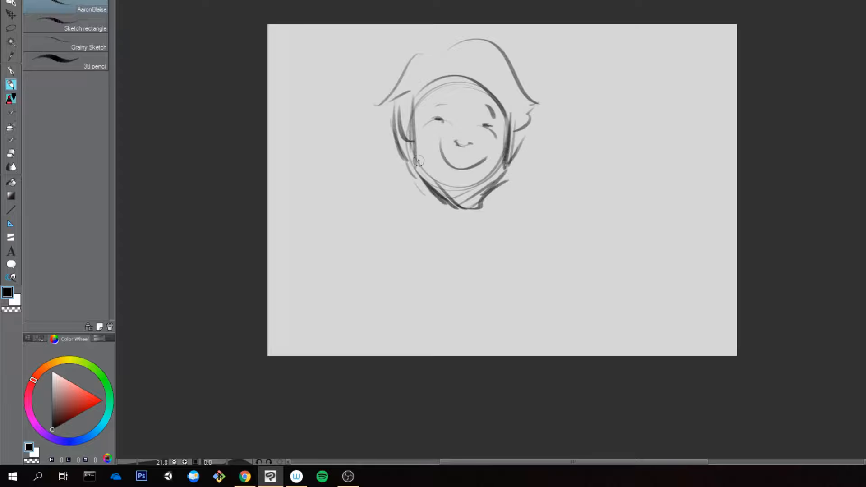
mouse_move(418, 161)
left_mouse_down()
mouse_move(498, 222)
mouse_move(532, 151)
left_mouse_up()
key("ctrl+z")
key("ctrl+z")
Step: Lighten the overlapping chin lines with the eraser and return to the pencil
key("e")
left_click_drag(440, 197, 478, 209)
key("p")
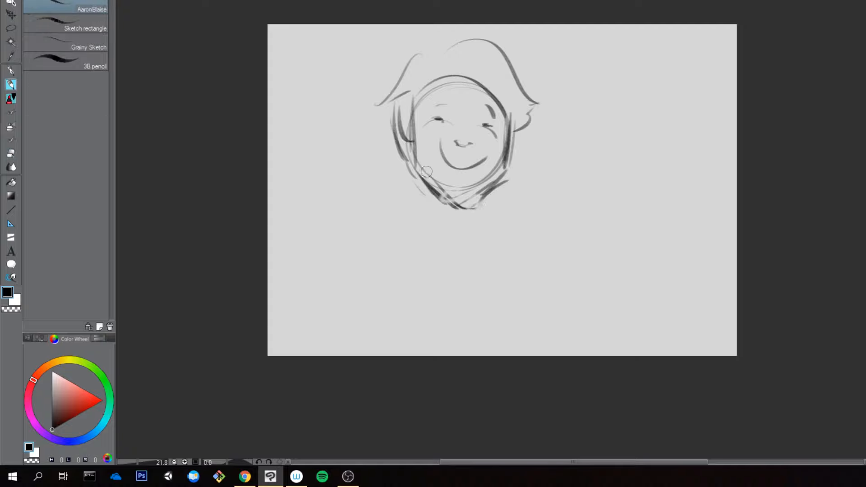